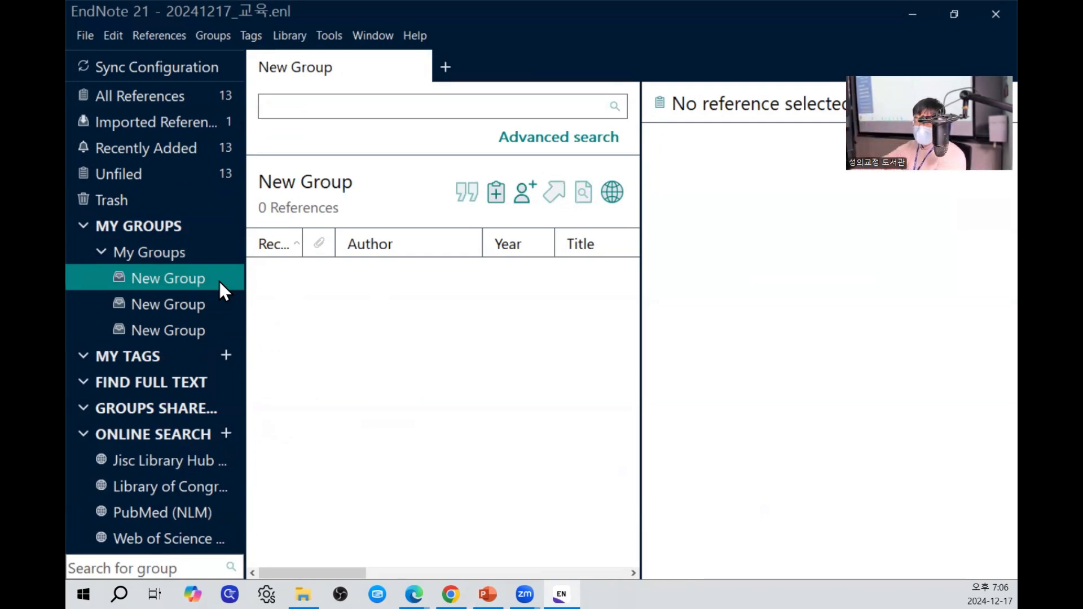
Create a new group set alongside the My Groups set, keeping its default name.
{"action": "left_click", "coordinate": [184, 257]}
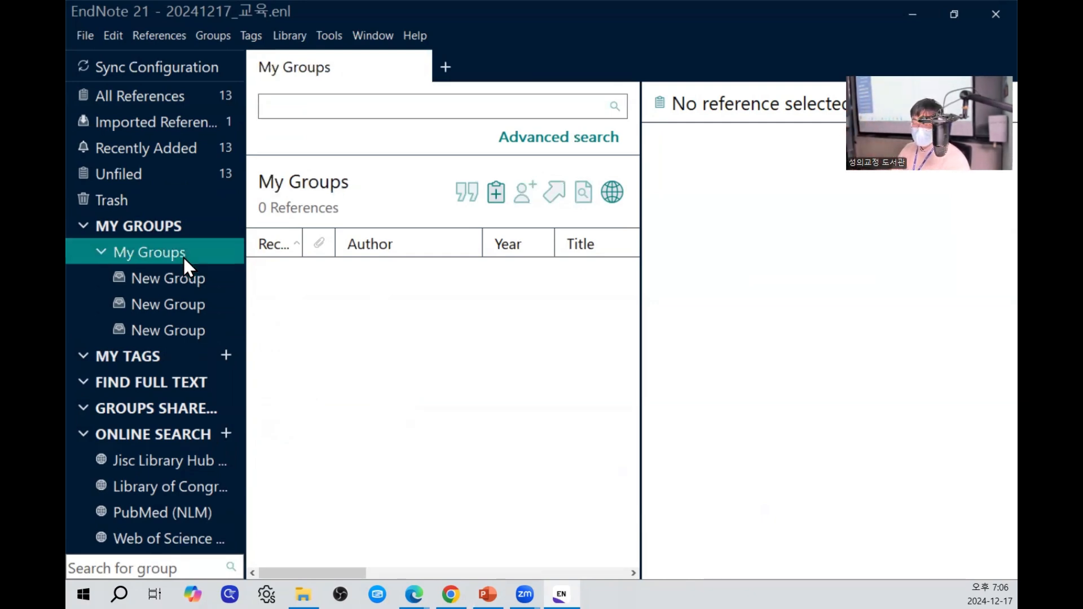
{"action": "right_click", "coordinate": [184, 257]}
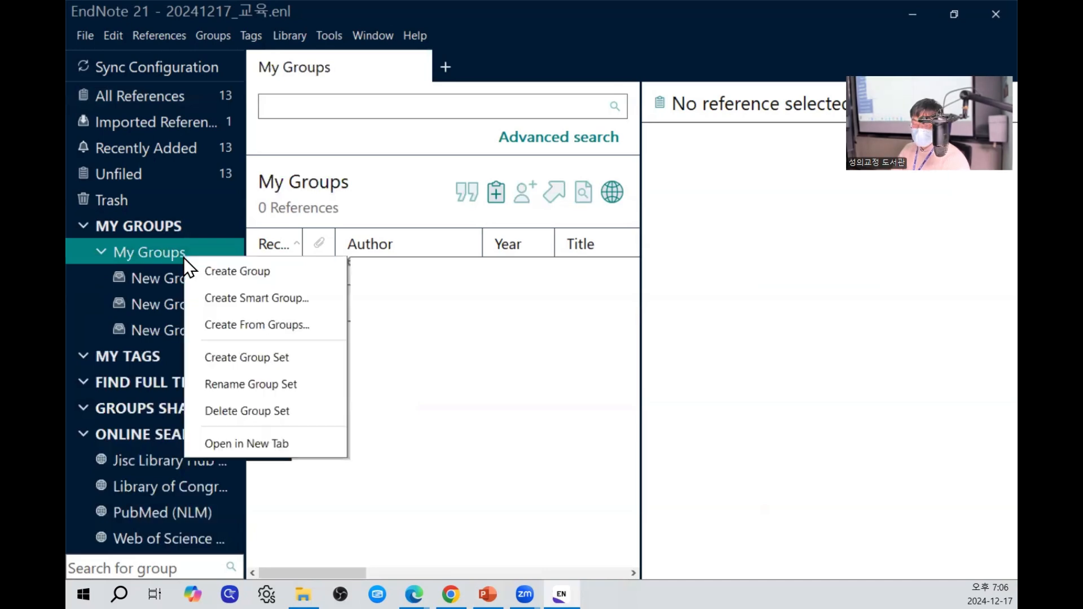
{"action": "left_click", "coordinate": [293, 357]}
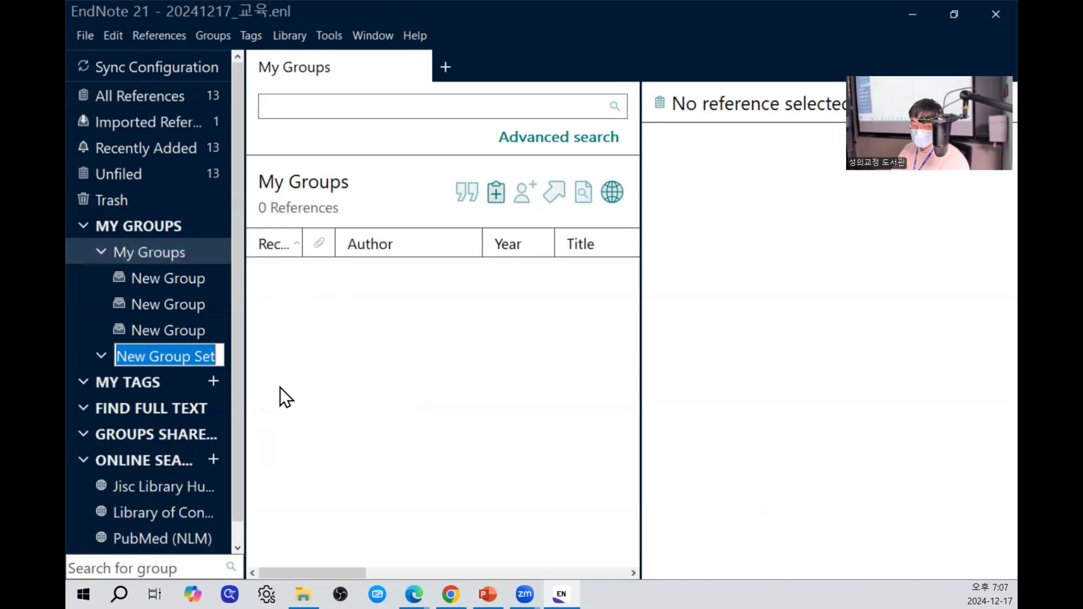
{"action": "left_click", "coordinate": [203, 337]}
Add two groups with default names to New Group Set.
{"action": "left_click", "coordinate": [191, 355]}
{"action": "right_click", "coordinate": [193, 357]}
{"action": "left_click", "coordinate": [217, 371]}
{"action": "right_click", "coordinate": [192, 359]}
{"action": "left_click", "coordinate": [216, 366]}
{"action": "left_click", "coordinate": [249, 359]}
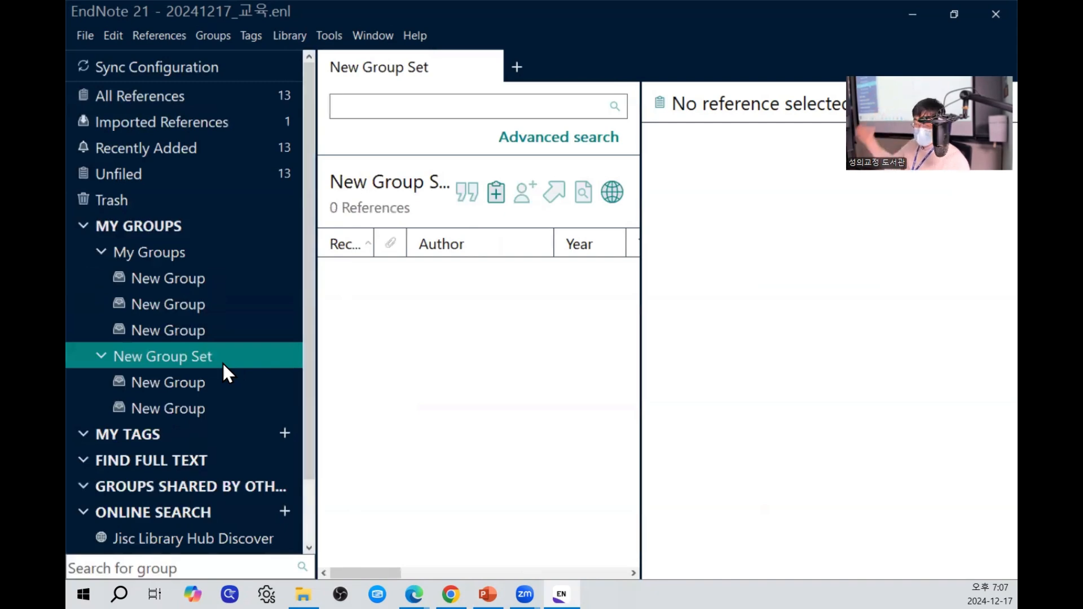
Rename the first group in the My Groups set to "01.".
{"action": "left_click", "coordinate": [186, 278]}
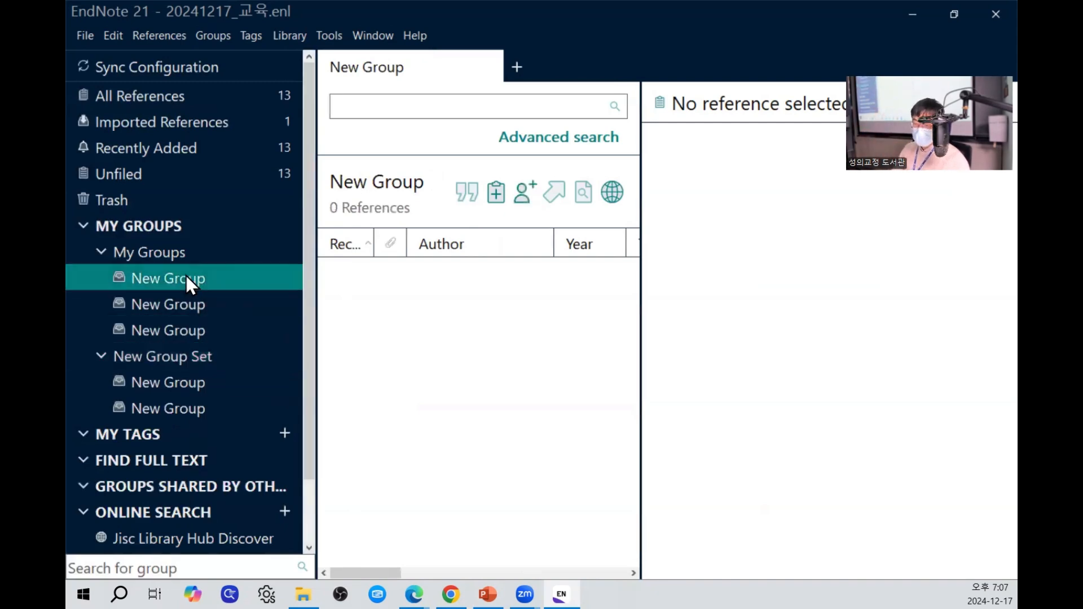
{"action": "right_click", "coordinate": [187, 279]}
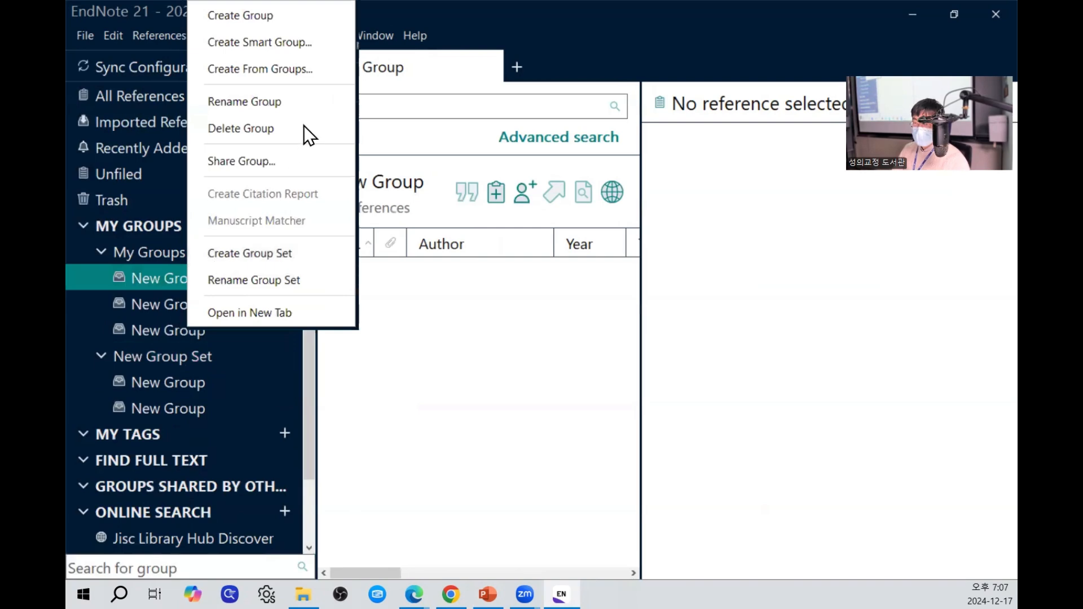
{"action": "left_click", "coordinate": [307, 107]}
{"action": "type", "text": "01."}
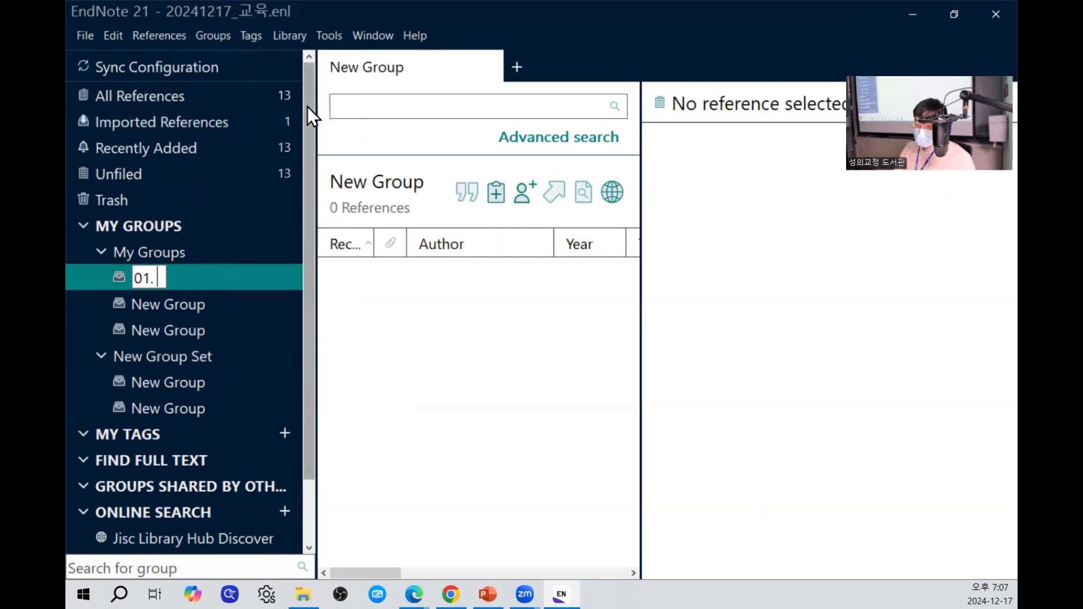
{"action": "key", "text": "Return"}
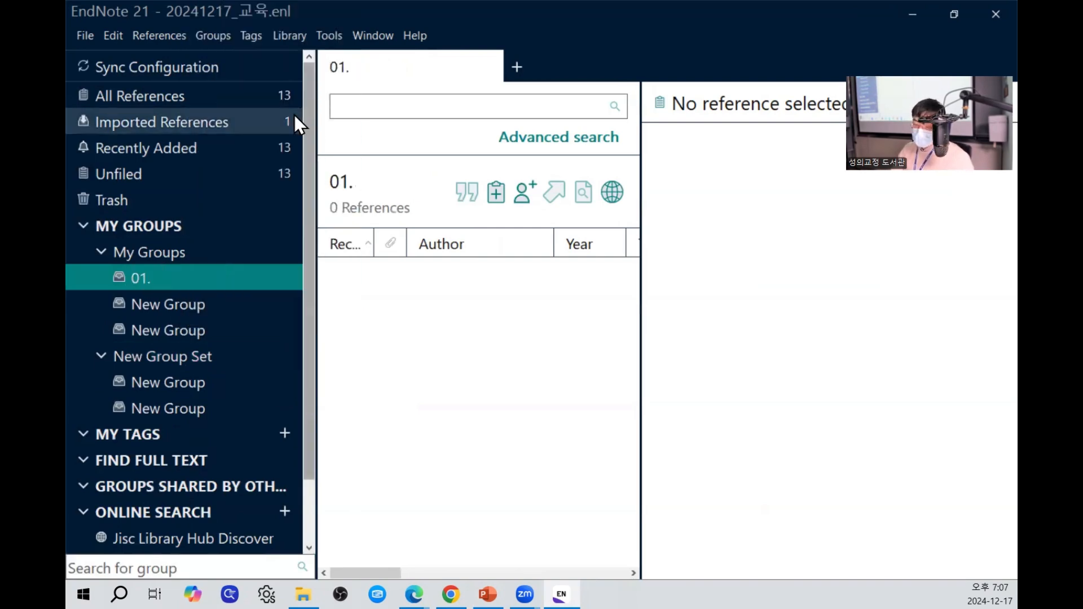
Rename the second group in the My Groups set to "02.".
{"action": "scroll", "coordinate": [218, 263], "scroll_direction": "down", "scroll_amount": 1}
{"action": "right_click", "coordinate": [218, 267]}
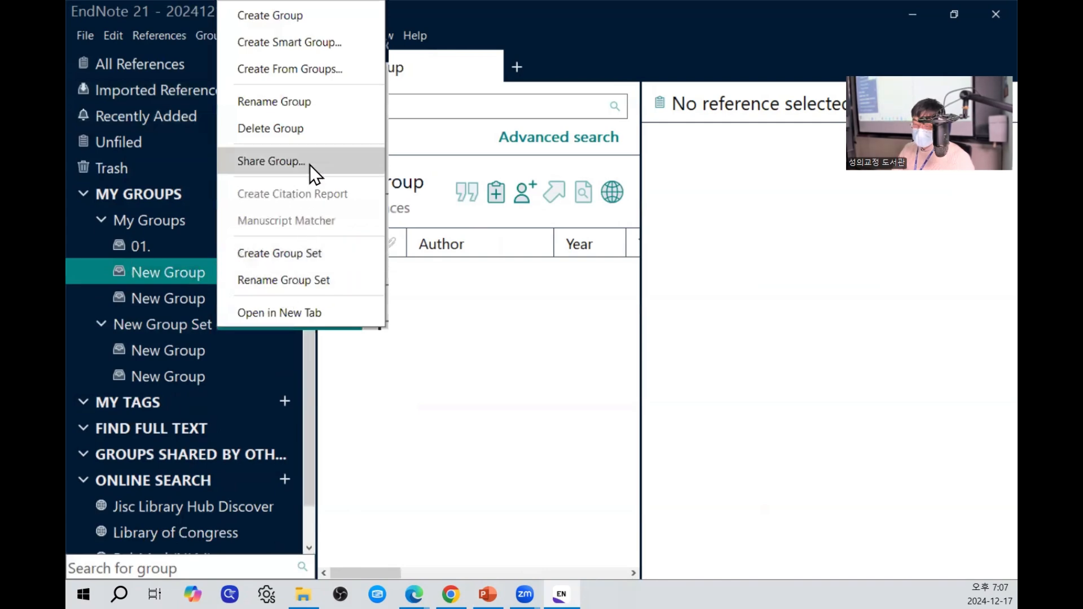
{"action": "left_click", "coordinate": [310, 100]}
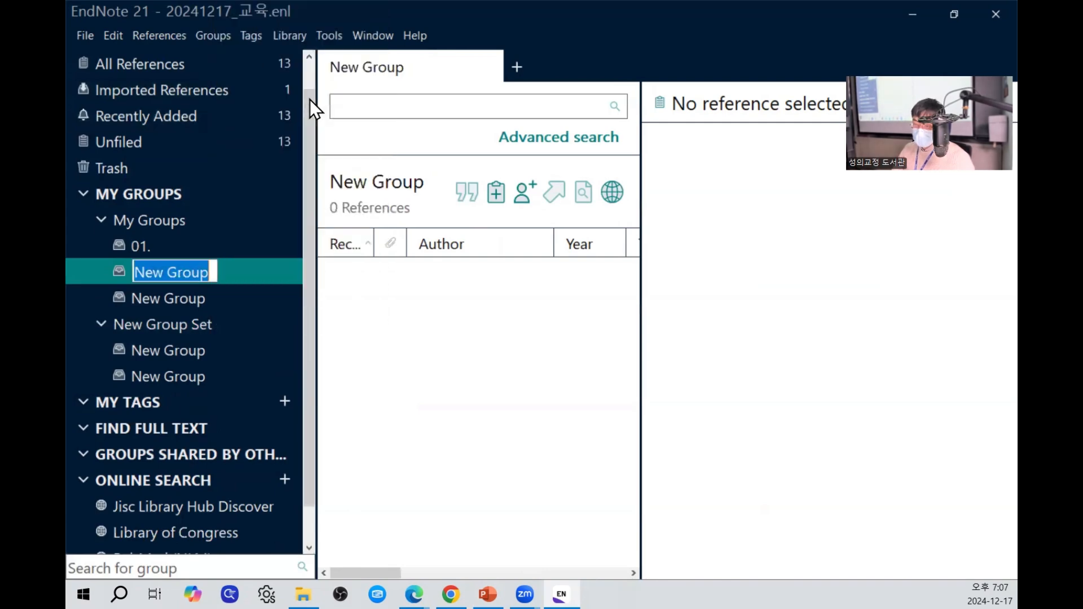
{"action": "type", "text": "02."}
{"action": "key", "text": "Return"}
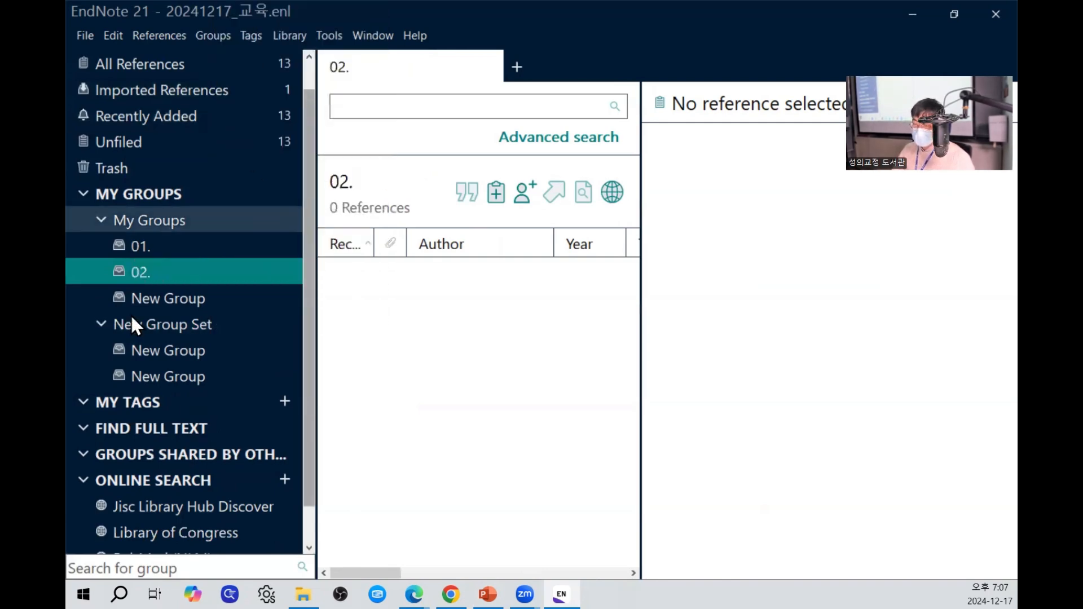
Rename the third group in the My Groups set to "03.".
{"action": "right_click", "coordinate": [179, 297]}
{"action": "left_click", "coordinate": [259, 110]}
{"action": "type", "text": "03."}
{"action": "key", "text": "Return"}
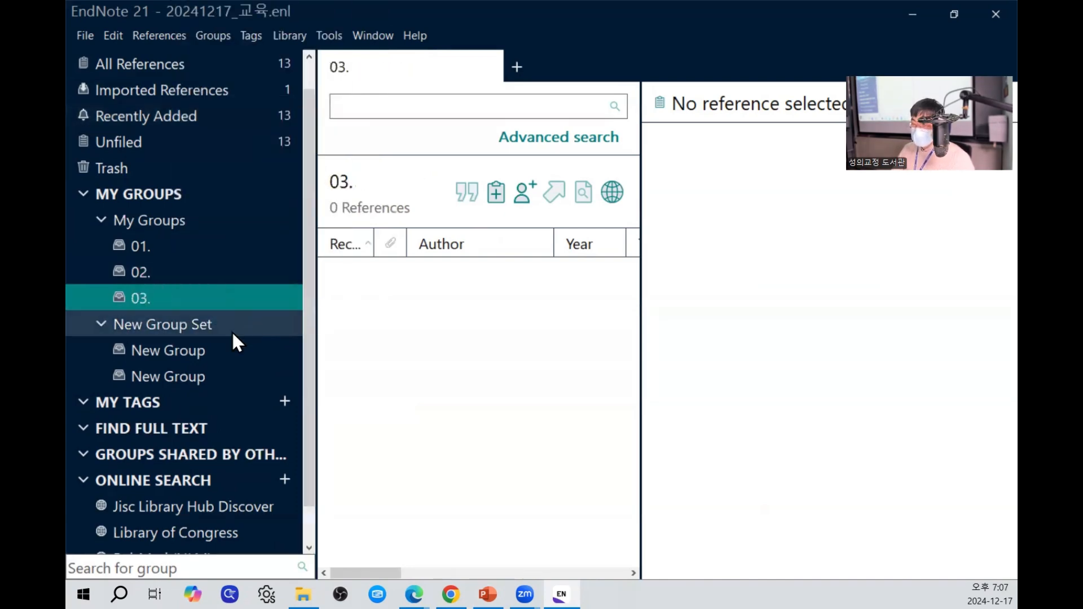
Rename the first group in New Group Set to "B".
{"action": "right_click", "coordinate": [190, 351]}
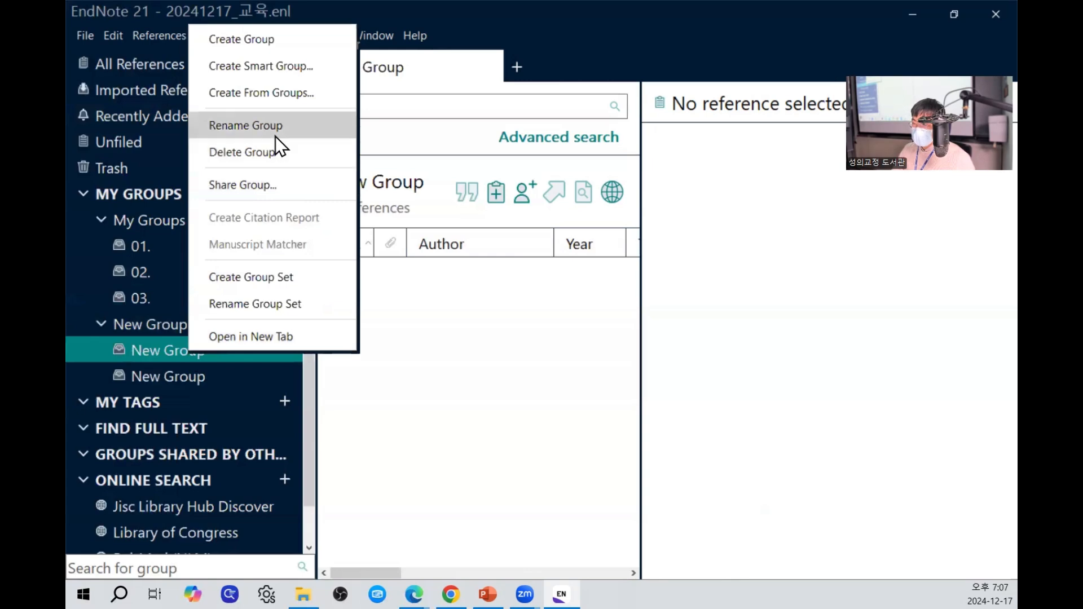
{"action": "left_click", "coordinate": [275, 136]}
{"action": "type", "text": "B"}
{"action": "key", "text": "BackSpace"}
{"action": "type", "text": "B"}
{"action": "key", "text": "Return"}
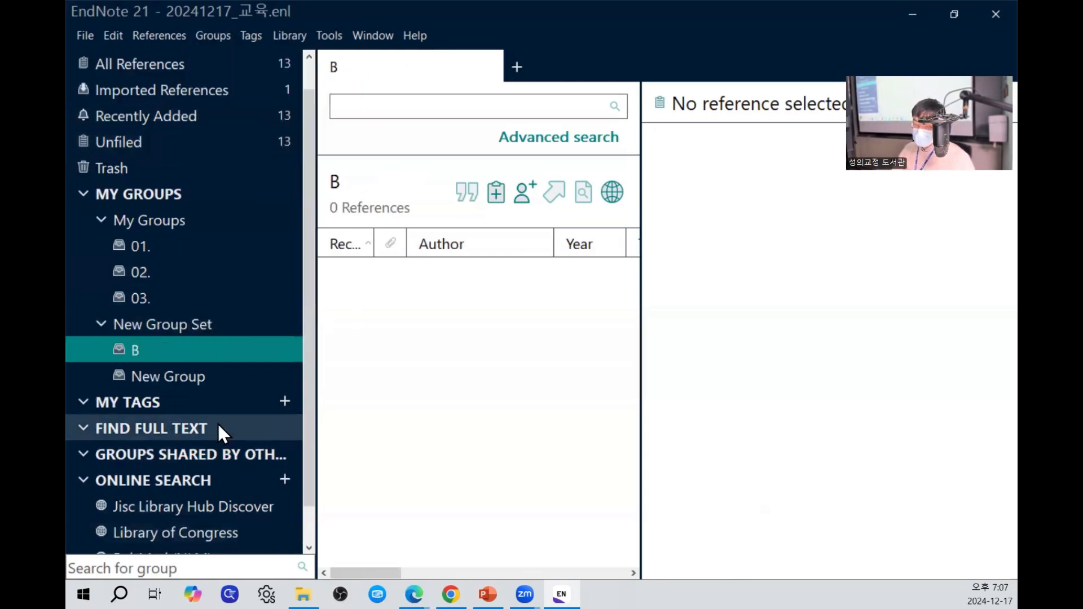
Rename the remaining default-named group in New Group Set to "A".
{"action": "right_click", "coordinate": [195, 381]}
{"action": "left_click", "coordinate": [283, 165]}
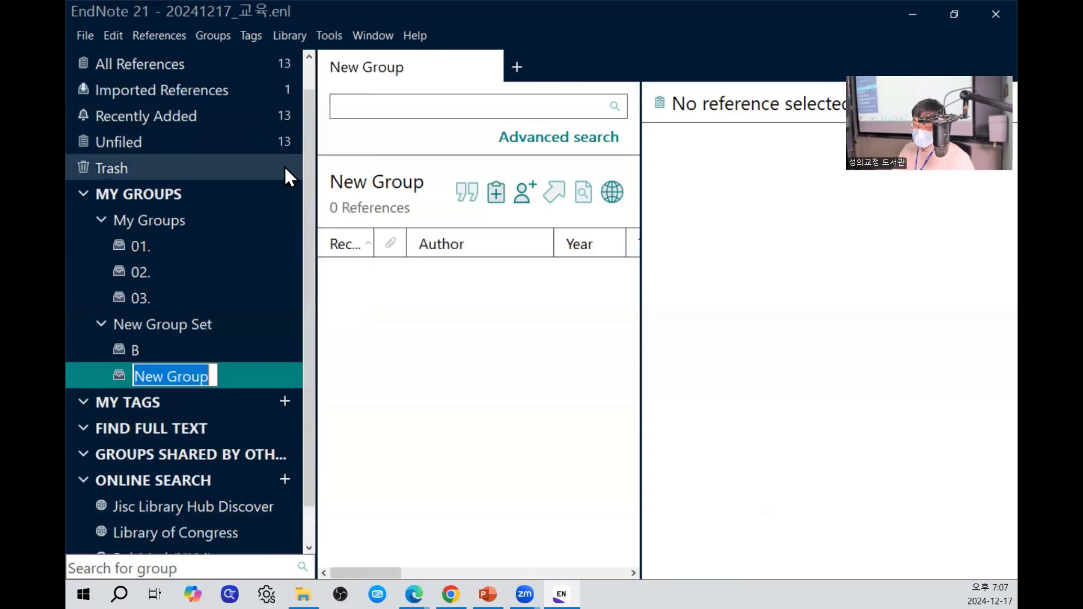
{"action": "type", "text": "A"}
{"action": "key", "text": "Return"}
Look through the renamed groups in both group sets to check their sort order.
{"action": "left_click", "coordinate": [181, 381]}
{"action": "left_click", "coordinate": [187, 356]}
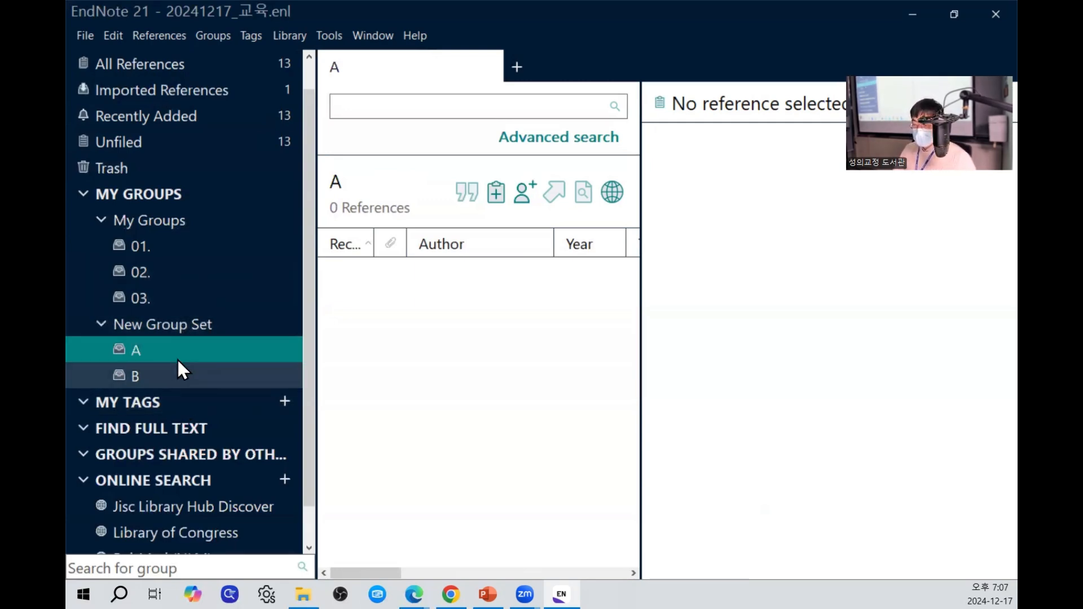
{"action": "left_click", "coordinate": [194, 249]}
{"action": "left_click", "coordinate": [183, 273]}
{"action": "left_click", "coordinate": [181, 297]}
{"action": "left_click", "coordinate": [164, 351]}
{"action": "left_click", "coordinate": [161, 373]}
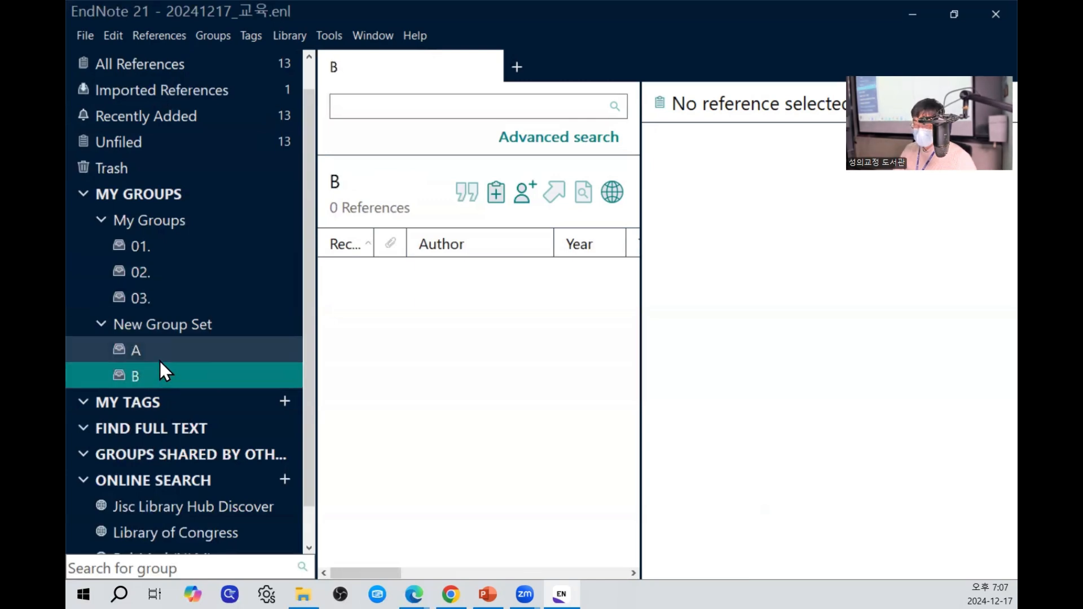
Rename the My Groups group set to "Project".
{"action": "left_click", "coordinate": [199, 225]}
{"action": "right_click", "coordinate": [200, 235]}
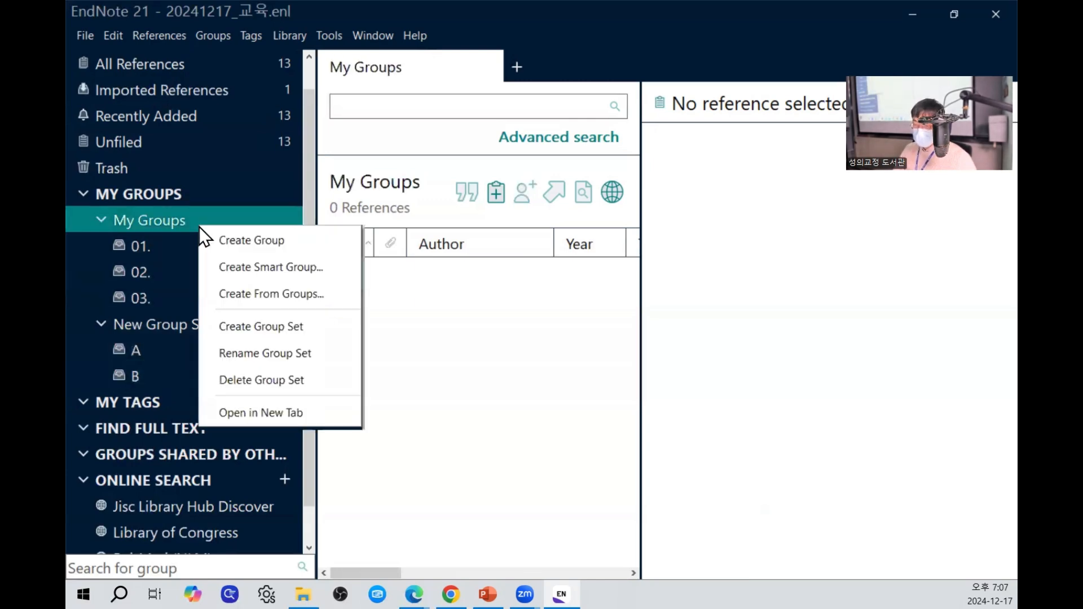
{"action": "left_click", "coordinate": [275, 361]}
{"action": "key", "text": "BackSpace"}
{"action": "type", "text": "Pro"}
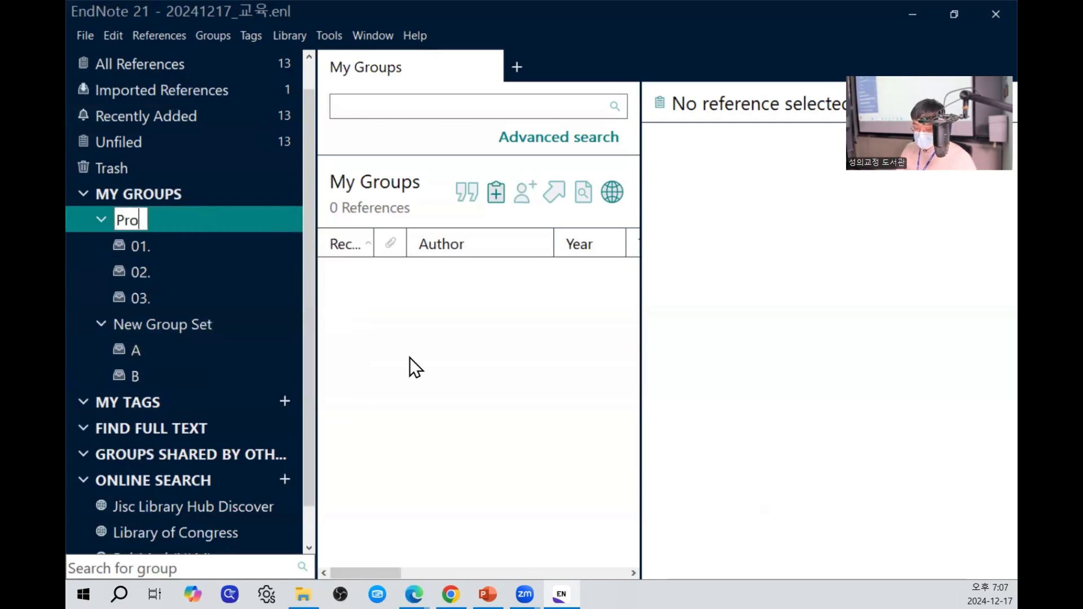
{"action": "type", "text": "ject"}
{"action": "left_click", "coordinate": [409, 358]}
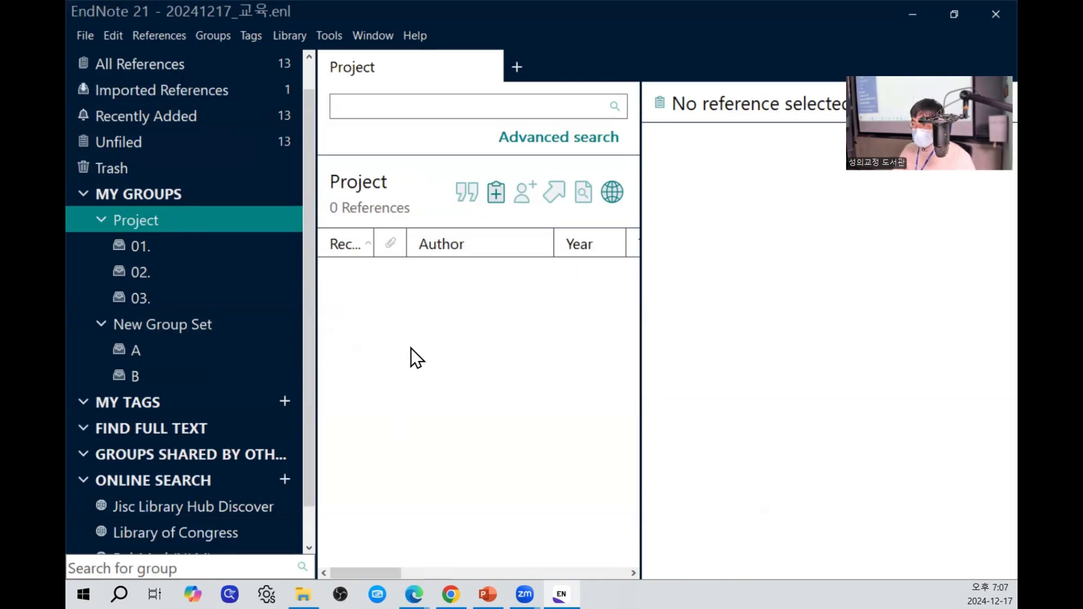
Hide the reference preview, add record 1 from All References to group "01.", and open that group.
{"action": "left_click", "coordinate": [238, 62]}
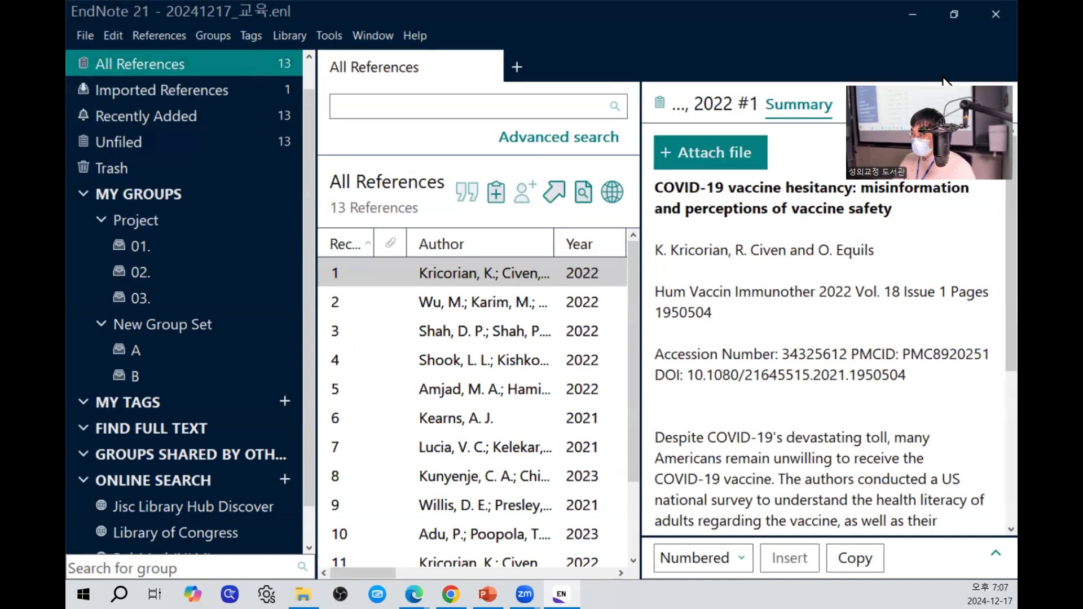
{"action": "left_click", "coordinate": [1000, 104]}
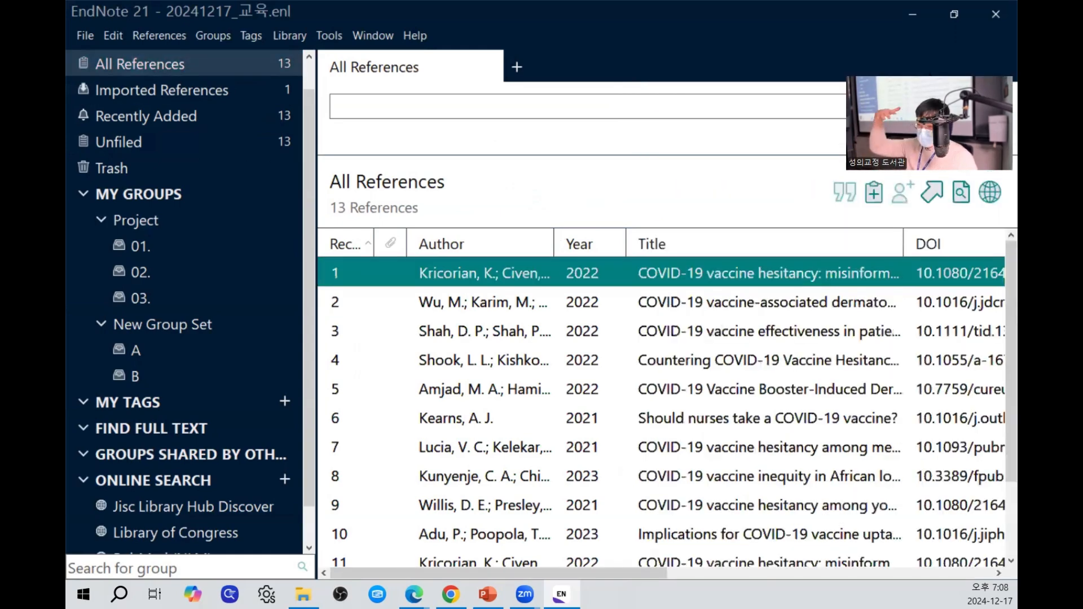
{"action": "left_click", "coordinate": [608, 308]}
{"action": "left_click", "coordinate": [523, 272]}
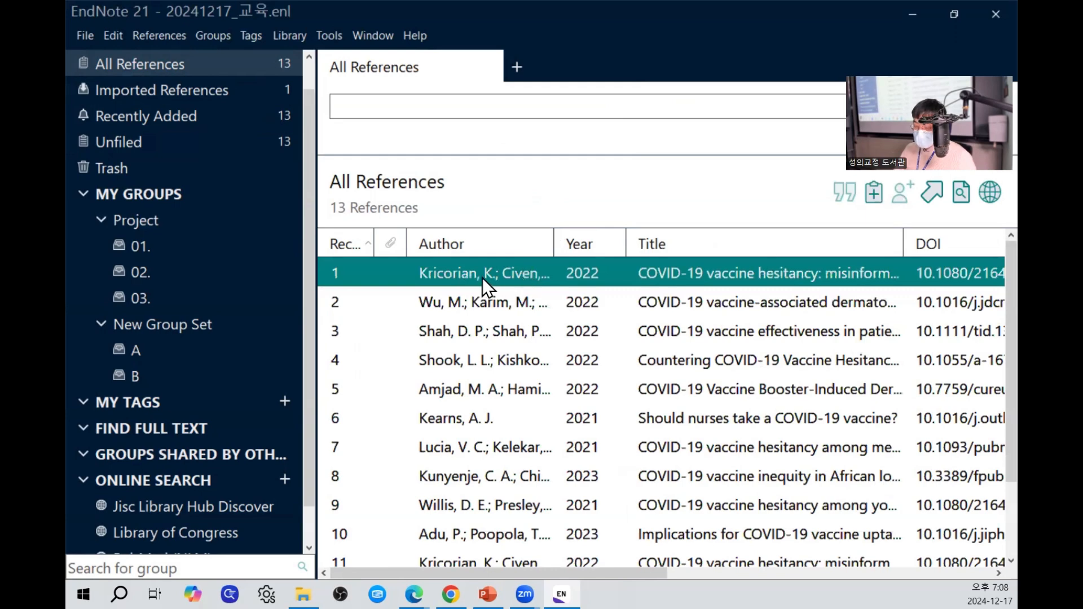
{"action": "left_click_drag", "start_coordinate": [482, 279], "coordinate": [134, 258]}
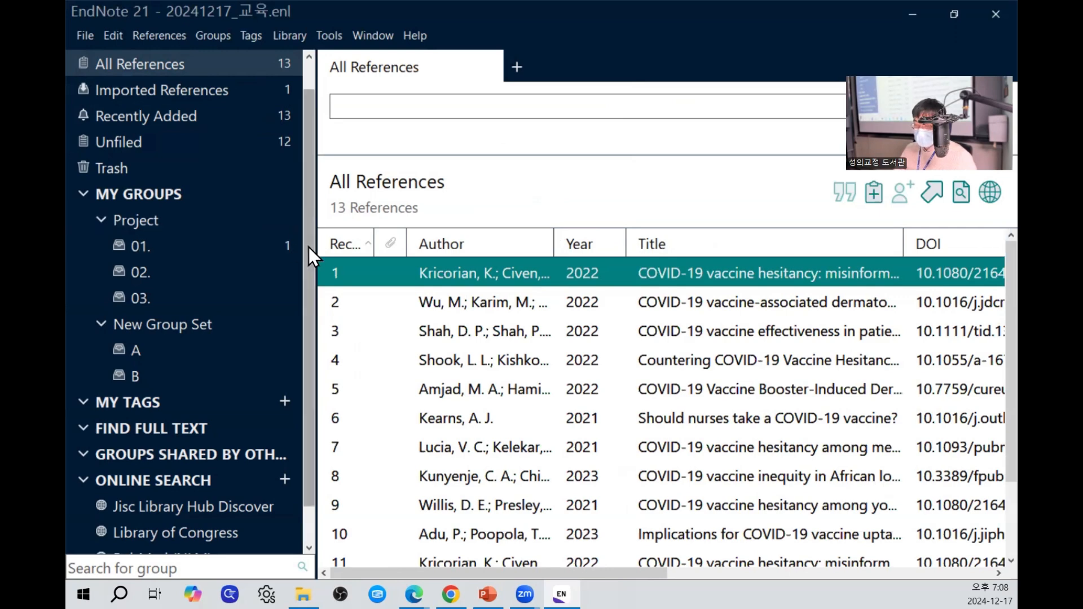
{"action": "left_click", "coordinate": [276, 245]}
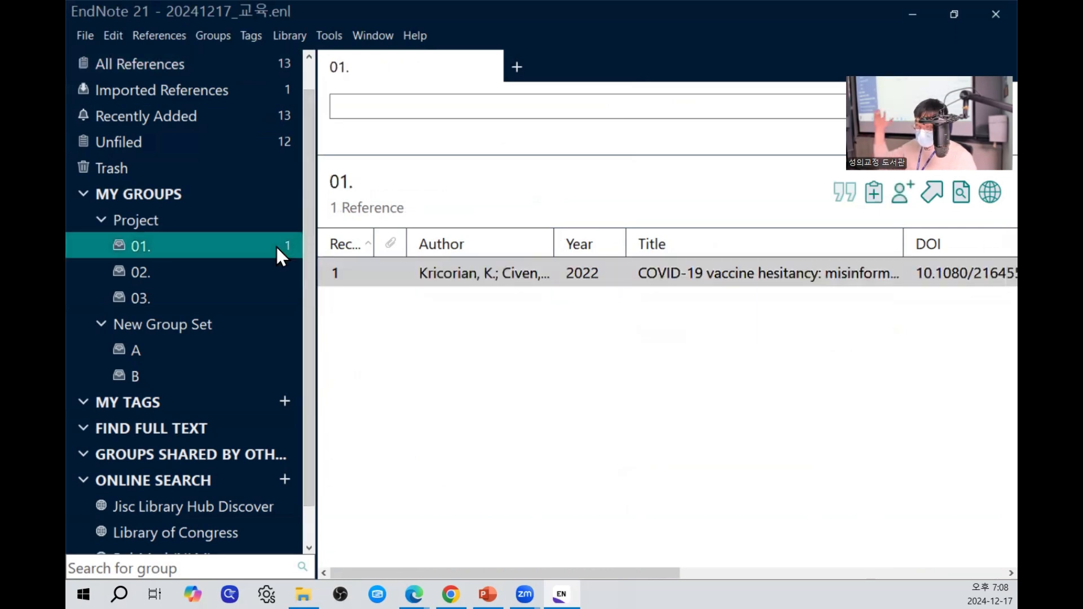
Add records 2, 4, 6 and 8 from All References together to group "02.".
{"action": "left_click", "coordinate": [201, 62]}
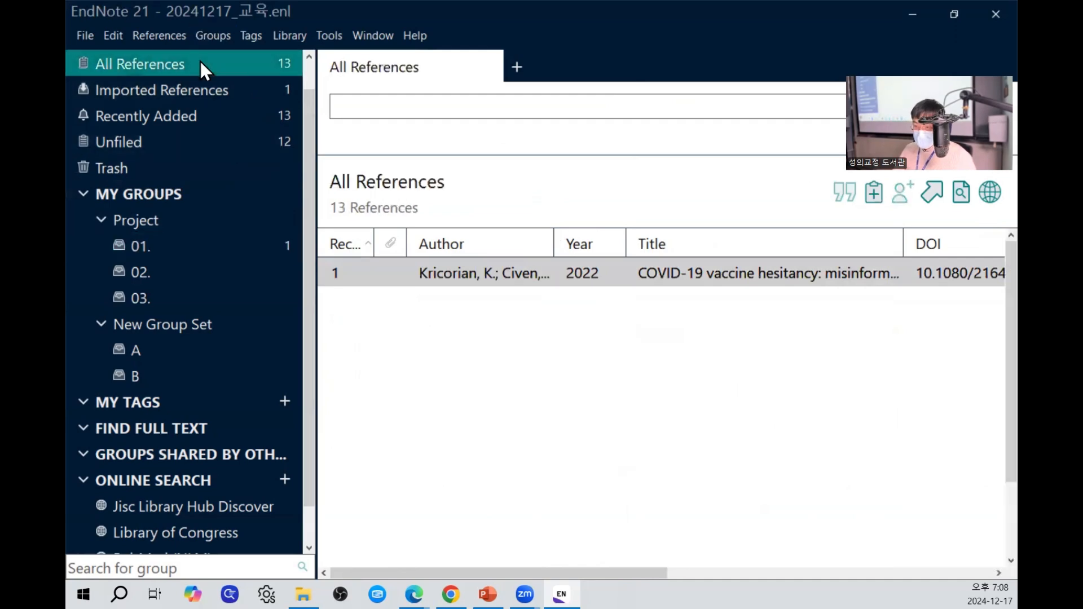
{"action": "left_click", "coordinate": [470, 302]}
{"action": "left_click", "coordinate": [515, 322]}
{"action": "left_click", "coordinate": [513, 310]}
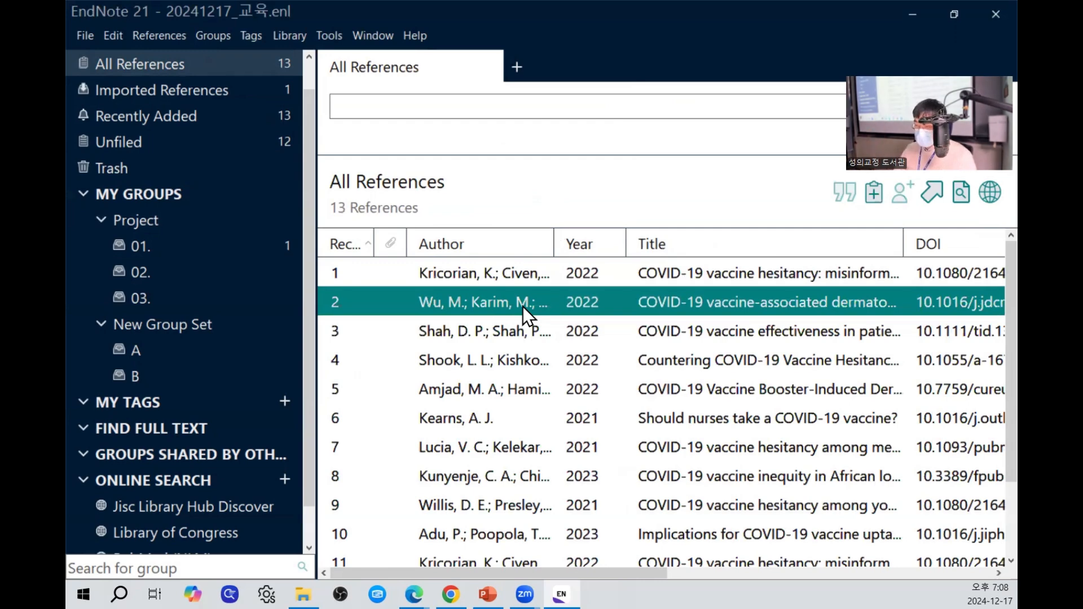
{"action": "left_click", "coordinate": [570, 365], "text": "ctrl"}
{"action": "left_click", "coordinate": [573, 418], "text": "ctrl"}
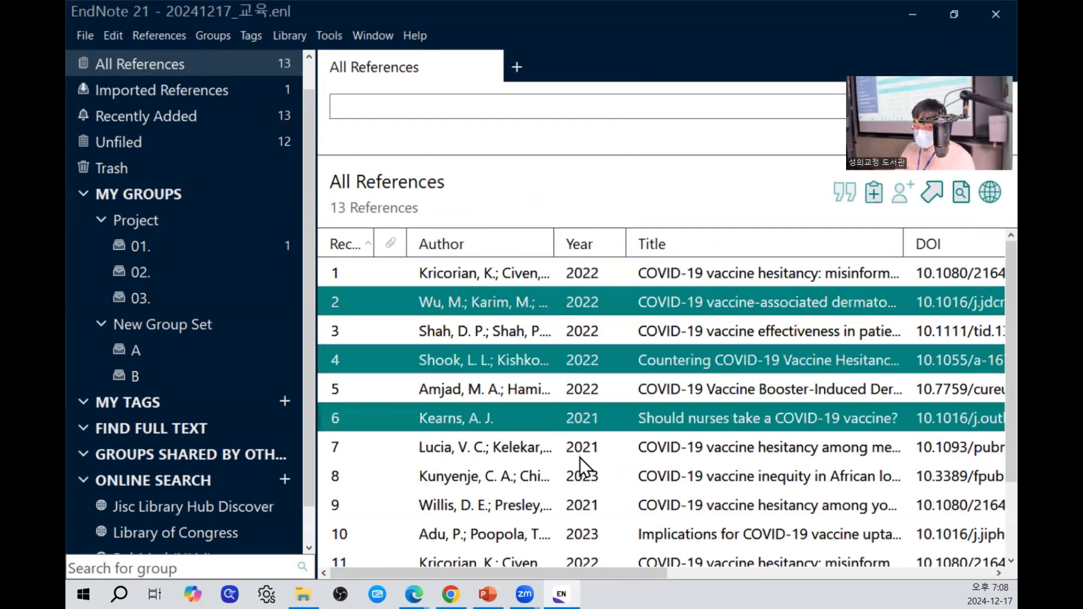
{"action": "left_click", "coordinate": [579, 478], "text": "ctrl"}
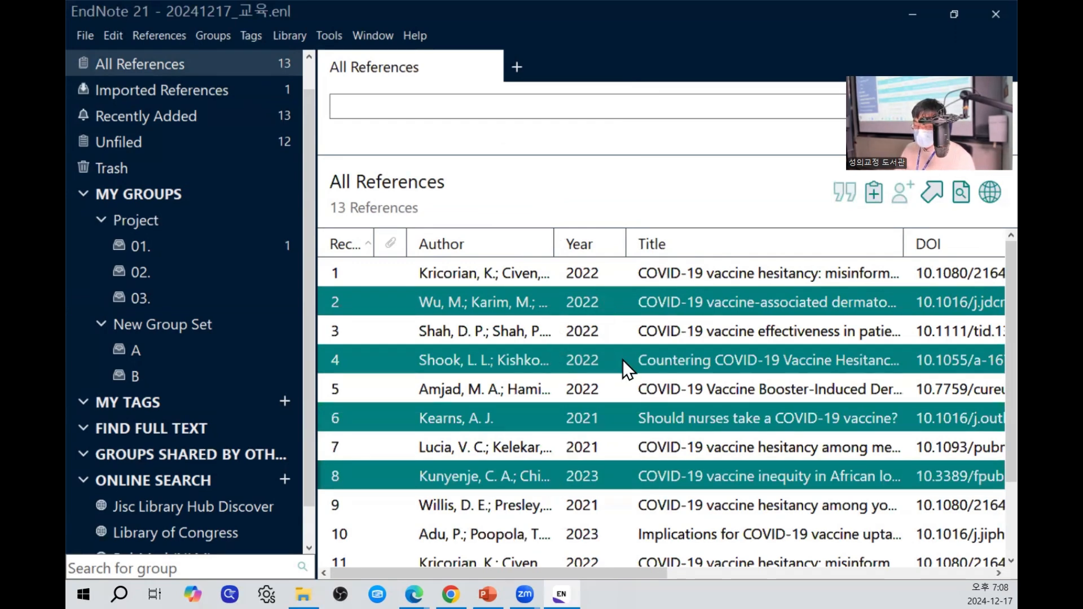
{"action": "left_click_drag", "start_coordinate": [623, 360], "coordinate": [270, 273]}
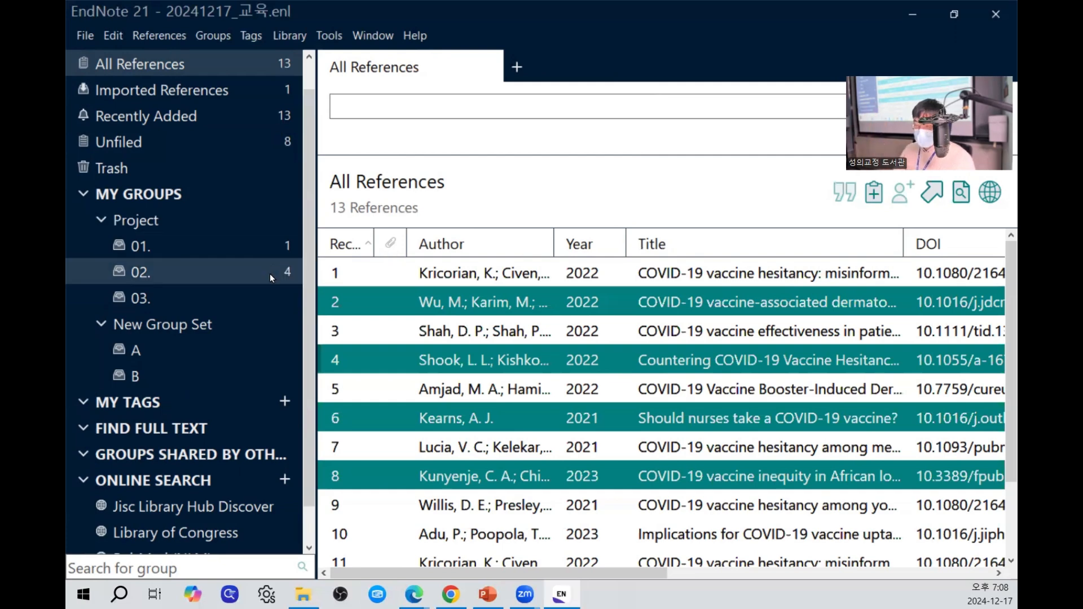
Add record 12 from All References to both group "01." and group "02.".
{"action": "left_click", "coordinate": [668, 358]}
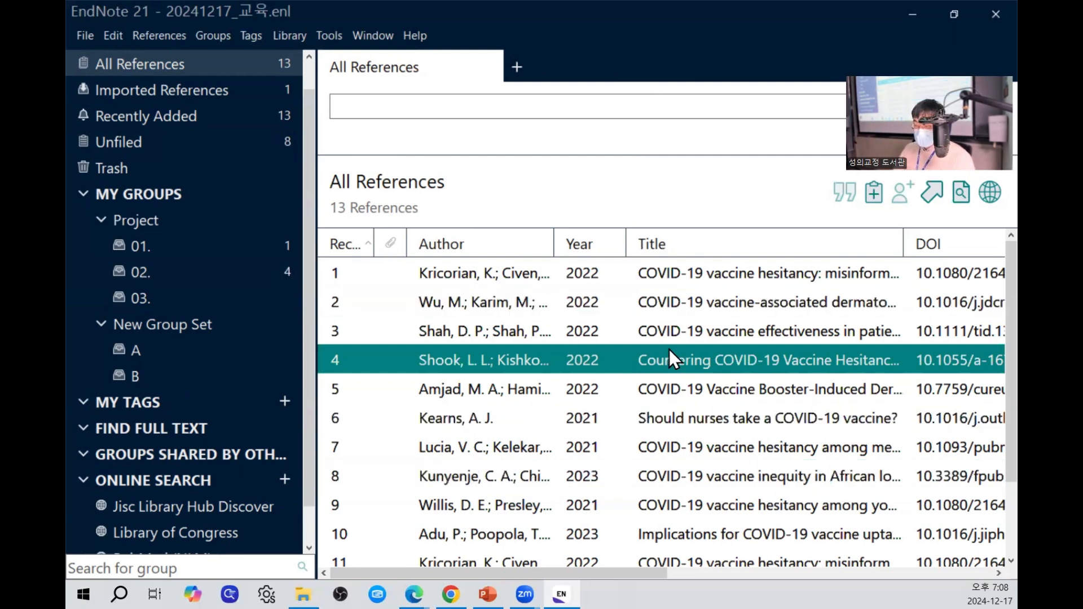
{"action": "scroll", "coordinate": [563, 321], "scroll_direction": "down", "scroll_amount": 1}
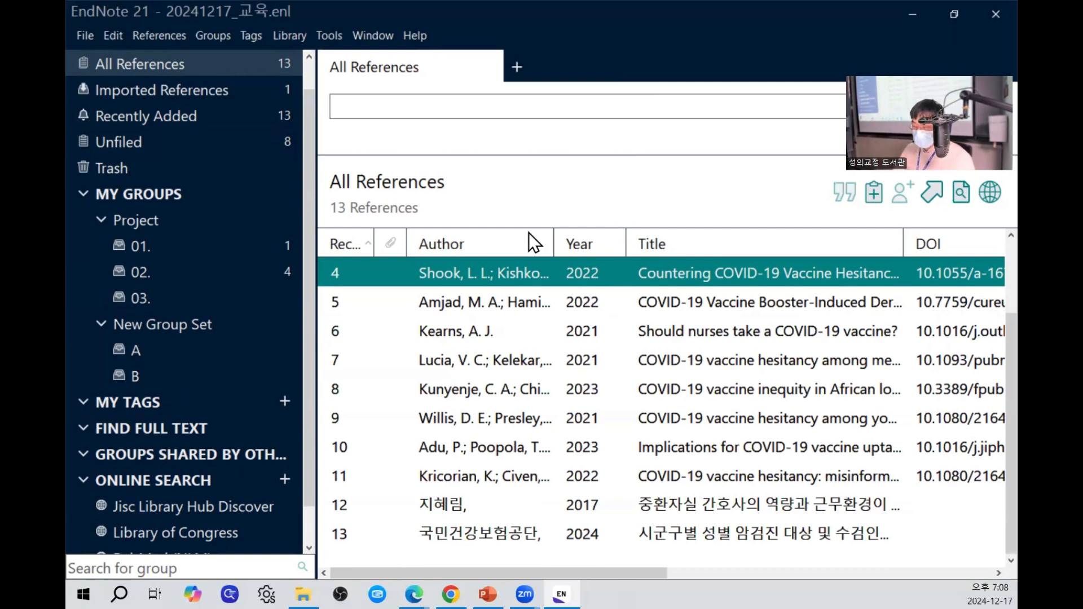
{"action": "left_click", "coordinate": [584, 507]}
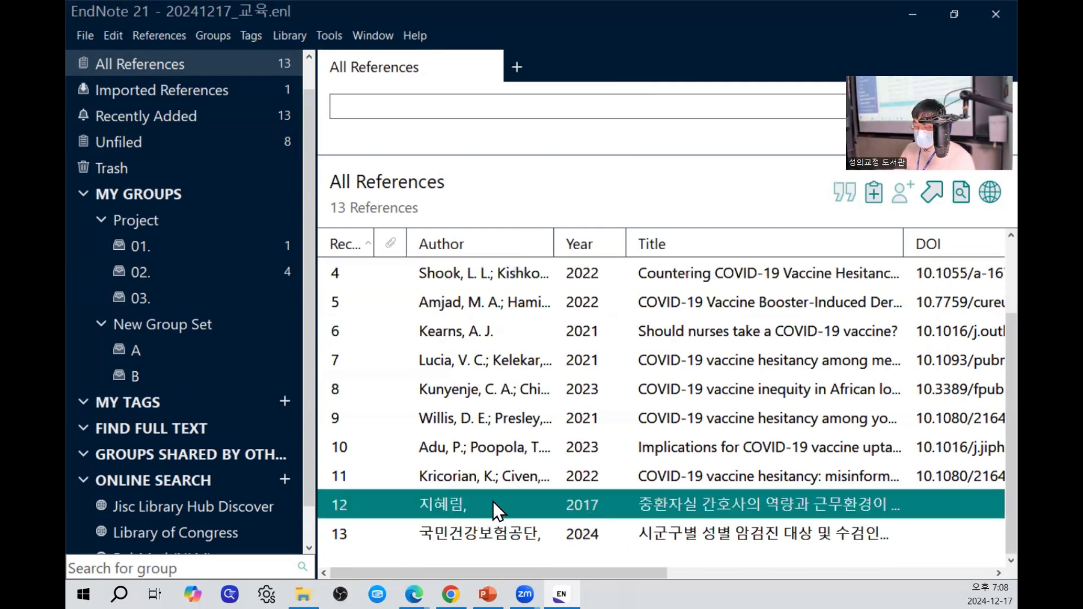
{"action": "left_click_drag", "start_coordinate": [479, 512], "coordinate": [284, 246]}
{"action": "left_click_drag", "start_coordinate": [399, 495], "coordinate": [276, 259]}
View the references filed in group "01." and in group "02.".
{"action": "left_click", "coordinate": [275, 254]}
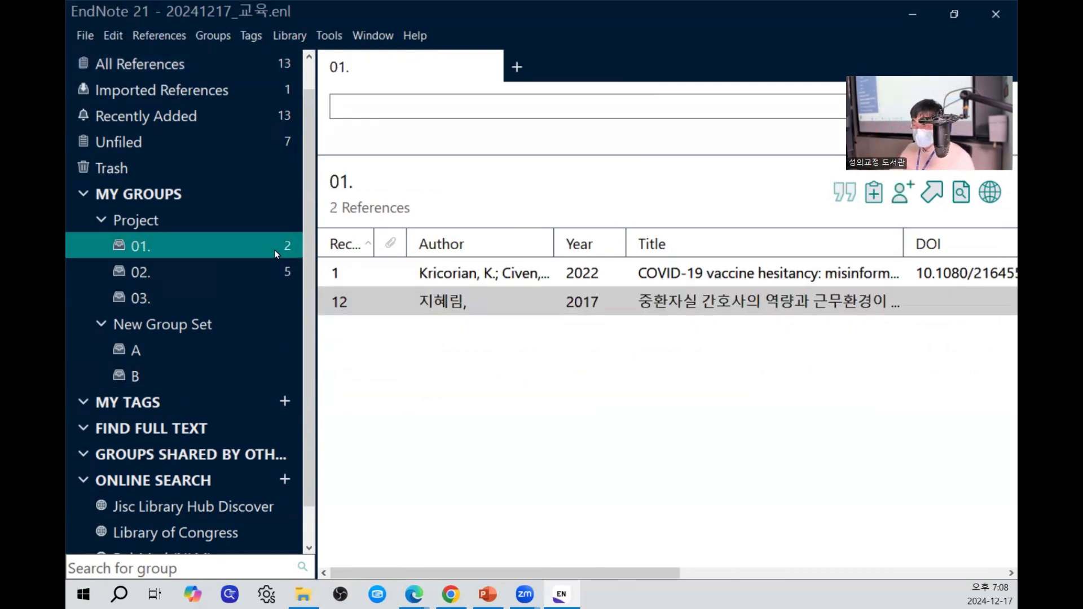
{"action": "scroll", "coordinate": [280, 232], "scroll_direction": "down", "scroll_amount": 1}
{"action": "left_click", "coordinate": [276, 240]}
{"action": "scroll", "coordinate": [258, 273], "scroll_direction": "up", "scroll_amount": 2}
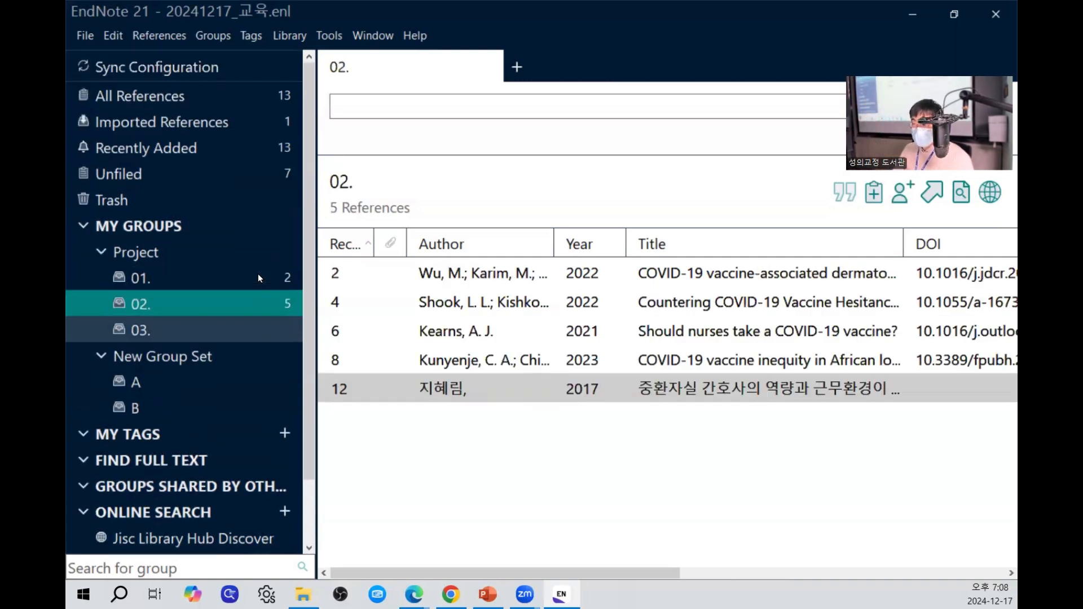
Compare the full list in All References with the references filed in groups "02." and "01.".
{"action": "left_click", "coordinate": [263, 99]}
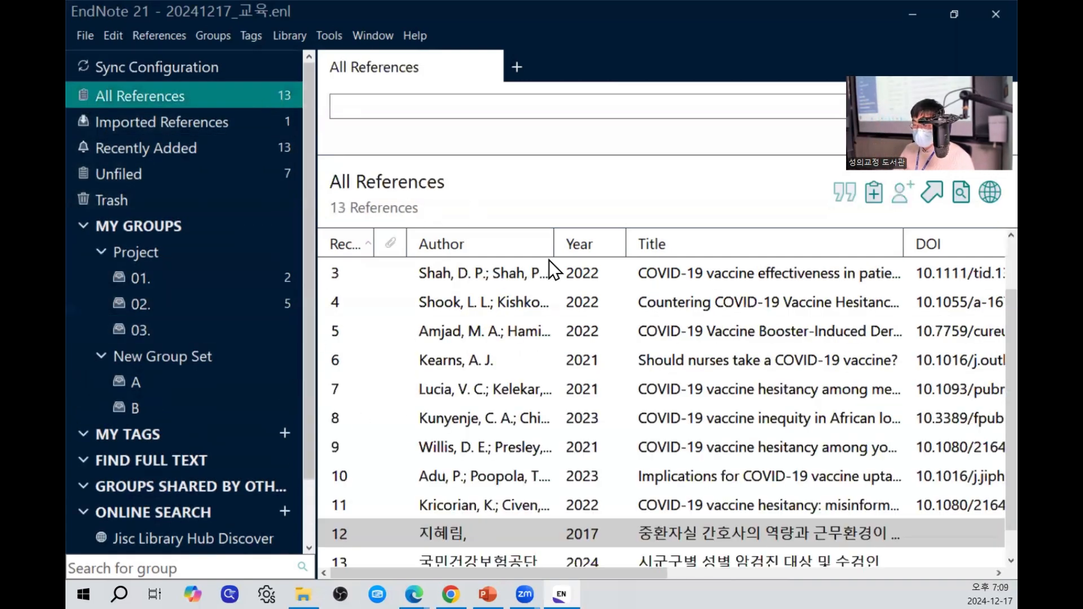
{"action": "left_click", "coordinate": [255, 305]}
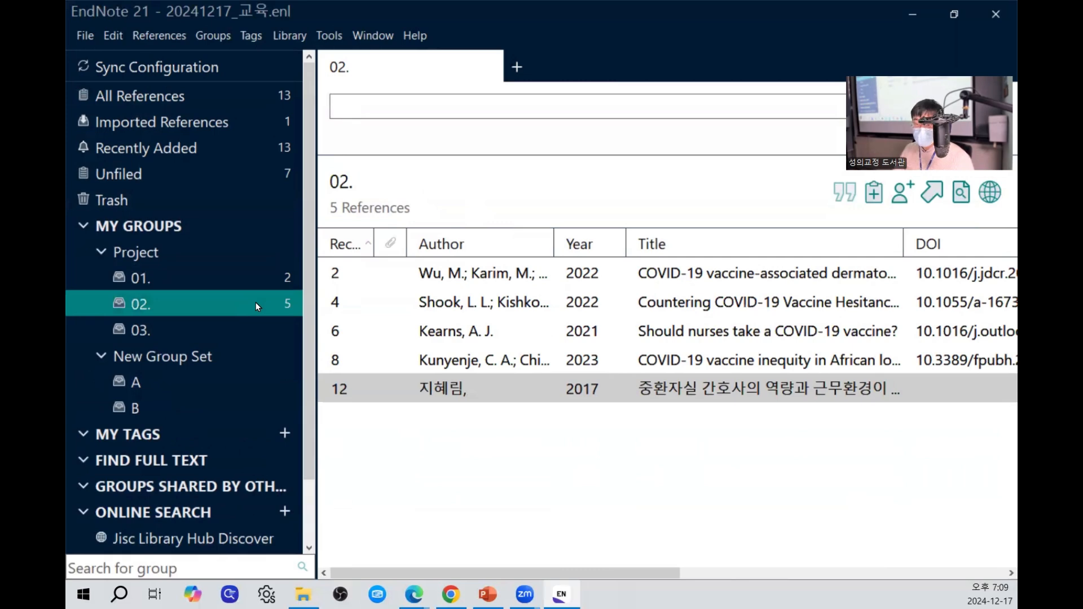
{"action": "left_click", "coordinate": [273, 280]}
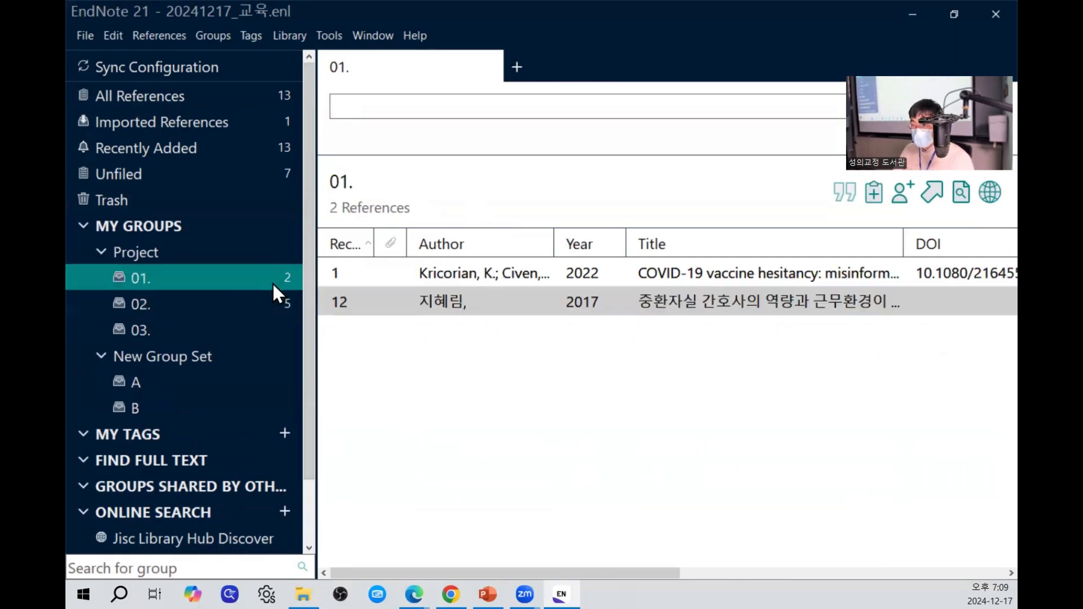
Remove record 12 from group "02." without deleting it from the library.
{"action": "left_click", "coordinate": [259, 305]}
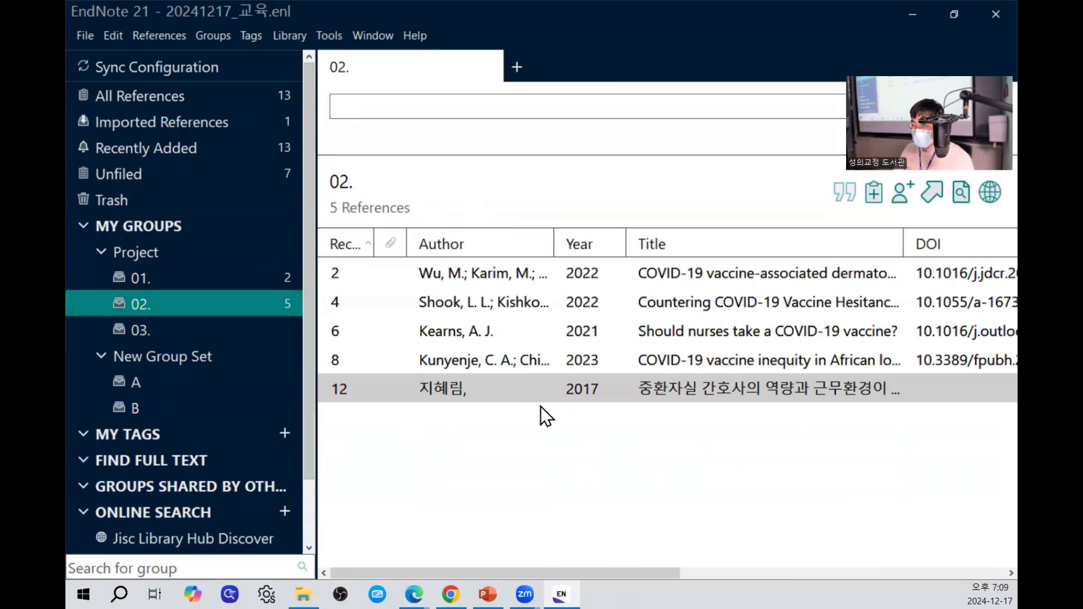
{"action": "left_click", "coordinate": [580, 389]}
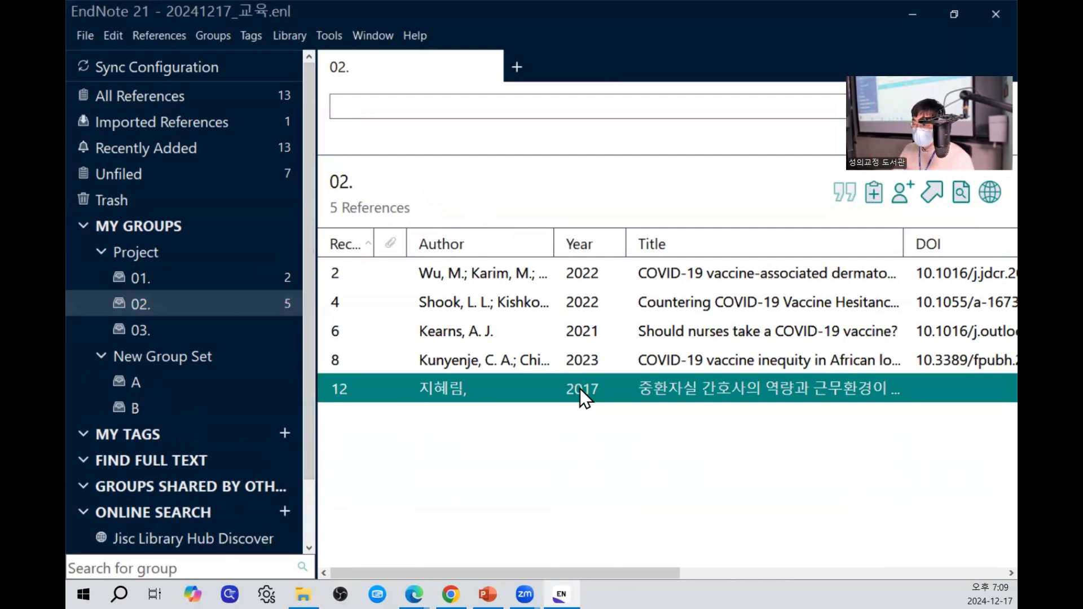
{"action": "right_click", "coordinate": [580, 388]}
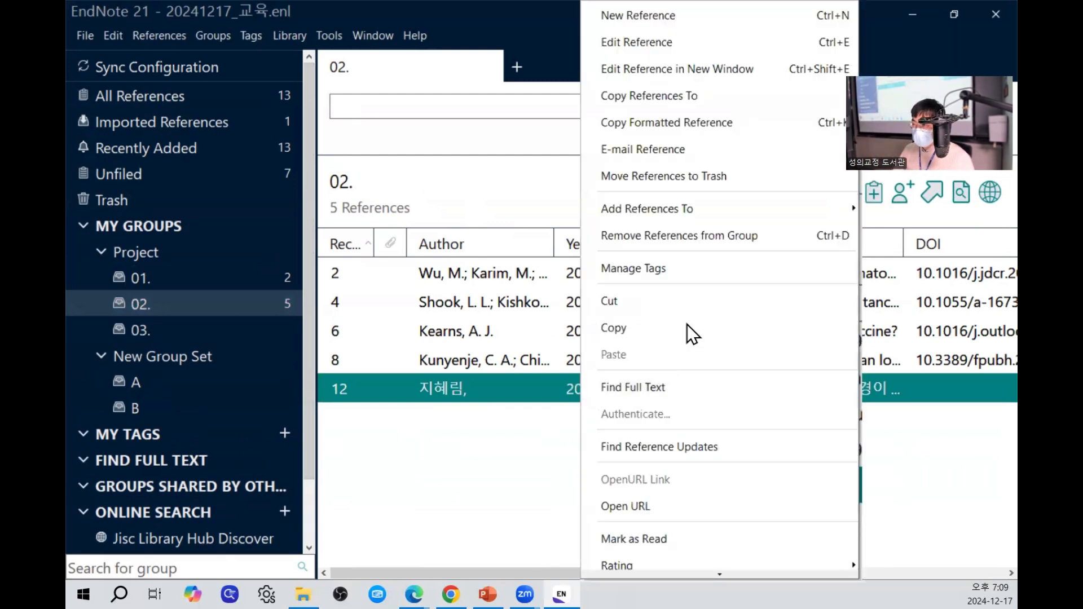
{"action": "left_click", "coordinate": [667, 243]}
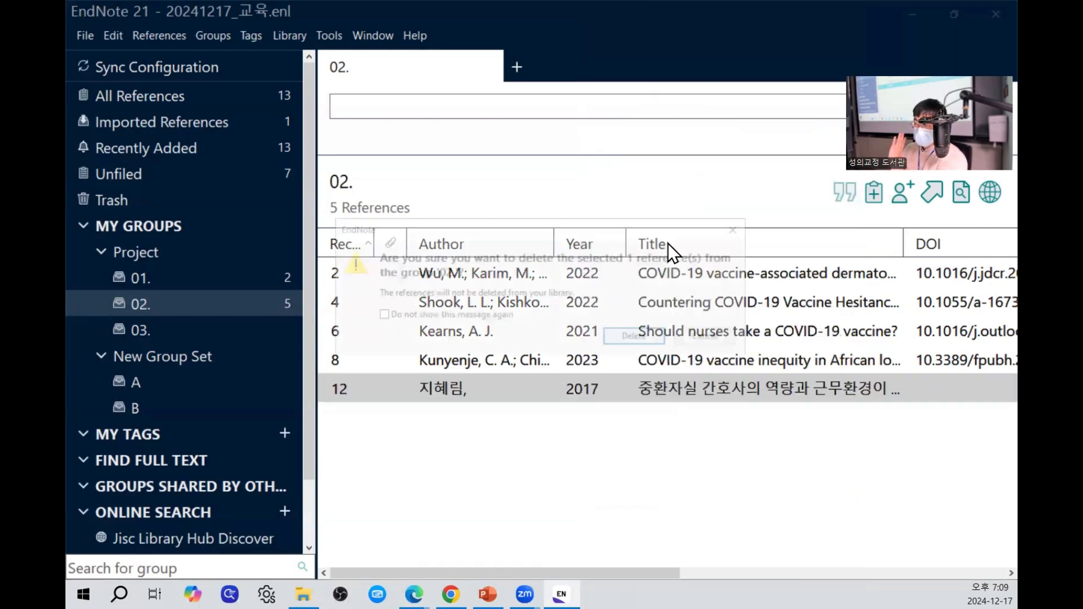
{"action": "left_click", "coordinate": [644, 338]}
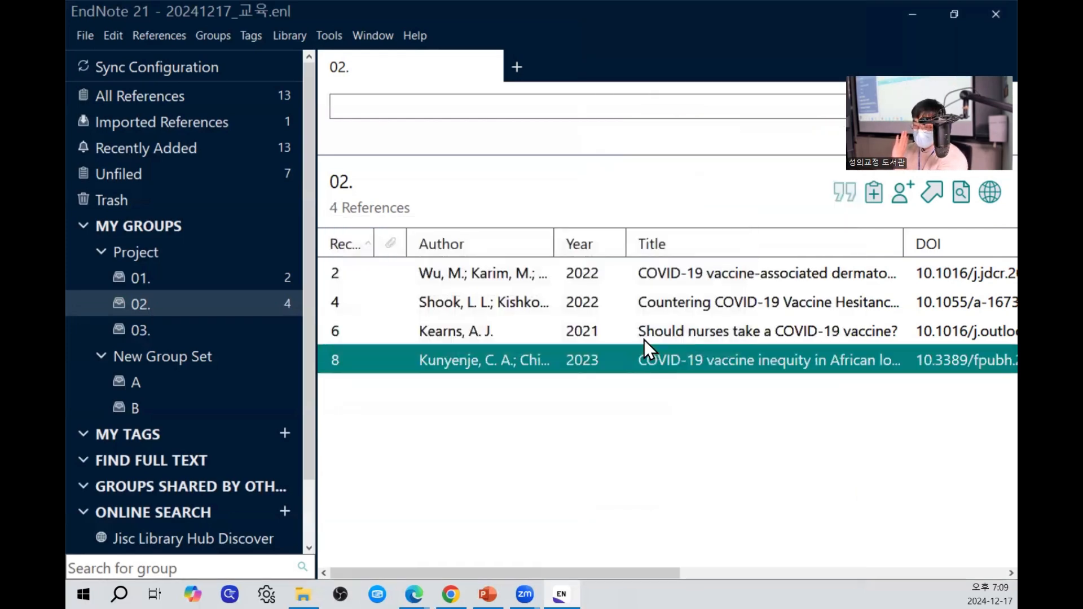
Check All References, group "01." and group "02." for record 12.
{"action": "left_click", "coordinate": [218, 100]}
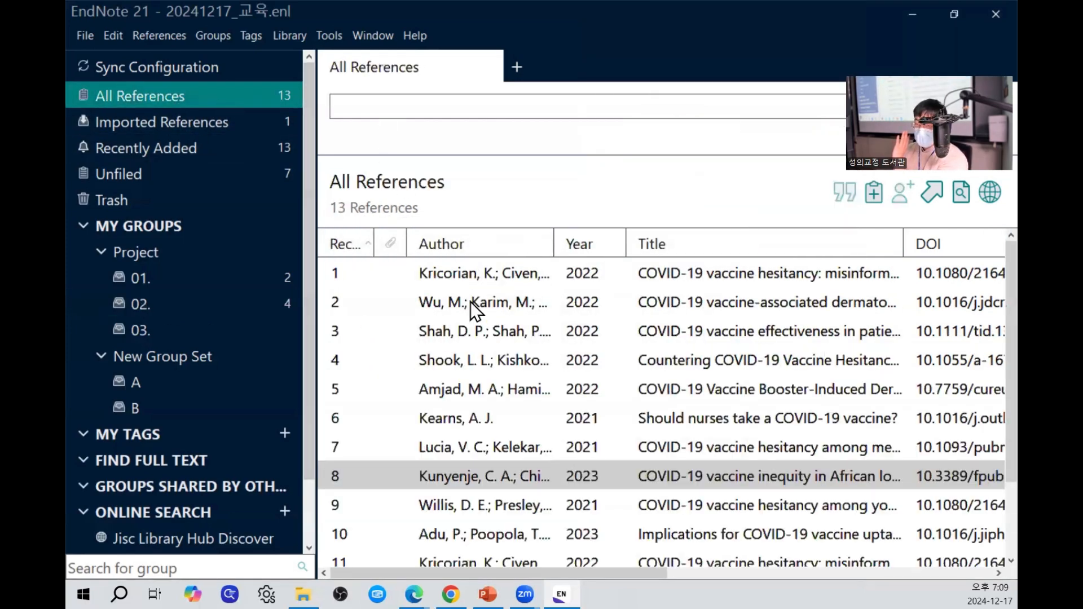
{"action": "left_click", "coordinate": [247, 285]}
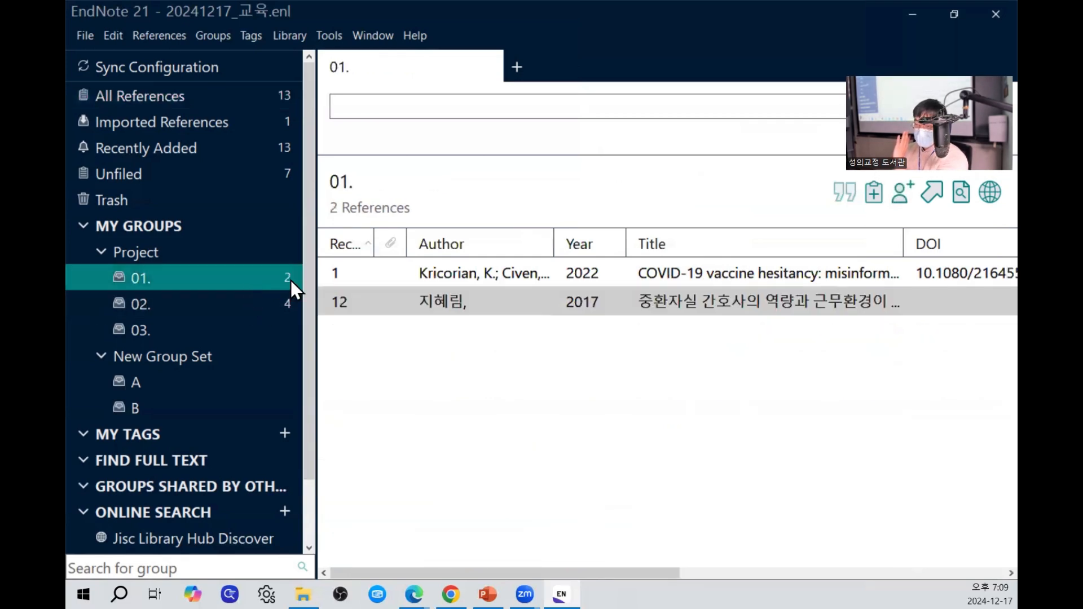
{"action": "left_click", "coordinate": [253, 303]}
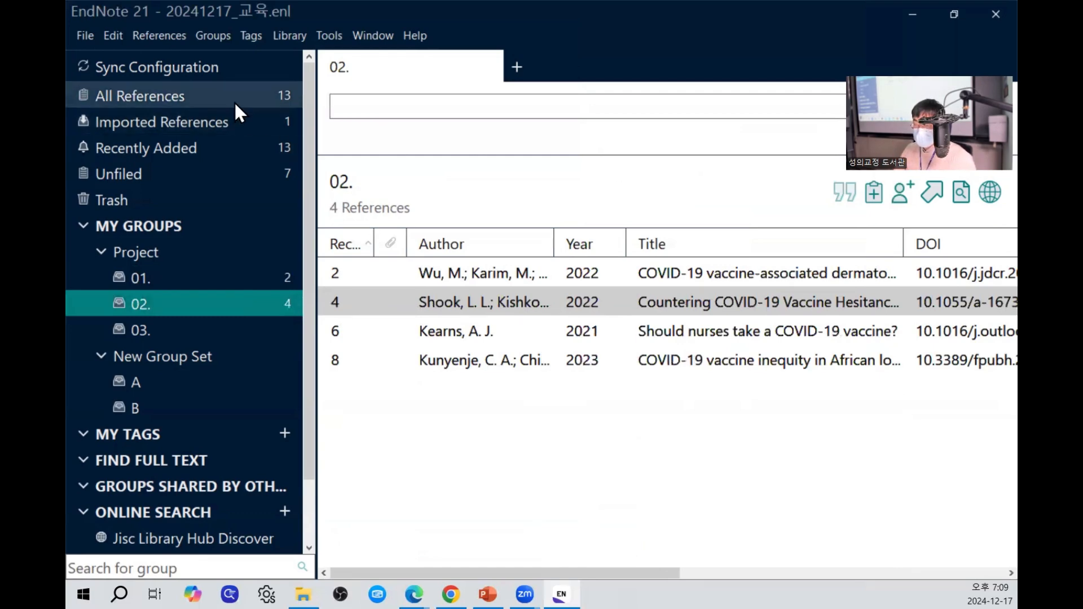
Switch to the PowerPoint slide show, advance to the File Attachments slide and choose the highlighter as pointer.
{"action": "key", "text": "alt+Tab"}
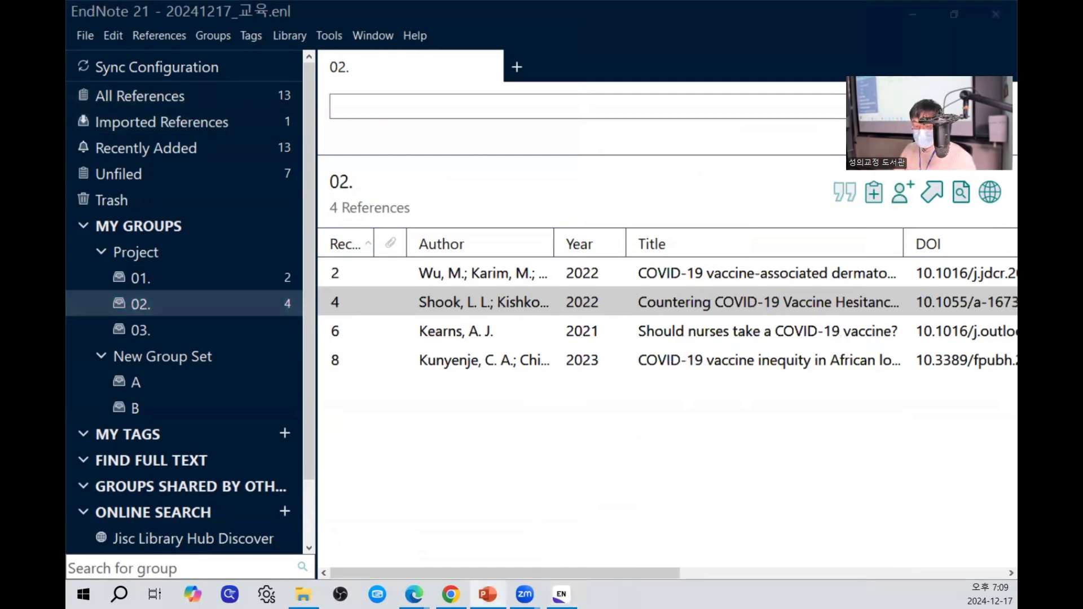
{"action": "key", "text": "Right"}
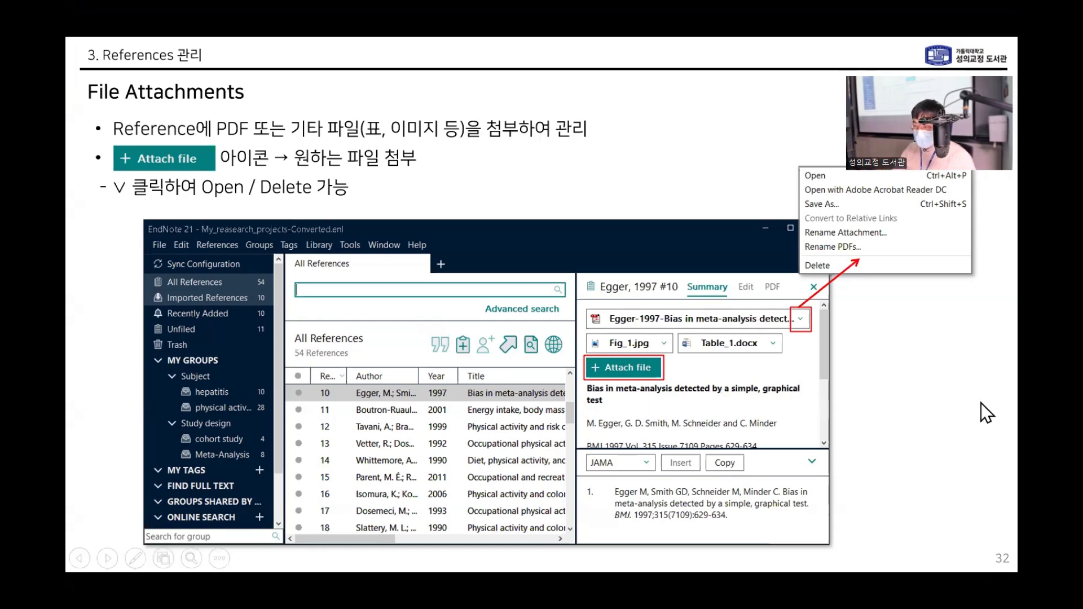
{"action": "right_click", "coordinate": [940, 404]}
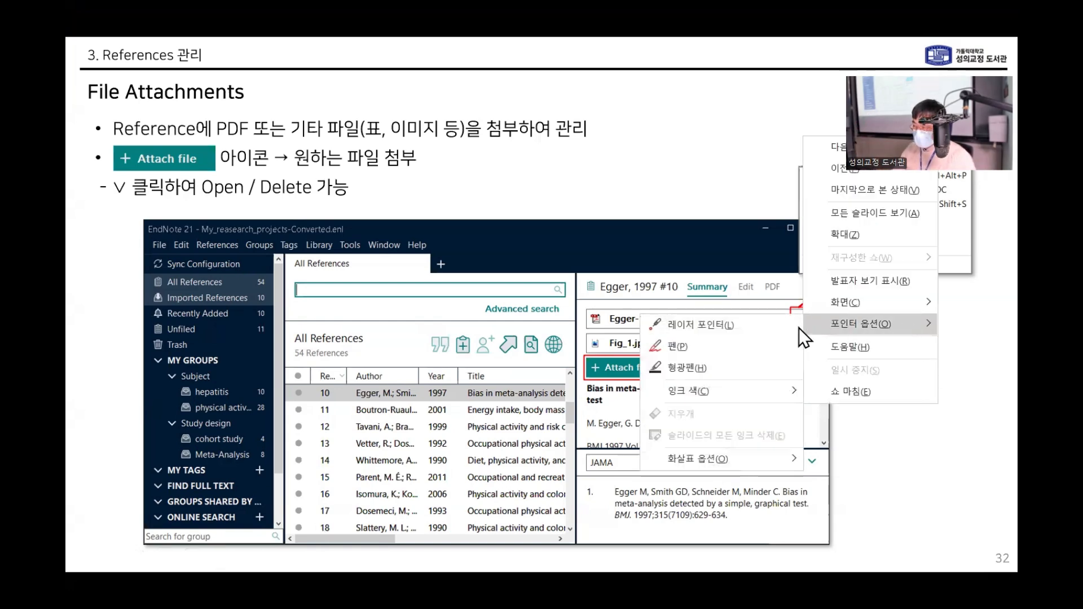
{"action": "left_click", "coordinate": [716, 367]}
Highlight Summary, Attach file, the attached Egger-1997 PDF, Fig_1.jpg and Table_1.docx in the File Attachments slide's screenshot.
{"action": "mouse_move", "coordinate": [724, 295]}
{"action": "left_mouse_down"}
{"action": "mouse_move", "coordinate": [680, 300]}
{"action": "mouse_move", "coordinate": [729, 295]}
{"action": "left_mouse_up"}
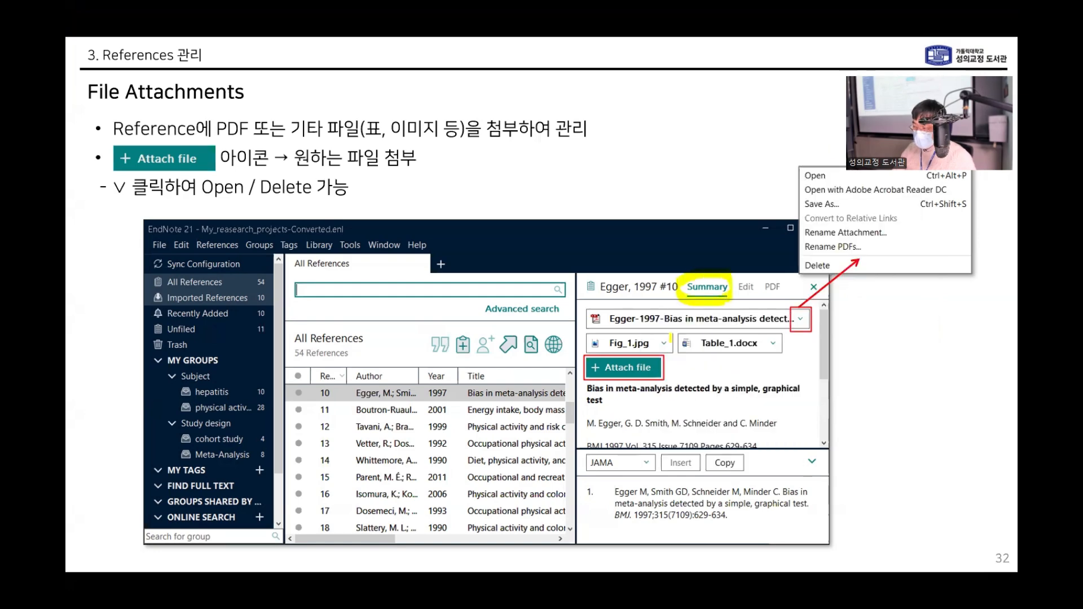
{"action": "left_click_drag", "start_coordinate": [588, 378], "coordinate": [669, 369]}
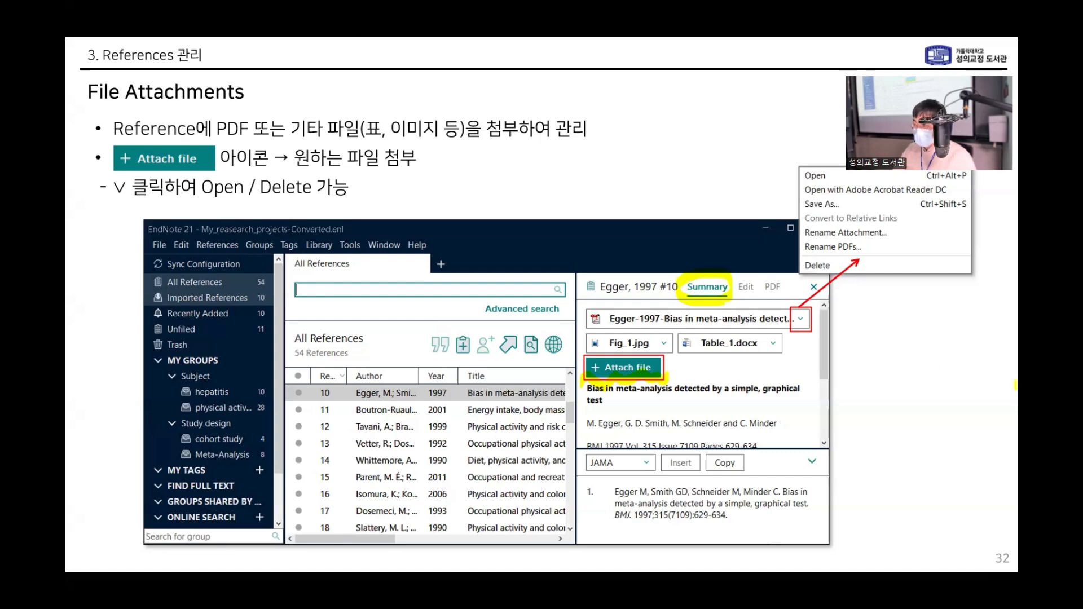
{"action": "left_click_drag", "start_coordinate": [592, 317], "coordinate": [637, 317]}
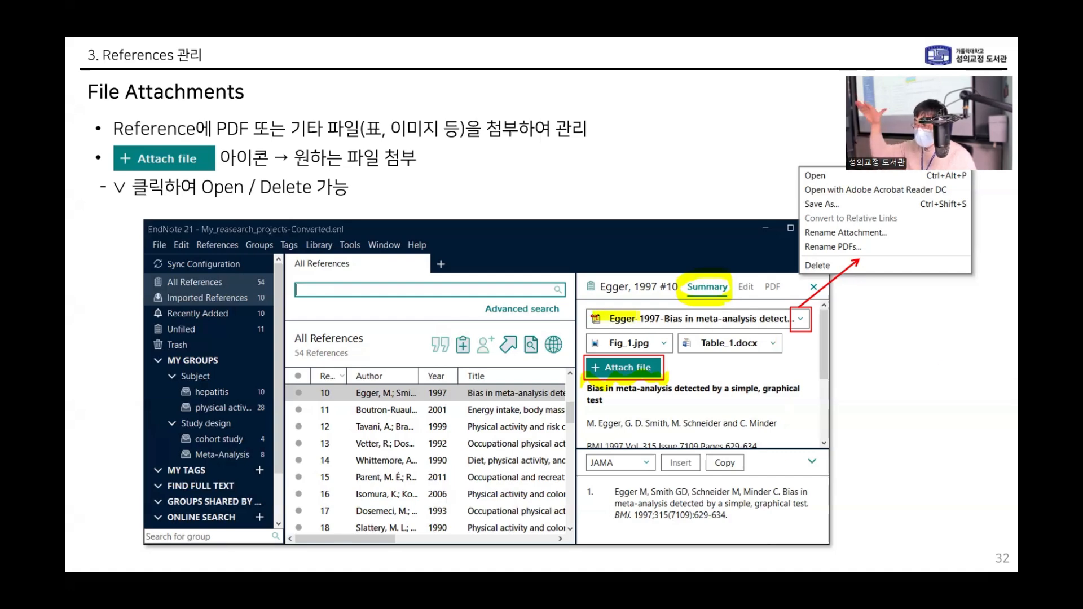
{"action": "left_click_drag", "start_coordinate": [592, 342], "coordinate": [740, 342]}
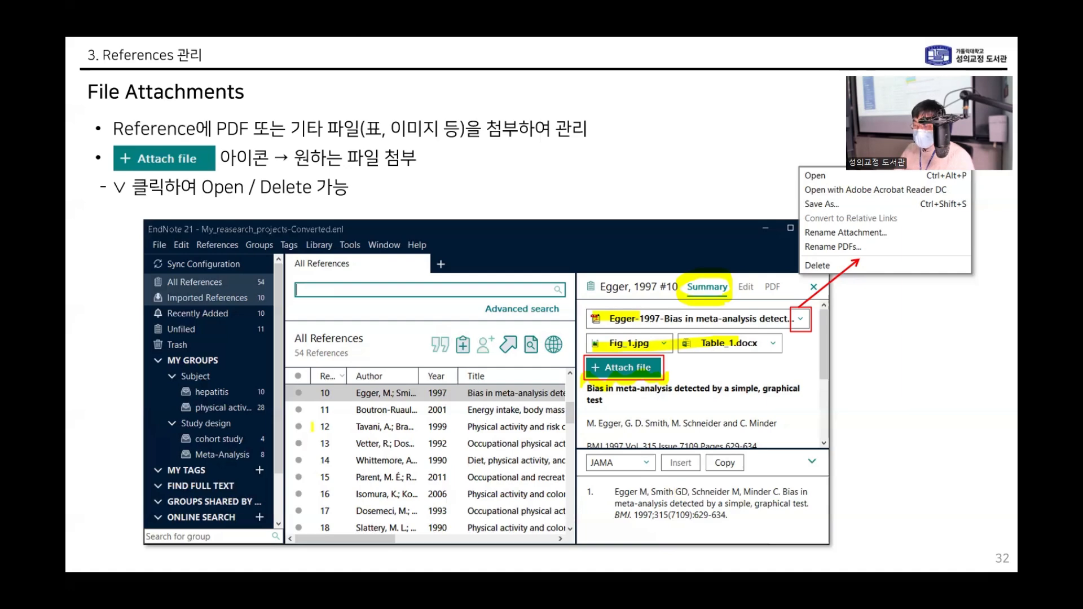
Draw a downward arrow over the slide's reference list, and highlight the PDF's dropdown arrow and "Open with Adobe Acrobat Reader DC".
{"action": "left_click_drag", "start_coordinate": [398, 387], "coordinate": [394, 496]}
{"action": "left_click_drag", "start_coordinate": [394, 495], "coordinate": [407, 478]}
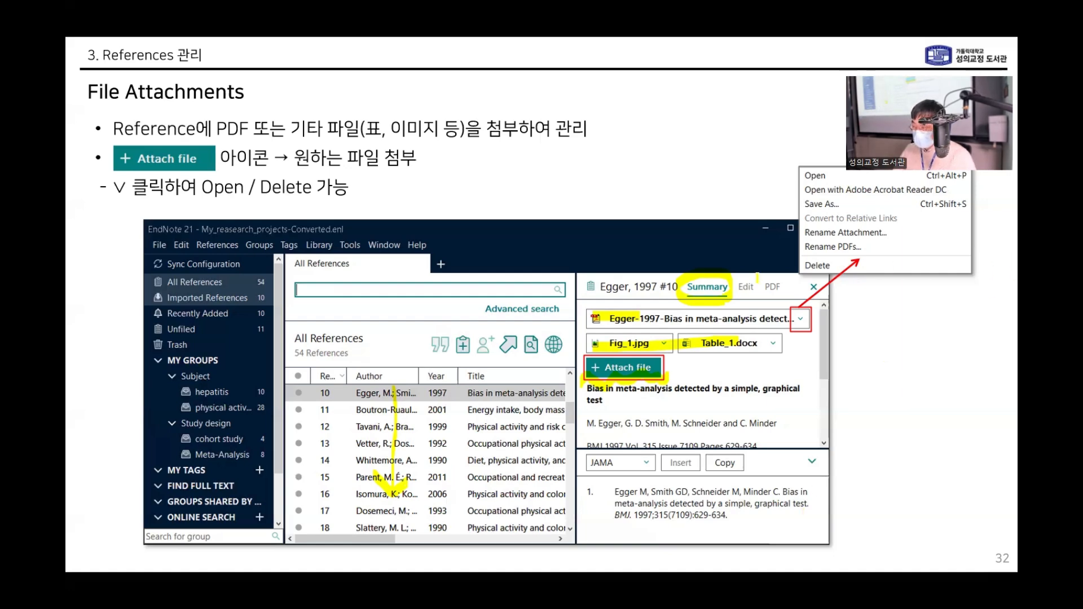
{"action": "mouse_move", "coordinate": [799, 328]}
{"action": "left_mouse_down"}
{"action": "mouse_move", "coordinate": [788, 325]}
{"action": "mouse_move", "coordinate": [806, 324]}
{"action": "left_mouse_up"}
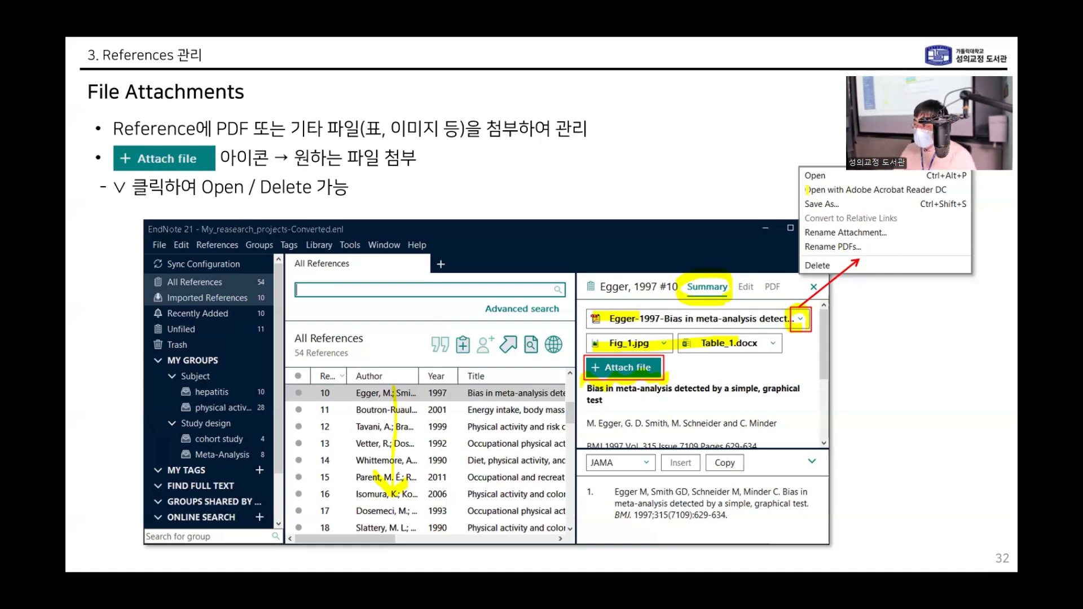
{"action": "left_click_drag", "start_coordinate": [804, 189], "coordinate": [905, 193]}
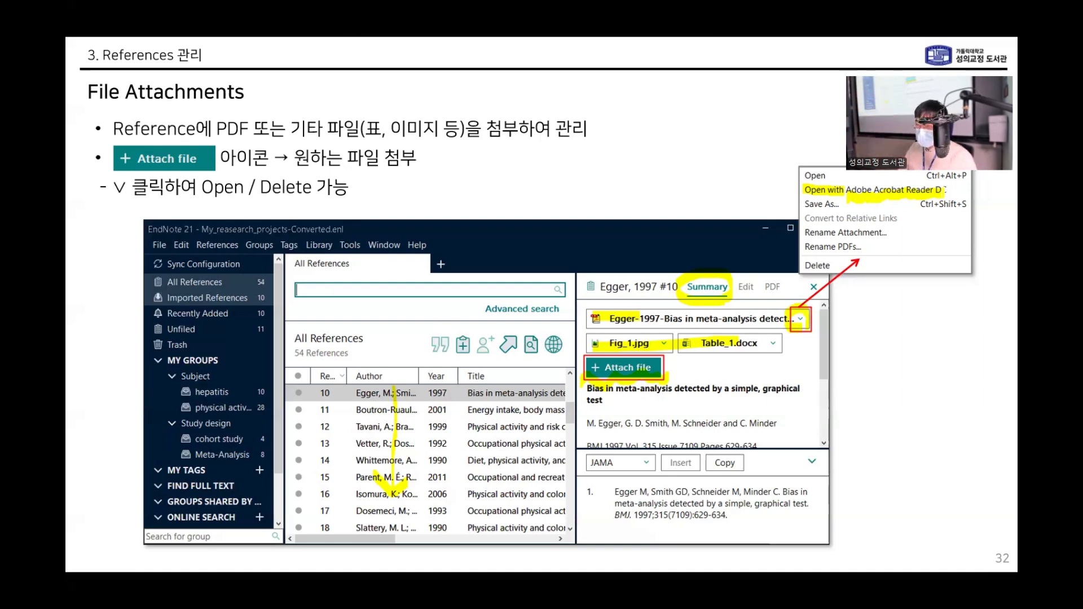
Advance to the Find Full Text slide, highlight its title, and switch back to All References in EndNote.
{"action": "key", "text": "Right"}
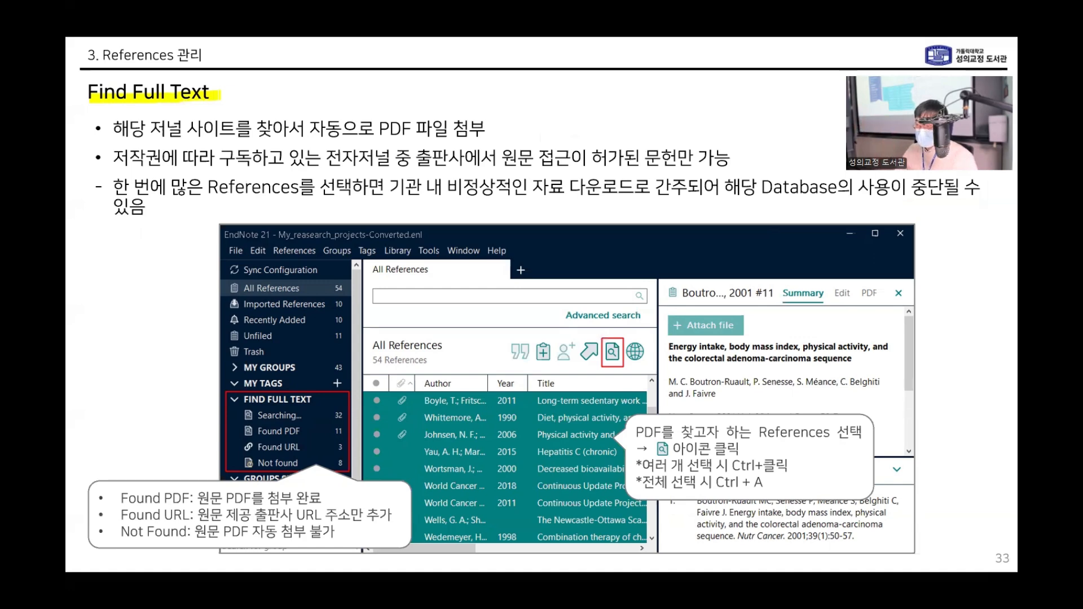
{"action": "right_click", "coordinate": [590, 310]}
{"action": "left_click", "coordinate": [654, 567]}
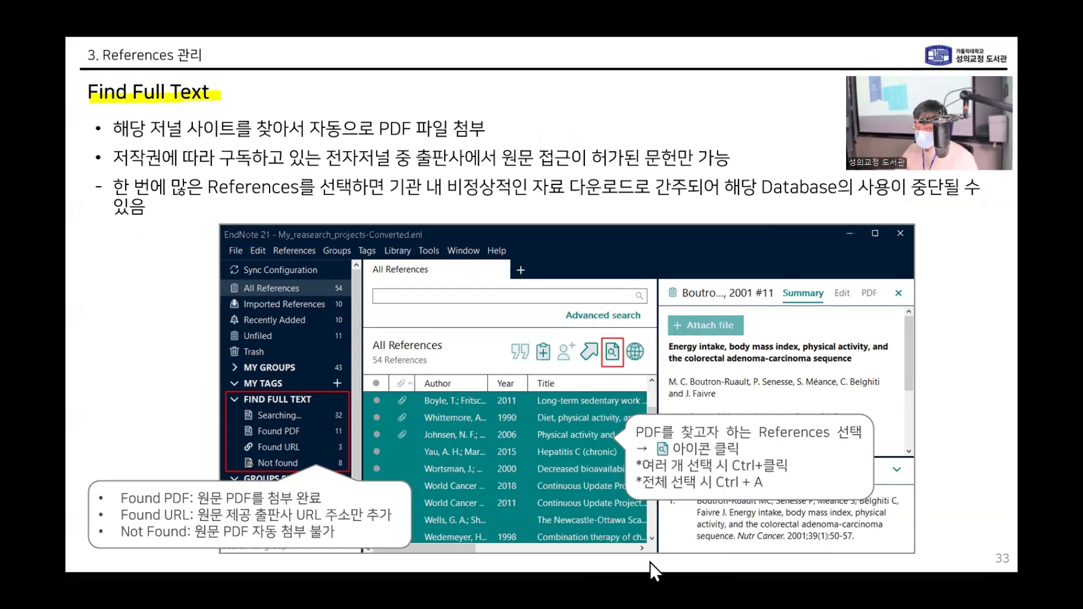
{"action": "left_click", "coordinate": [589, 338]}
{"action": "left_click", "coordinate": [283, 104]}
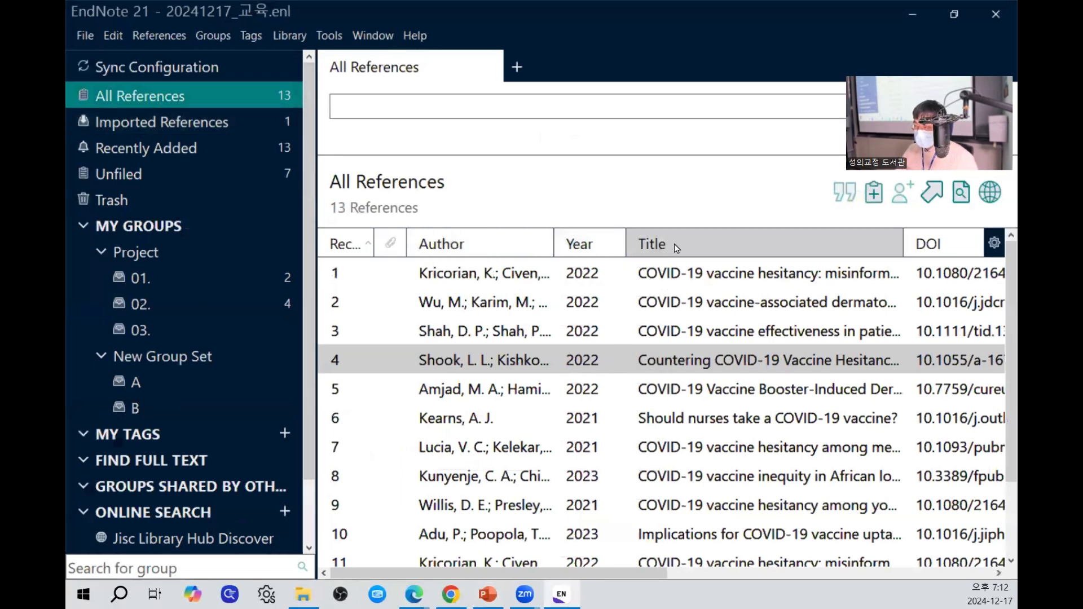
Narrow the Title column in the reference list and move the Journal column between Title and DOI.
{"action": "left_click_drag", "start_coordinate": [904, 244], "coordinate": [719, 244]}
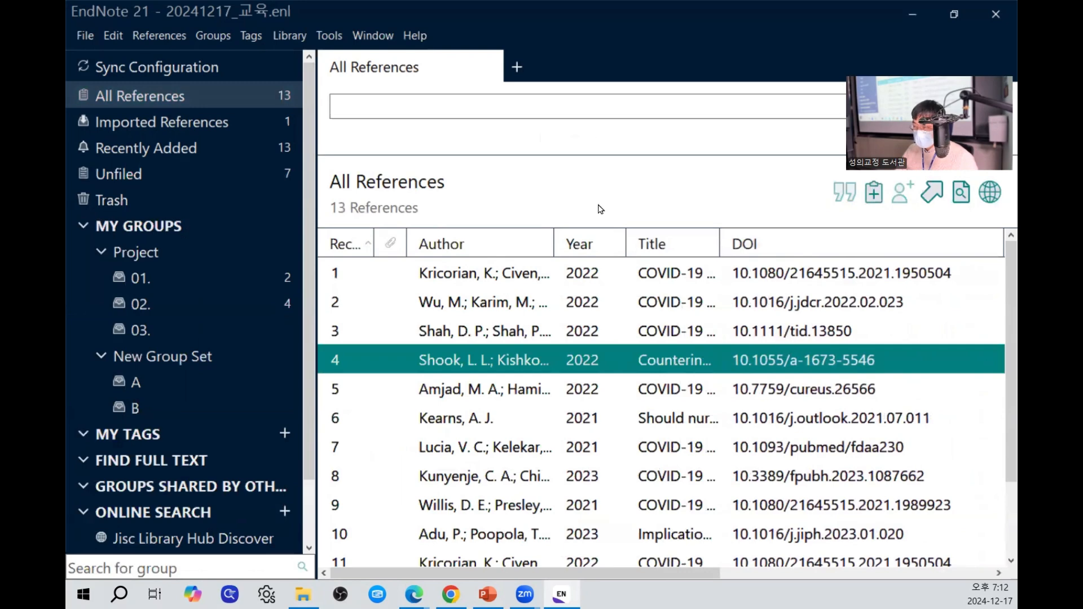
{"action": "left_click_drag", "start_coordinate": [645, 573], "coordinate": [783, 567]}
{"action": "left_click_drag", "start_coordinate": [871, 248], "coordinate": [558, 260]}
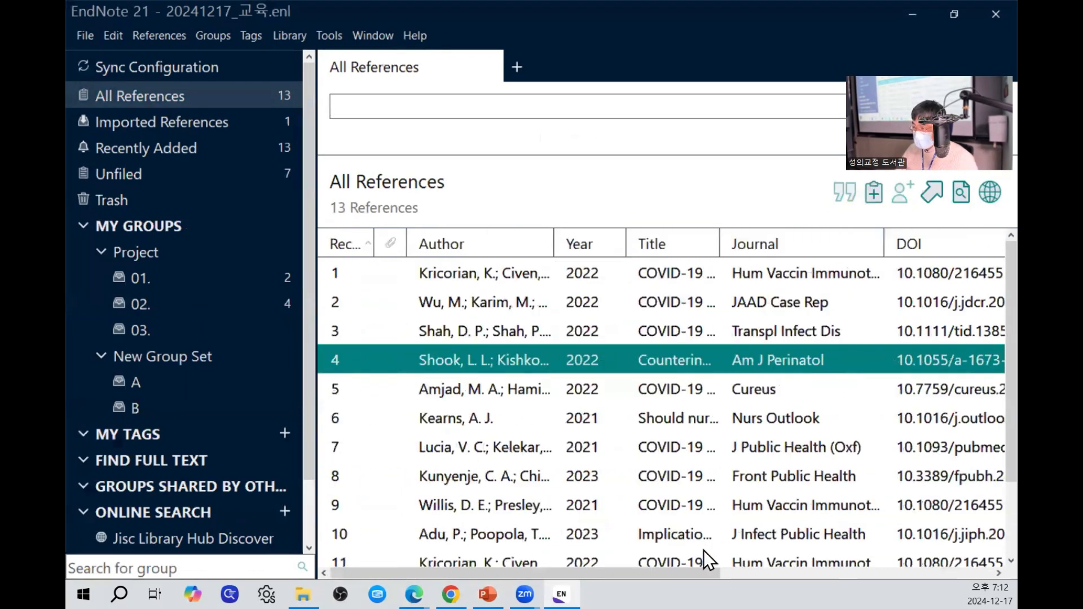
Run Find Full Text on records 1, 3, 5, 8 and 9 in All References.
{"action": "left_click", "coordinate": [744, 389]}
{"action": "left_click", "coordinate": [742, 275]}
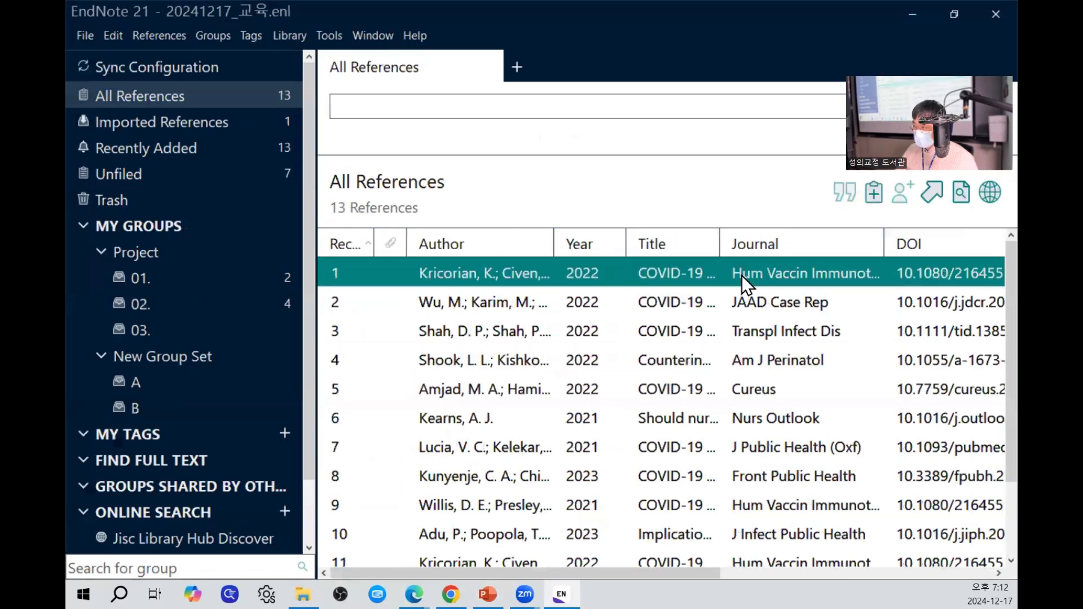
{"action": "left_click", "coordinate": [724, 335], "text": "ctrl"}
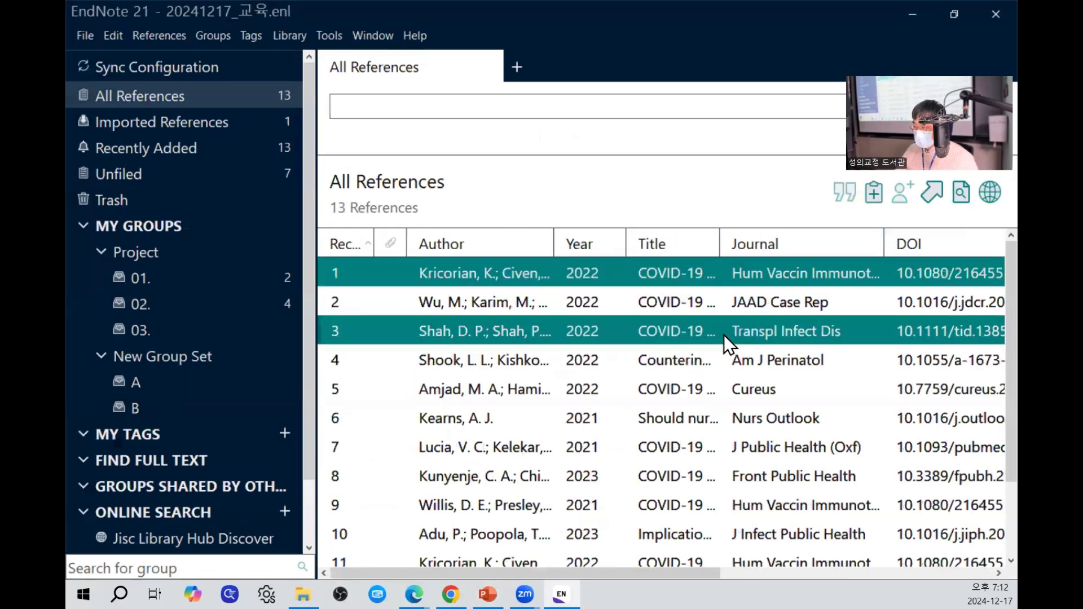
{"action": "left_click", "coordinate": [733, 392], "text": "ctrl"}
{"action": "left_click", "coordinate": [746, 509], "text": "ctrl"}
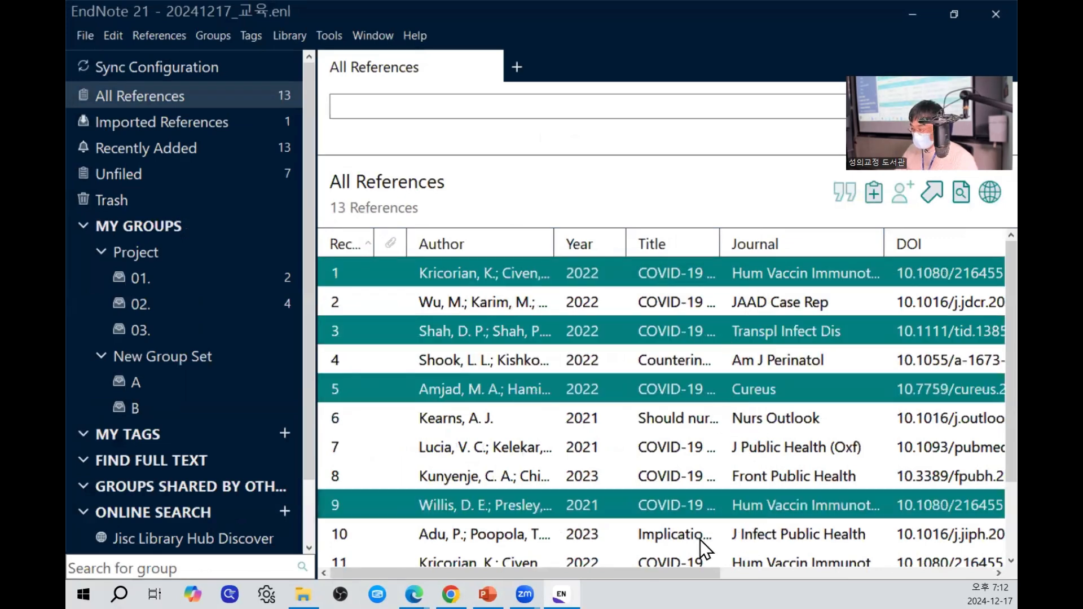
{"action": "left_click", "coordinate": [726, 482], "text": "ctrl"}
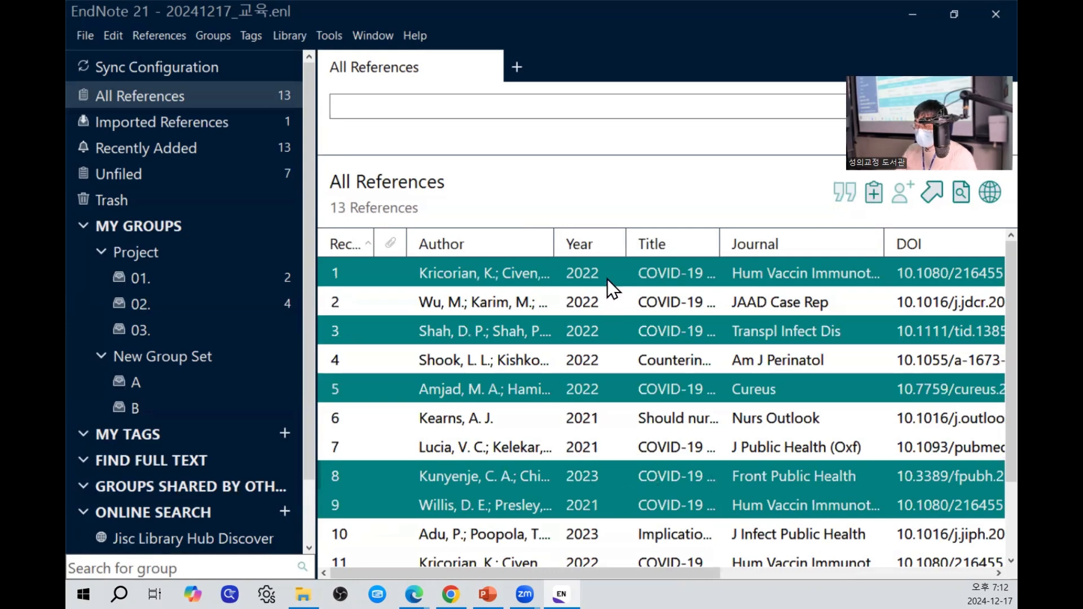
{"action": "right_click", "coordinate": [557, 489]}
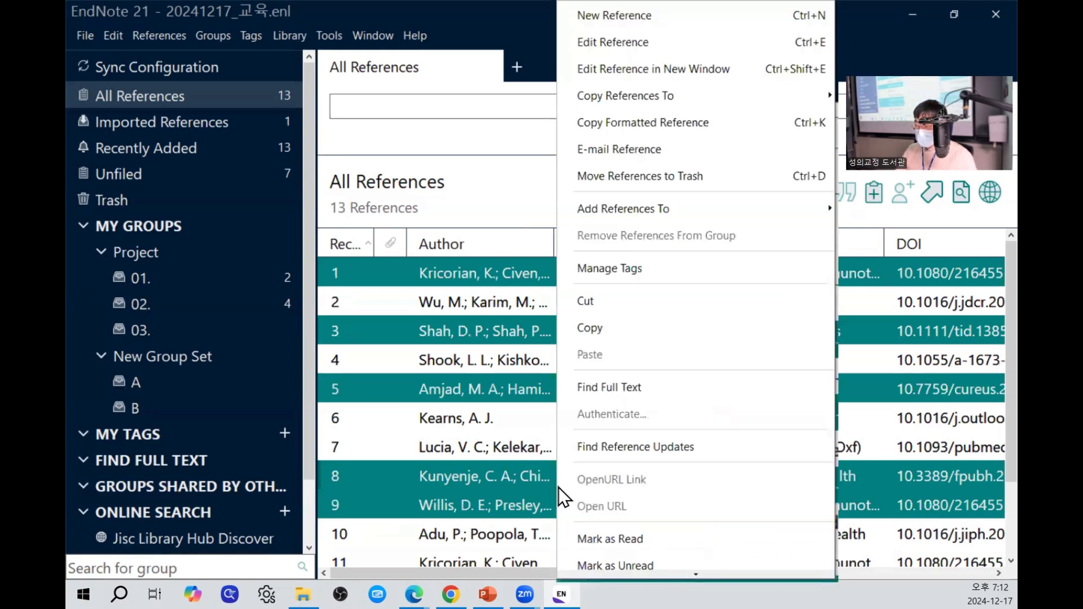
{"action": "left_click", "coordinate": [673, 394]}
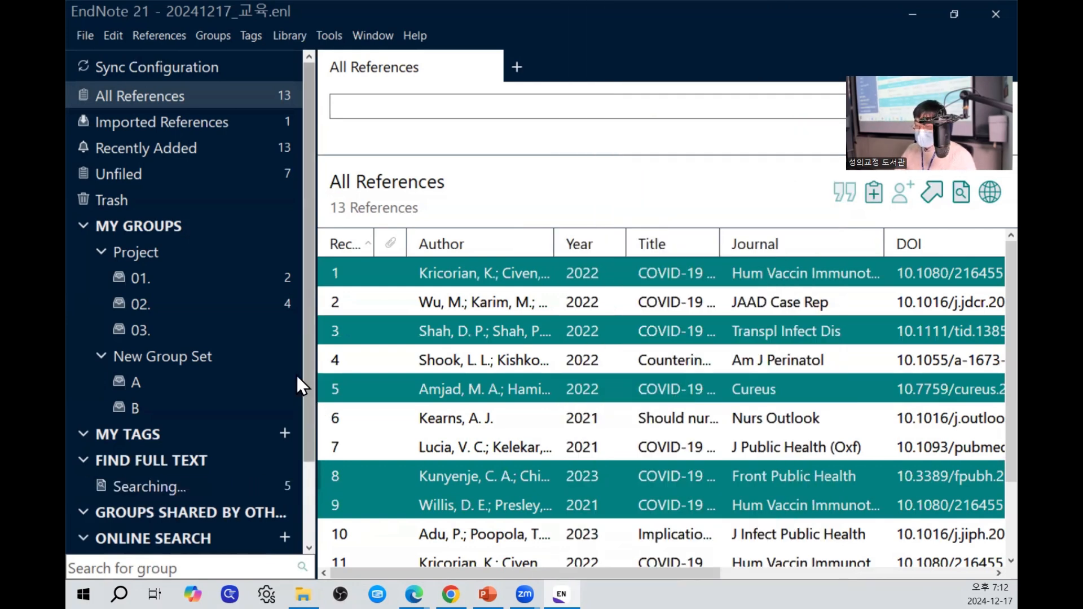
View the references still in the Searching... group under Find Full Text, and switch back to the PowerPoint slide show.
{"action": "scroll", "coordinate": [296, 372], "scroll_direction": "down", "scroll_amount": 3}
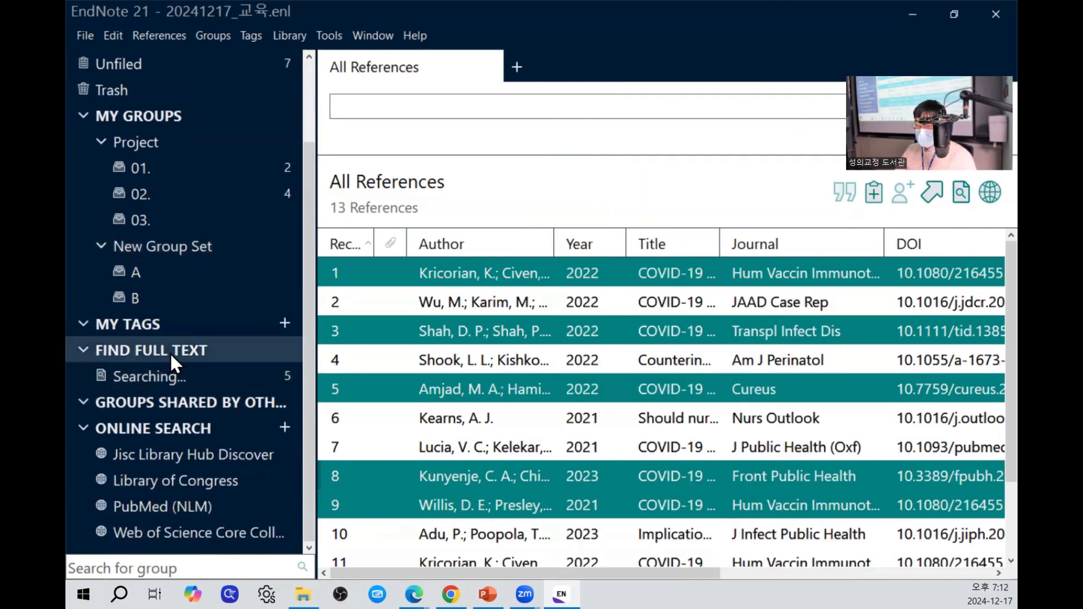
{"action": "left_click", "coordinate": [157, 380]}
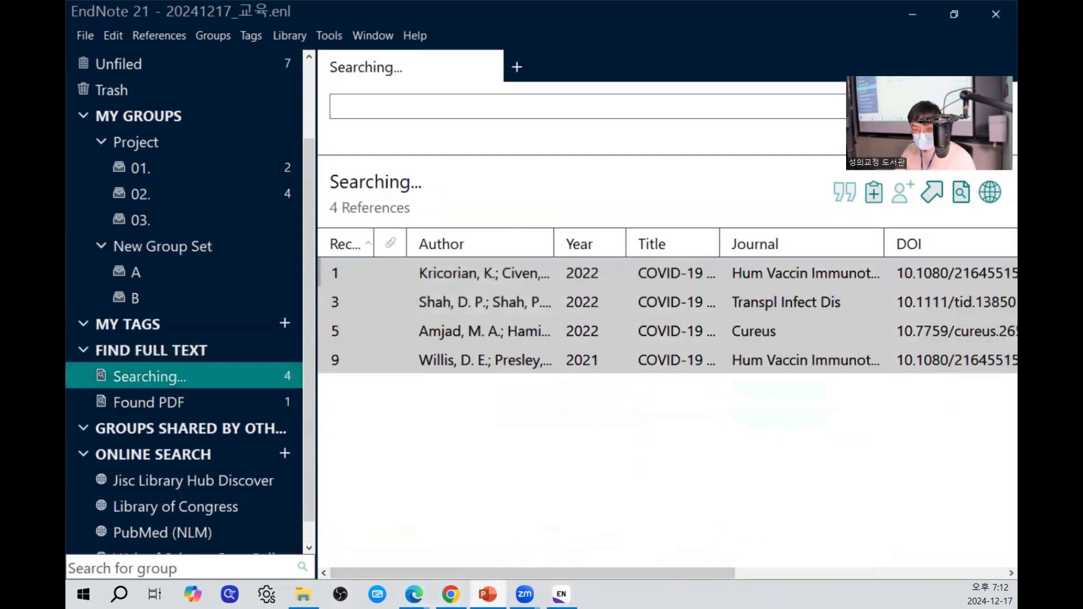
{"action": "key", "text": "alt+Tab"}
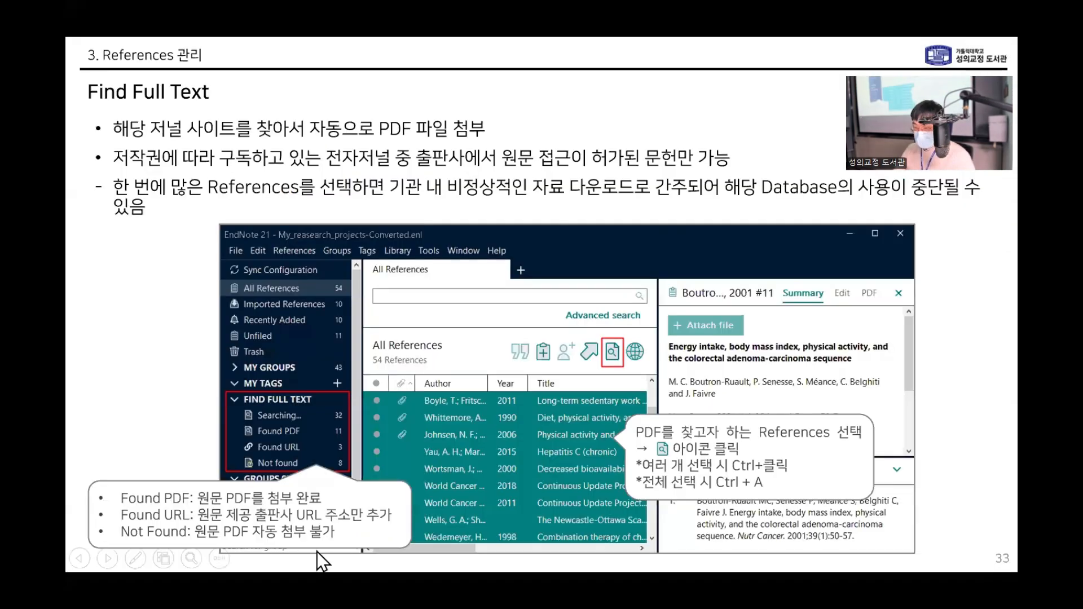
Highlight the Searching... group, the Found PDF label and the publisher-permission note on the Find Full Text slide.
{"action": "right_click", "coordinate": [960, 379]}
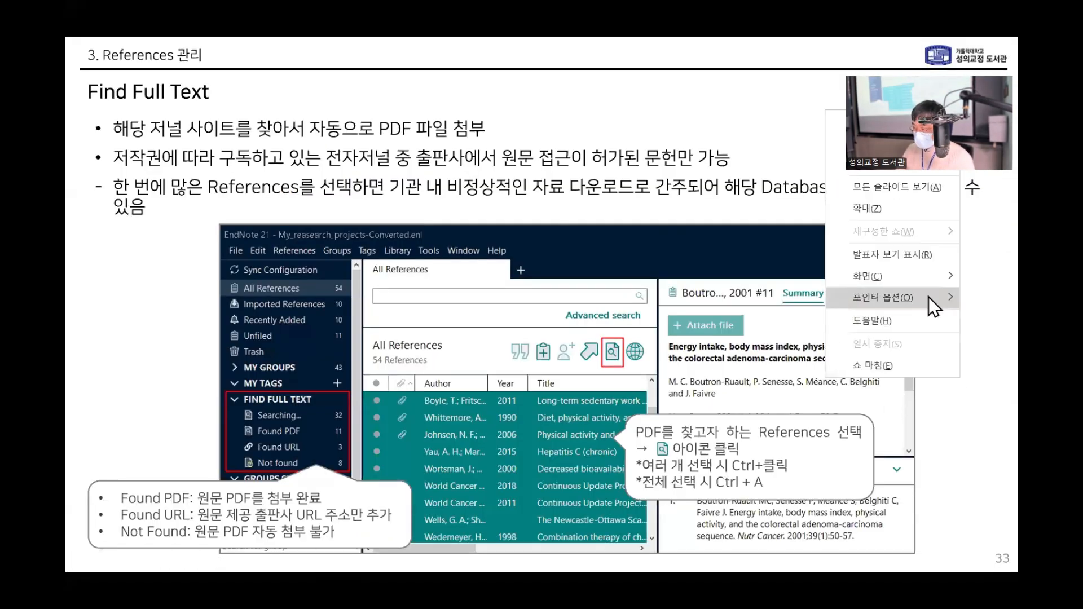
{"action": "mouse_move", "coordinate": [928, 296]}
{"action": "left_click", "coordinate": [744, 344]}
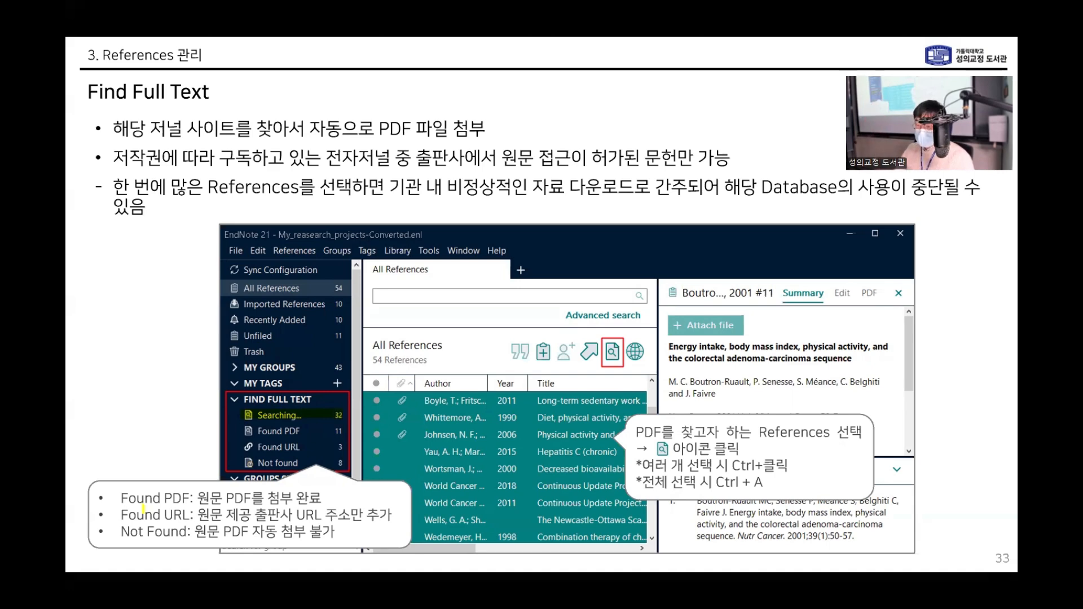
{"action": "left_click_drag", "start_coordinate": [119, 498], "coordinate": [186, 498]}
{"action": "left_click_drag", "start_coordinate": [111, 516], "coordinate": [107, 546]}
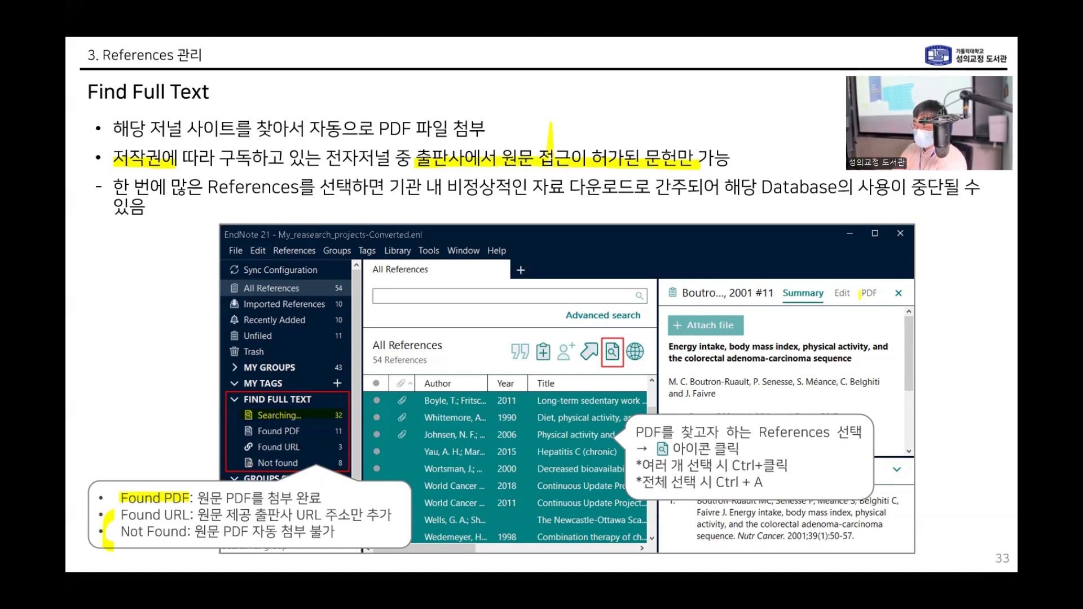
End the slide show without keeping the ink annotations and return to EndNote.
{"action": "right_click", "coordinate": [751, 384]}
{"action": "left_click", "coordinate": [778, 367]}
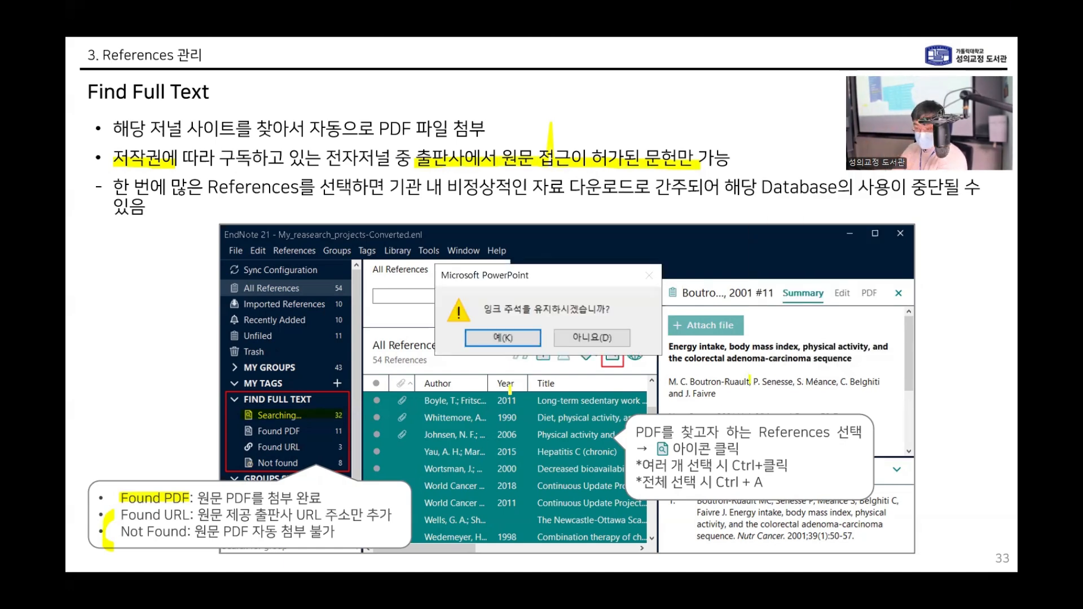
{"action": "left_click", "coordinate": [593, 344]}
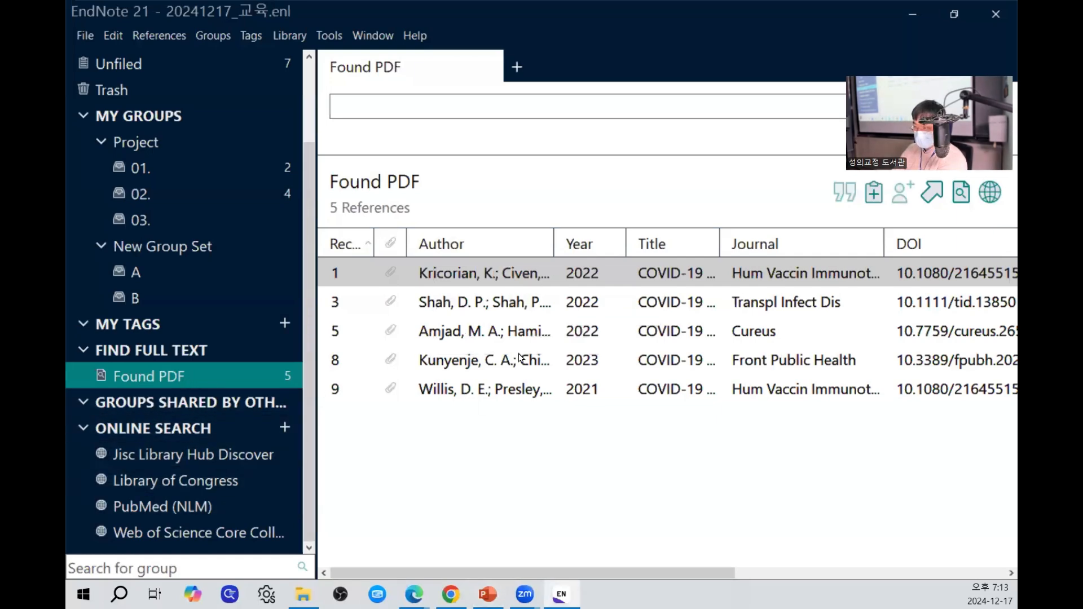
Open the PDF attached to record 1 of the Found PDF group in Adobe Acrobat and maximize its window.
{"action": "left_click", "coordinate": [491, 281]}
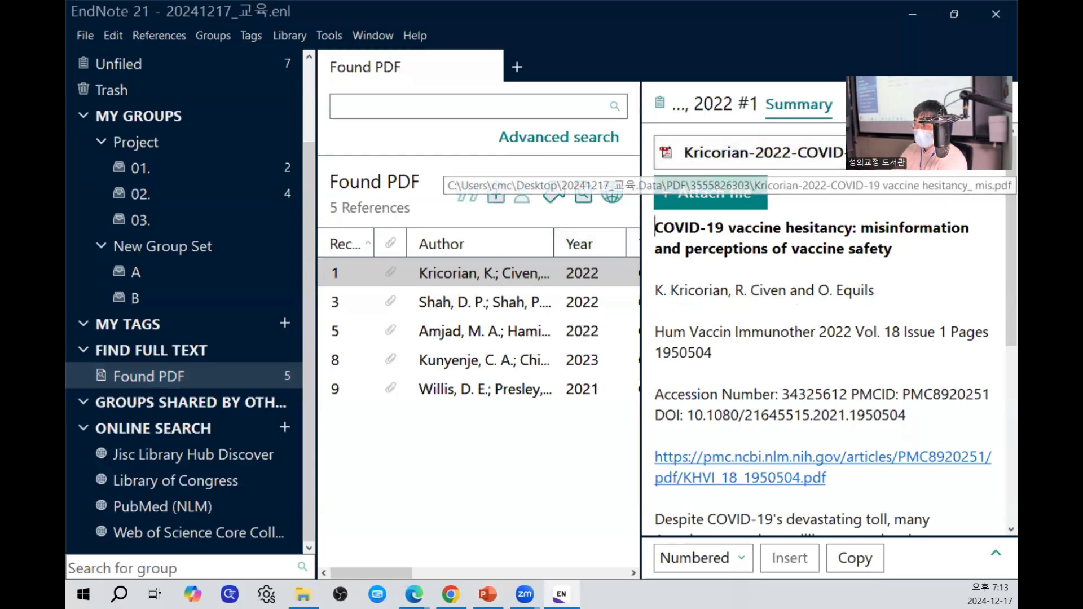
{"action": "left_click", "coordinate": [959, 152]}
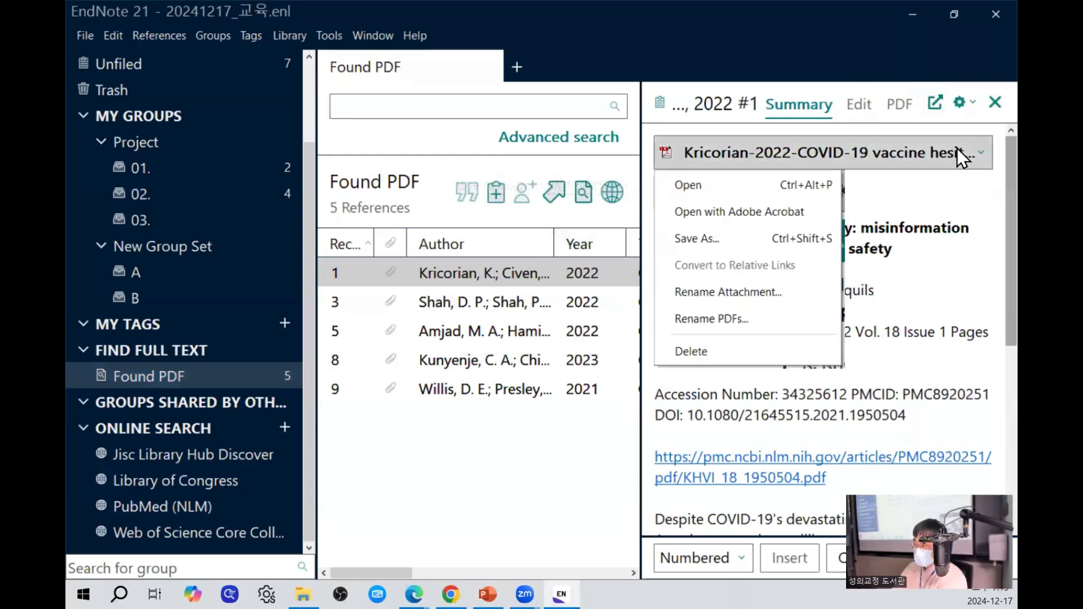
{"action": "left_click", "coordinate": [781, 213]}
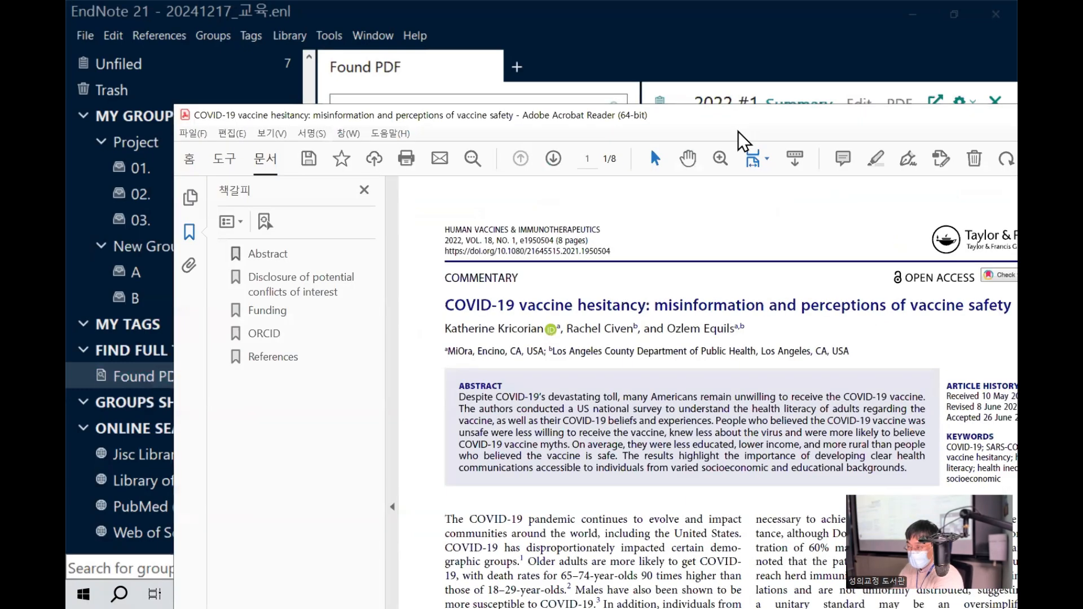
{"action": "double_click", "coordinate": [680, 122]}
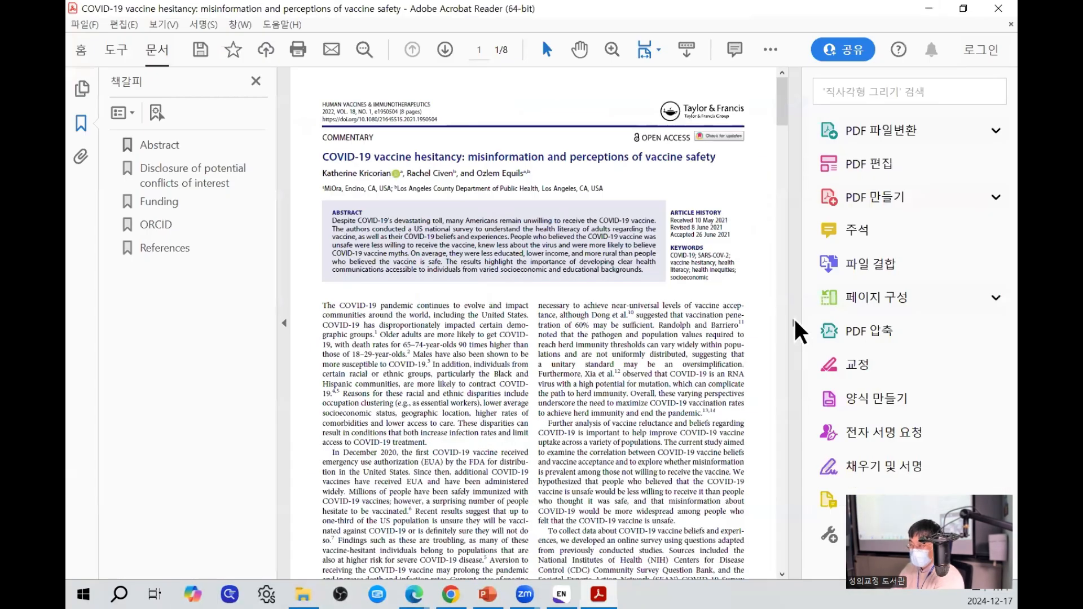
Hide the side panes to skim the article, and restore the PDF window to its smaller size.
{"action": "left_click", "coordinate": [284, 323]}
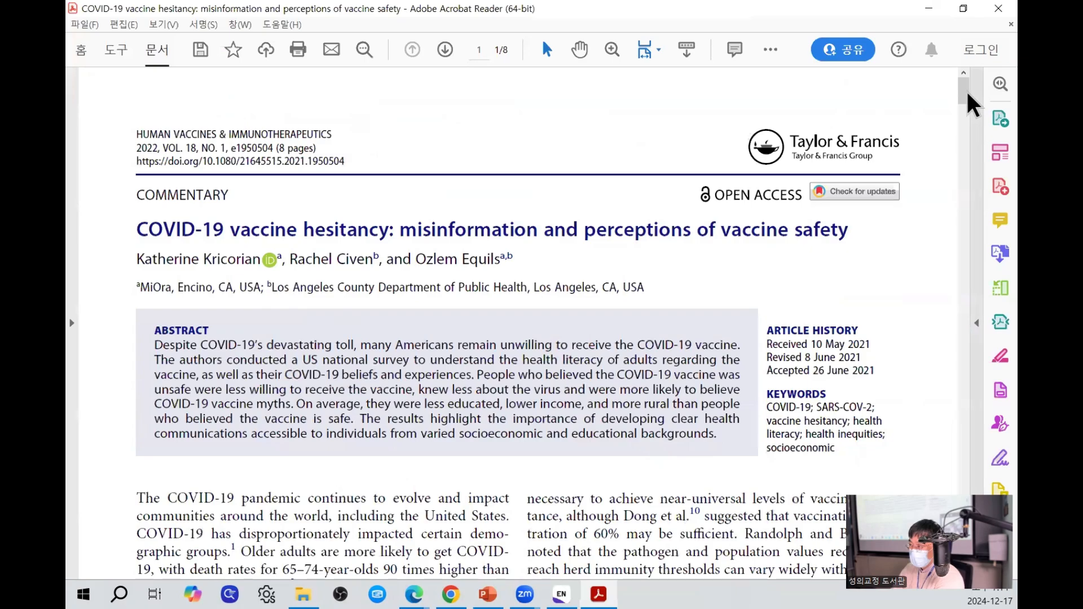
{"action": "scroll", "coordinate": [969, 241], "scroll_direction": "down", "scroll_amount": 10}
{"action": "left_click_drag", "start_coordinate": [969, 241], "coordinate": [966, 76]}
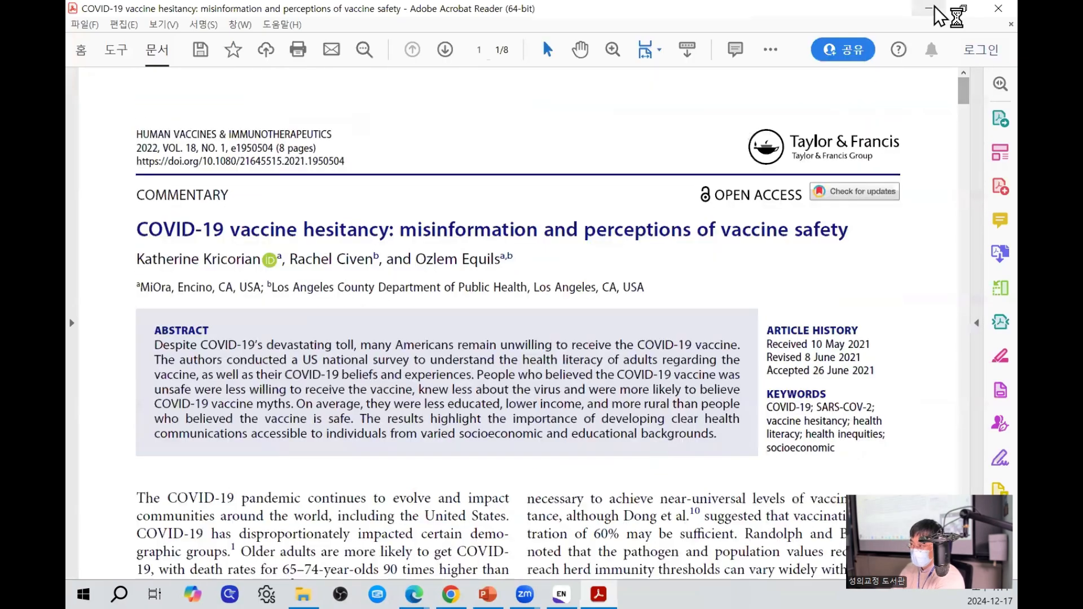
{"action": "left_click", "coordinate": [963, 9]}
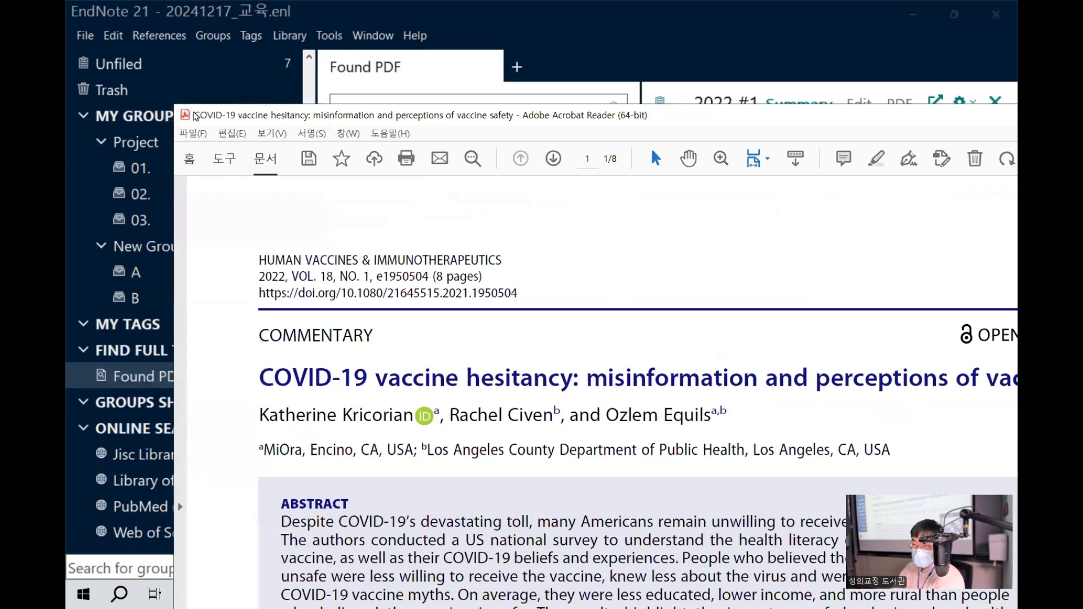
{"action": "left_click_drag", "start_coordinate": [179, 110], "coordinate": [162, 104]}
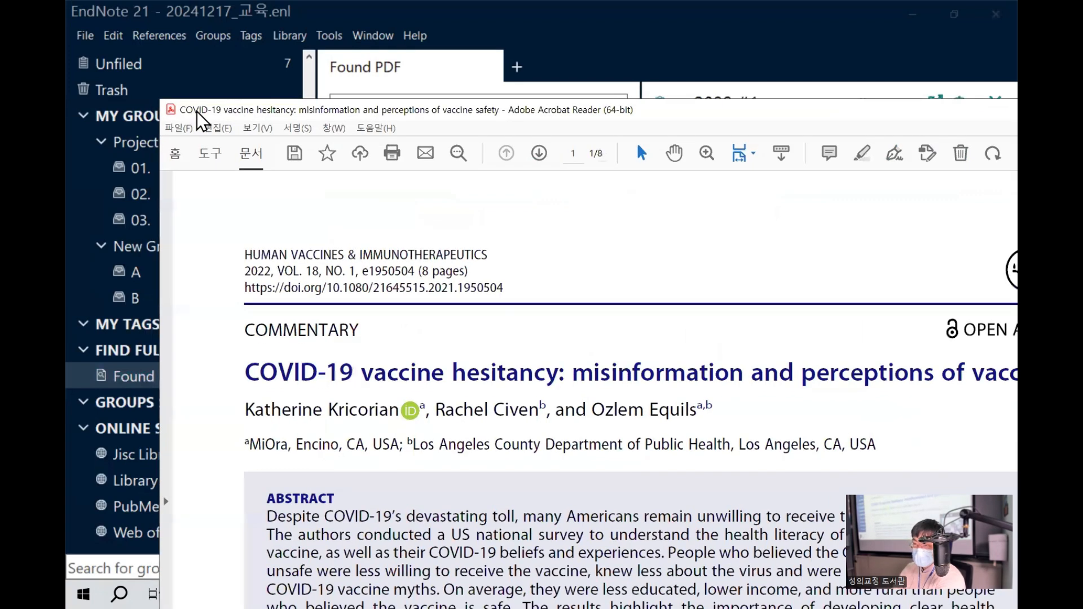
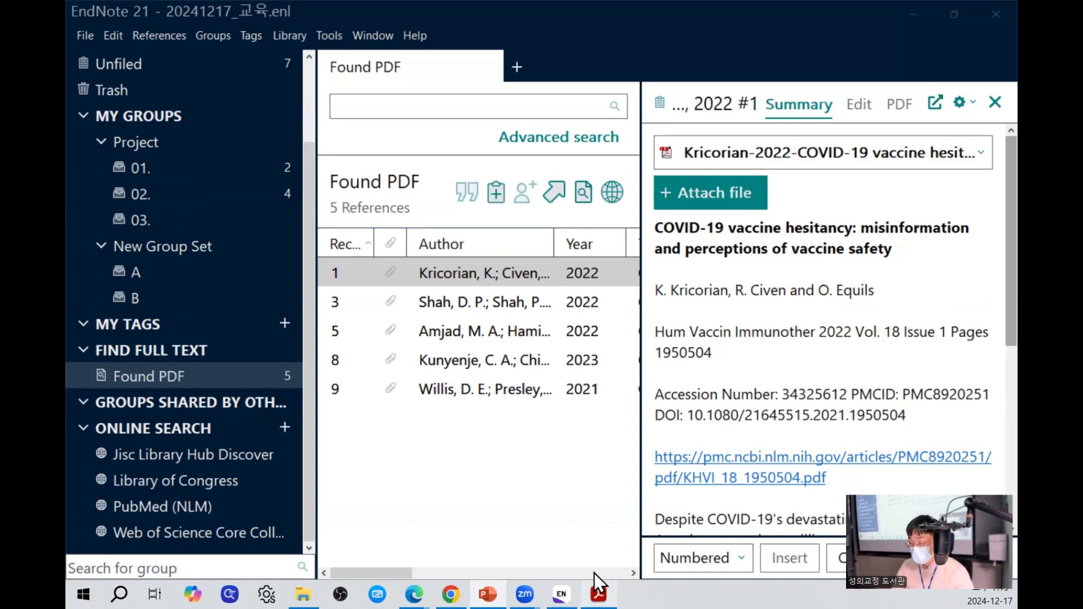
Bring the article PDF back up and highlight the opening lines of its body text, starting "The COVID-19 pandemic continues".
{"action": "left_click", "coordinate": [598, 592]}
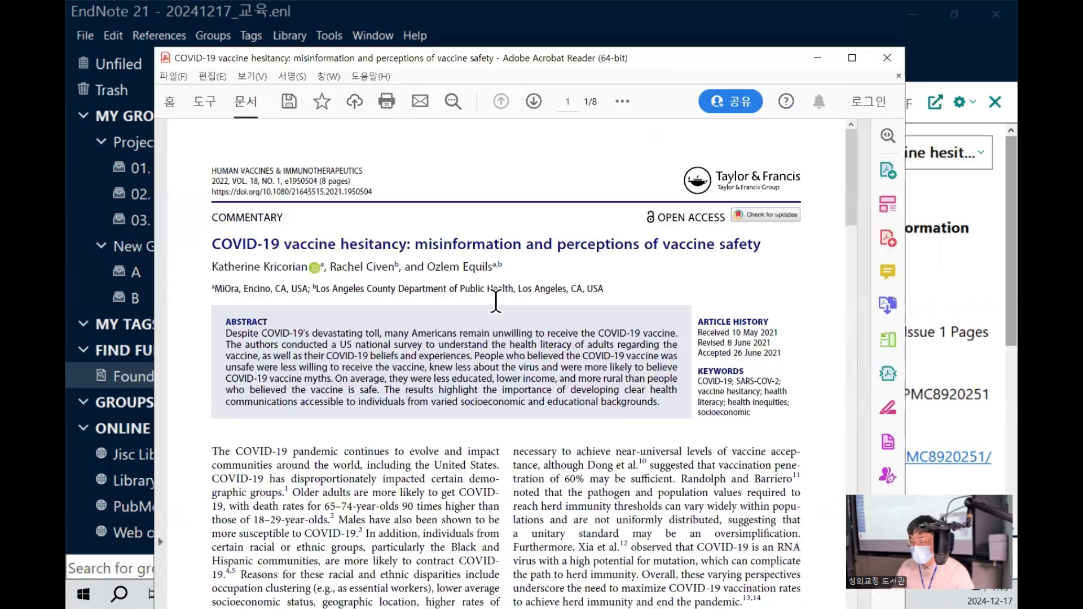
{"action": "left_click_drag", "start_coordinate": [213, 451], "coordinate": [477, 491]}
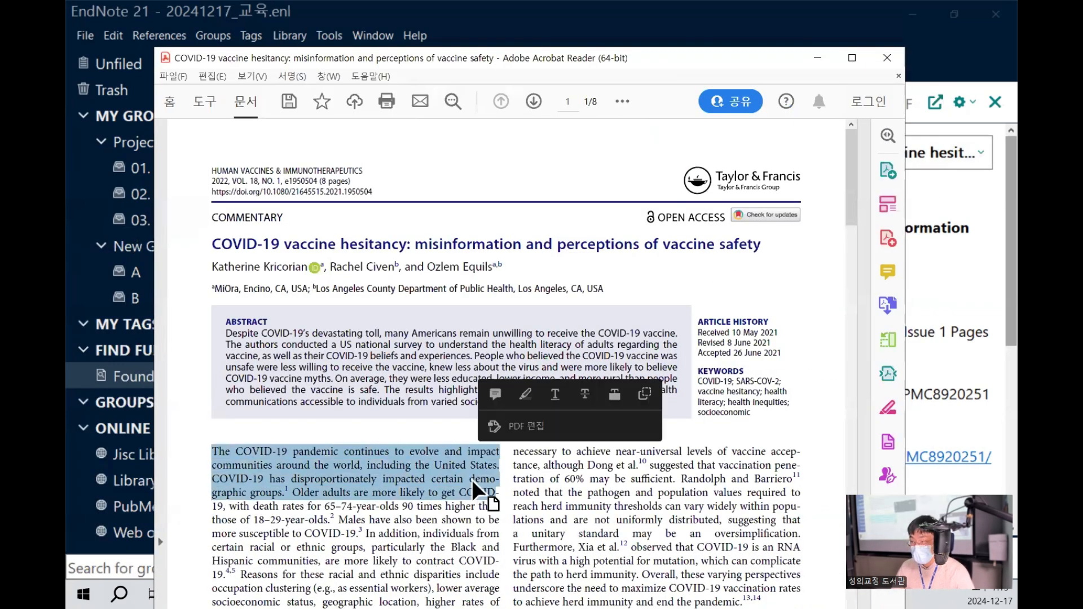
{"action": "right_click", "coordinate": [374, 470]}
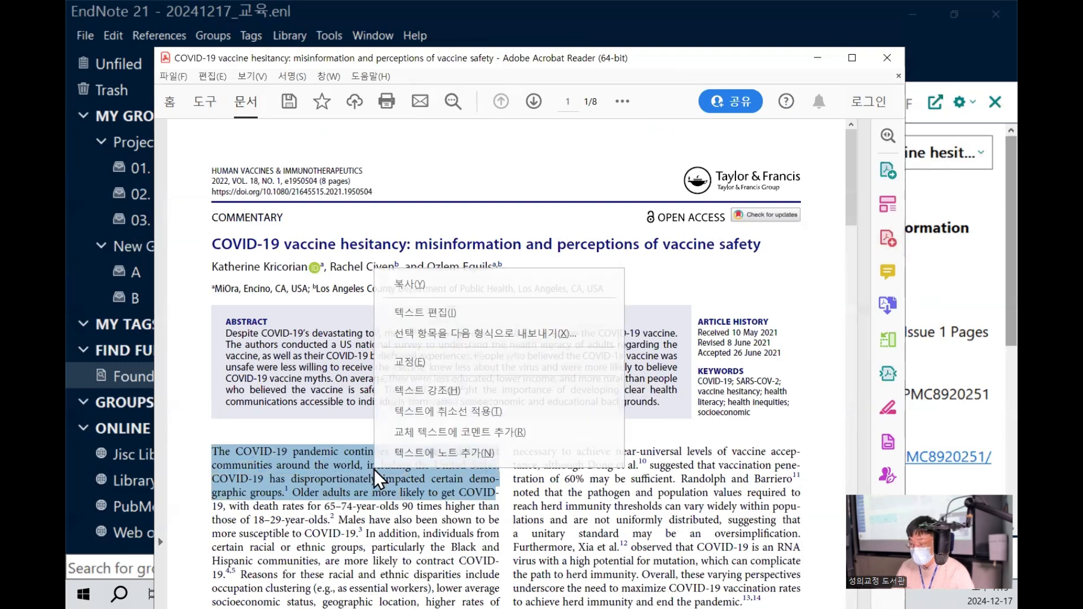
{"action": "left_click", "coordinate": [451, 391]}
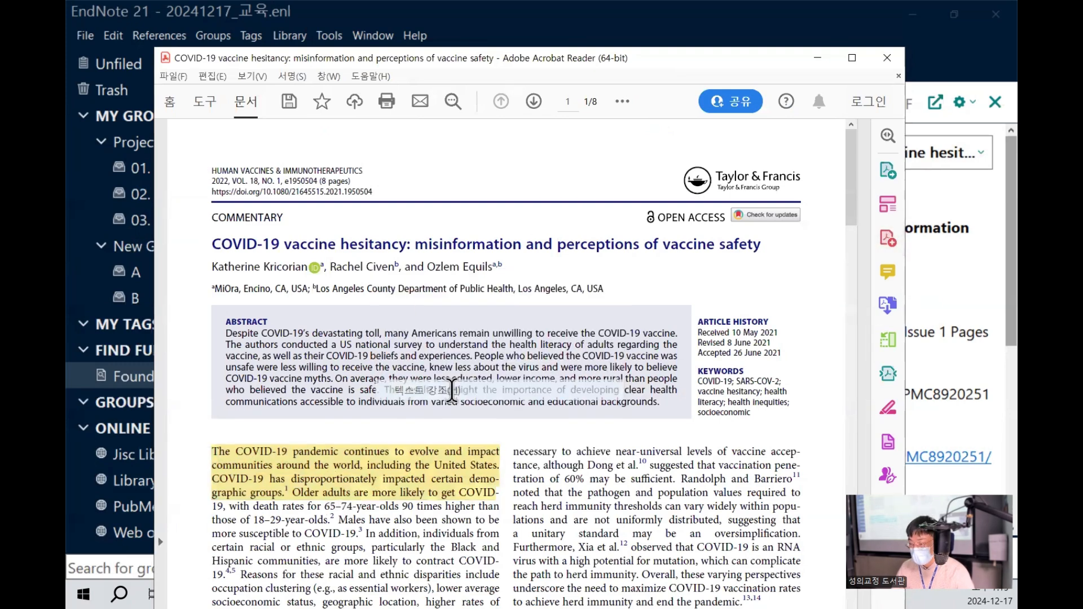
Attach a note reading "메모" to the highlighted passage and post it.
{"action": "right_click", "coordinate": [513, 453]}
{"action": "left_click", "coordinate": [496, 455]}
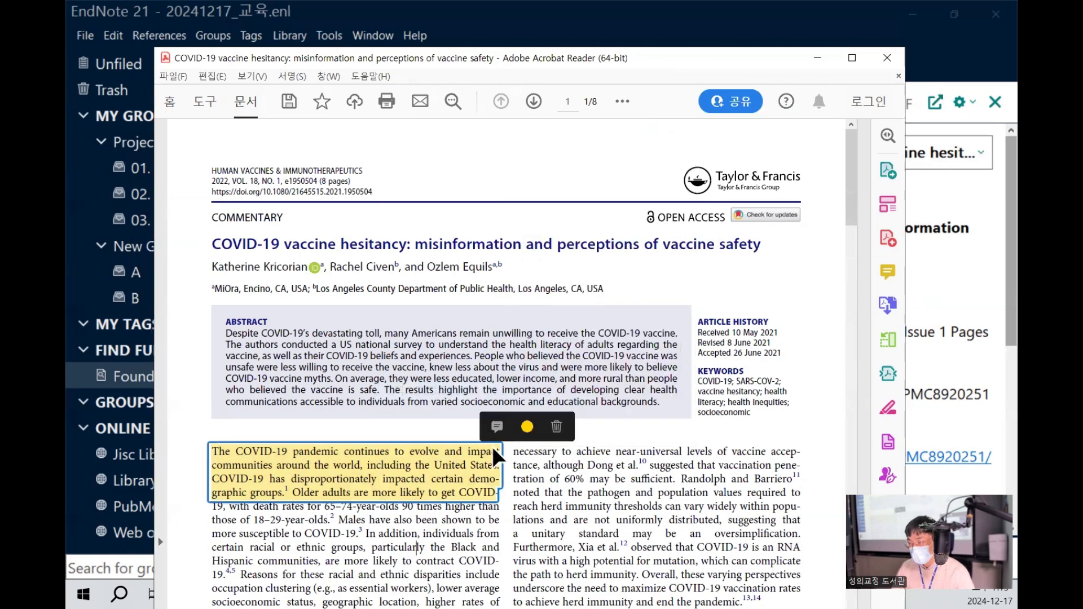
{"action": "left_click", "coordinate": [497, 427]}
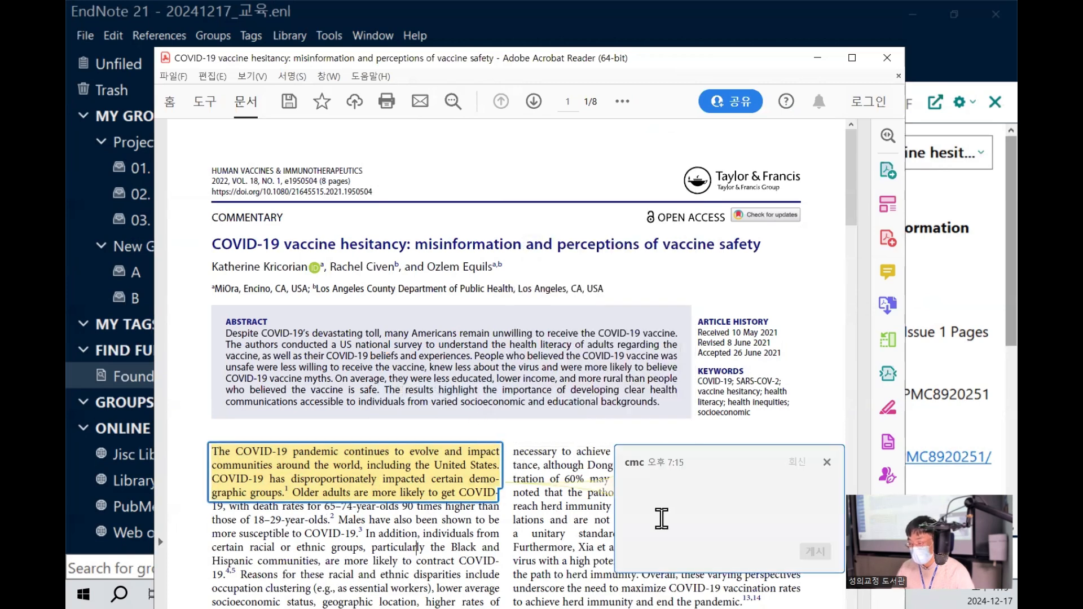
{"action": "type", "text": "ap"}
{"action": "key", "text": "BackSpace"}
{"action": "key", "text": "BackSpace"}
{"action": "key", "text": "Hangul"}
{"action": "type", "text": "메모"}
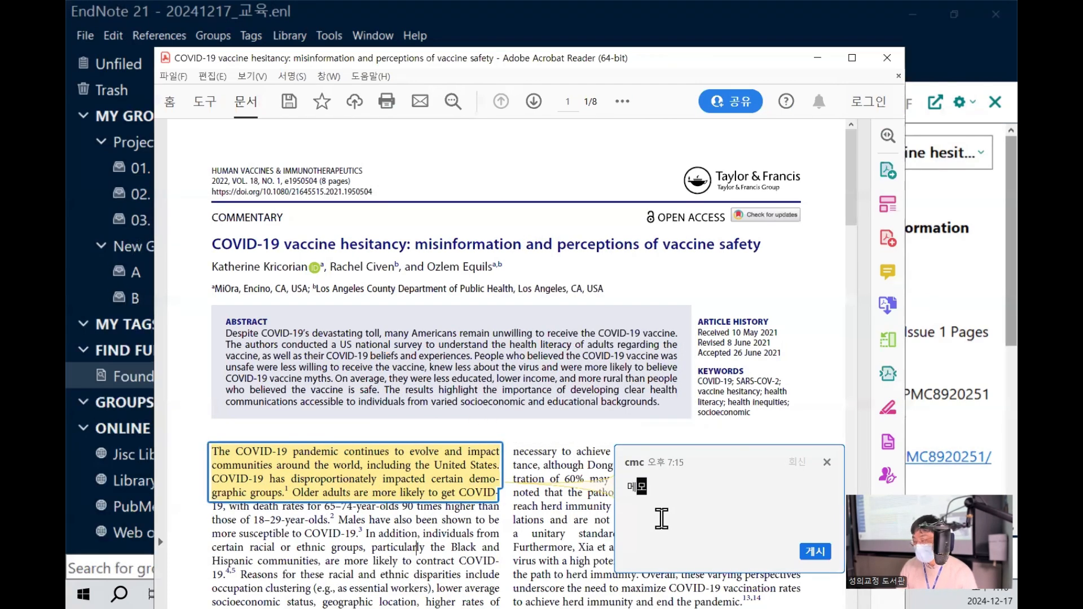
{"action": "left_click", "coordinate": [815, 552]}
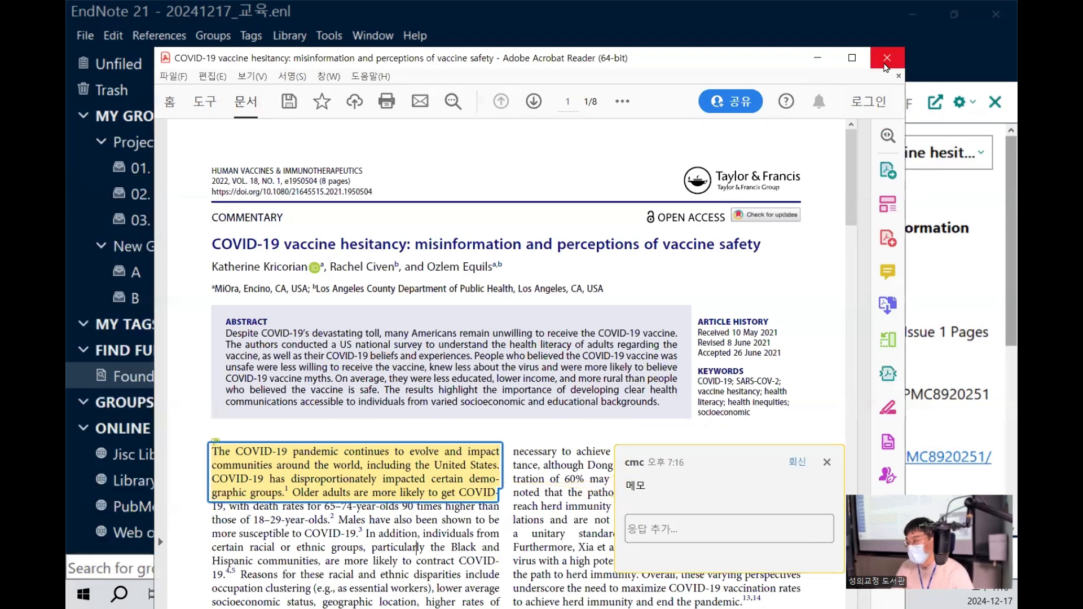
Close the annotated PDF with its changes saved, and close EndNote.
{"action": "left_click", "coordinate": [887, 58]}
{"action": "left_click", "coordinate": [540, 549]}
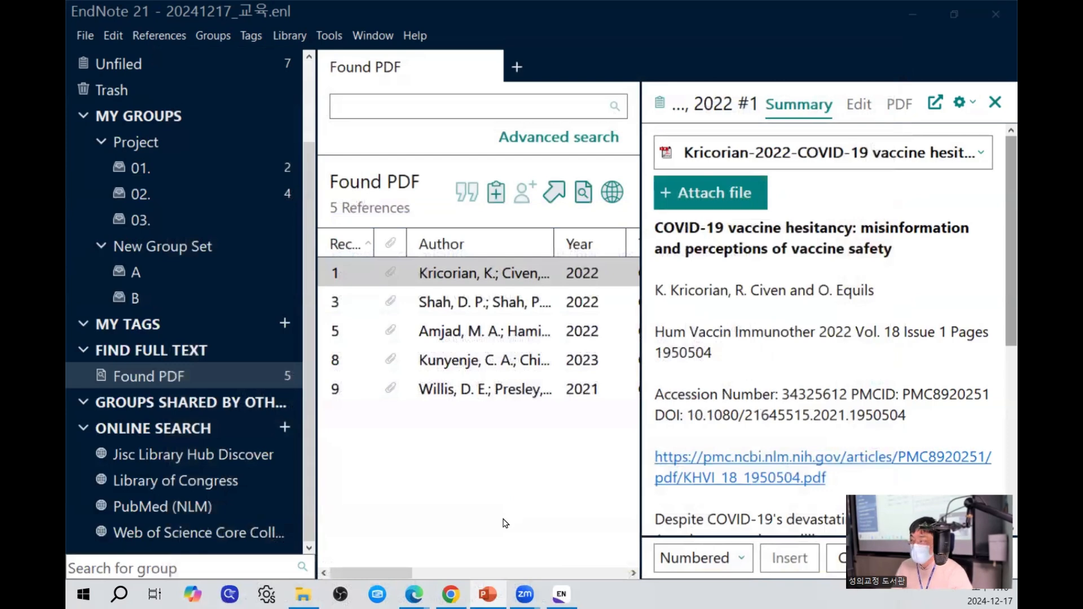
{"action": "left_click", "coordinate": [997, 16]}
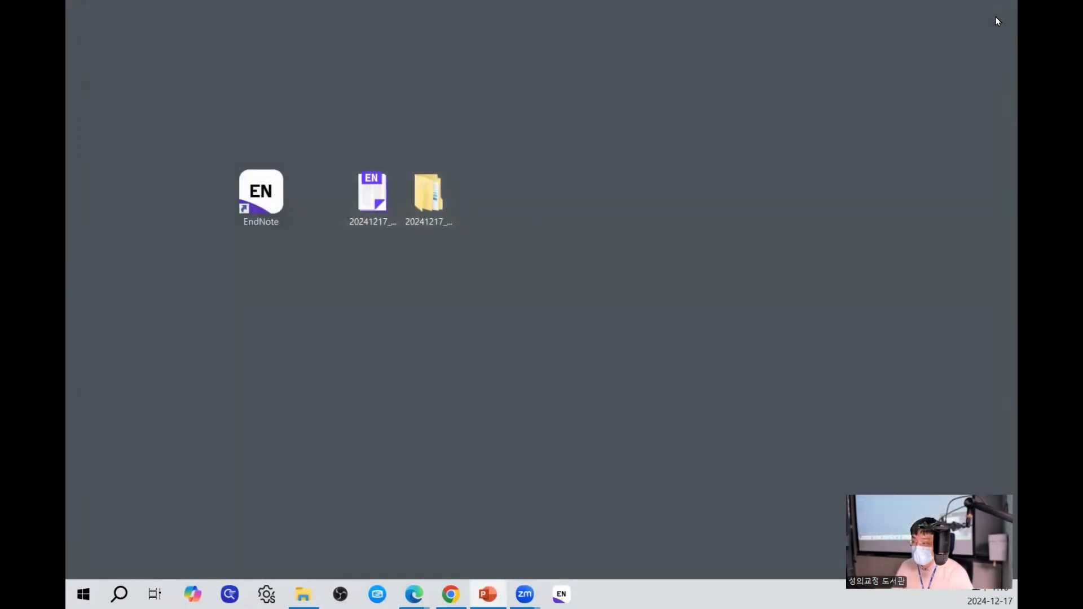
Reopen the library 20241217_교육.enl from its file on the desktop.
{"action": "left_click_drag", "start_coordinate": [488, 167], "coordinate": [344, 296]}
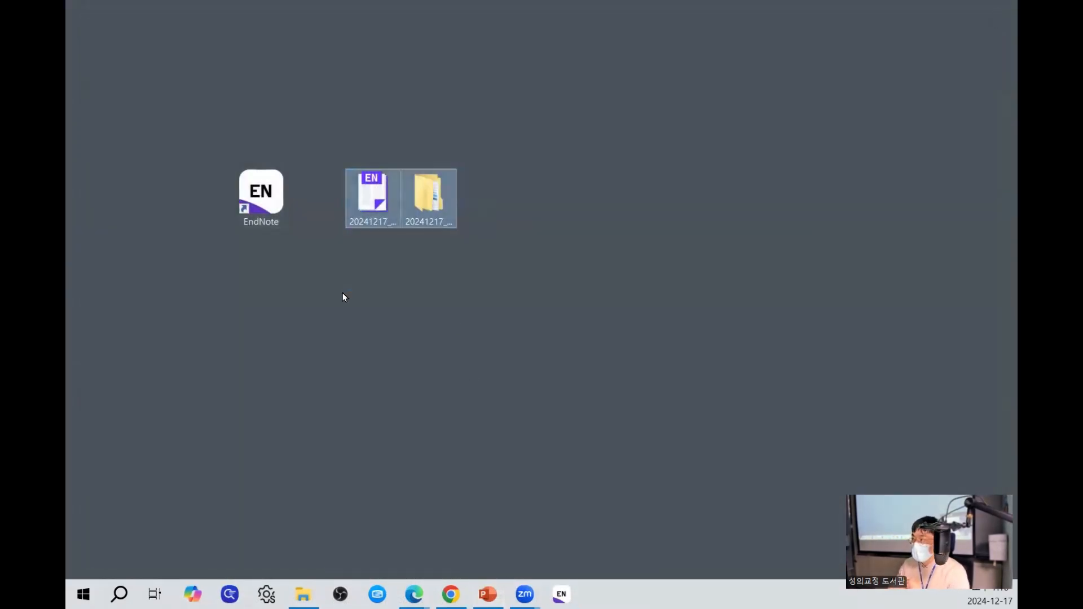
{"action": "left_click", "coordinate": [371, 199]}
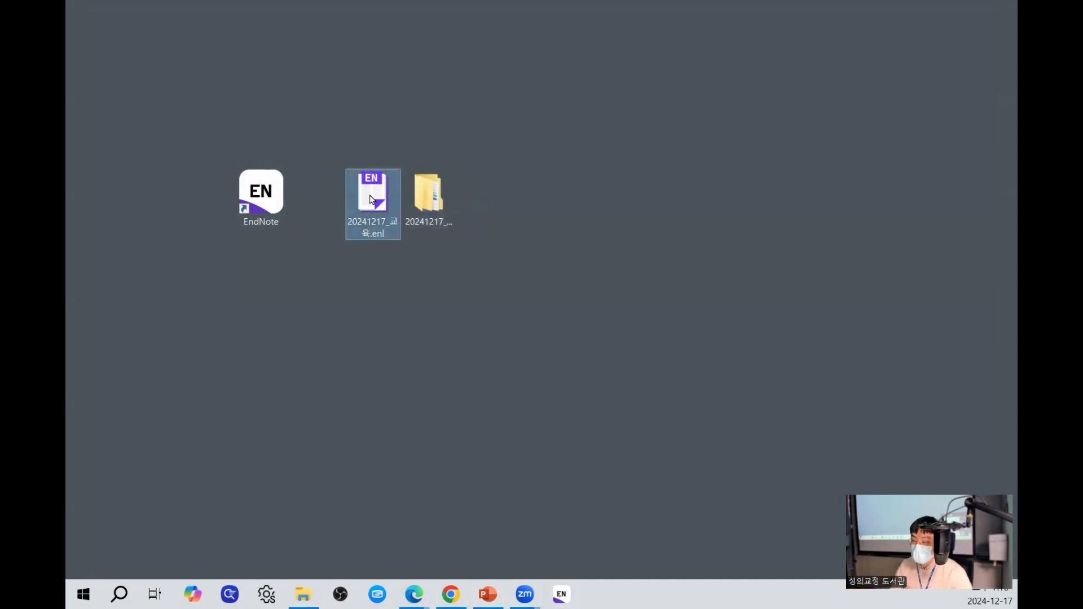
{"action": "double_click", "coordinate": [372, 199]}
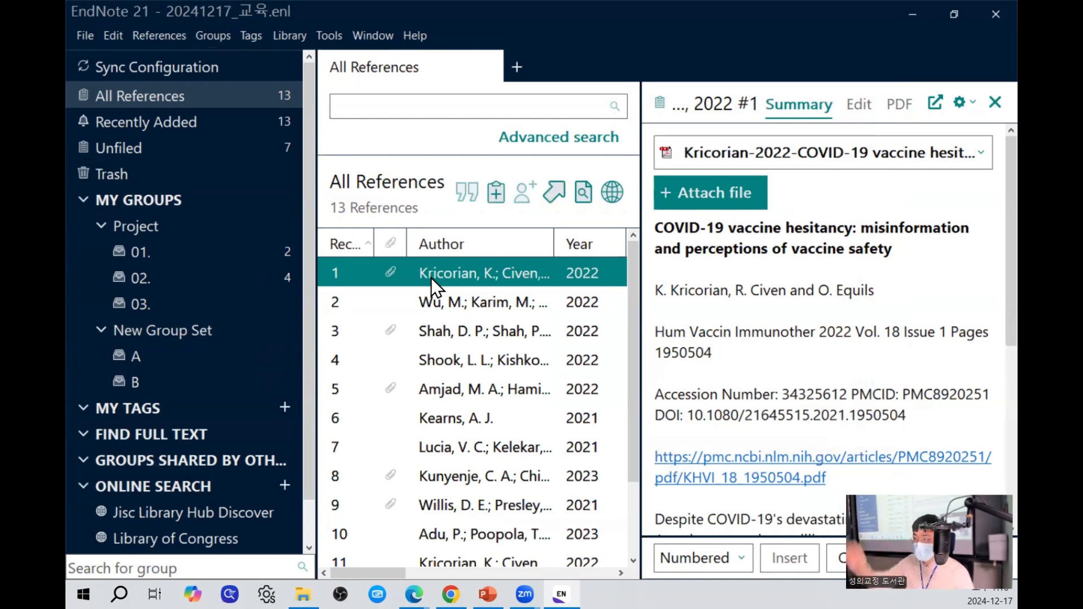
Open record 1's attached PDF in Adobe Acrobat to check the highlight and note, and minimize the PDF window.
{"action": "left_click", "coordinate": [866, 162]}
{"action": "left_click", "coordinate": [771, 192]}
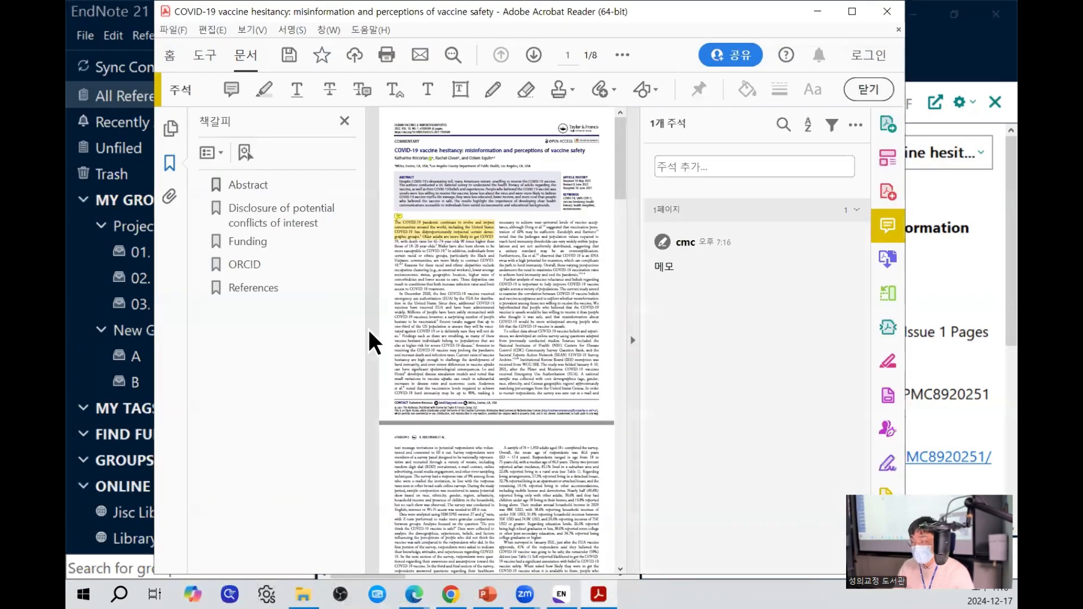
{"action": "left_click", "coordinate": [374, 344]}
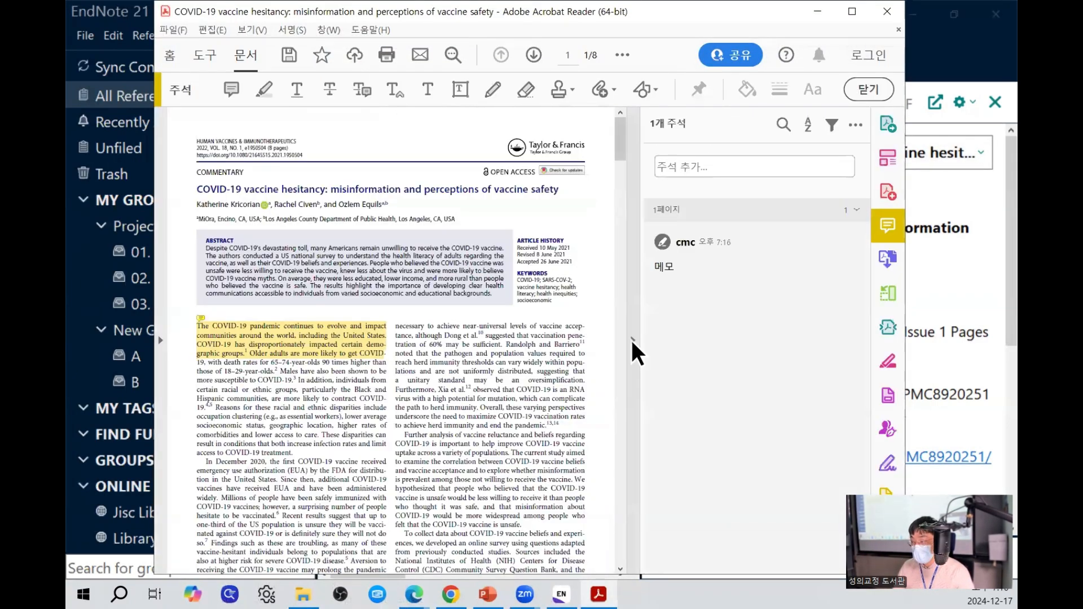
{"action": "left_click", "coordinate": [632, 340]}
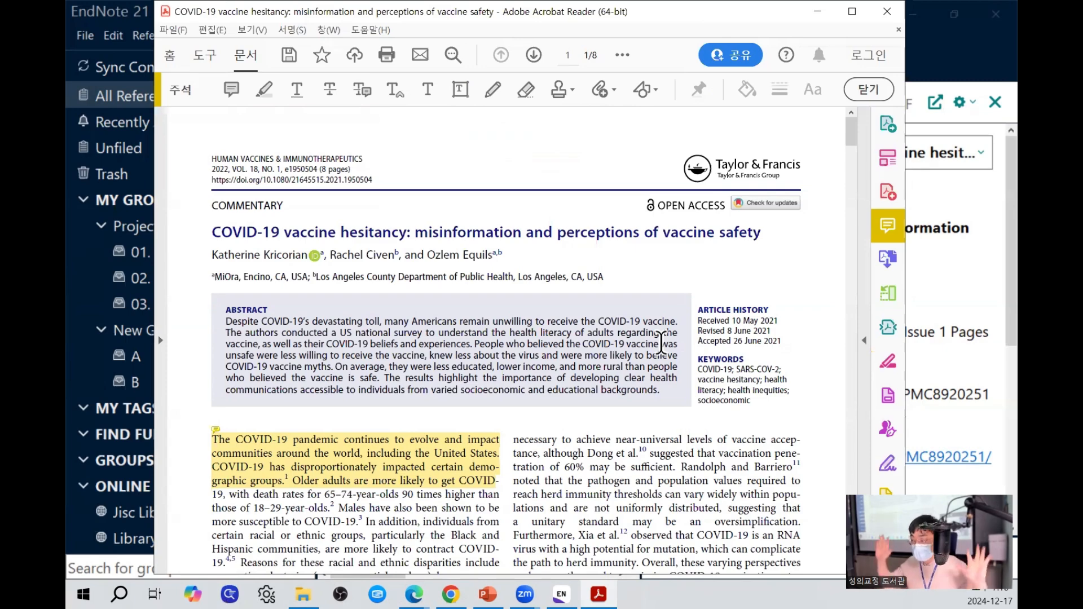
{"action": "left_click", "coordinate": [823, 9]}
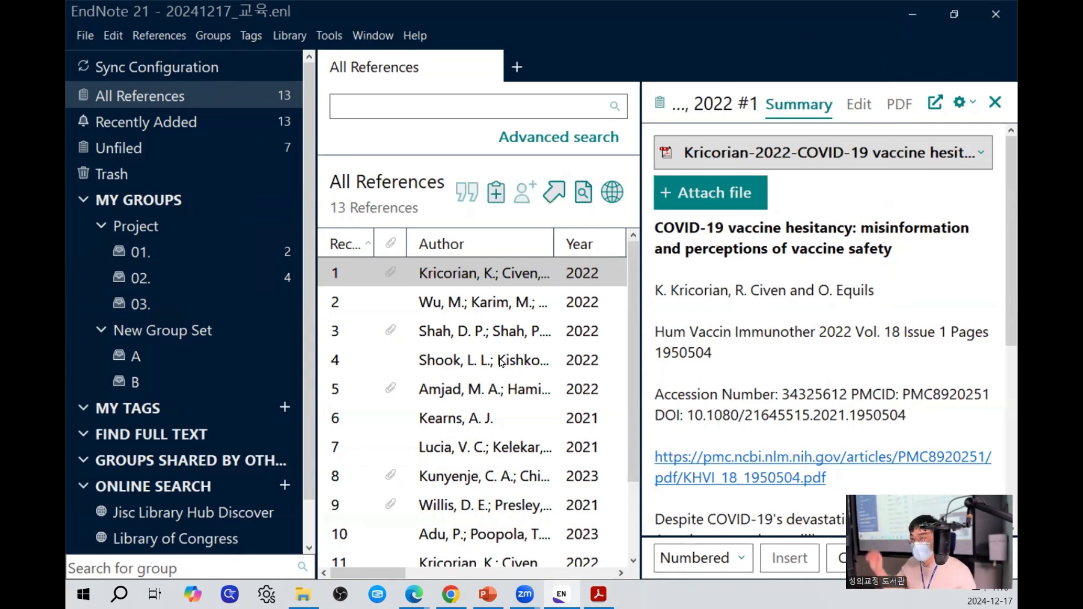
Close and reopen the summary of record 1 to view its details, and move on to record 2.
{"action": "left_click", "coordinate": [995, 103]}
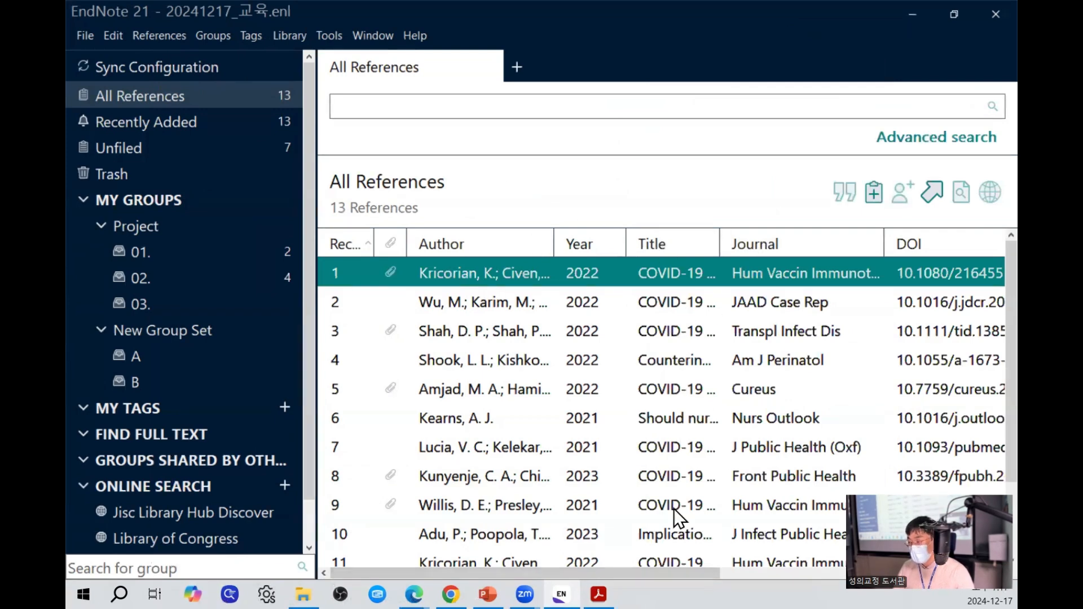
{"action": "left_click", "coordinate": [494, 279]}
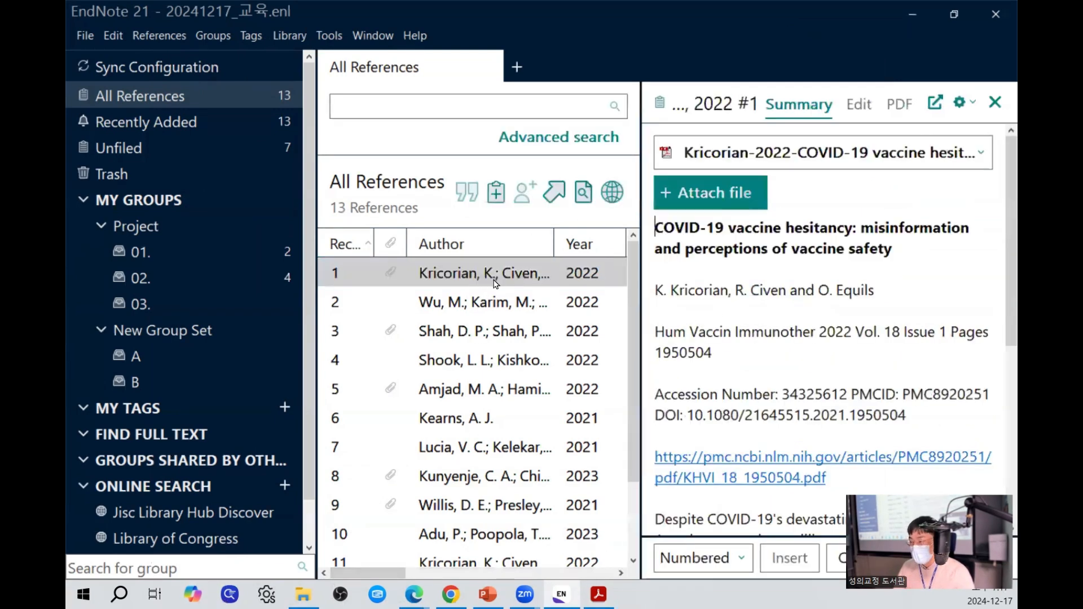
{"action": "scroll", "coordinate": [802, 323], "scroll_direction": "down", "scroll_amount": 5}
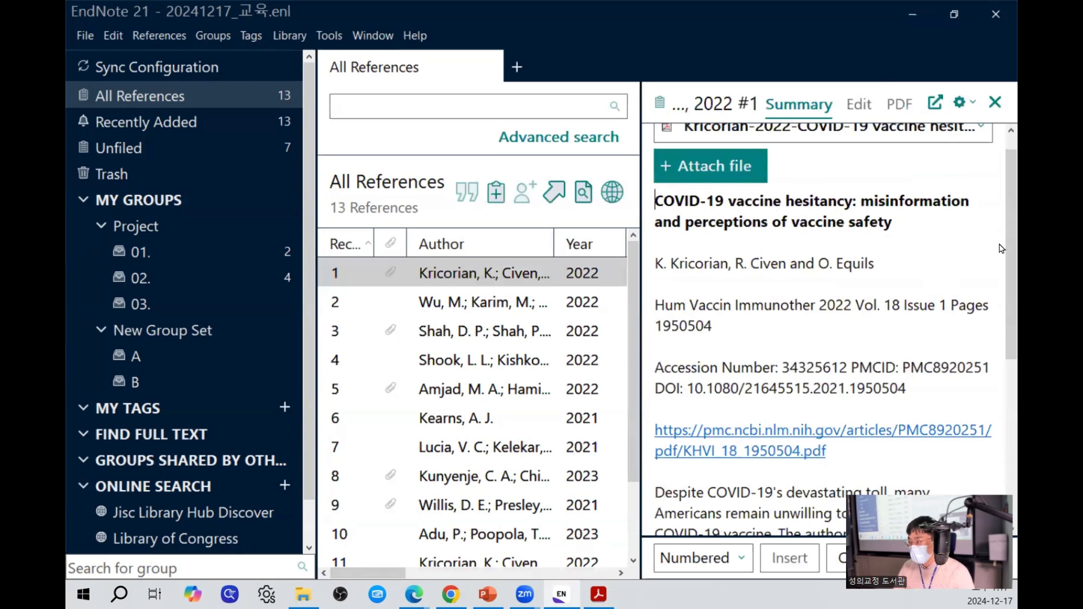
{"action": "key", "text": "Down"}
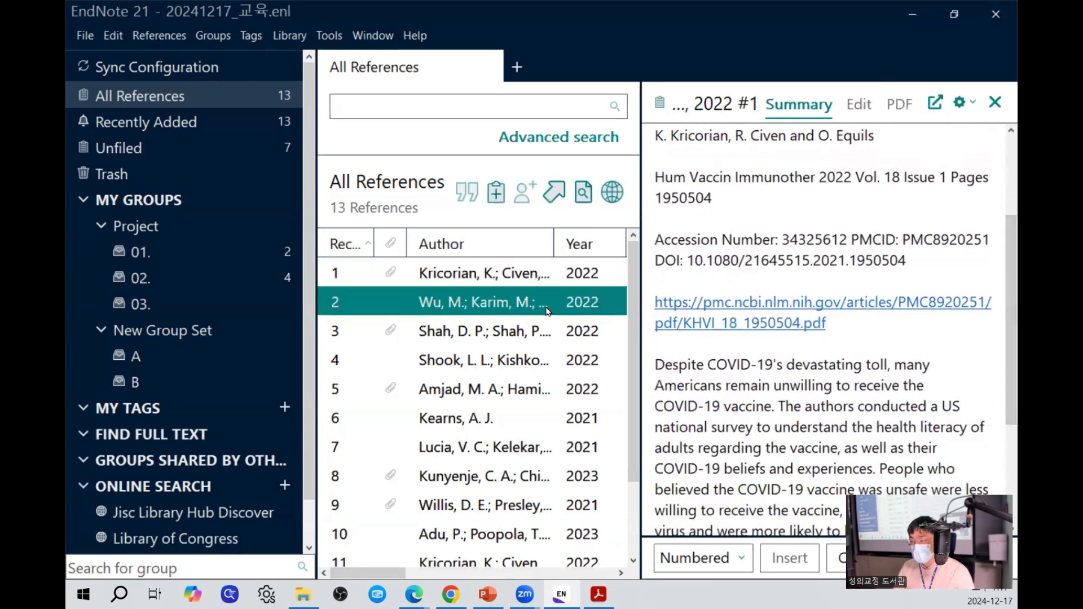
Select record 3 and record 1, try saving record 1's attached PDF to the desktop, and cancel the save.
{"action": "left_click", "coordinate": [466, 333]}
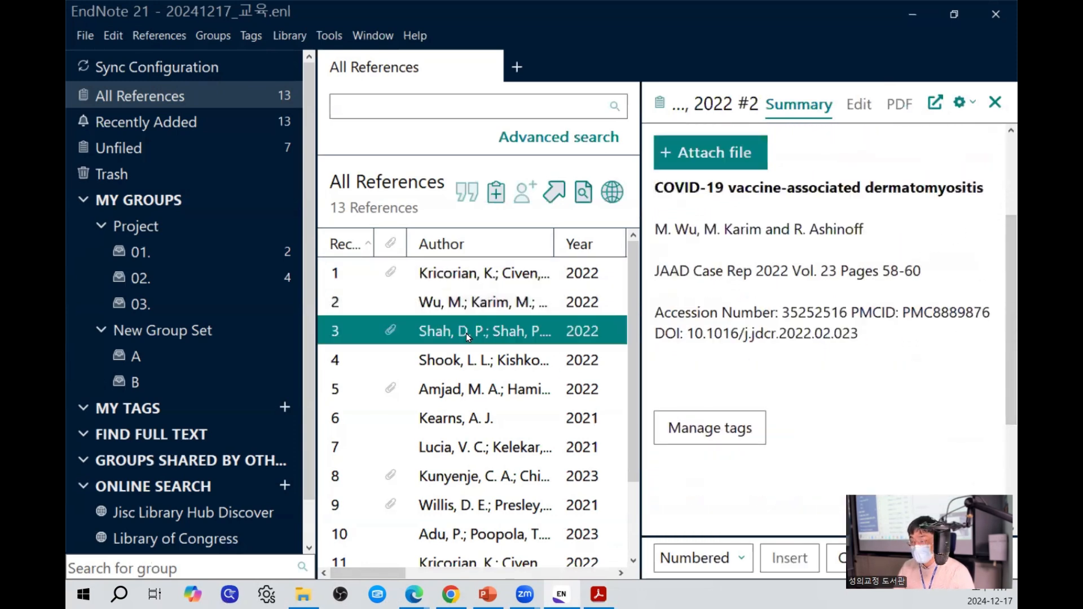
{"action": "left_click", "coordinate": [499, 276]}
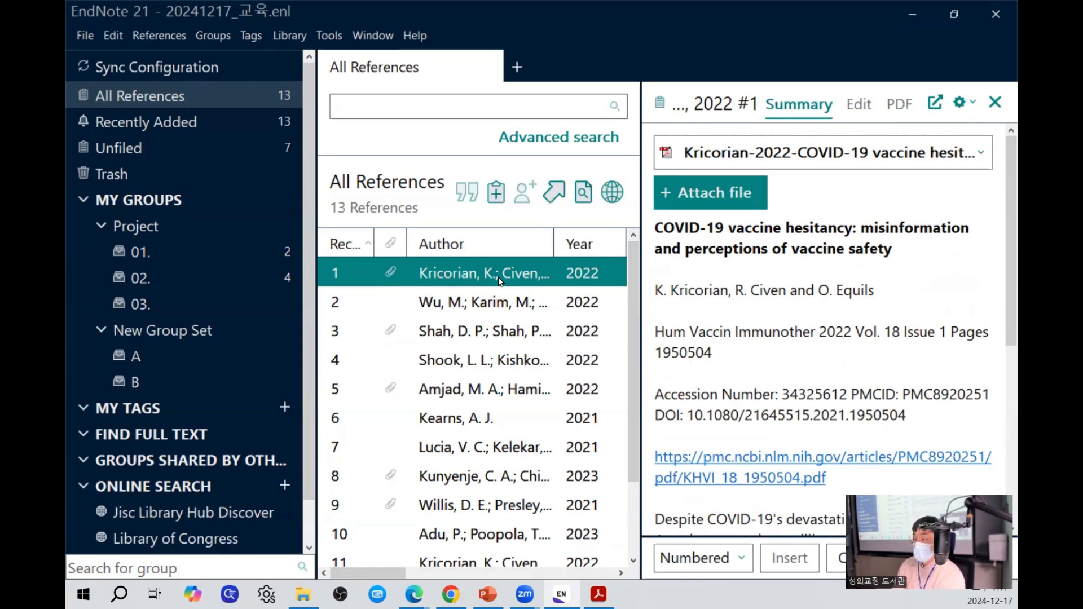
{"action": "left_click", "coordinate": [895, 153]}
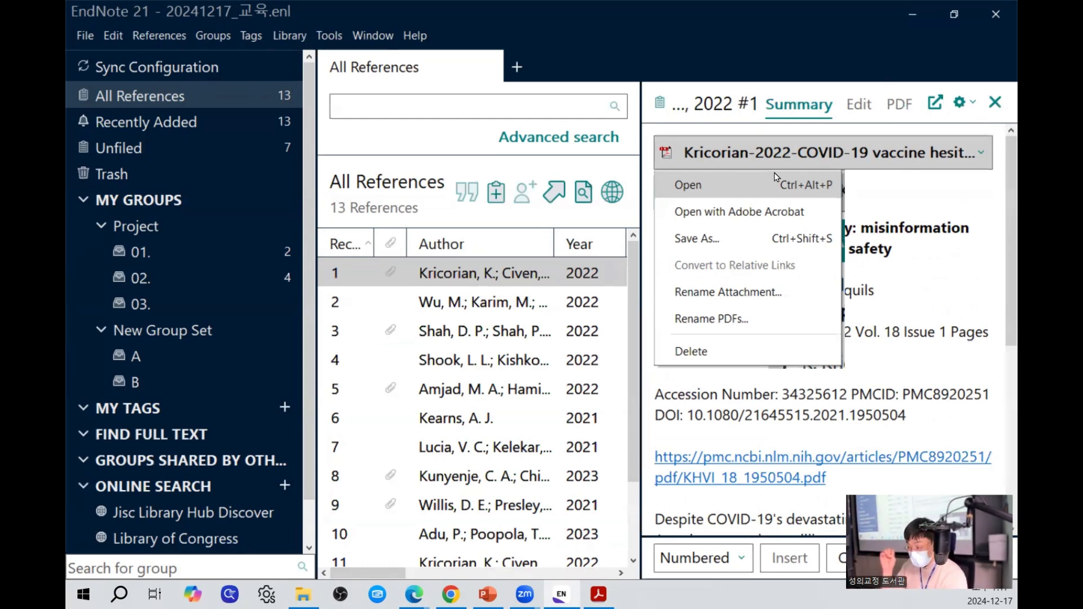
{"action": "left_click", "coordinate": [792, 248]}
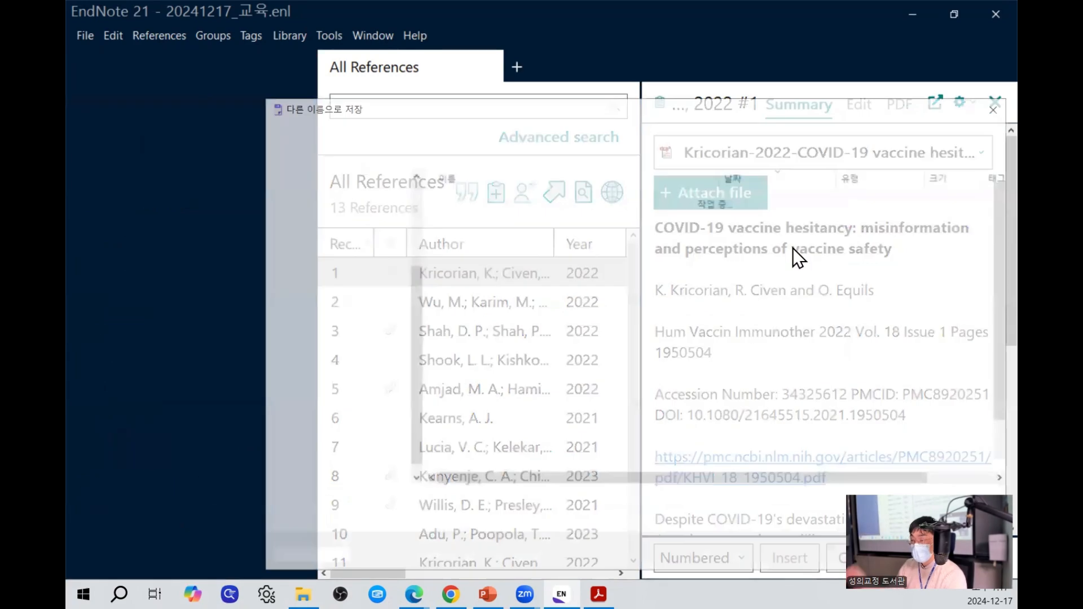
{"action": "left_click", "coordinate": [316, 402]}
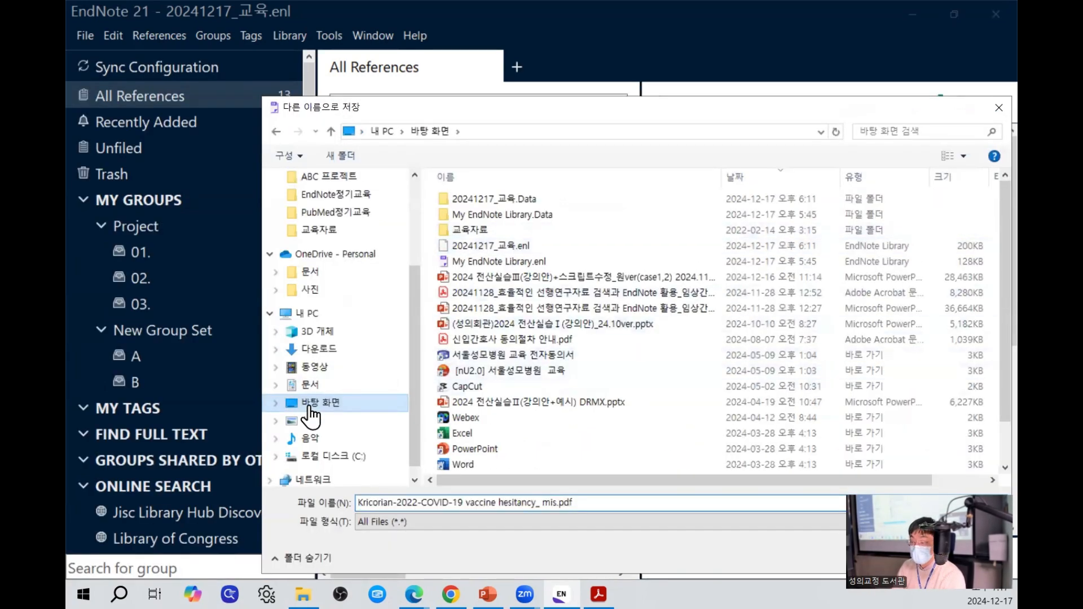
{"action": "scroll", "coordinate": [543, 446], "scroll_direction": "down", "scroll_amount": 1}
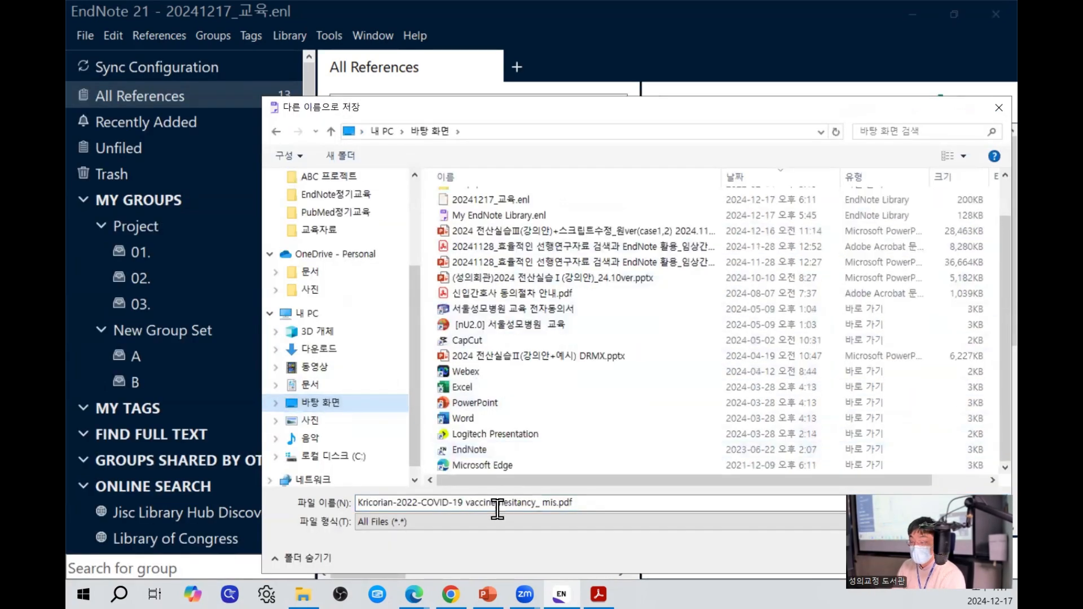
{"action": "left_click", "coordinate": [403, 503]}
{"action": "left_click", "coordinate": [404, 504]}
{"action": "left_click_drag", "start_coordinate": [421, 502], "coordinate": [557, 502]}
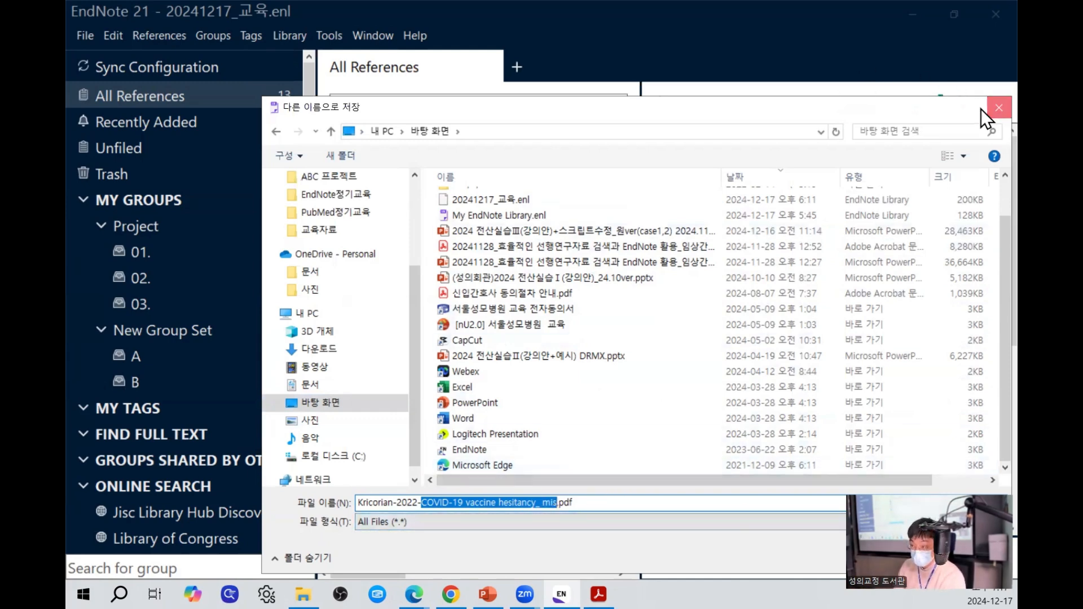
{"action": "left_click", "coordinate": [998, 108]}
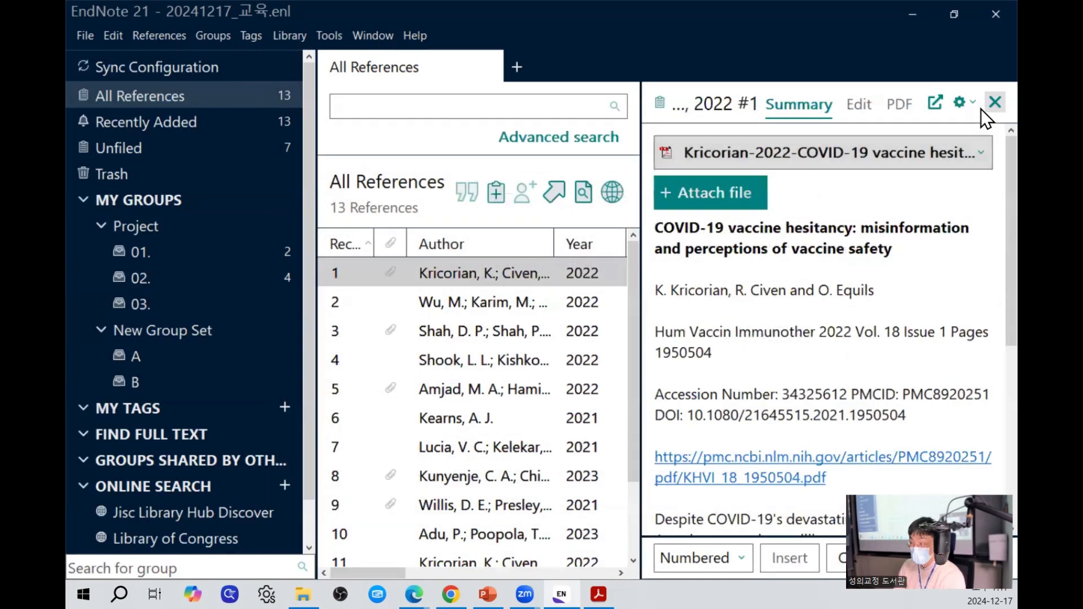
Minimize EndNote, open the PDF folder inside 20241217_교육.Data on the desktop, and select all its subfolders to point them out.
{"action": "left_click", "coordinate": [912, 12]}
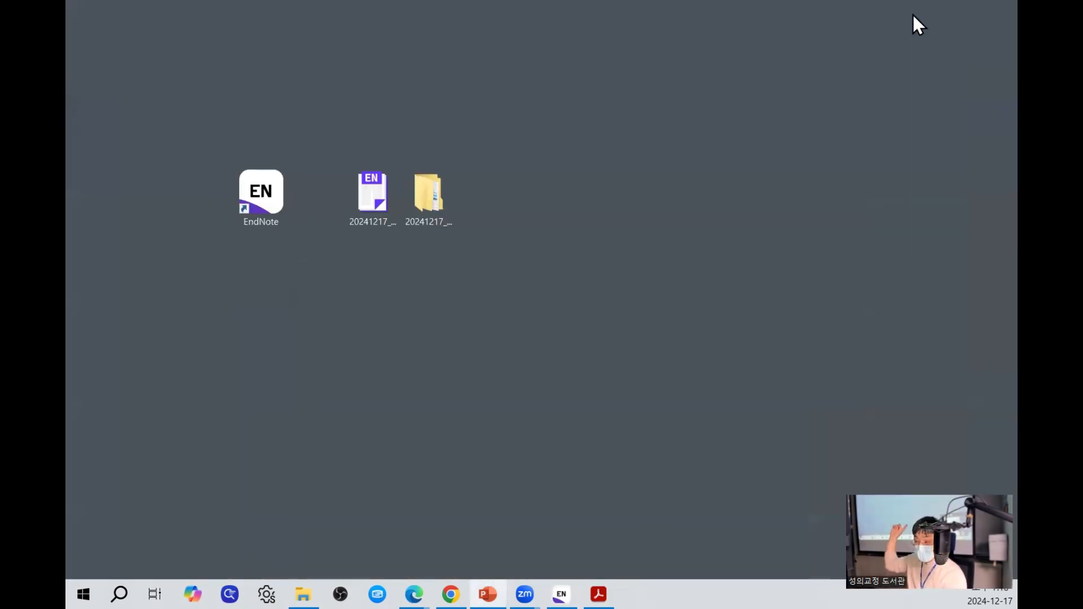
{"action": "left_click", "coordinate": [454, 208]}
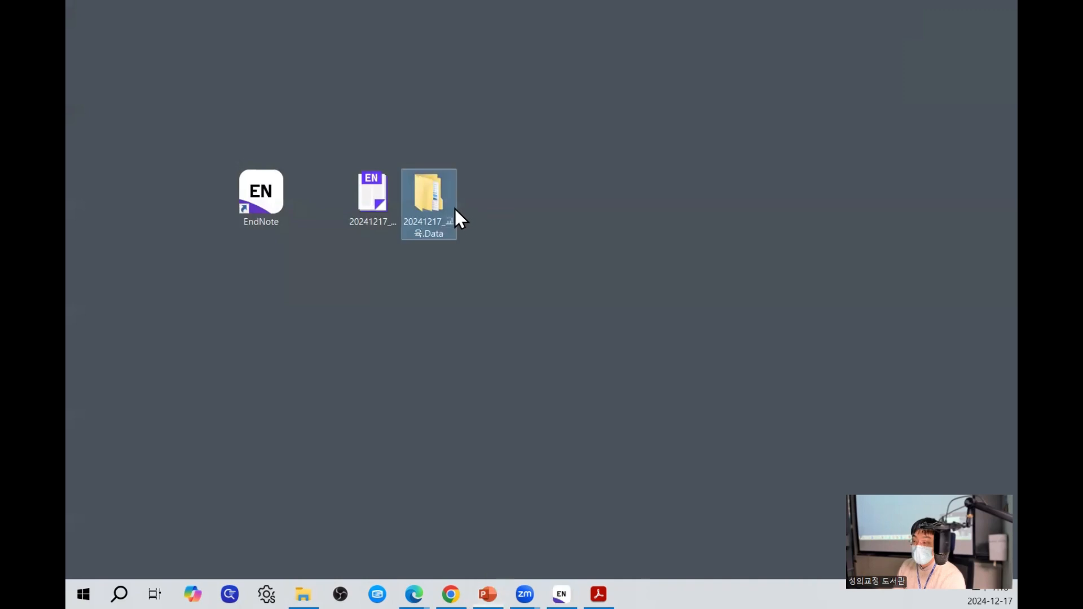
{"action": "double_click", "coordinate": [451, 209]}
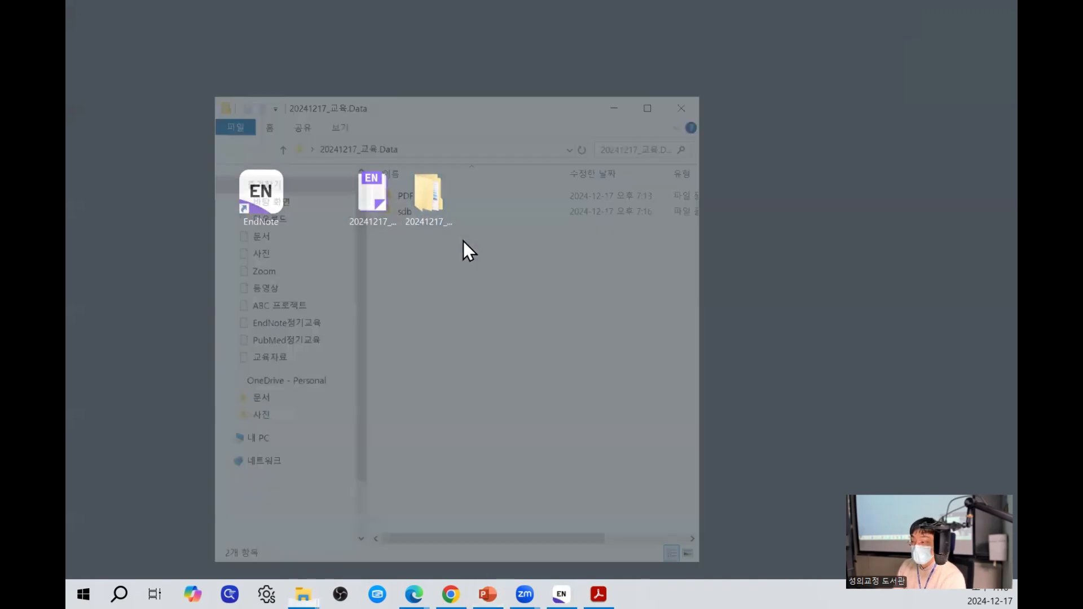
{"action": "double_click", "coordinate": [404, 192]}
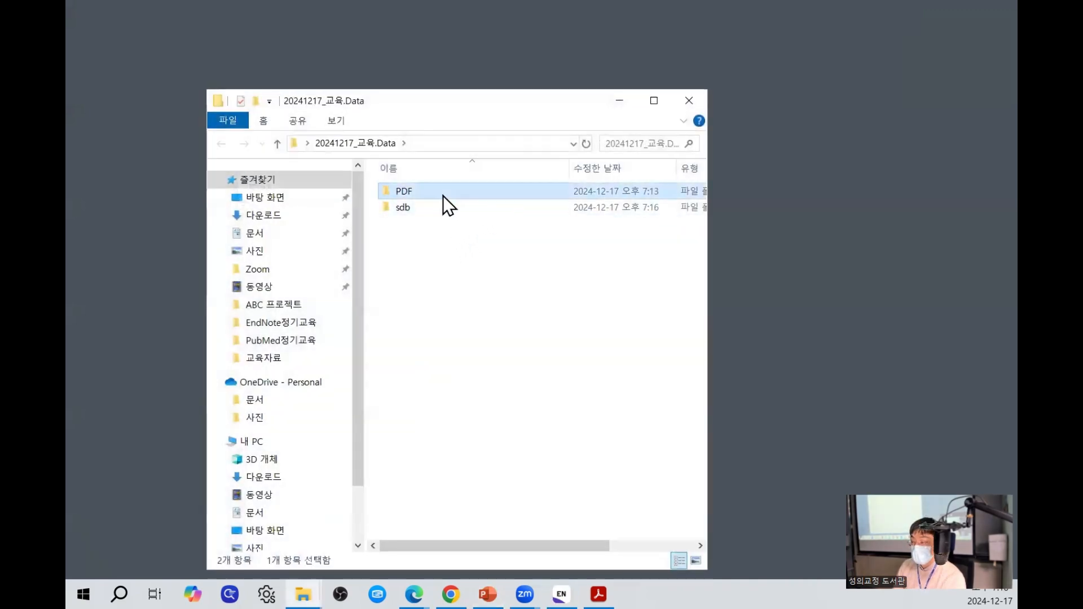
{"action": "left_click_drag", "start_coordinate": [510, 318], "coordinate": [364, 177]}
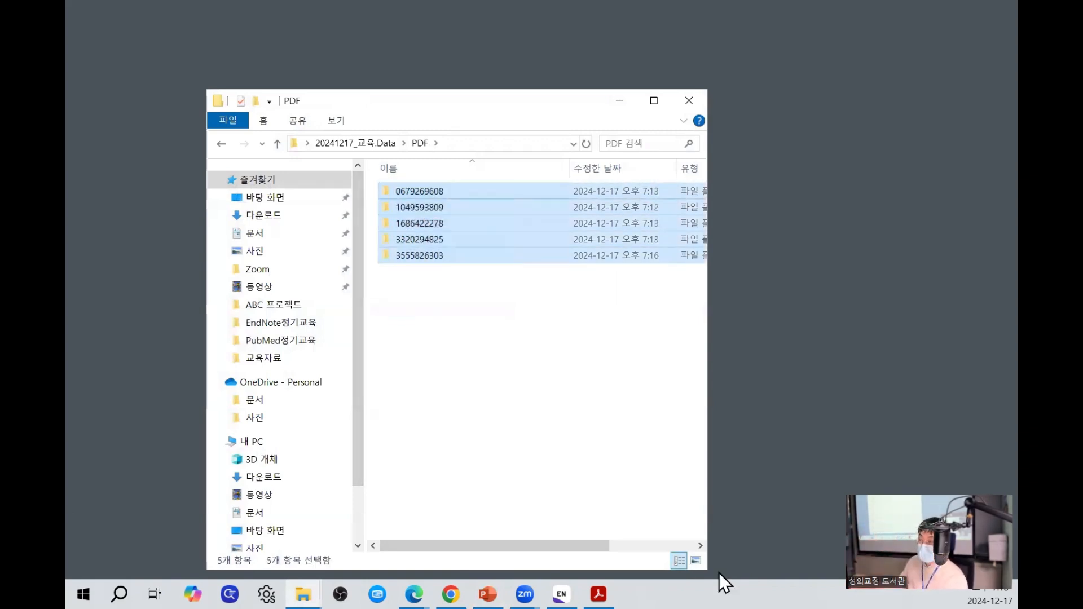
{"action": "left_click", "coordinate": [472, 302]}
{"action": "left_click", "coordinate": [422, 254]}
{"action": "double_click", "coordinate": [422, 253]}
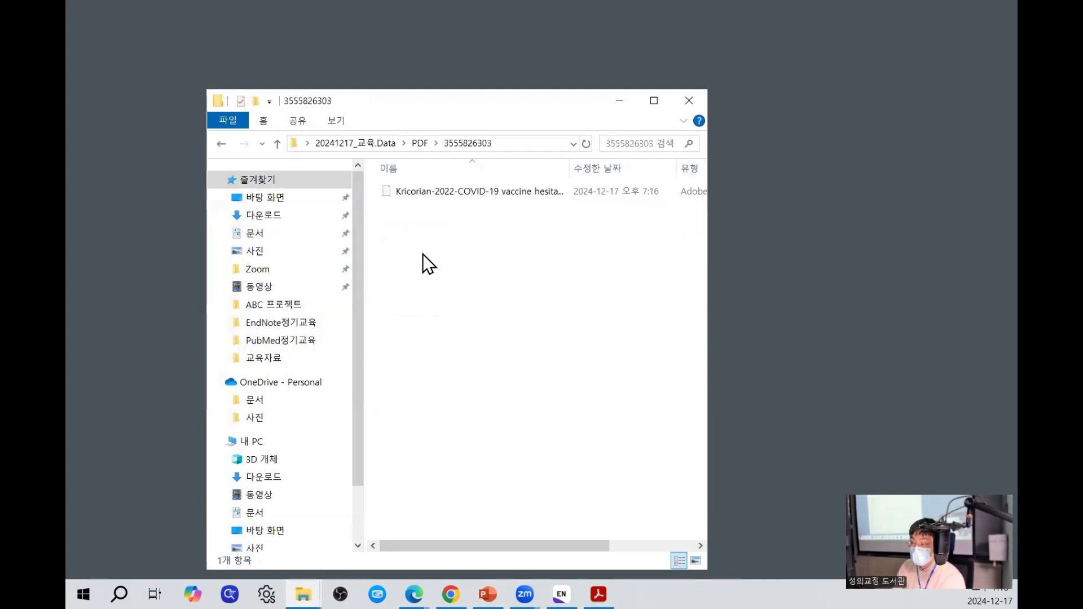
{"action": "left_click", "coordinate": [524, 192]}
{"action": "left_click_drag", "start_coordinate": [565, 175], "coordinate": [627, 175]}
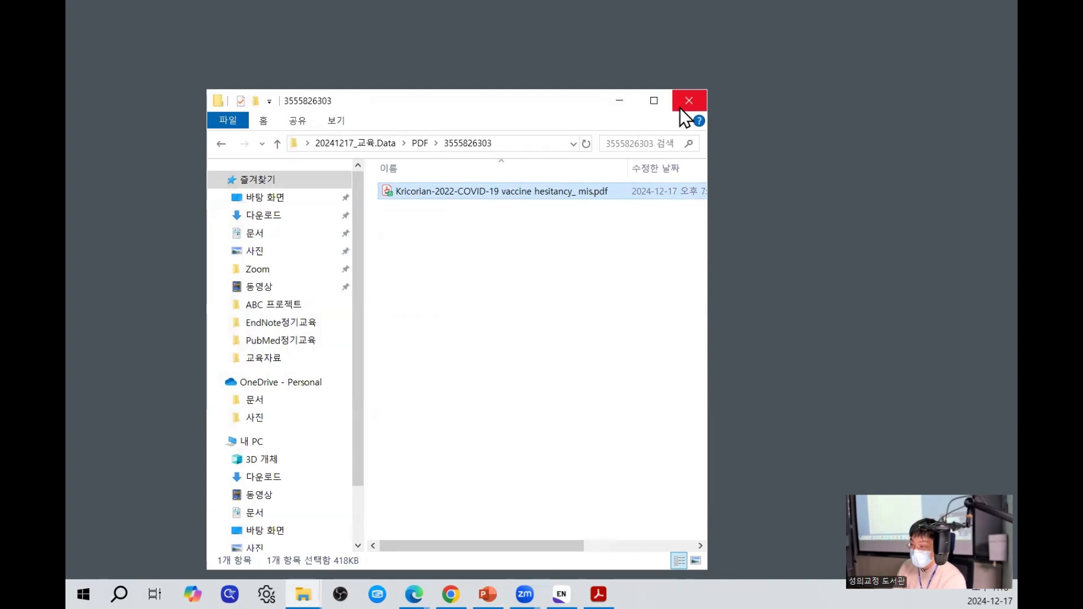
Look over the file operations available for the stored PDF, return to the parent PDF folder, and close the folder window.
{"action": "right_click", "coordinate": [489, 191]}
{"action": "mouse_move", "coordinate": [557, 243]}
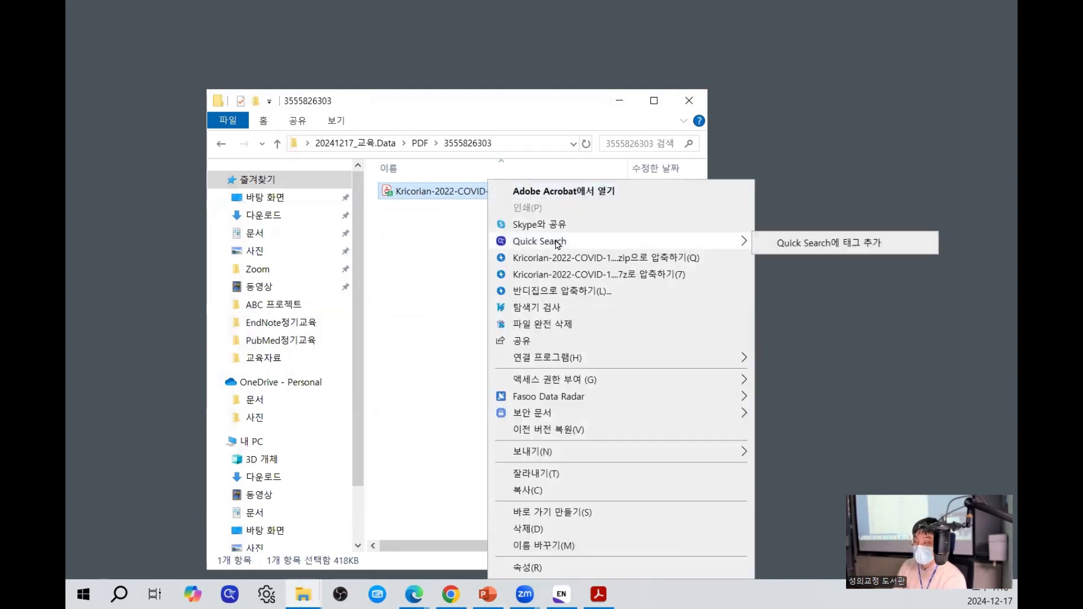
{"action": "left_click", "coordinate": [438, 243]}
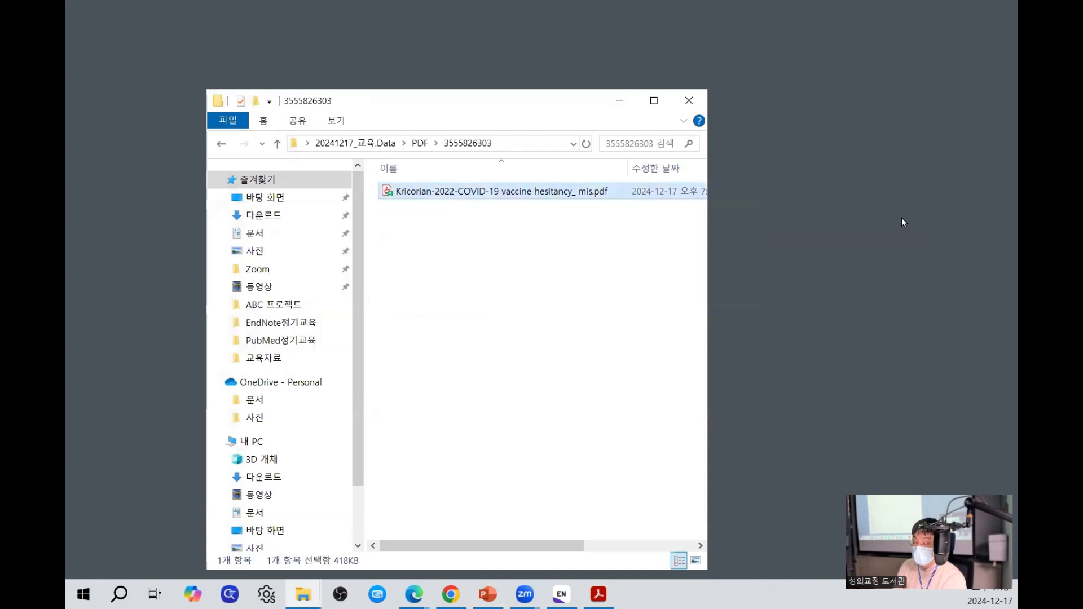
{"action": "right_click", "coordinate": [528, 194]}
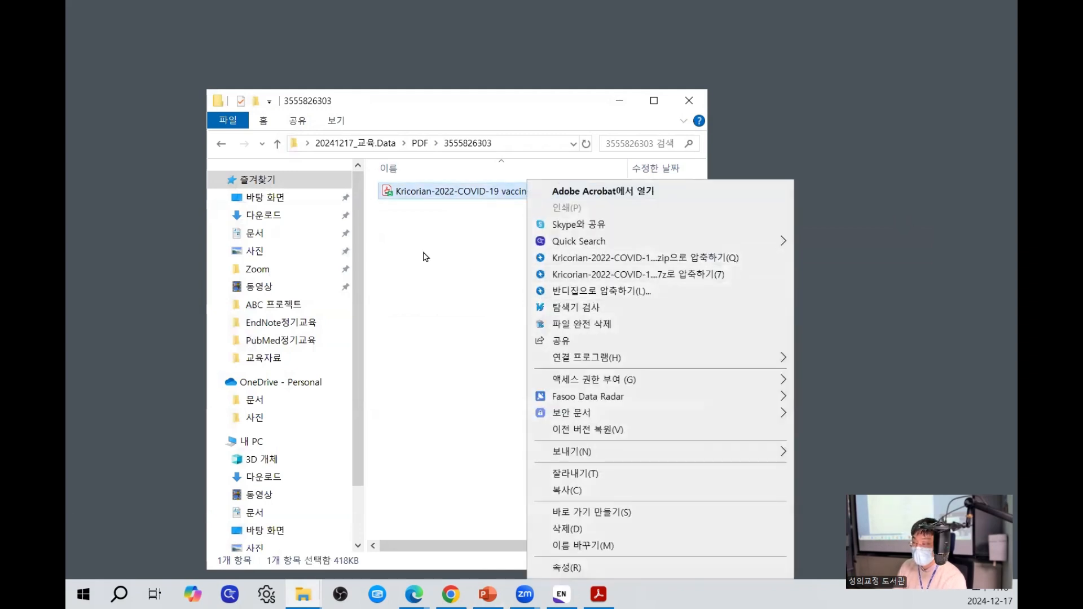
{"action": "left_click", "coordinate": [277, 143]}
{"action": "left_click", "coordinate": [688, 100]}
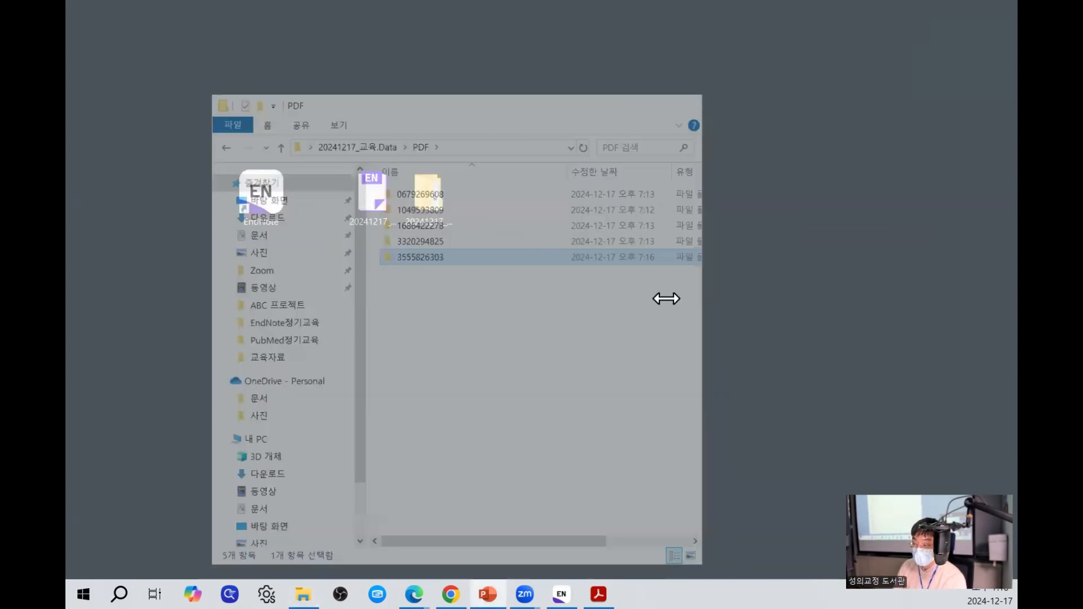
Switch to EndNote and check the Save As option for record 1's attached PDF, and dismiss the options.
{"action": "left_click", "coordinate": [561, 594]}
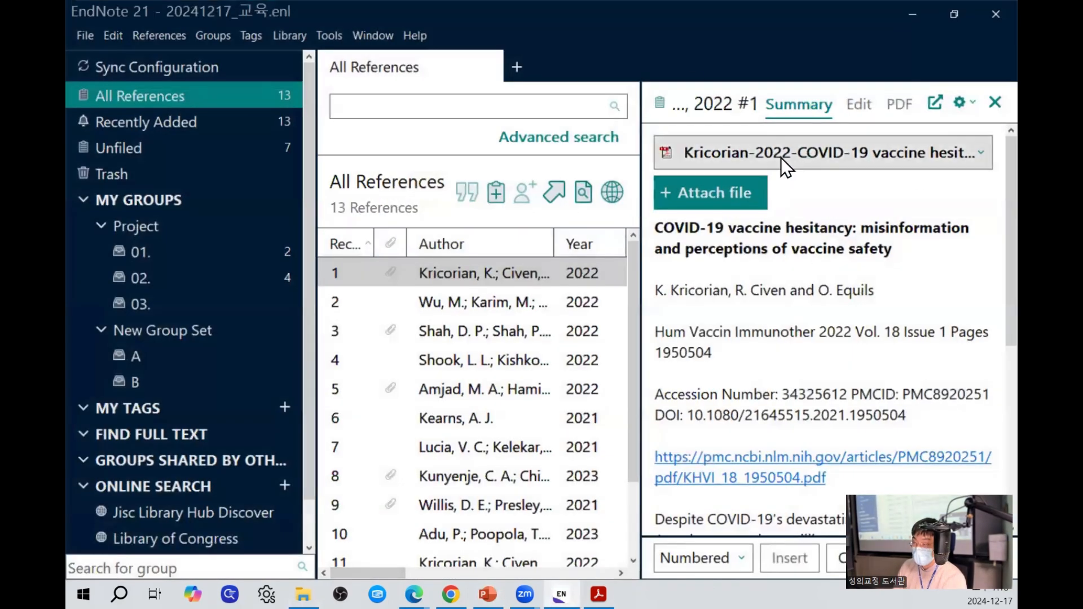
{"action": "left_click", "coordinate": [781, 158]}
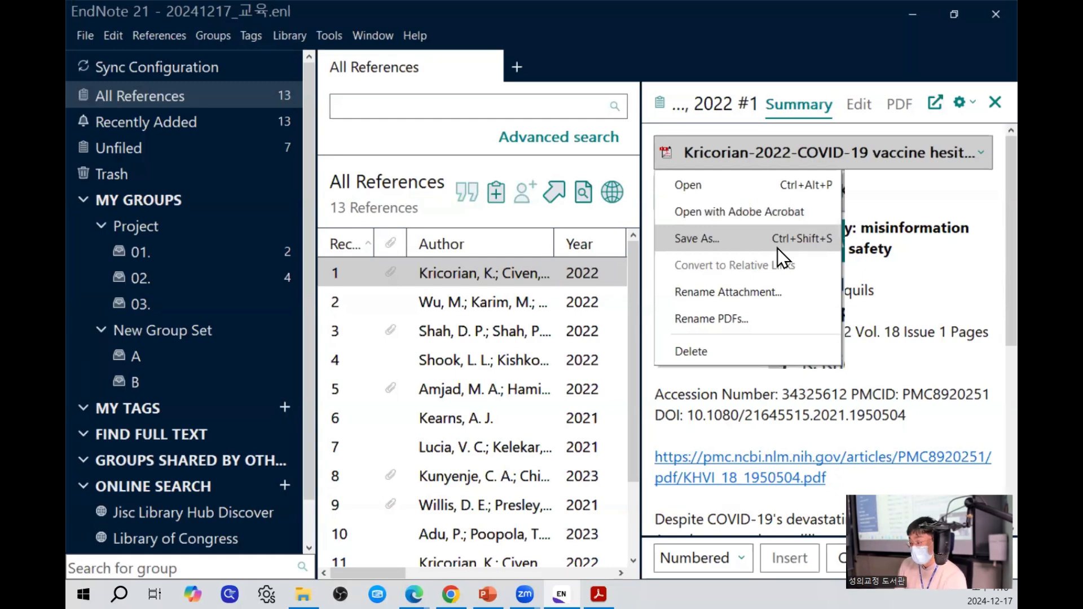
{"action": "left_click", "coordinate": [406, 283]}
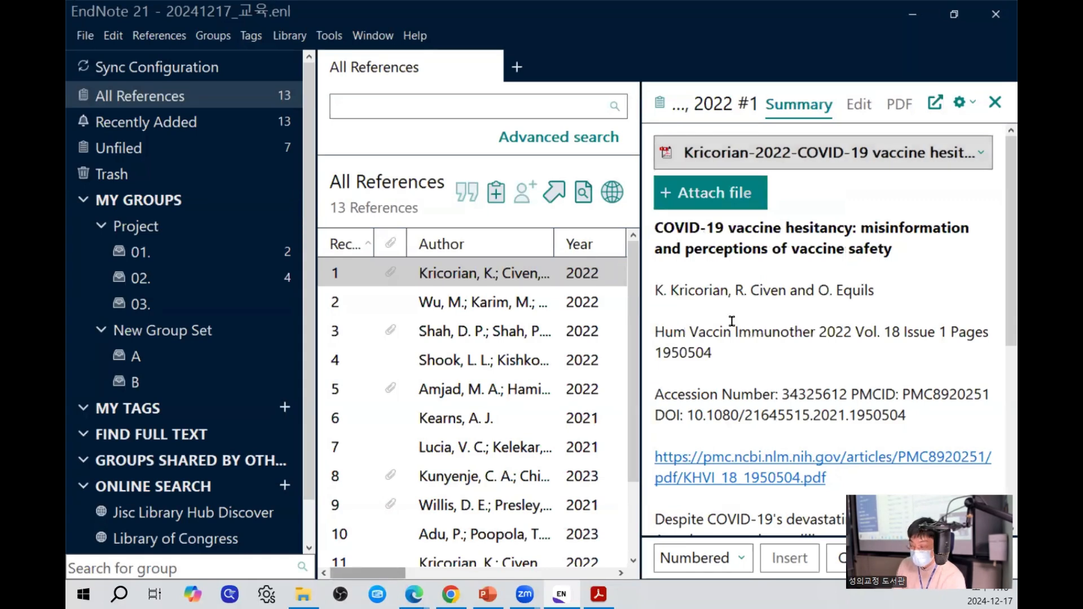
Minimize EndNote, reopen the library's PDF folder from the desktop, select all its subfolders, and close the window.
{"action": "left_click", "coordinate": [897, 17]}
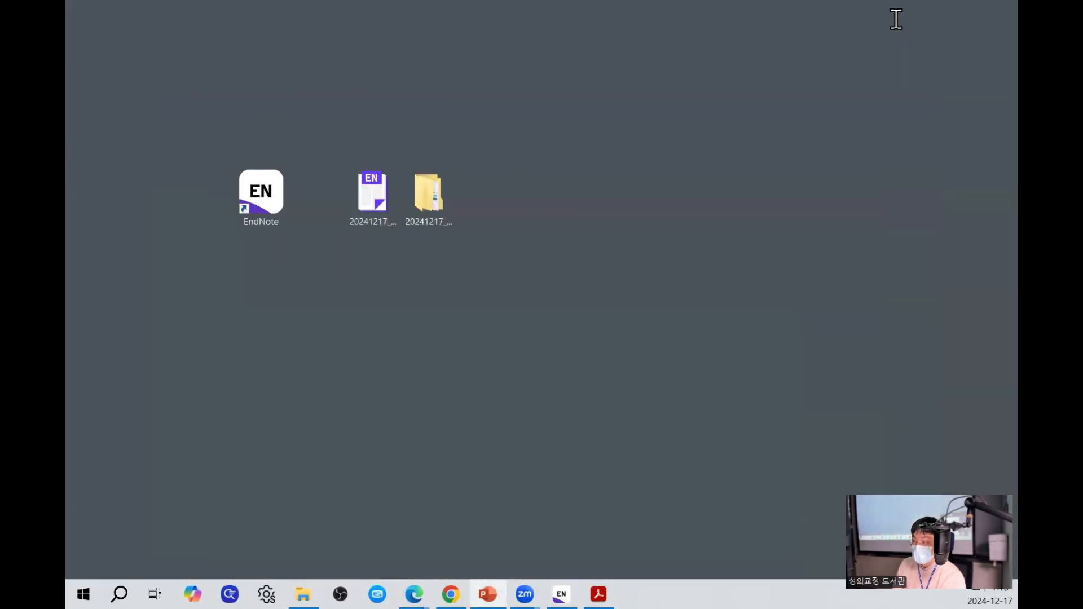
{"action": "double_click", "coordinate": [414, 196]}
{"action": "double_click", "coordinate": [420, 101]}
{"action": "left_click_drag", "start_coordinate": [585, 422], "coordinate": [314, 74]}
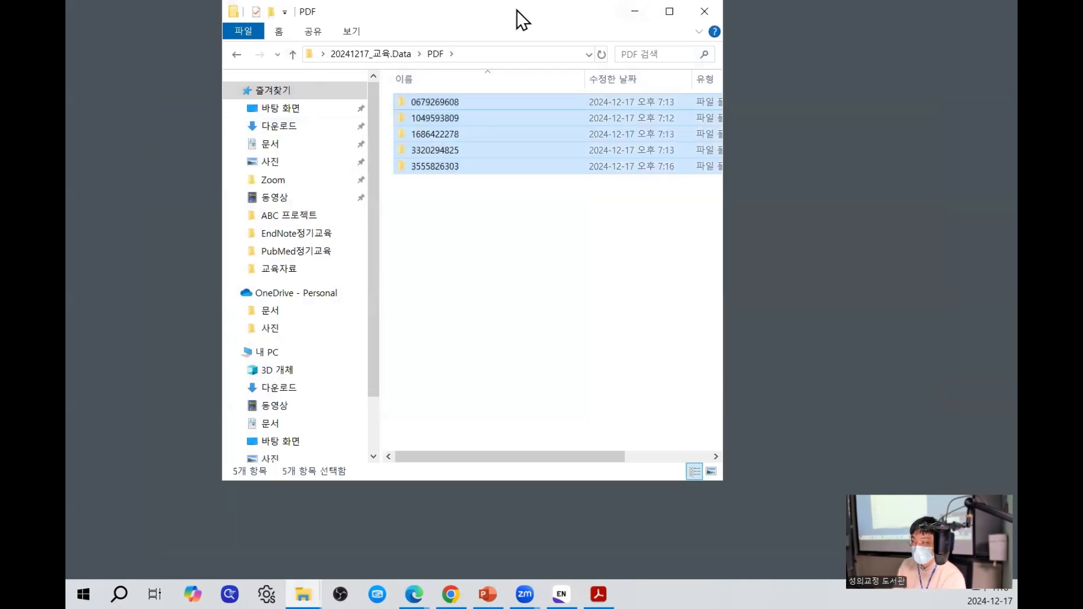
{"action": "left_click_drag", "start_coordinate": [516, 10], "coordinate": [681, 82]}
{"action": "left_click", "coordinate": [752, 78]}
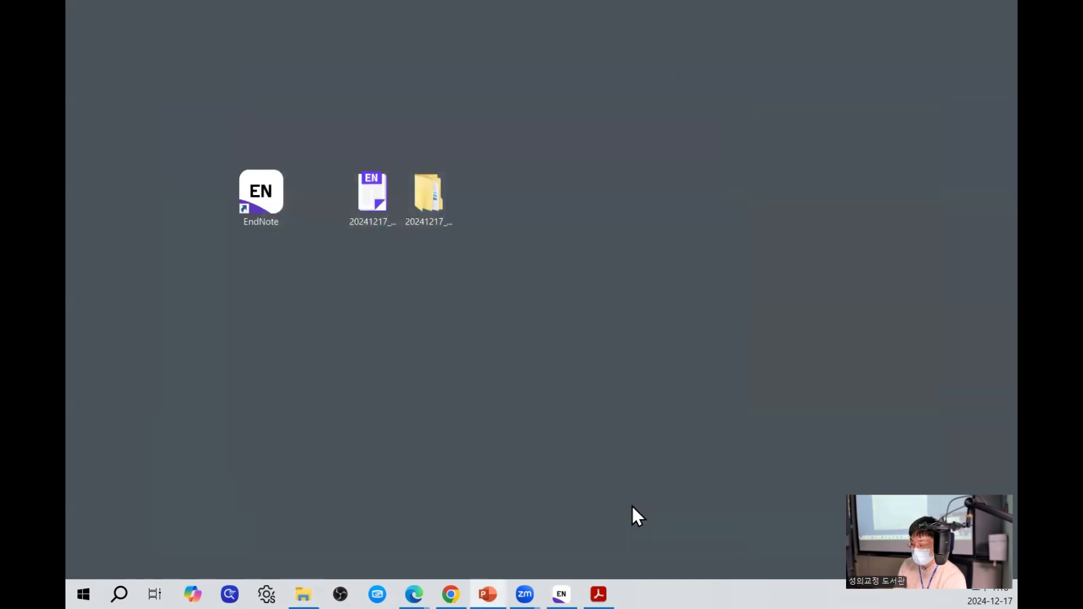
Return to EndNote and review the open, save, rename and delete options for record 1's attachment.
{"action": "left_click", "coordinate": [571, 581]}
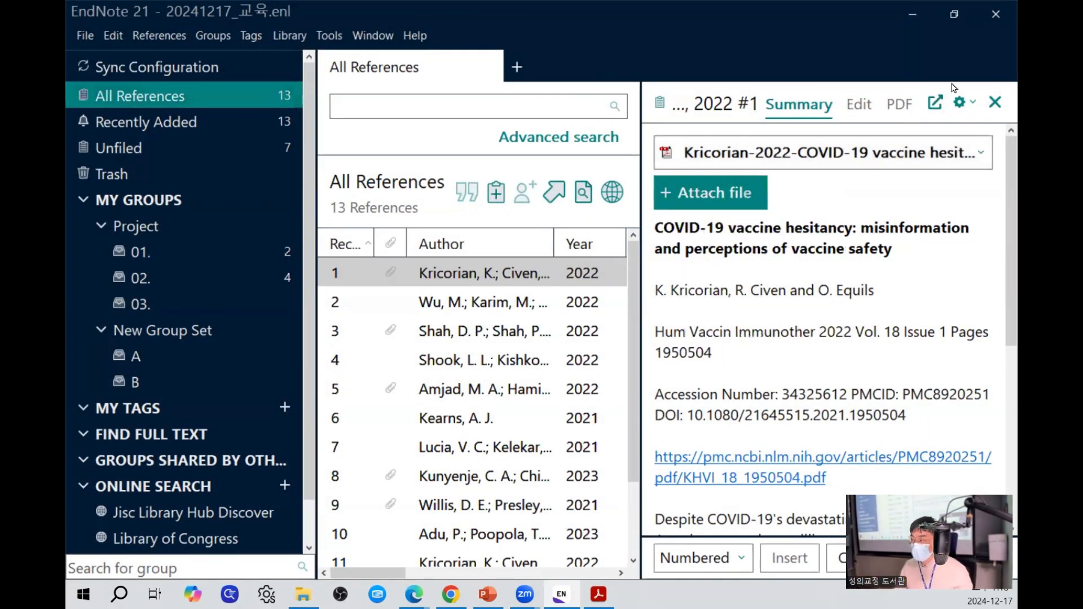
{"action": "left_click", "coordinate": [888, 157]}
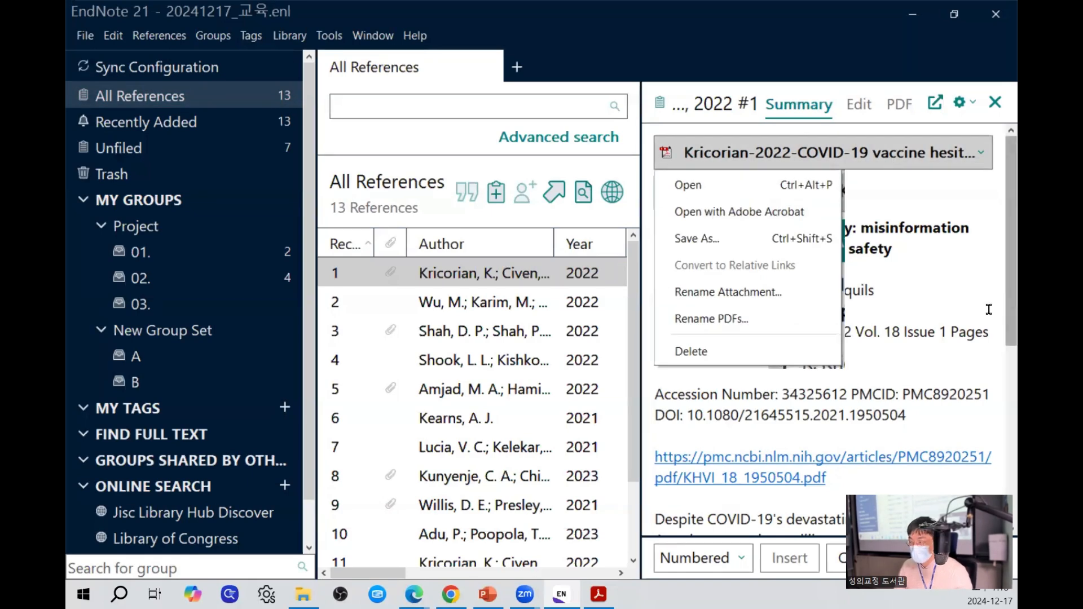
{"action": "left_click", "coordinate": [988, 331]}
Switch to the PowerPoint slide show and advance to the slide on importing article information from PDF files.
{"action": "left_click", "coordinate": [488, 595]}
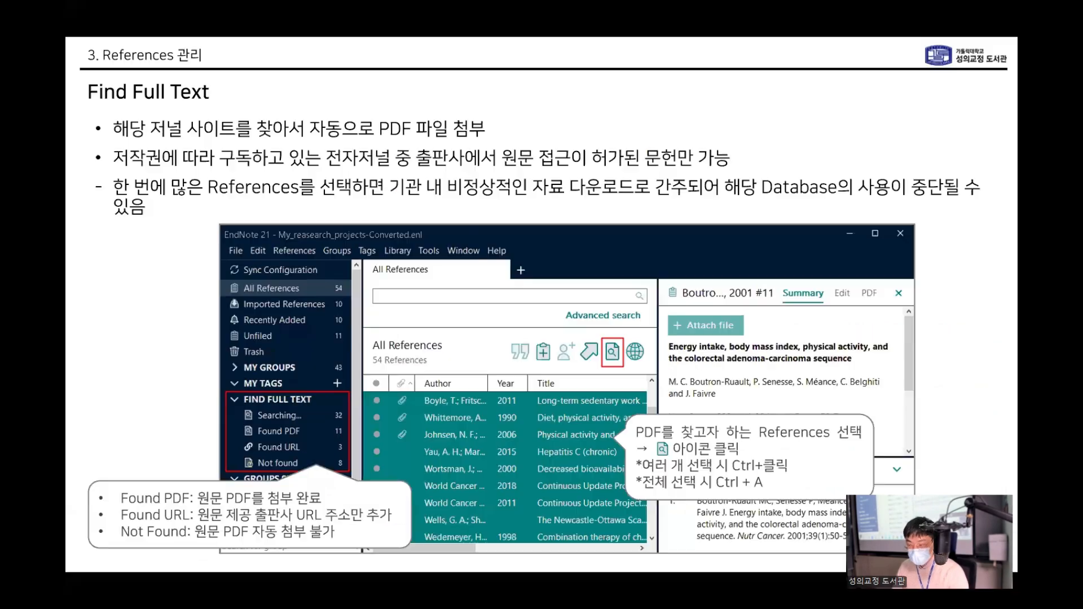
{"action": "key", "text": "Right"}
{"action": "key", "text": "Right"}
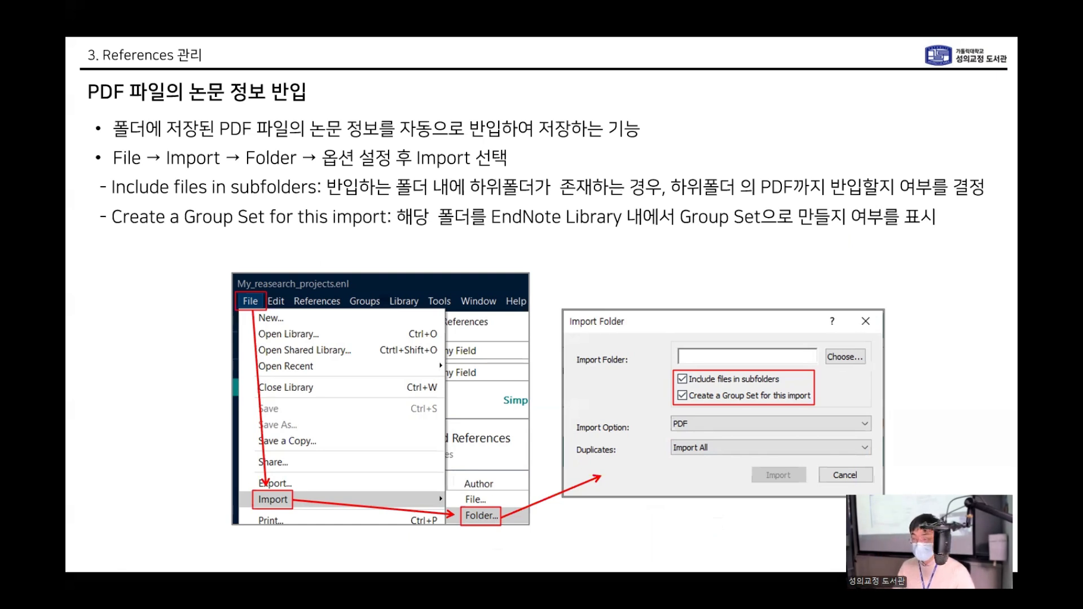
Highlight the slide's first bullet and the File, Import and Folder entries in its screenshot with the slide show highlighter.
{"action": "right_click", "coordinate": [130, 360]}
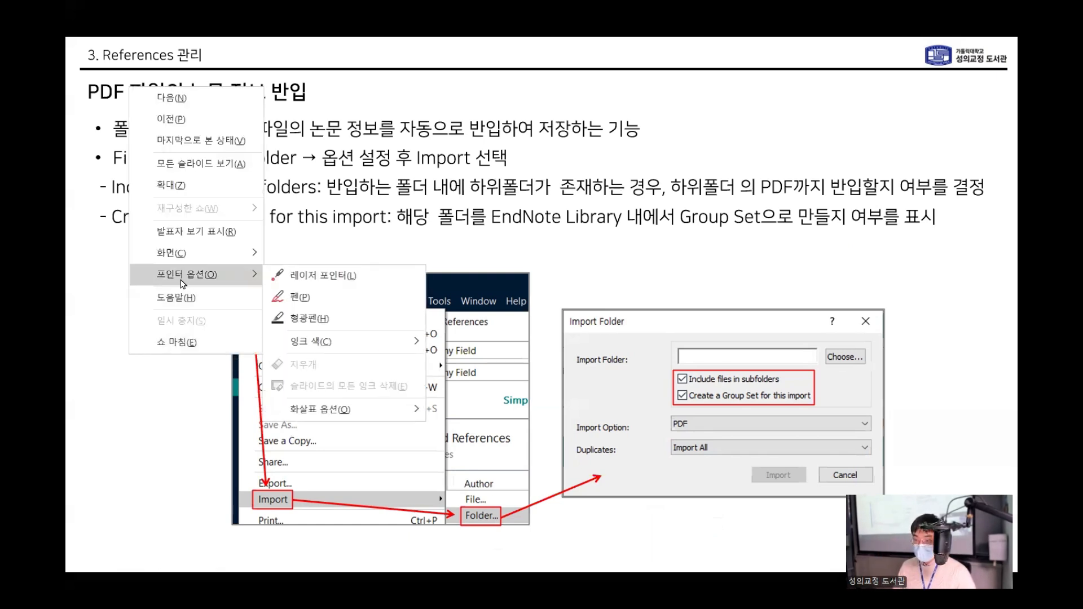
{"action": "mouse_move", "coordinate": [203, 275]}
{"action": "left_click", "coordinate": [313, 320]}
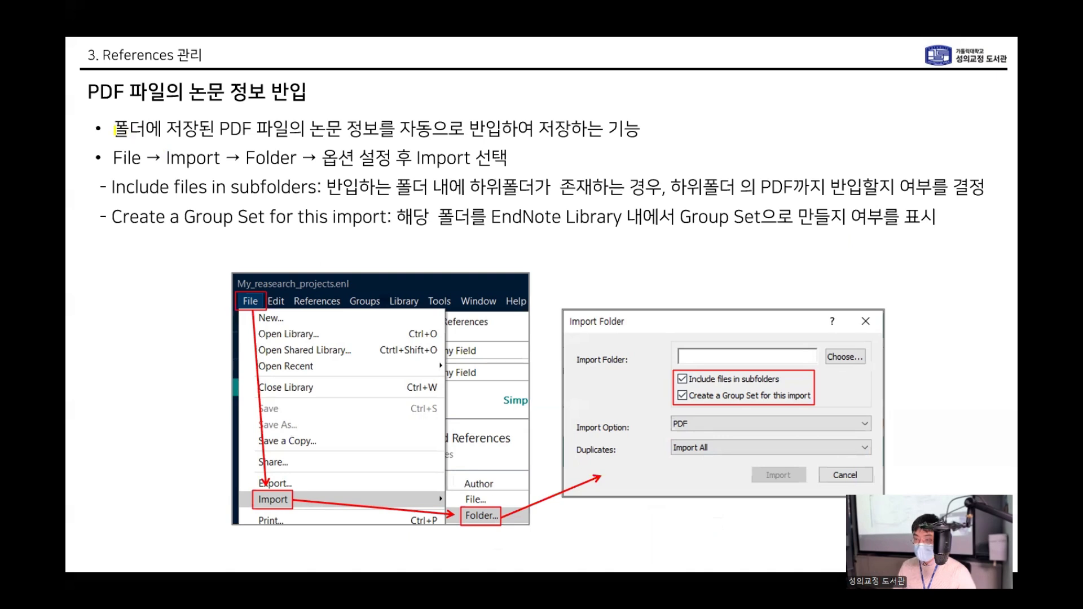
{"action": "left_click_drag", "start_coordinate": [115, 130], "coordinate": [644, 133]}
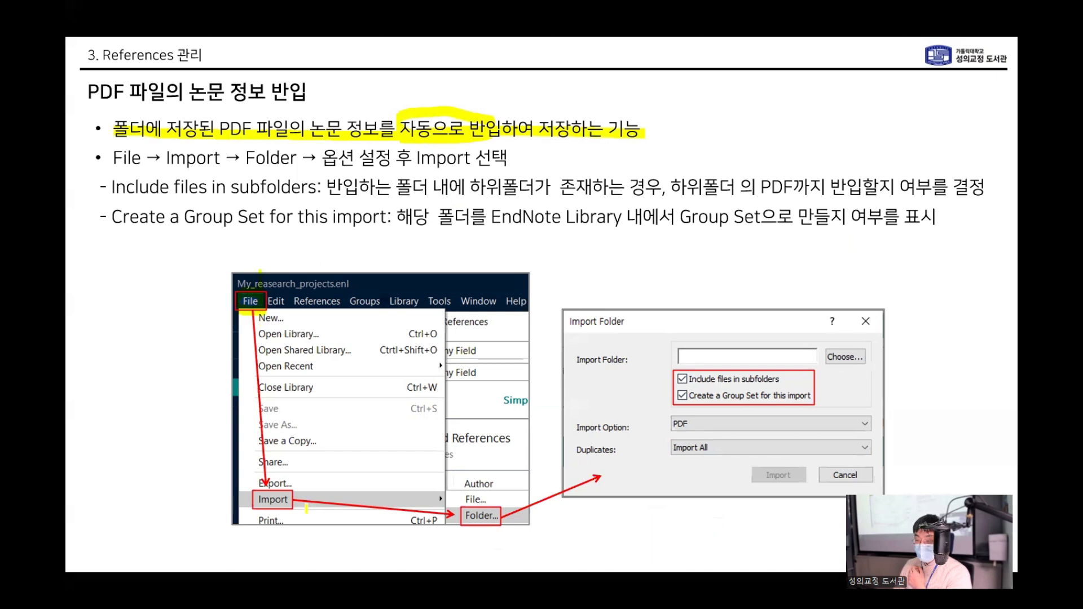
{"action": "left_click_drag", "start_coordinate": [261, 502], "coordinate": [287, 500]}
{"action": "left_click_drag", "start_coordinate": [468, 523], "coordinate": [496, 521]}
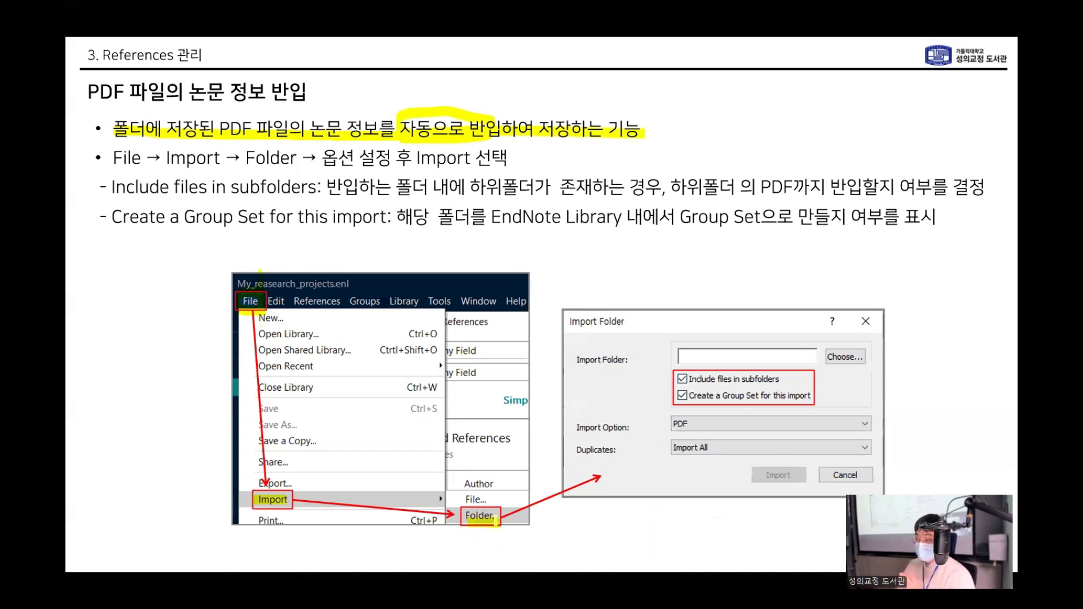
End the slide show and switch back to the EndNote library.
{"action": "right_click", "coordinate": [802, 306]}
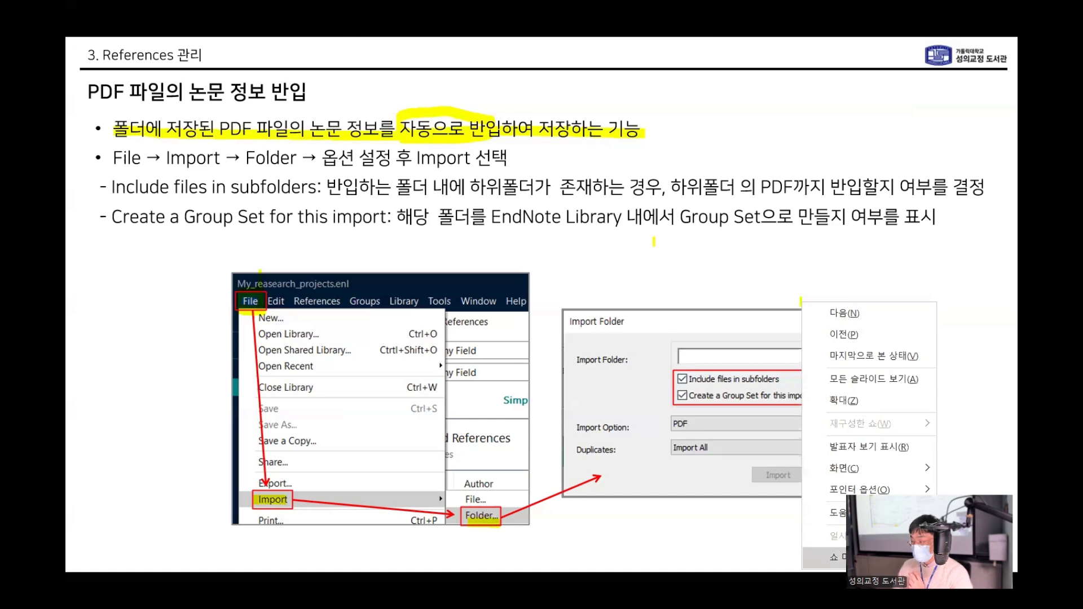
{"action": "left_click", "coordinate": [823, 561]}
{"action": "left_click", "coordinate": [609, 340]}
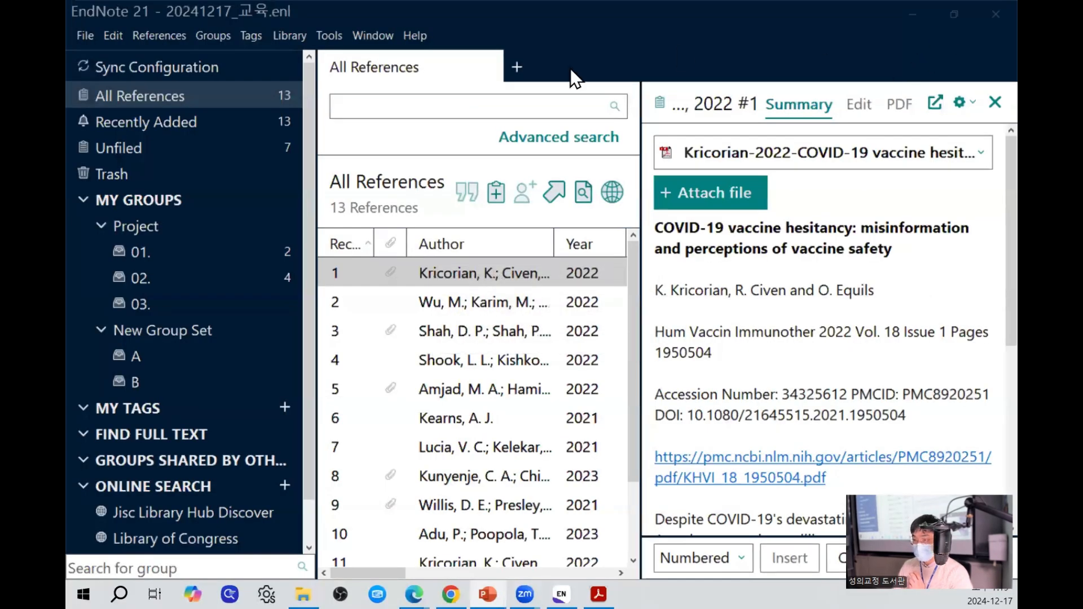
Minimize EndNote, browse to EndNote정기교육 > PDF 반입 실습 > ABC 프로젝트 in File Explorer and examine the PDF files there.
{"action": "left_click", "coordinate": [911, 15]}
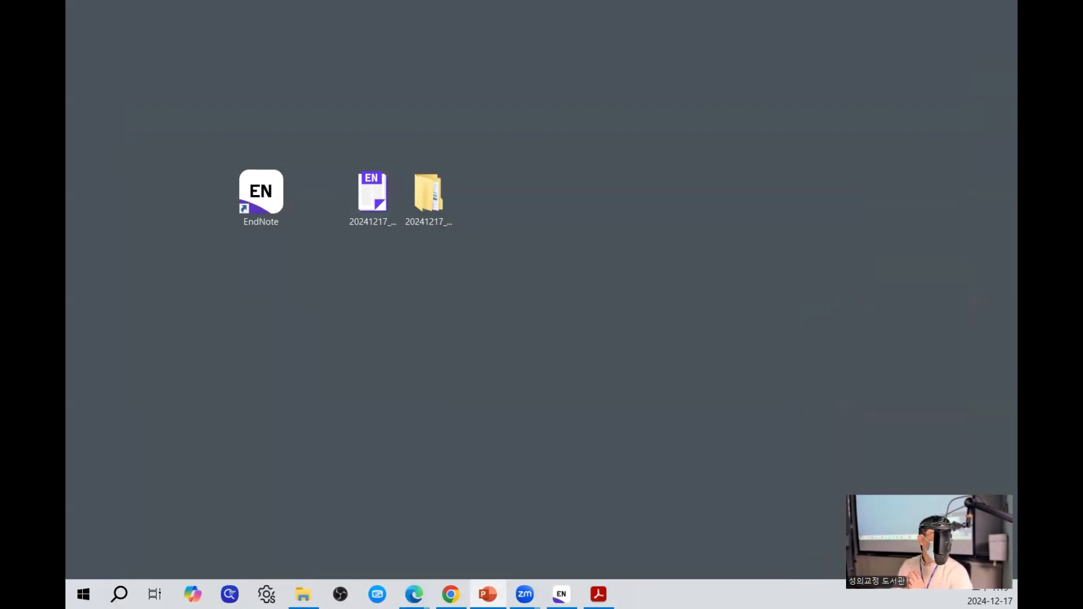
{"action": "left_click", "coordinate": [304, 594]}
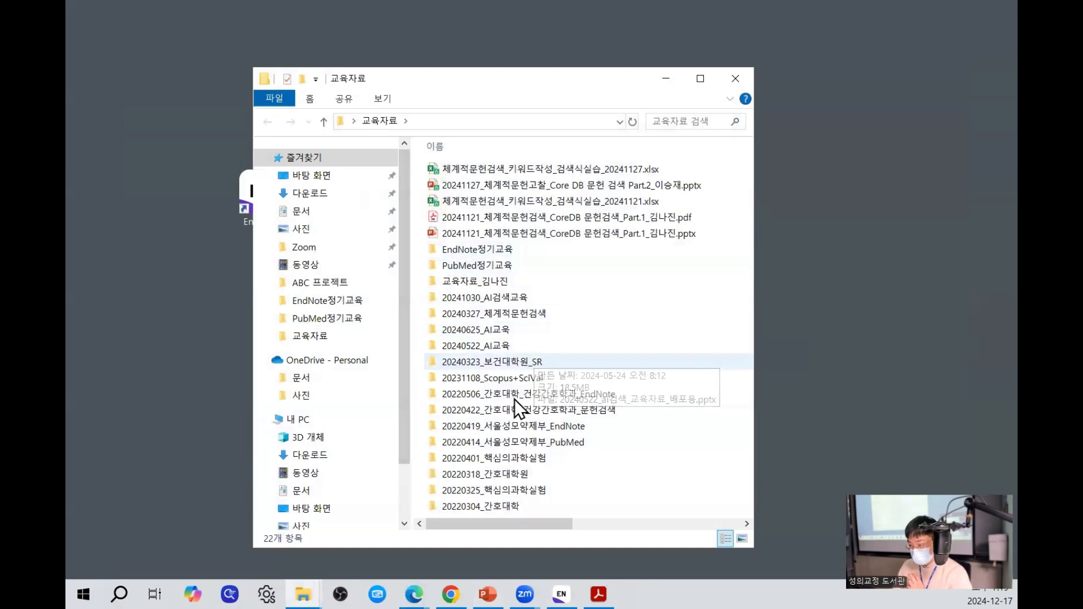
{"action": "scroll", "coordinate": [490, 429], "scroll_direction": "right", "scroll_amount": 3}
{"action": "scroll", "coordinate": [488, 339], "scroll_direction": "left", "scroll_amount": 3}
{"action": "left_click", "coordinate": [478, 250]}
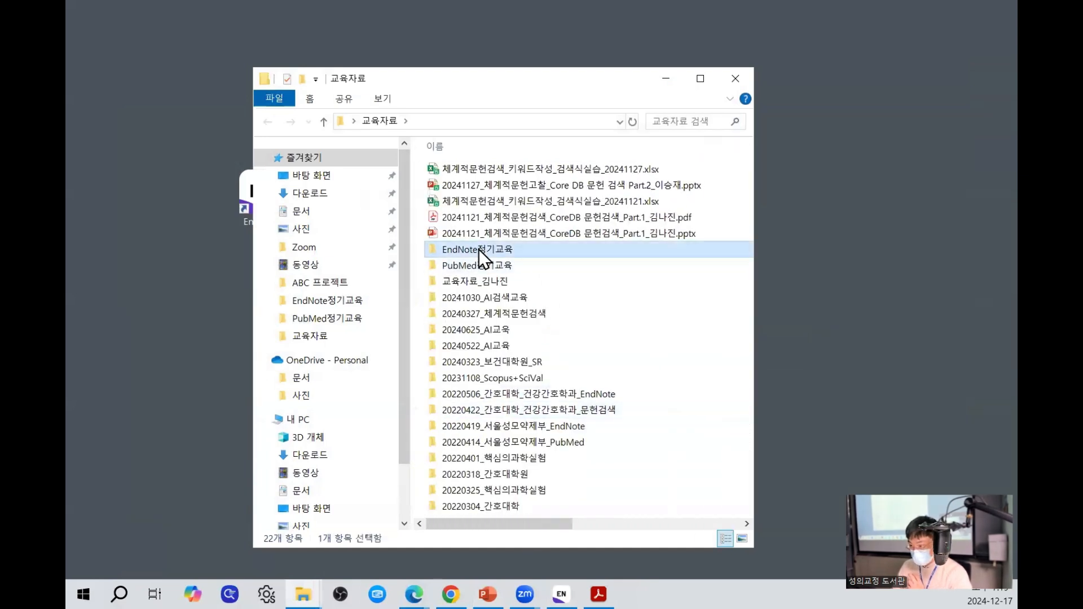
{"action": "double_click", "coordinate": [478, 249]}
{"action": "double_click", "coordinate": [482, 219]}
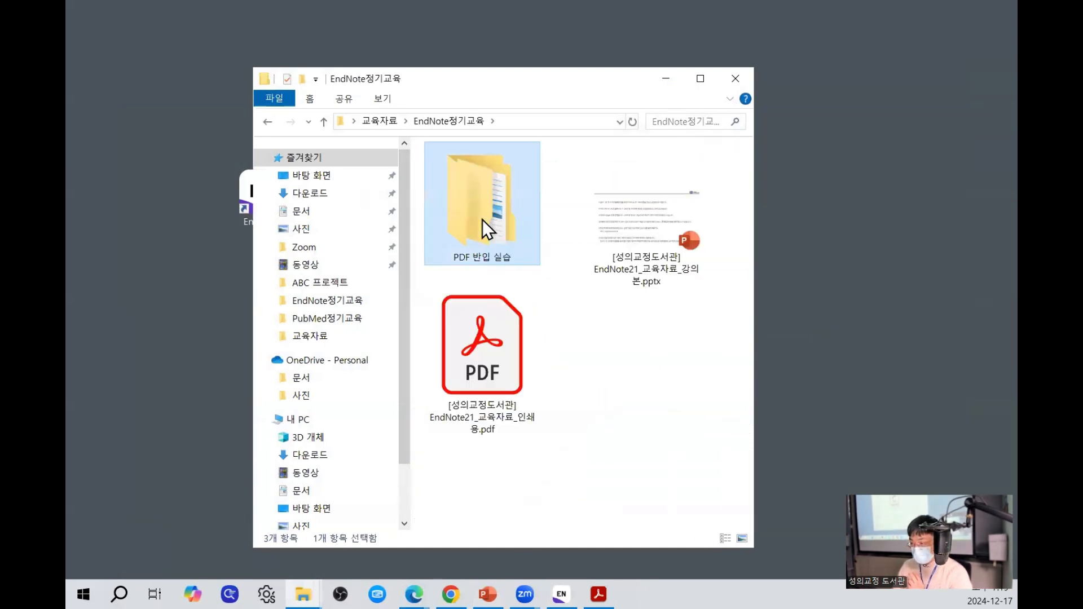
{"action": "left_click_drag", "start_coordinate": [559, 315], "coordinate": [406, 138]}
{"action": "double_click", "coordinate": [500, 249]}
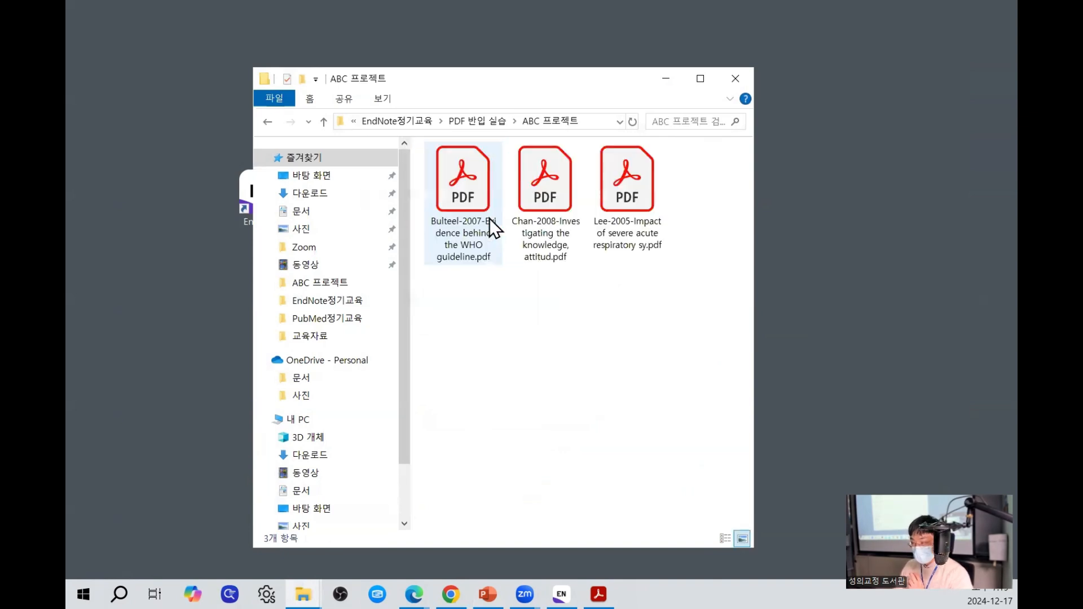
{"action": "left_click", "coordinate": [483, 237]}
{"action": "left_click", "coordinate": [644, 219]}
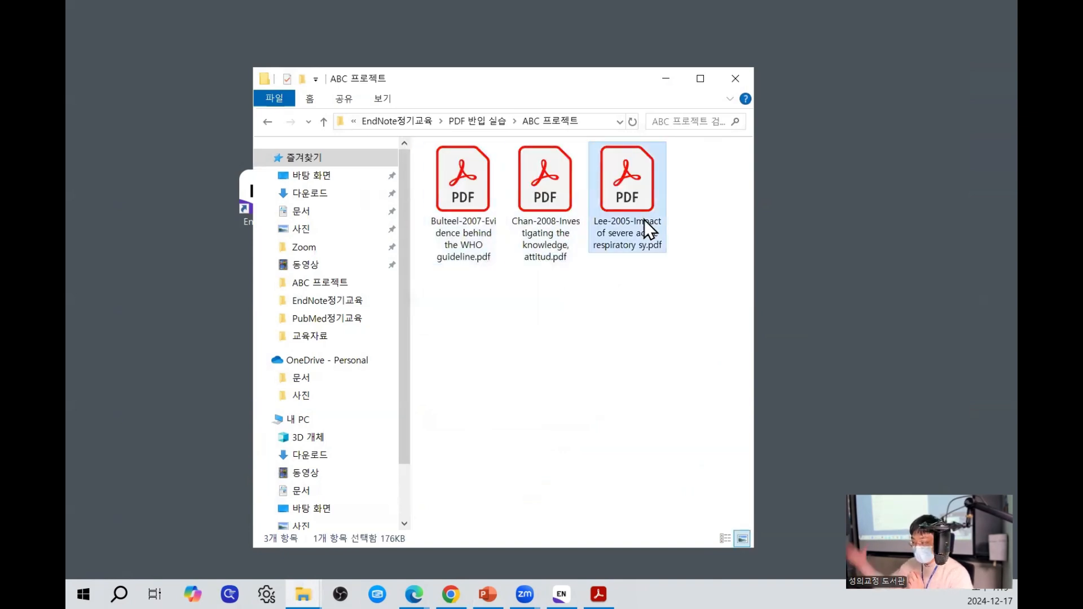
Return to EndNote, start a folder import and select the ABC 프로젝트 folder as its source.
{"action": "left_click", "coordinate": [562, 591]}
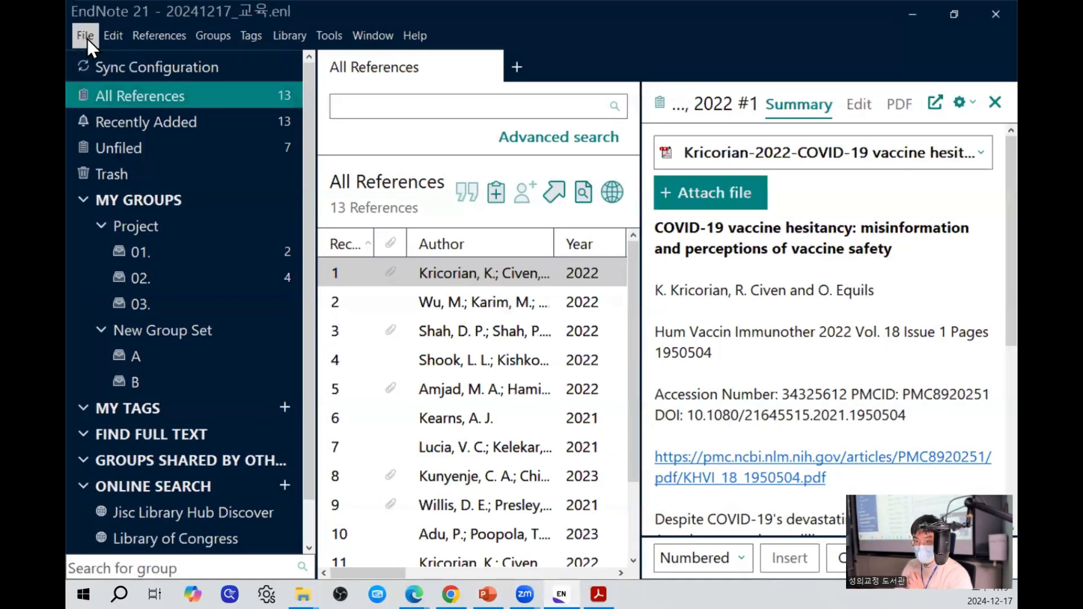
{"action": "left_click", "coordinate": [86, 36]}
{"action": "mouse_move", "coordinate": [249, 390]}
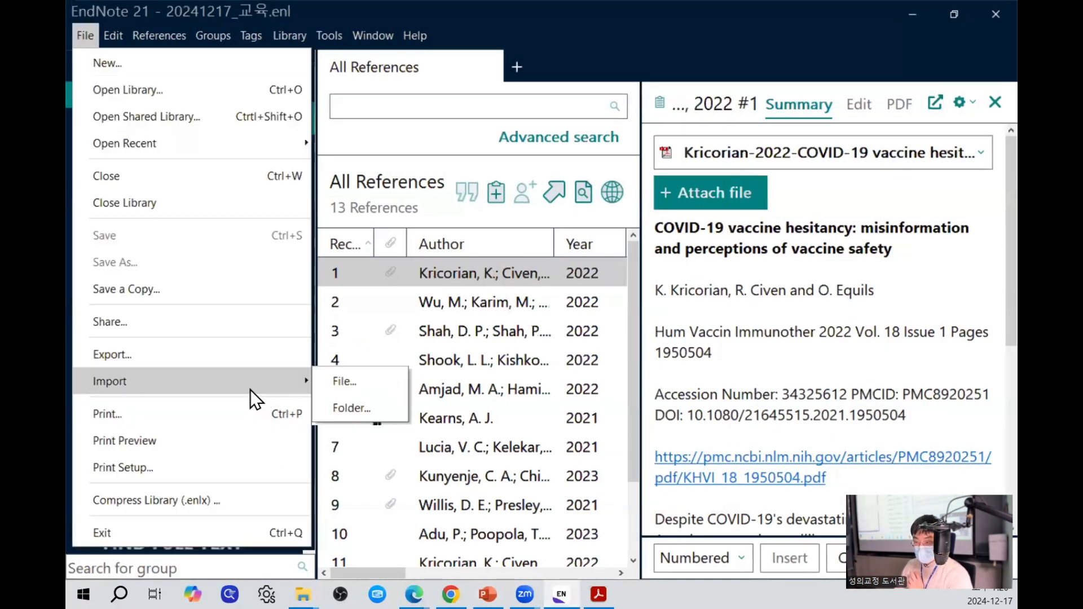
{"action": "left_click", "coordinate": [377, 408]}
{"action": "left_click", "coordinate": [663, 240]}
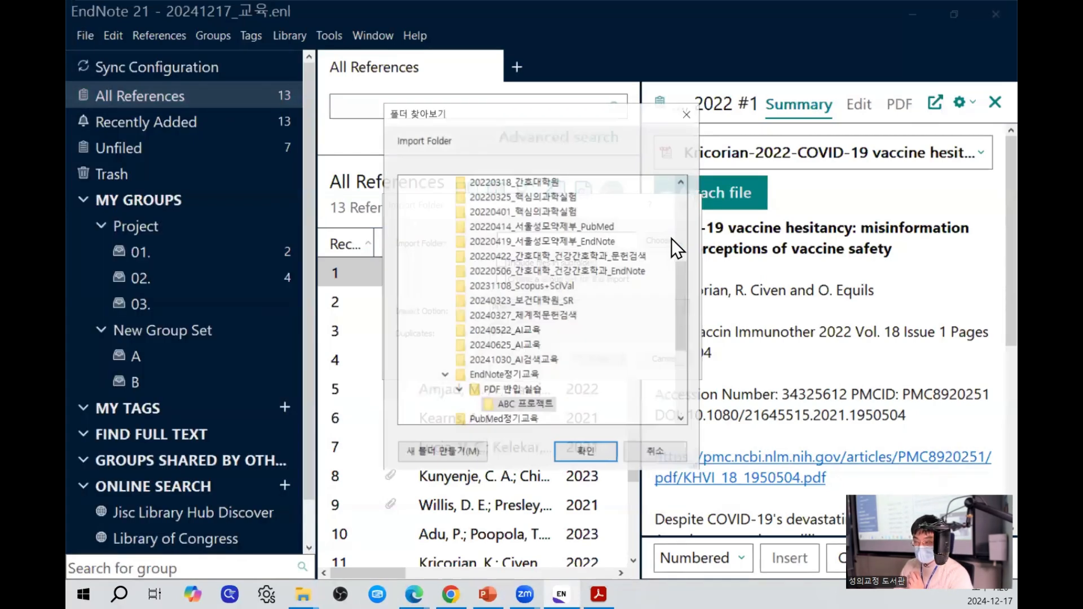
{"action": "left_click", "coordinate": [586, 453]}
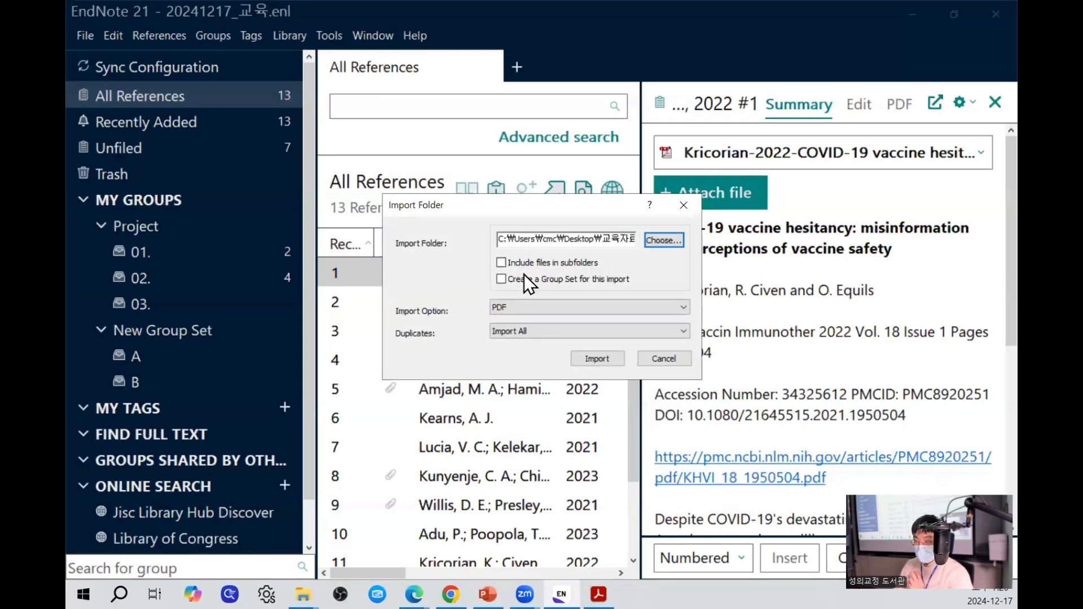
Include files in subfolders, create a group set for this import, and run it with the PDF option and Import All duplicates.
{"action": "left_click", "coordinate": [500, 262]}
{"action": "left_click", "coordinate": [500, 279]}
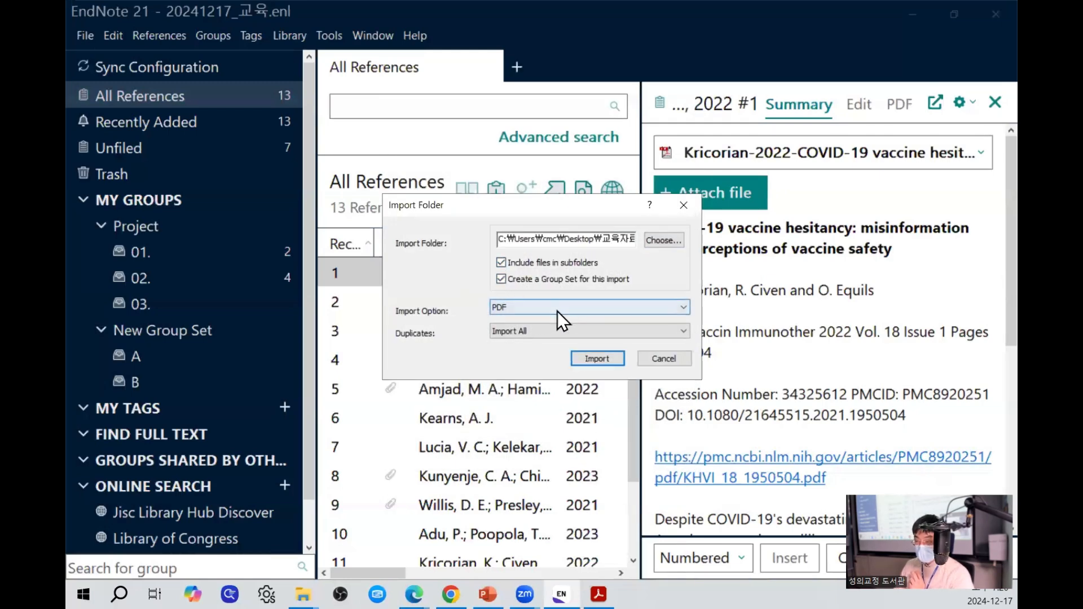
{"action": "left_click", "coordinate": [557, 309]}
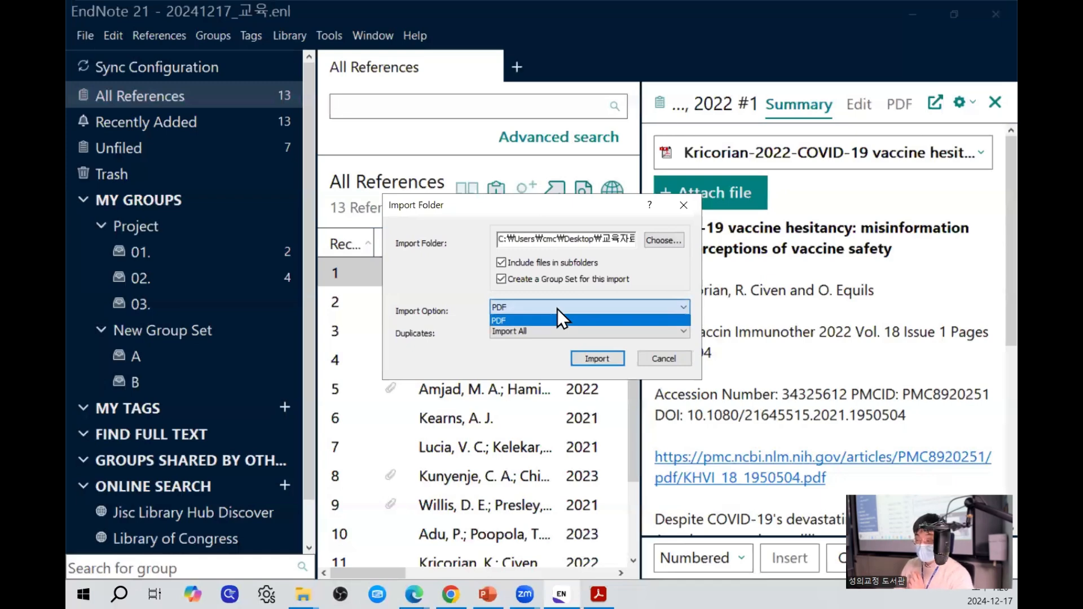
{"action": "left_click", "coordinate": [558, 312]}
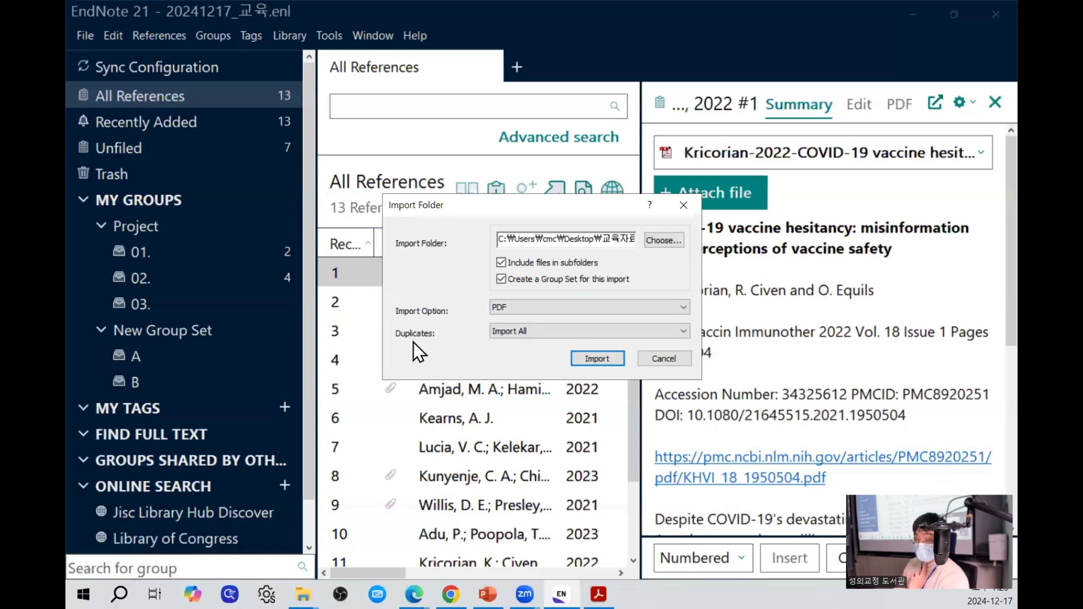
{"action": "left_click", "coordinate": [603, 358]}
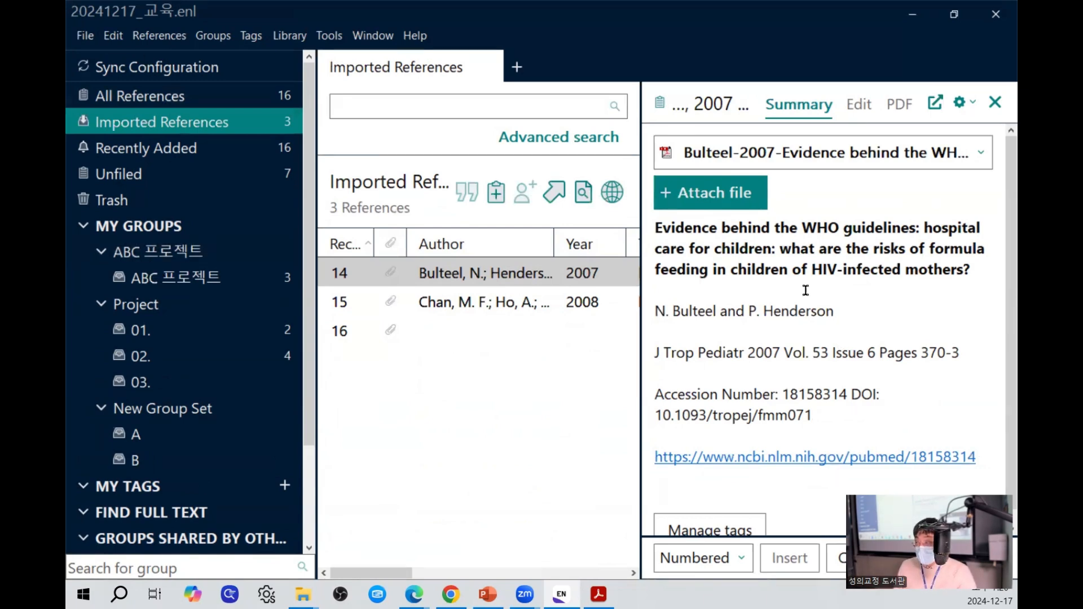
Open and close the PDF attached to record 14, and examine the record's imported bibliographic fields.
{"action": "left_click", "coordinate": [783, 152]}
{"action": "left_click", "coordinate": [753, 183]}
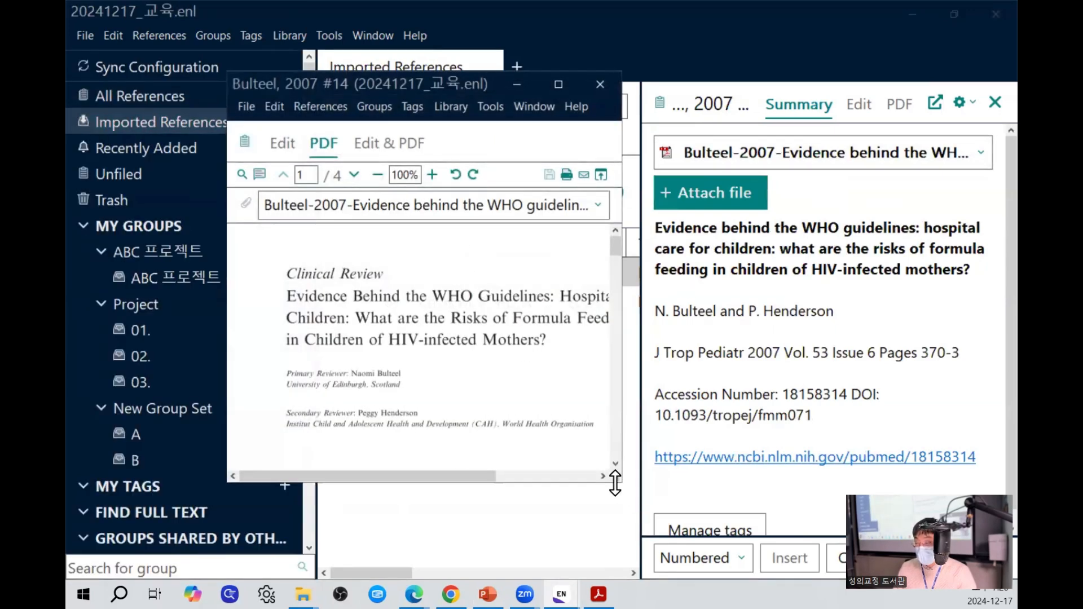
{"action": "left_click", "coordinate": [600, 83]}
{"action": "left_click", "coordinate": [859, 104]}
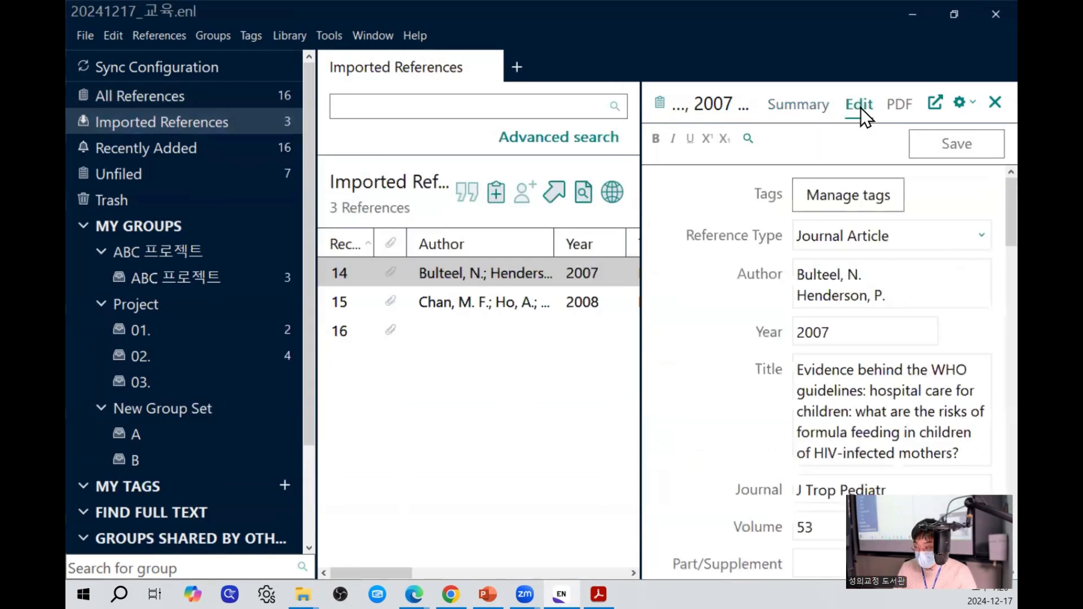
{"action": "scroll", "coordinate": [981, 226], "scroll_direction": "down", "scroll_amount": 2}
{"action": "scroll", "coordinate": [980, 226], "scroll_direction": "down", "scroll_amount": 15}
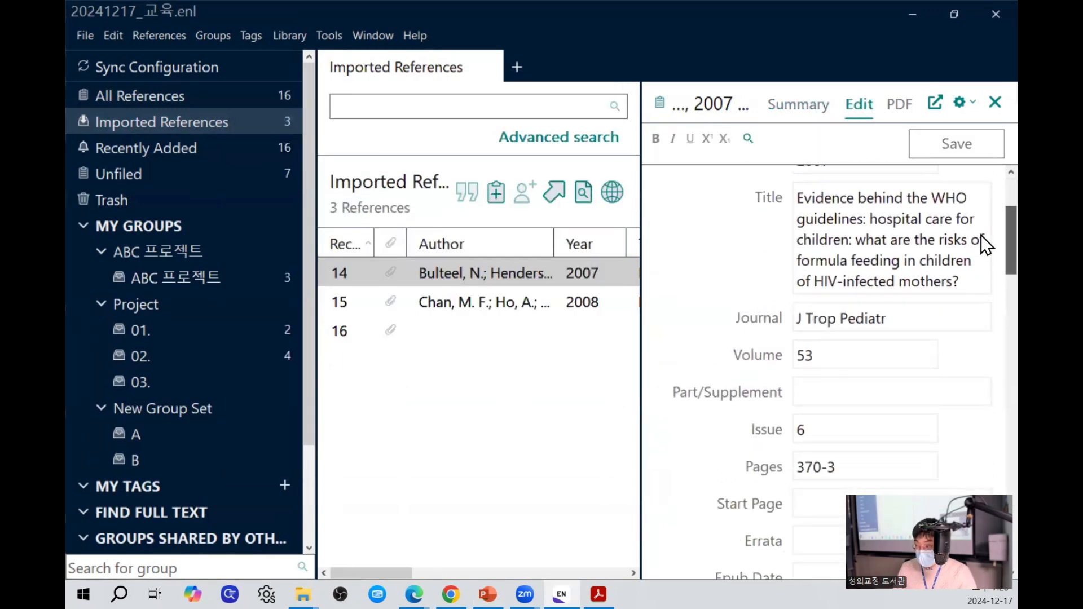
{"action": "scroll", "coordinate": [981, 451], "scroll_direction": "down", "scroll_amount": 3}
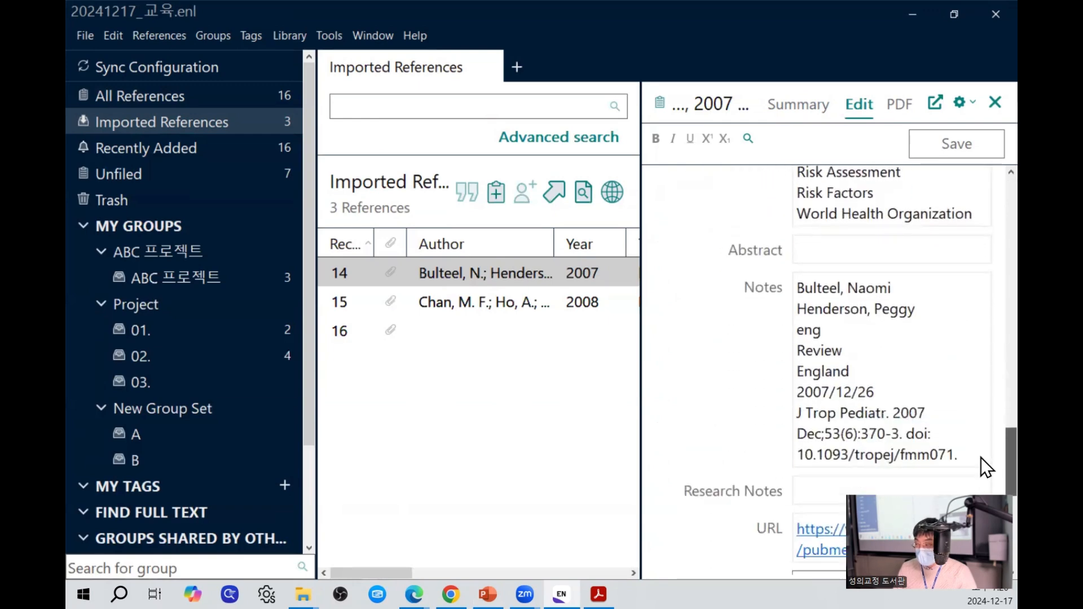
{"action": "left_click", "coordinate": [820, 107]}
Review the summary and abstract of imported record 15.
{"action": "left_click", "coordinate": [541, 305]}
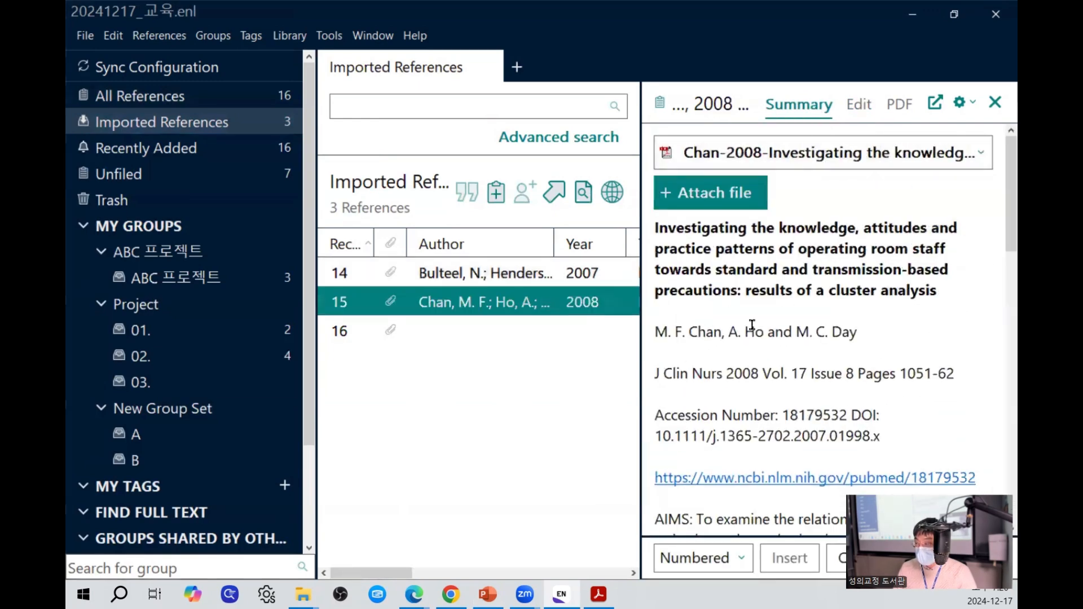
{"action": "left_click_drag", "start_coordinate": [1001, 192], "coordinate": [1001, 305]}
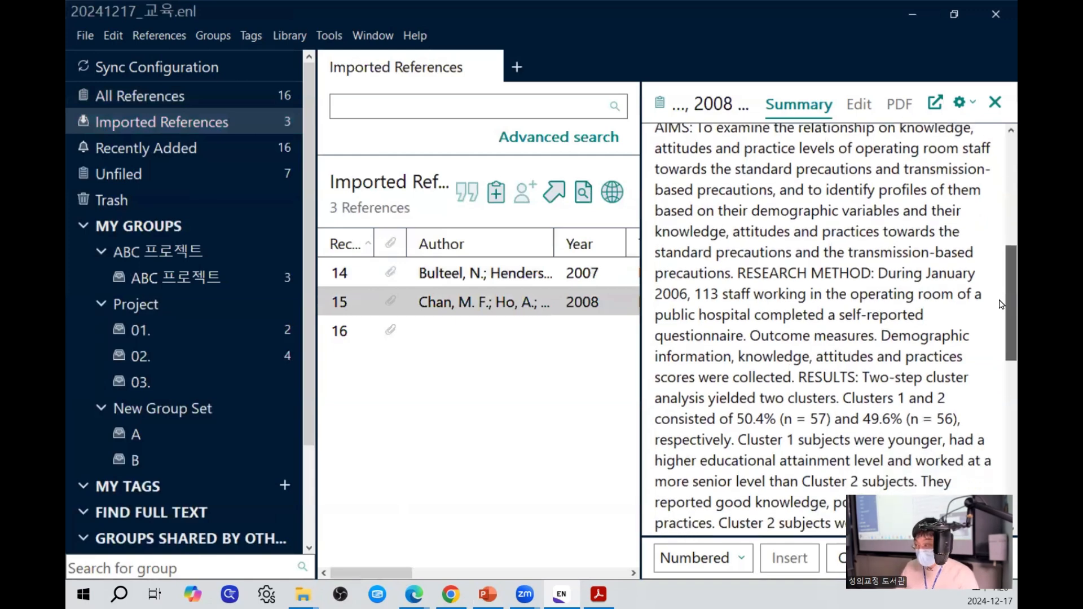
{"action": "left_click_drag", "start_coordinate": [1001, 304], "coordinate": [1002, 169]}
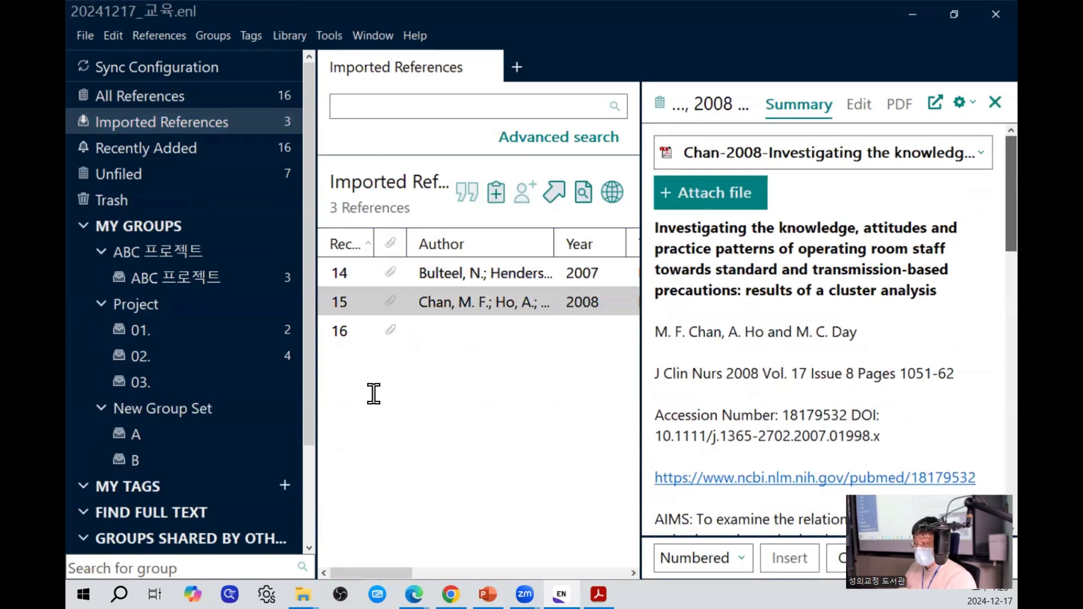
Examine the editable fields of imported record 16 and select its title text.
{"action": "left_click", "coordinate": [432, 330]}
{"action": "left_click", "coordinate": [822, 105]}
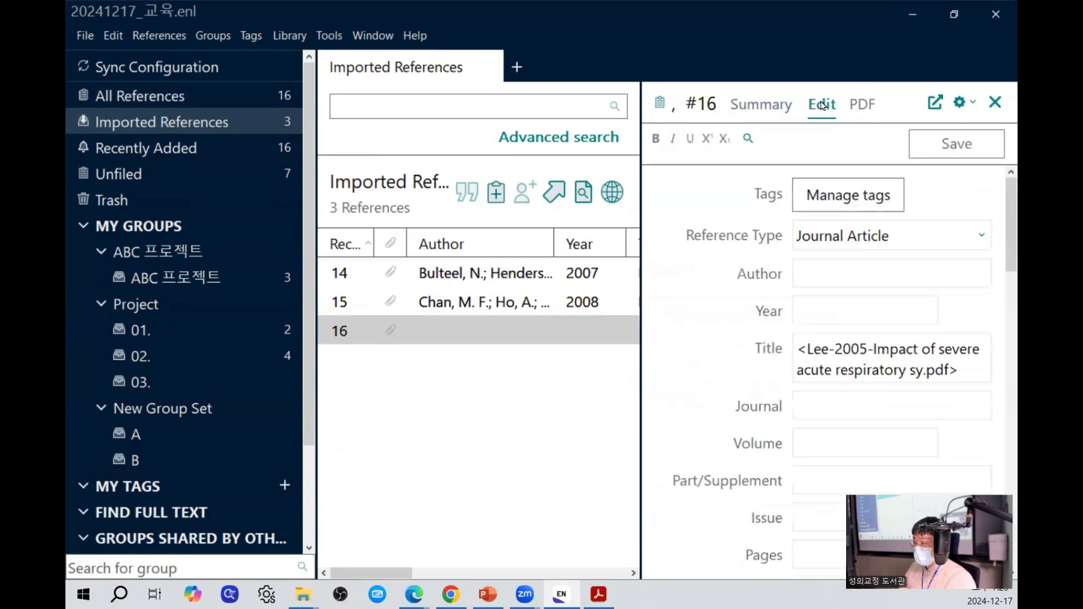
{"action": "left_click_drag", "start_coordinate": [959, 370], "coordinate": [785, 350]}
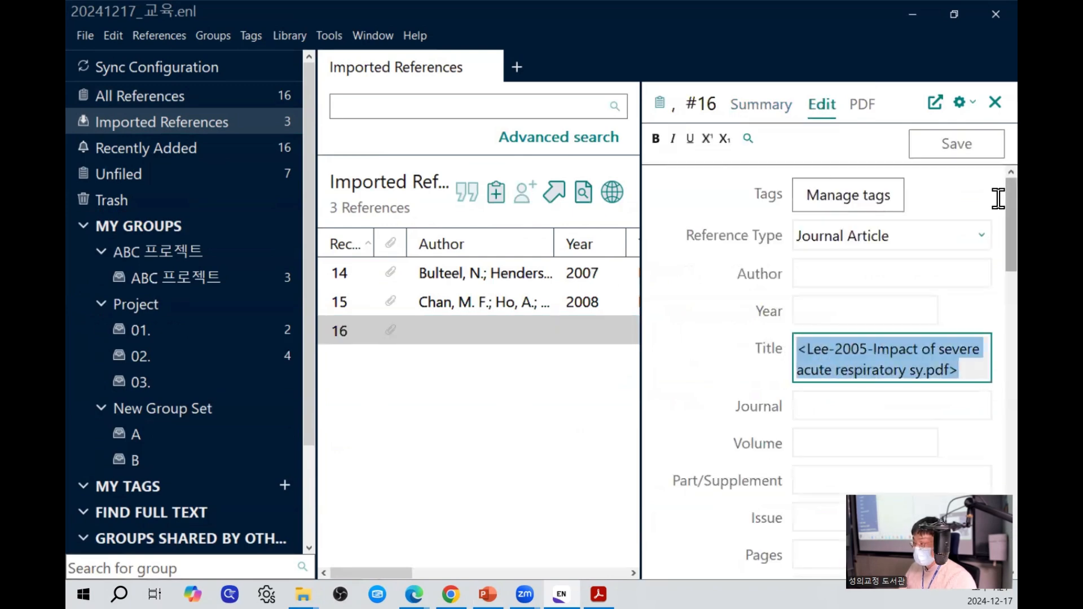
{"action": "scroll", "coordinate": [998, 248], "scroll_direction": "down", "scroll_amount": 3}
{"action": "scroll", "coordinate": [998, 248], "scroll_direction": "down", "scroll_amount": 10}
{"action": "scroll", "coordinate": [998, 415], "scroll_direction": "up", "scroll_amount": 15}
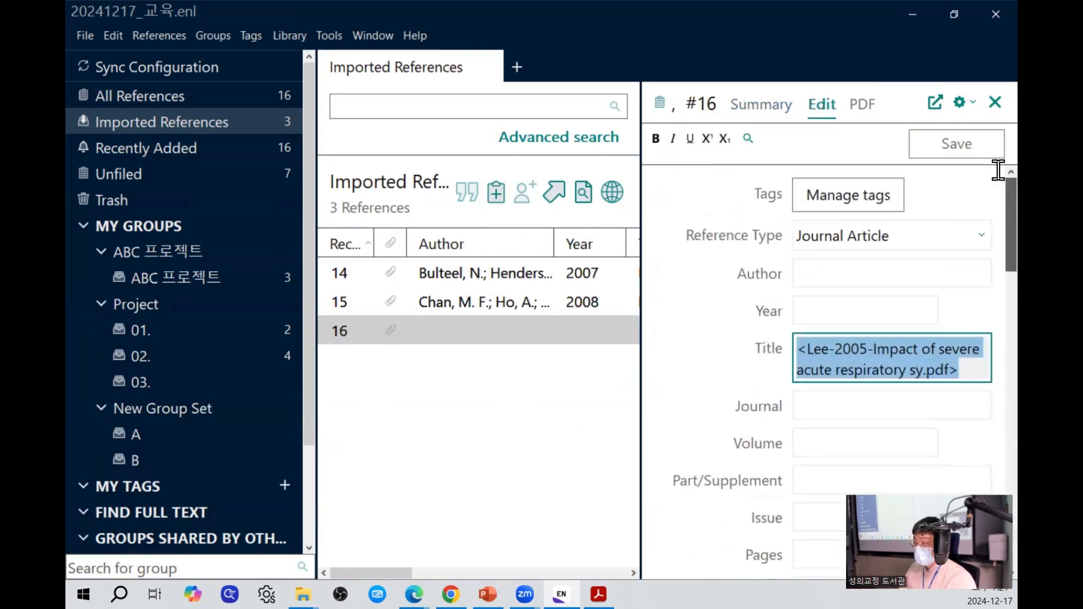
Open record 16's attached PDF in an enlarged viewer, select the article title on page 2, and close the viewer.
{"action": "left_click", "coordinate": [762, 105]}
{"action": "left_click", "coordinate": [783, 164]}
{"action": "left_click", "coordinate": [782, 168]}
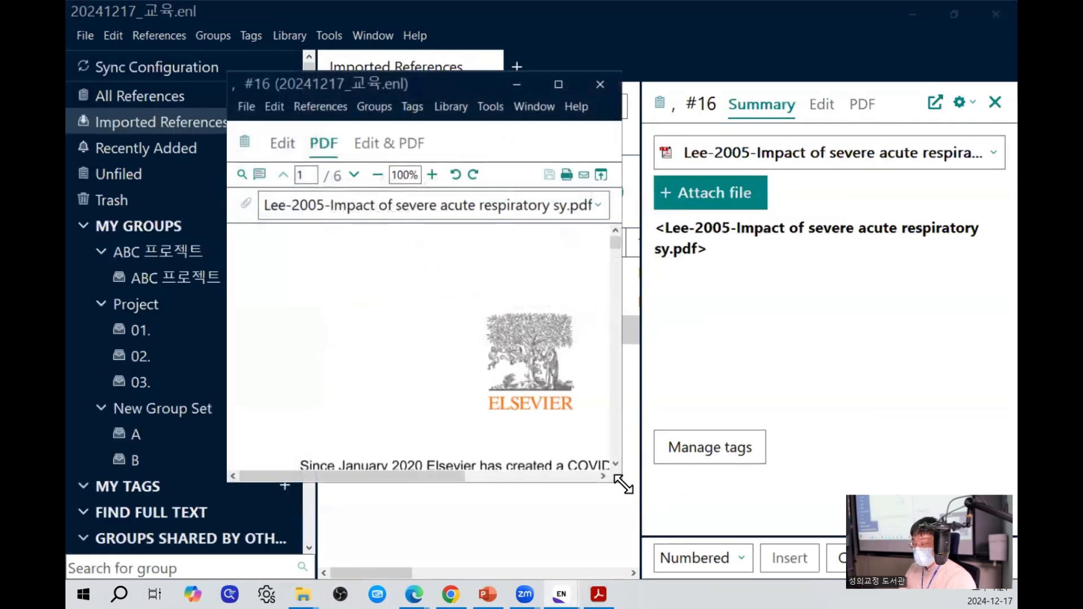
{"action": "left_click_drag", "start_coordinate": [624, 484], "coordinate": [886, 547]}
{"action": "left_click_drag", "start_coordinate": [880, 253], "coordinate": [886, 304]}
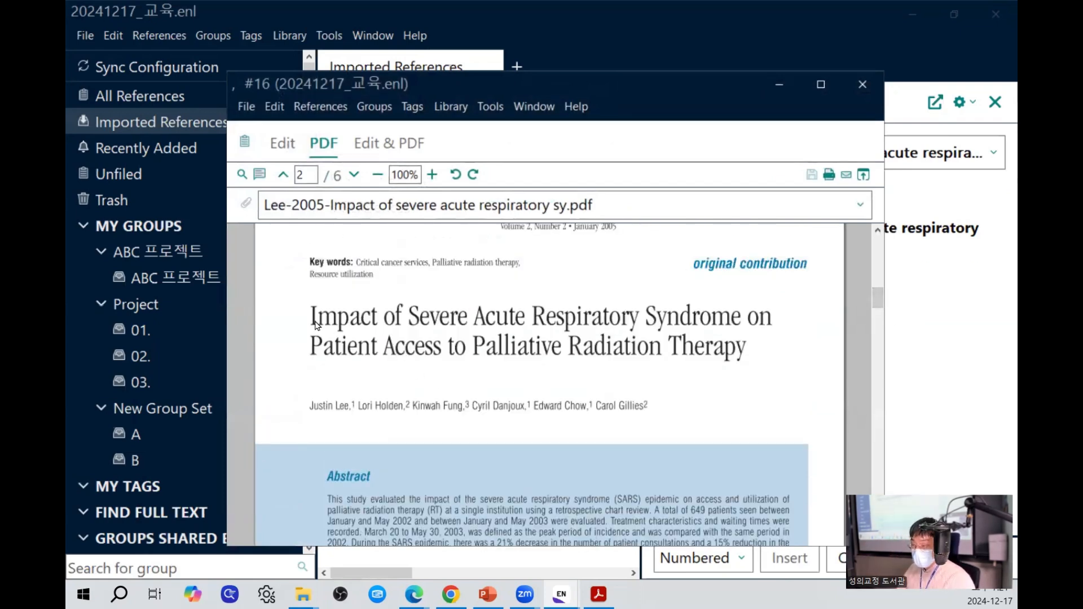
{"action": "left_click_drag", "start_coordinate": [316, 325], "coordinate": [756, 350]}
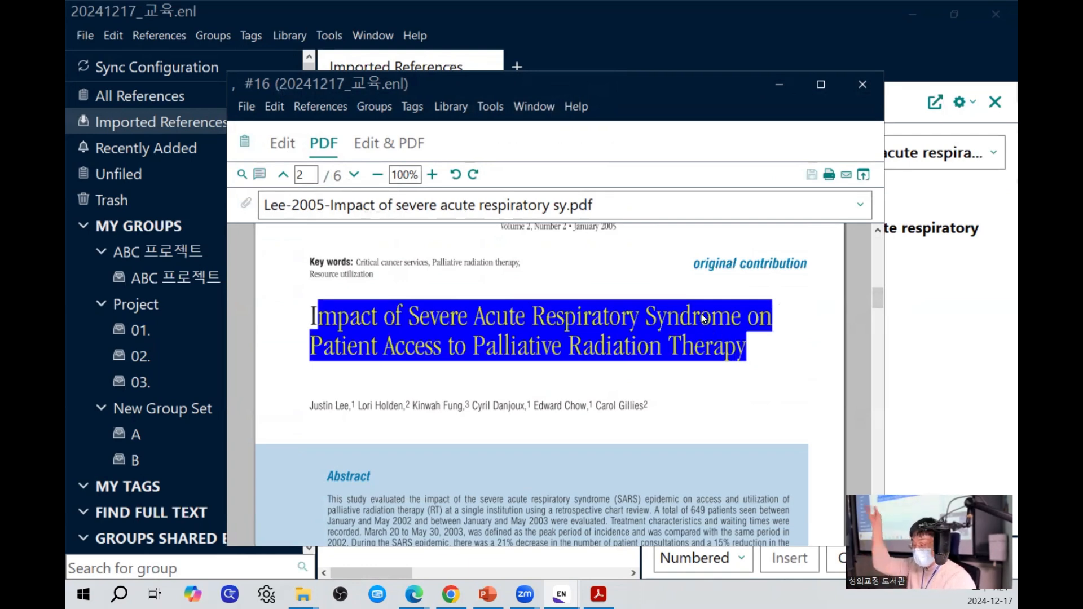
{"action": "left_click", "coordinate": [861, 85]}
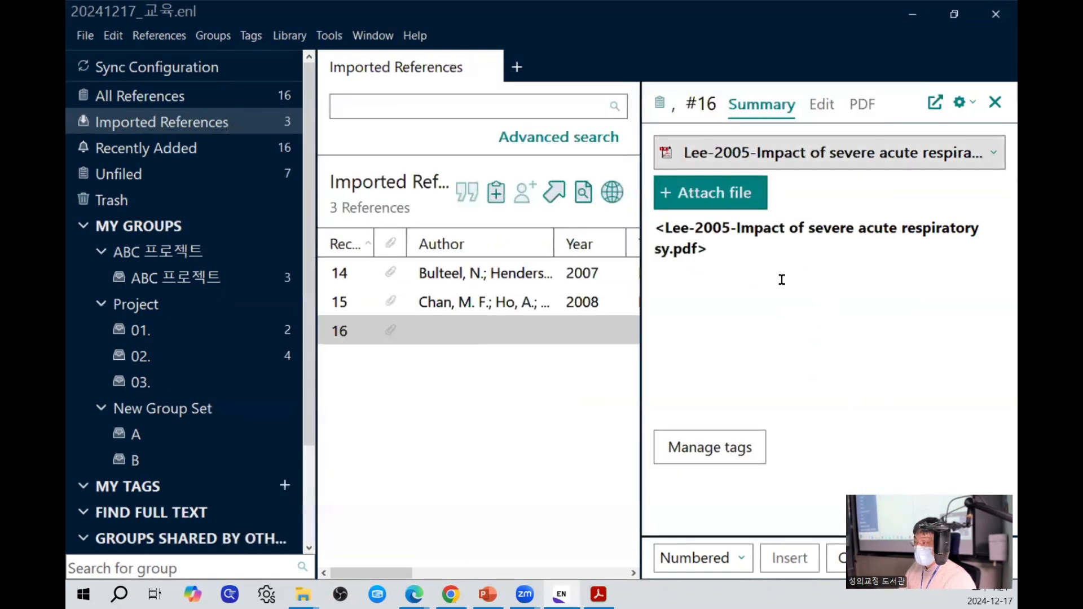
Go back to record 16's editable fields and activate the empty DOI field.
{"action": "left_click", "coordinate": [822, 105]}
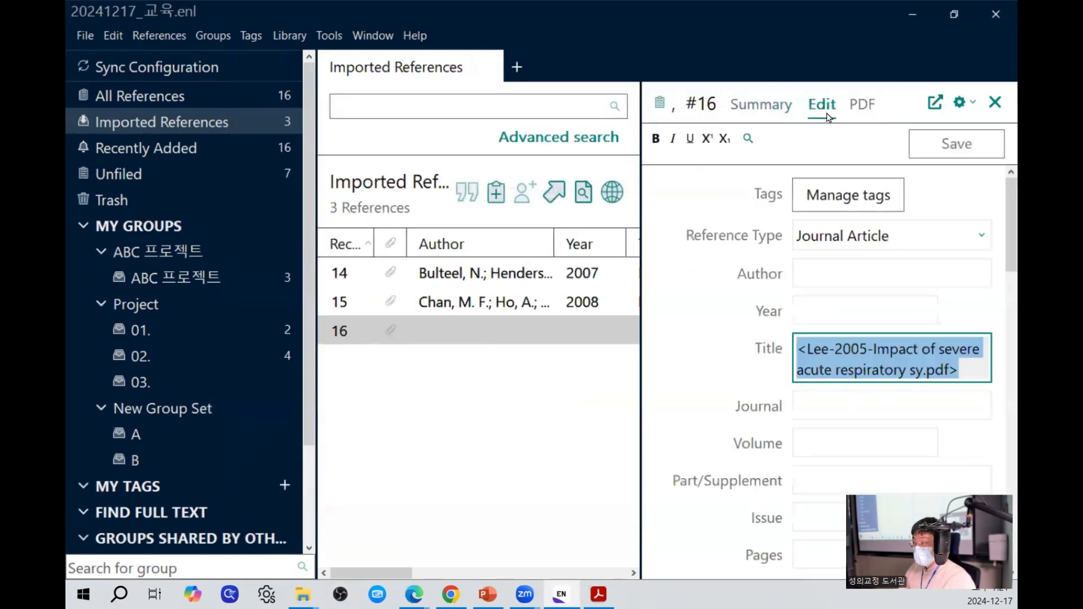
{"action": "scroll", "coordinate": [981, 232], "scroll_direction": "down", "scroll_amount": 1}
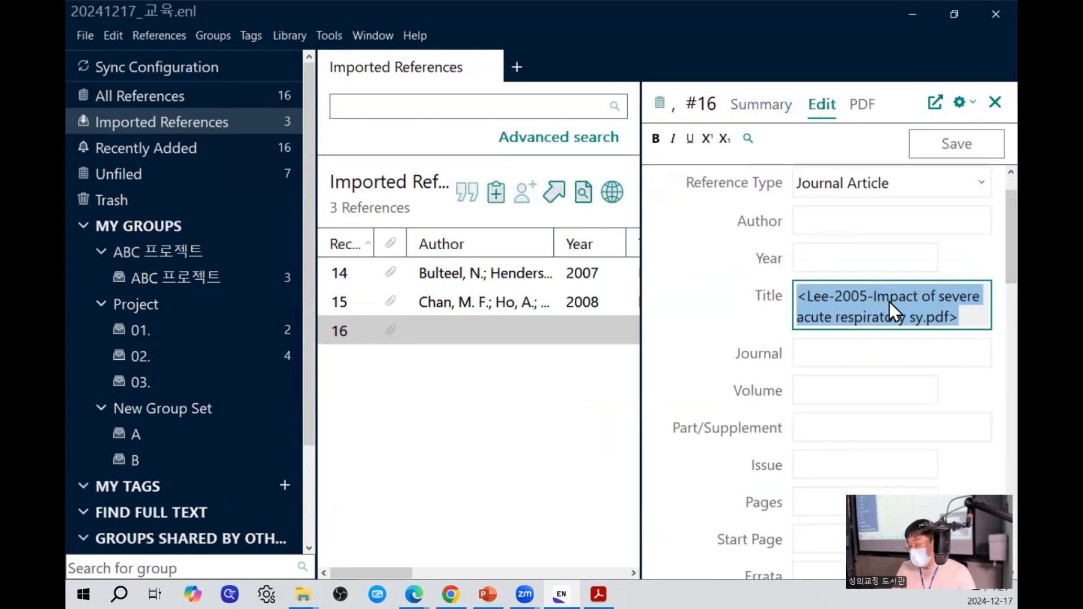
{"action": "scroll", "coordinate": [980, 236], "scroll_direction": "down", "scroll_amount": 9}
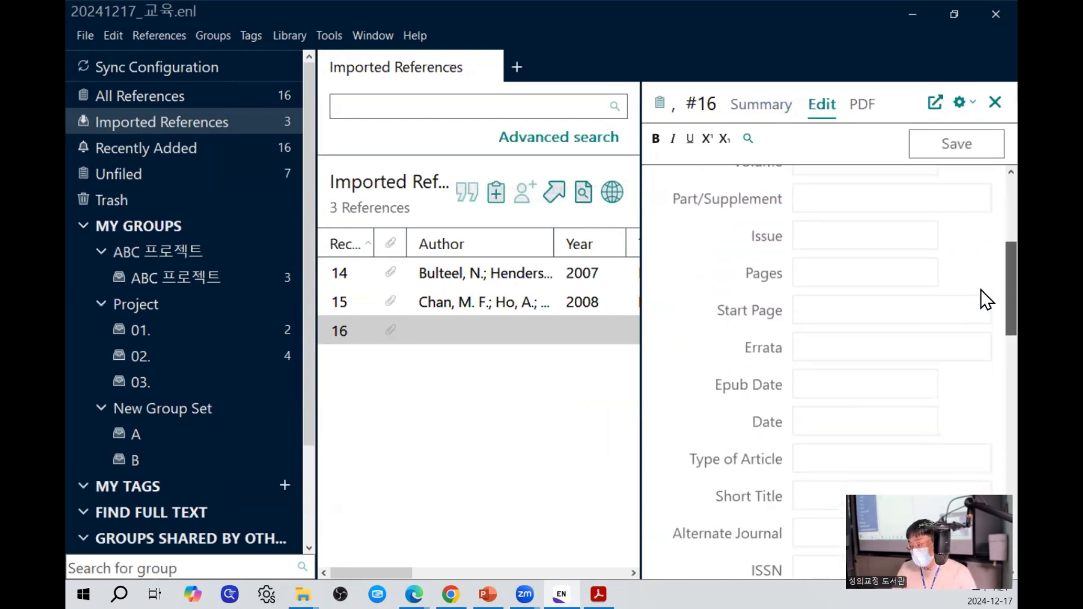
{"action": "scroll", "coordinate": [980, 346], "scroll_direction": "down", "scroll_amount": 1}
{"action": "left_click", "coordinate": [851, 322]}
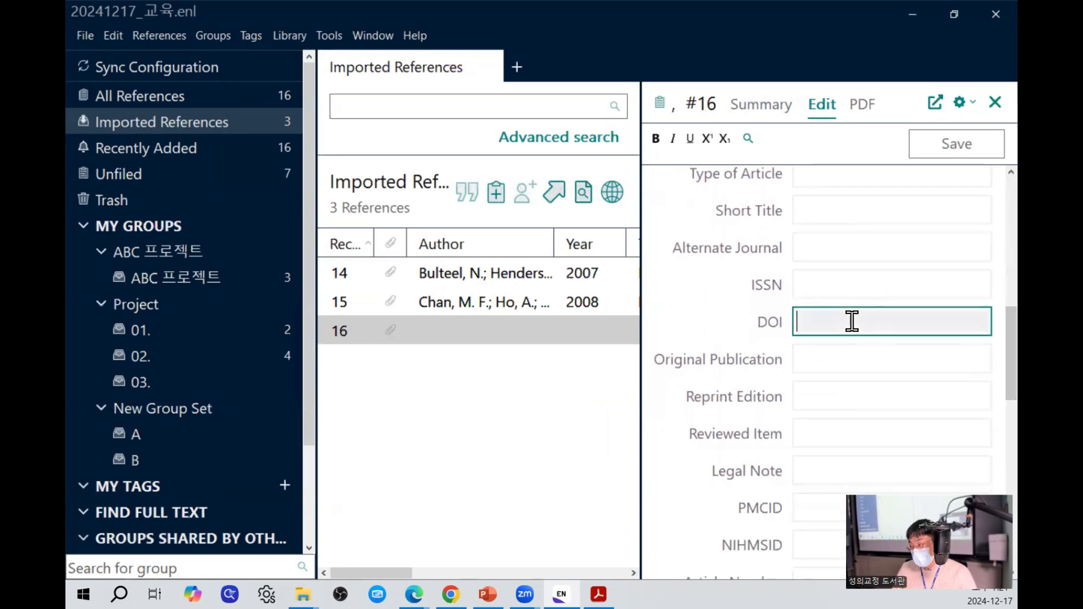
Switch to the PubMed article page in the Edge browser and copy the DOI 10.1080/21645515.2021.1950504.
{"action": "mouse_move", "coordinate": [409, 576]}
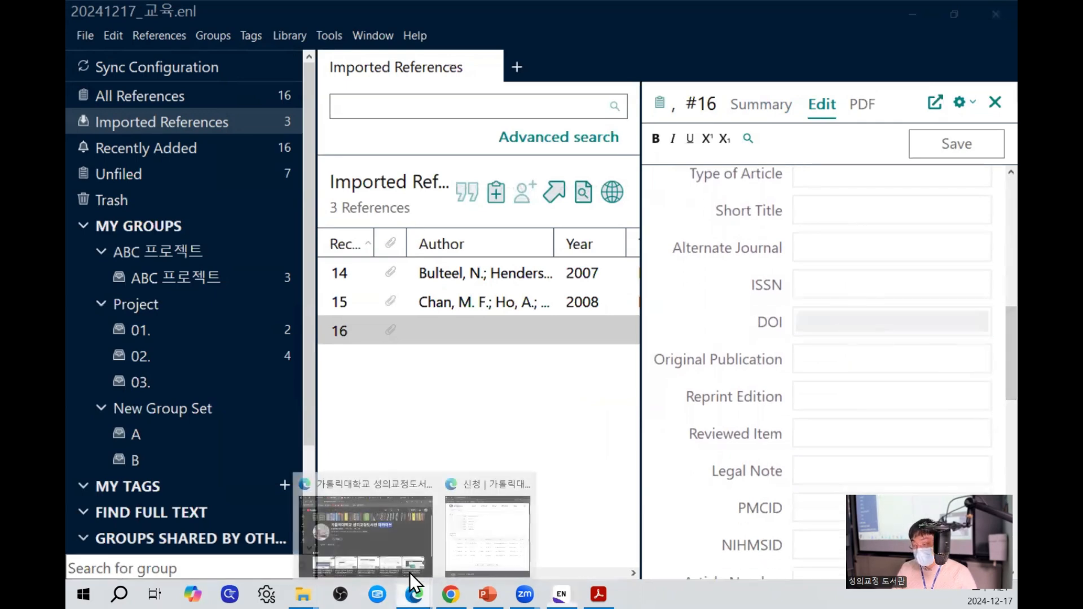
{"action": "left_click", "coordinate": [347, 562]}
{"action": "left_click", "coordinate": [499, 5]}
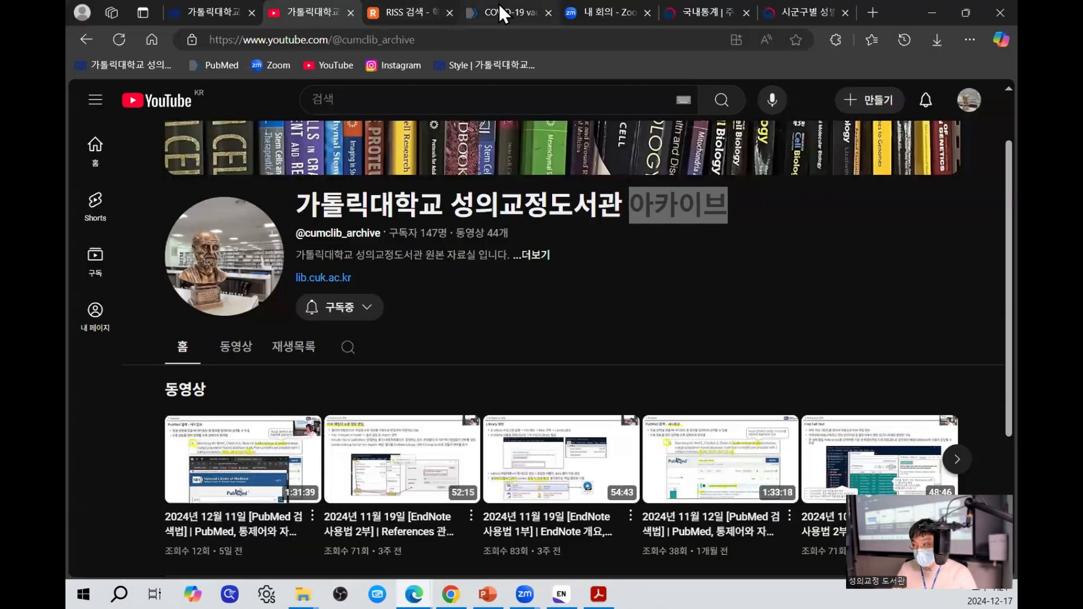
{"action": "left_click_drag", "start_coordinate": [676, 280], "coordinate": [486, 280]}
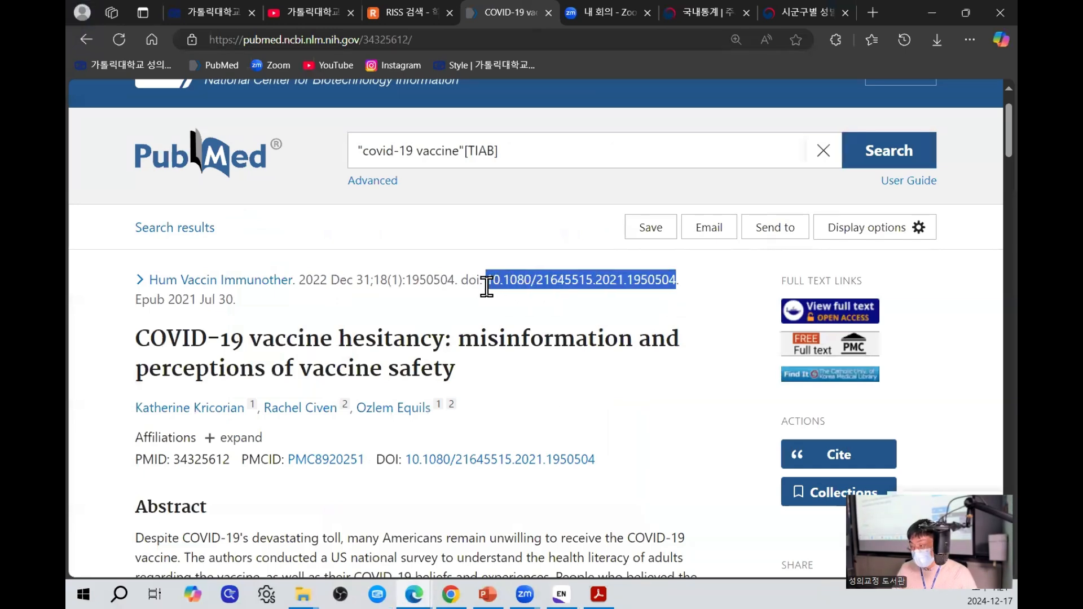
{"action": "right_click", "coordinate": [556, 280]}
{"action": "left_click", "coordinate": [610, 299]}
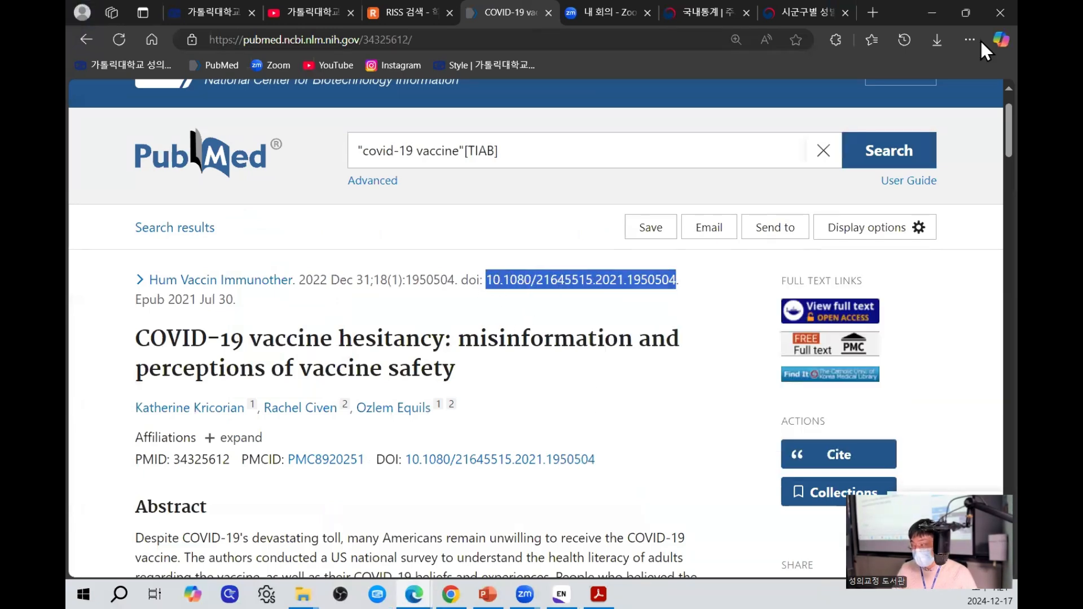
Return to EndNote, paste 10.1080/21645515.2021.1950504 as record 16's DOI, and save the record.
{"action": "left_click", "coordinate": [926, 14]}
{"action": "key", "text": "ctrl+v"}
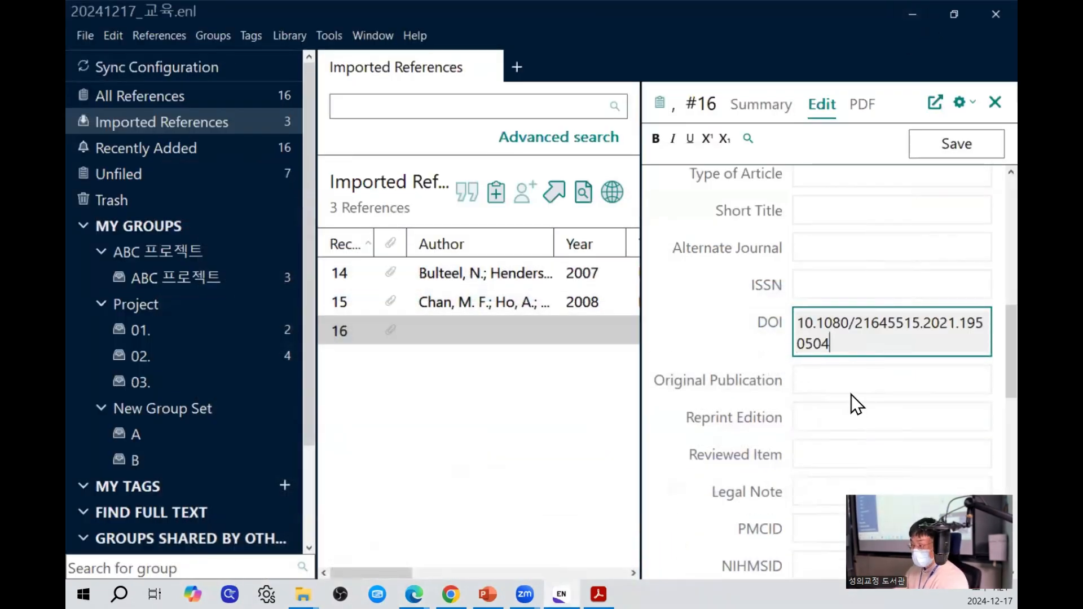
{"action": "left_click", "coordinate": [954, 147]}
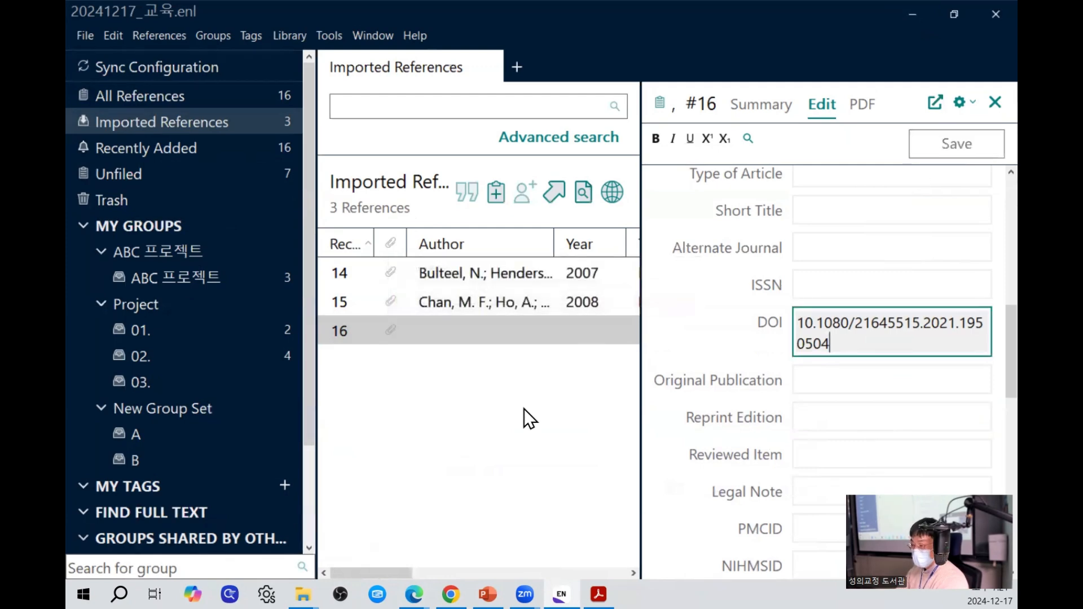
Run Find Reference Updates on record 16 and bring the update review window fully into view.
{"action": "left_click", "coordinate": [474, 332]}
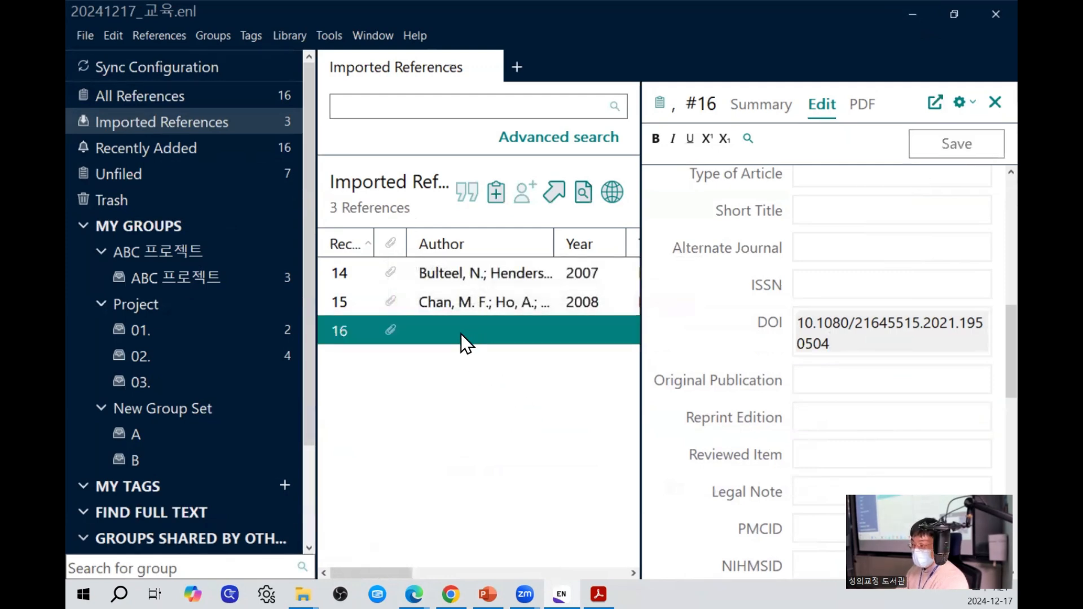
{"action": "right_click", "coordinate": [461, 334]}
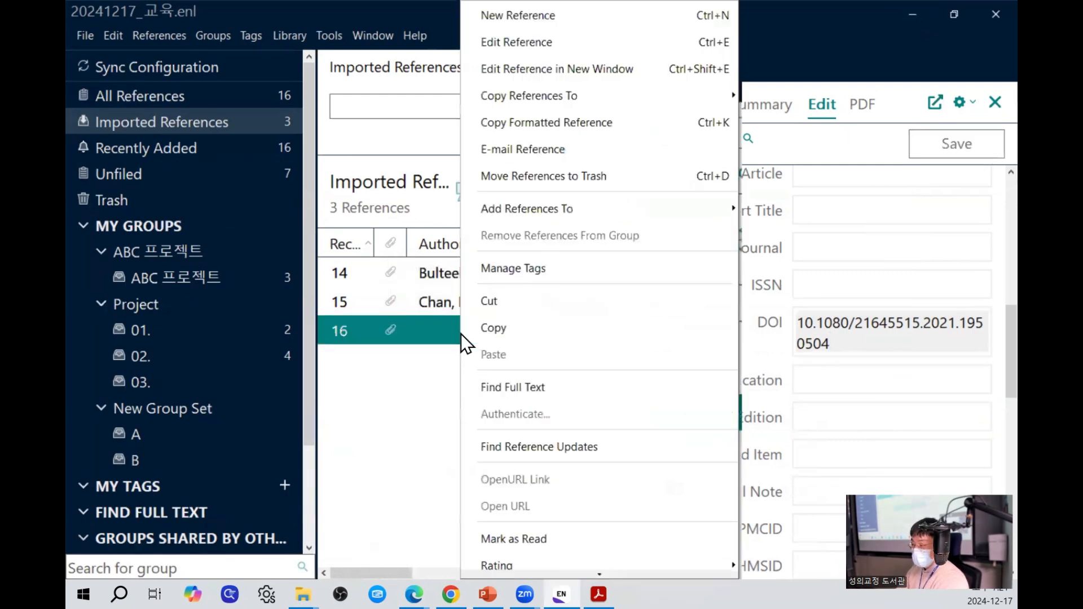
{"action": "left_click", "coordinate": [570, 450]}
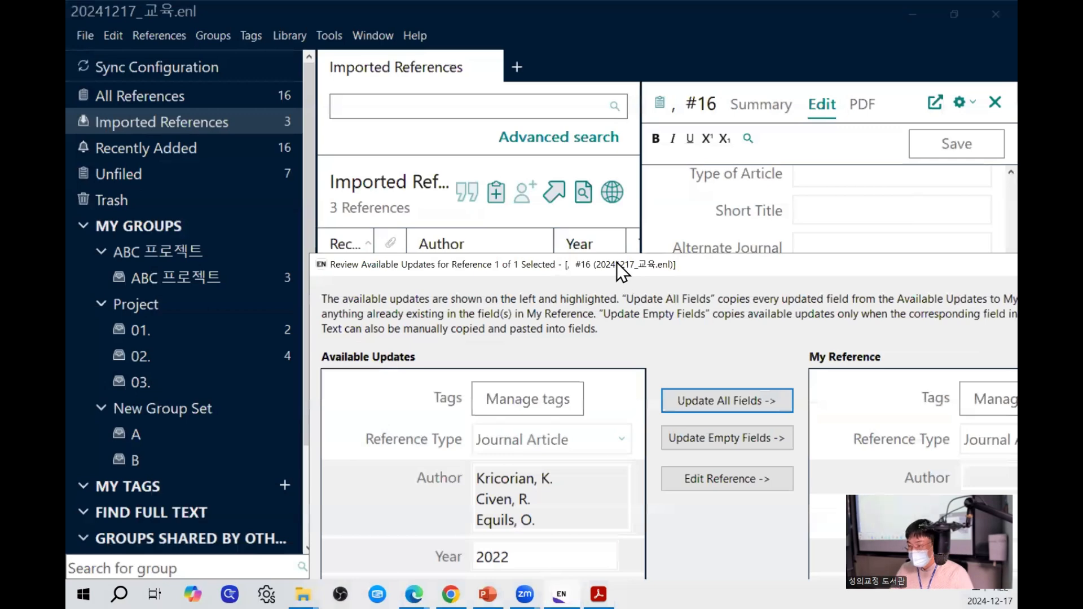
{"action": "left_click_drag", "start_coordinate": [617, 262], "coordinate": [468, 71]}
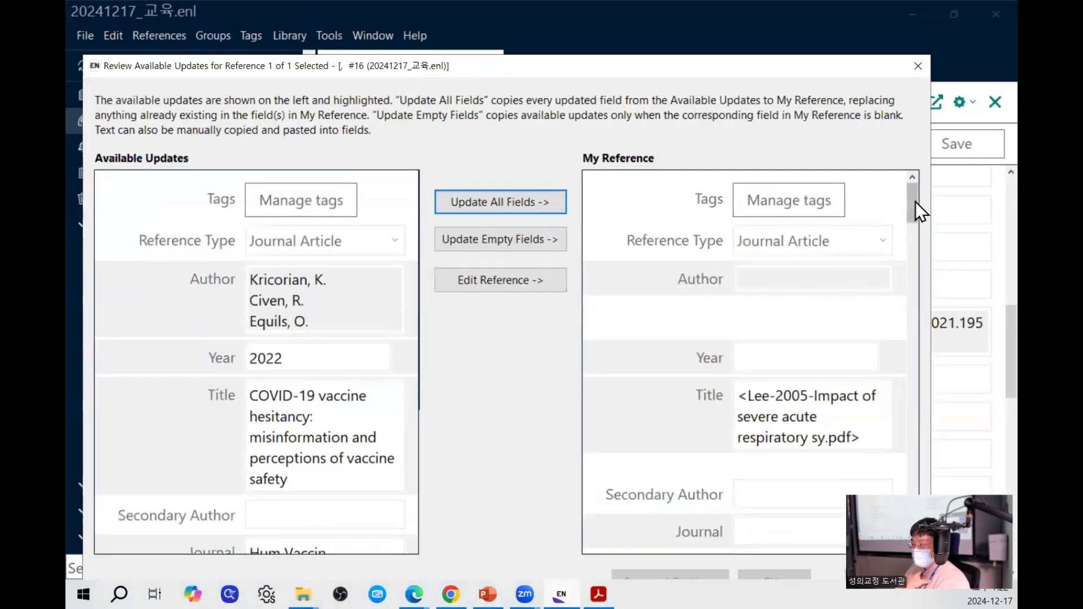
Compare the available updates with record 16's current data, checking the DOI, author, title and journal fields.
{"action": "left_click_drag", "start_coordinate": [915, 202], "coordinate": [918, 307]}
{"action": "left_click_drag", "start_coordinate": [853, 320], "coordinate": [728, 298]}
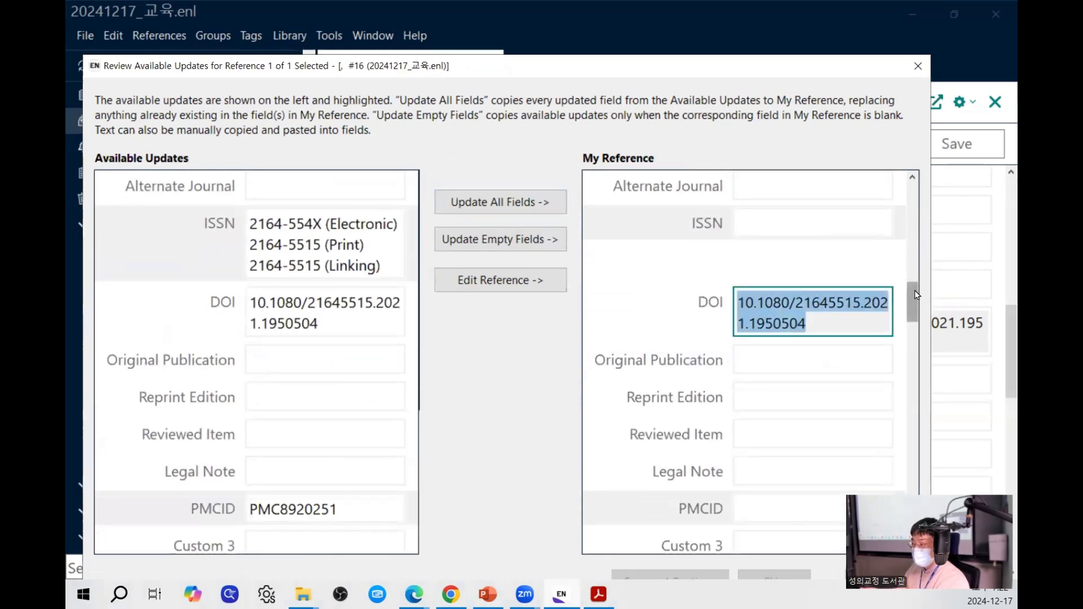
{"action": "left_click_drag", "start_coordinate": [915, 291], "coordinate": [912, 188]}
{"action": "left_click_drag", "start_coordinate": [262, 285], "coordinate": [251, 278]}
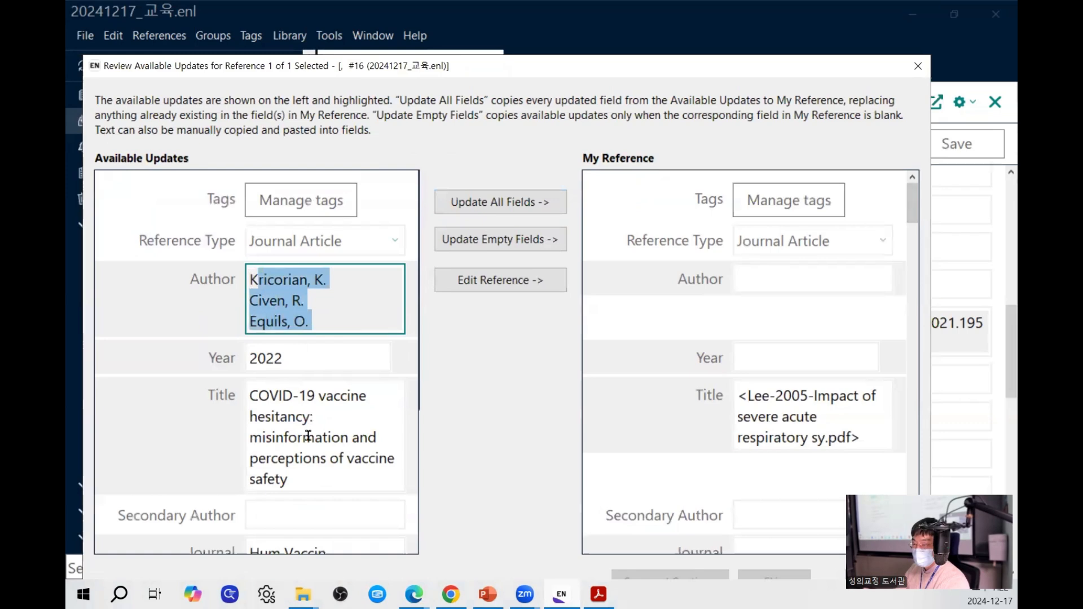
{"action": "left_click_drag", "start_coordinate": [313, 476], "coordinate": [228, 392]}
{"action": "scroll", "coordinate": [265, 459], "scroll_direction": "down", "scroll_amount": 1}
{"action": "left_click_drag", "start_coordinate": [336, 502], "coordinate": [256, 491]}
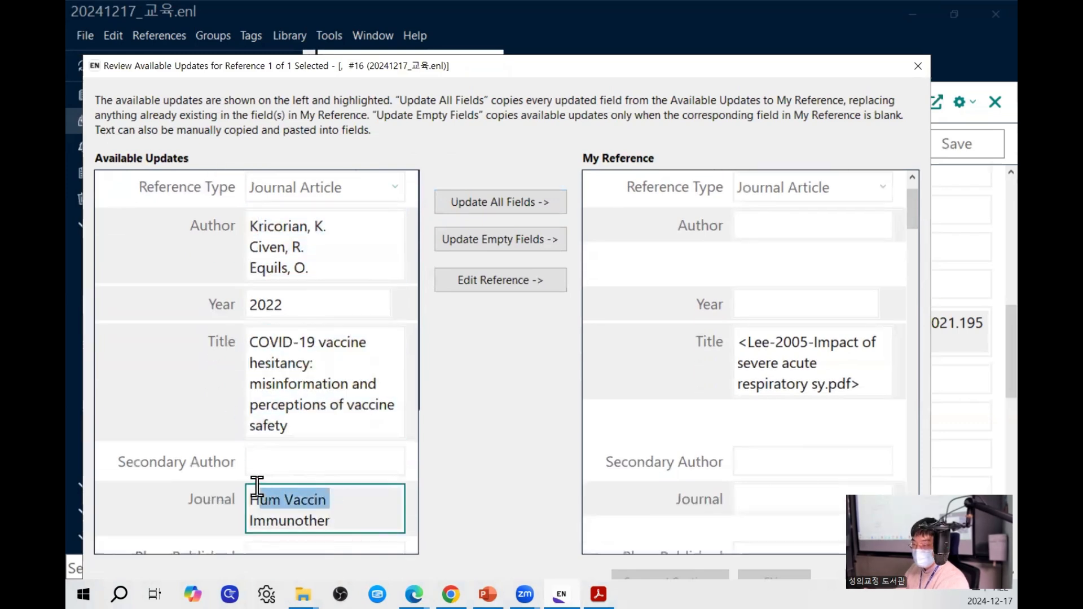
{"action": "scroll", "coordinate": [273, 506], "scroll_direction": "down", "scroll_amount": 1}
{"action": "scroll", "coordinate": [304, 442], "scroll_direction": "up", "scroll_amount": 2}
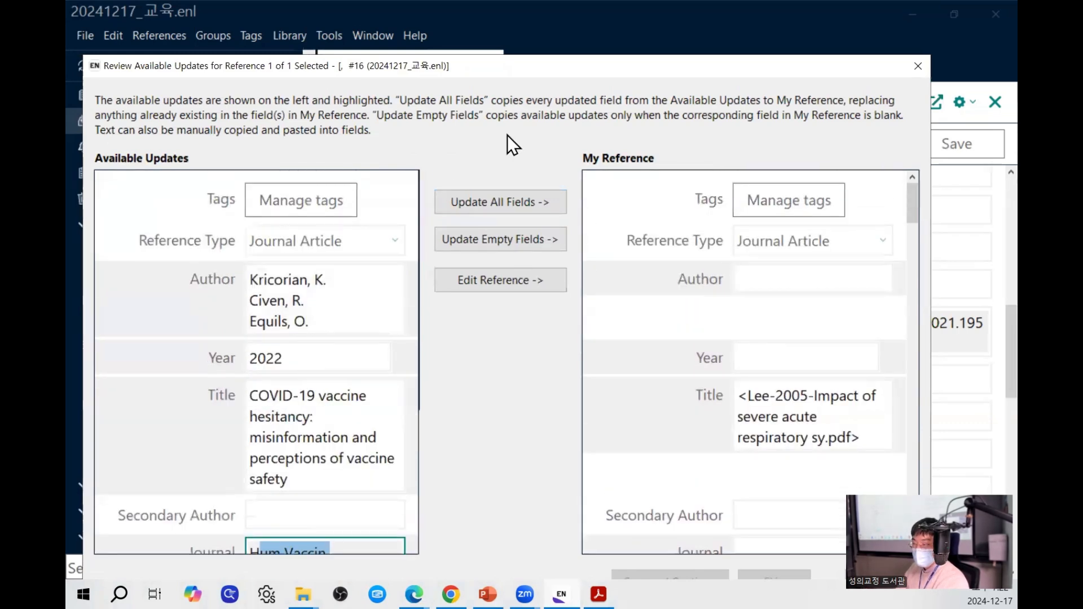
Update all fields of record 16 with the available data and review its summary and abstract.
{"action": "left_click", "coordinate": [523, 206]}
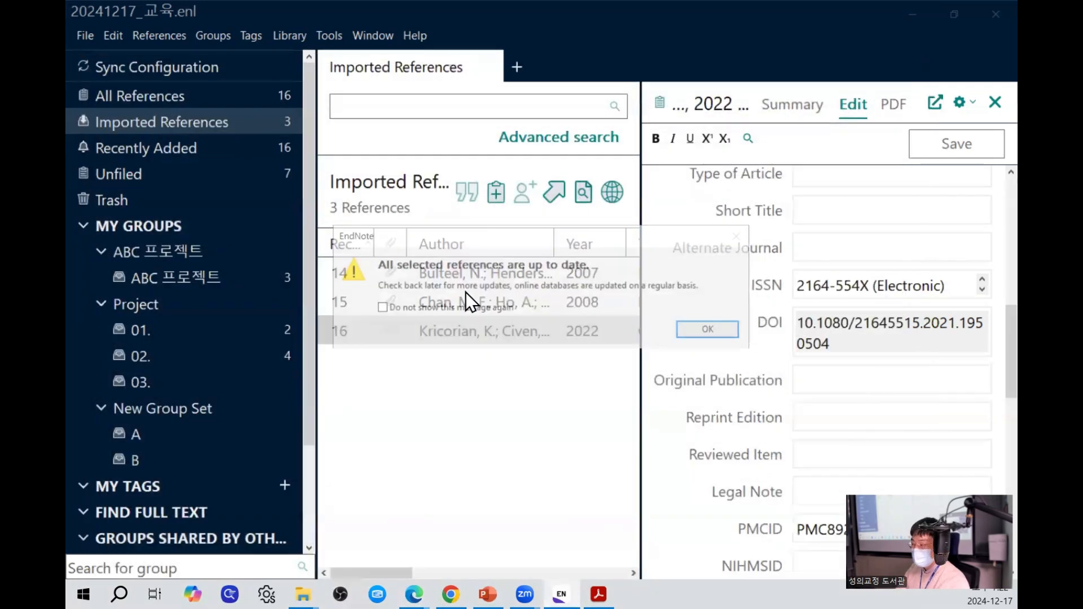
{"action": "left_click", "coordinate": [715, 334]}
{"action": "left_click", "coordinate": [793, 105]}
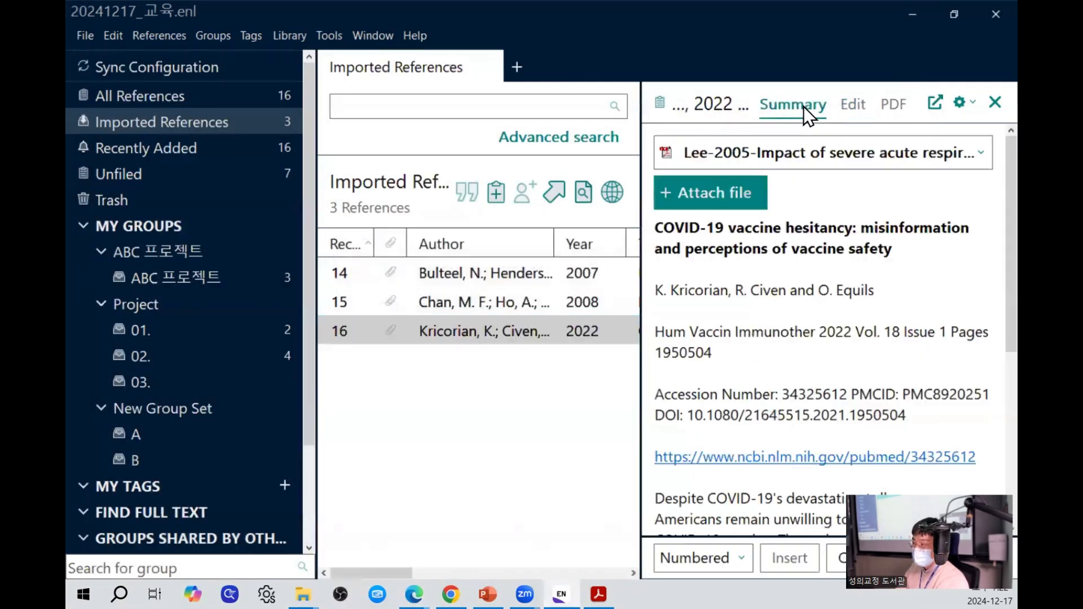
{"action": "scroll", "coordinate": [981, 253], "scroll_direction": "down", "scroll_amount": 3}
{"action": "scroll", "coordinate": [981, 309], "scroll_direction": "down", "scroll_amount": 4}
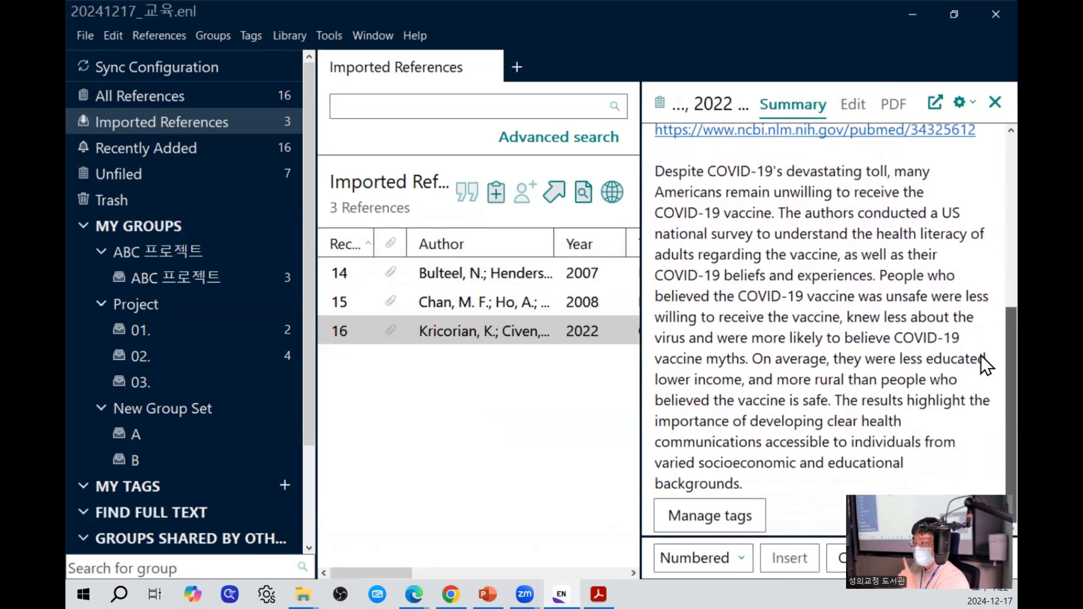
Examine record 16's editable fields from the author data down to the identifiers and select the DOI text.
{"action": "left_click", "coordinate": [855, 105]}
{"action": "scroll", "coordinate": [981, 237], "scroll_direction": "up", "scroll_amount": 5}
{"action": "scroll", "coordinate": [970, 225], "scroll_direction": "up", "scroll_amount": 5}
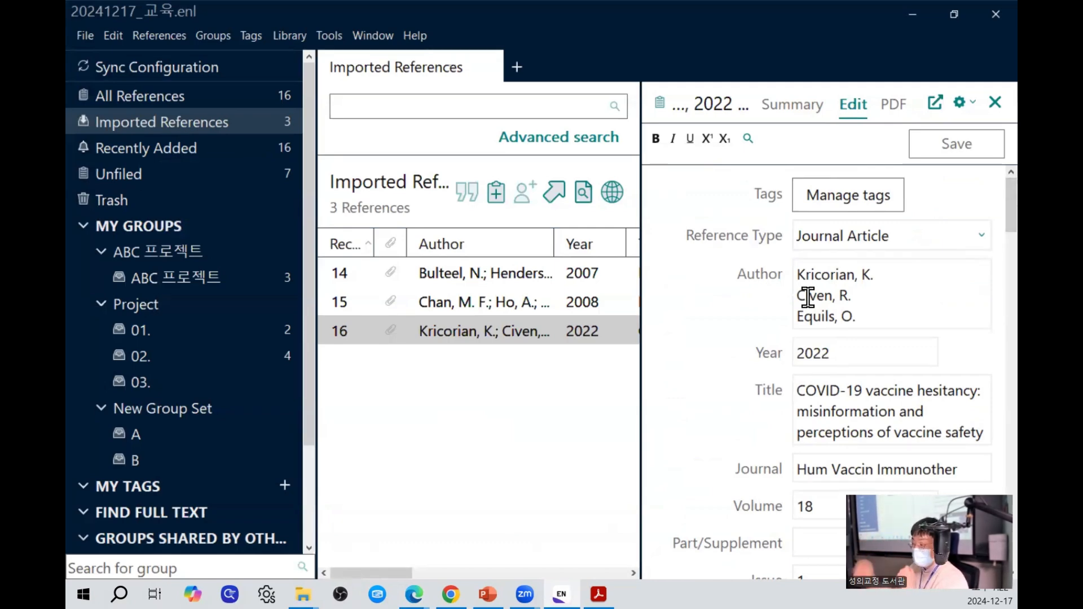
{"action": "scroll", "coordinate": [981, 211], "scroll_direction": "down", "scroll_amount": 1}
{"action": "scroll", "coordinate": [980, 208], "scroll_direction": "down", "scroll_amount": 10}
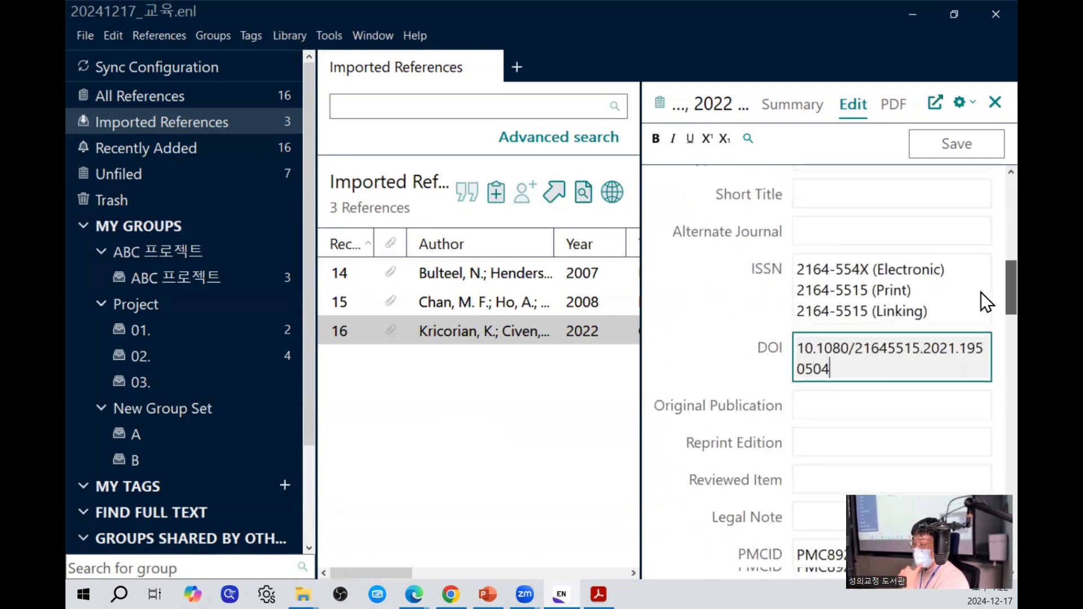
{"action": "scroll", "coordinate": [980, 314], "scroll_direction": "up", "scroll_amount": 2}
{"action": "left_click", "coordinate": [855, 259]}
{"action": "triple_click", "coordinate": [856, 259]}
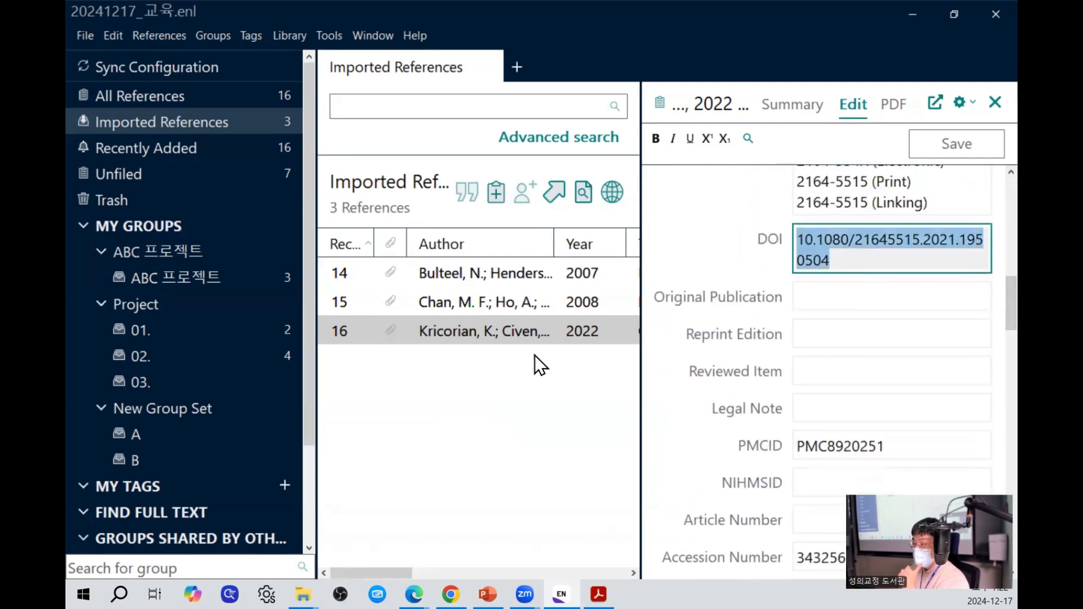
{"action": "right_click", "coordinate": [523, 336]}
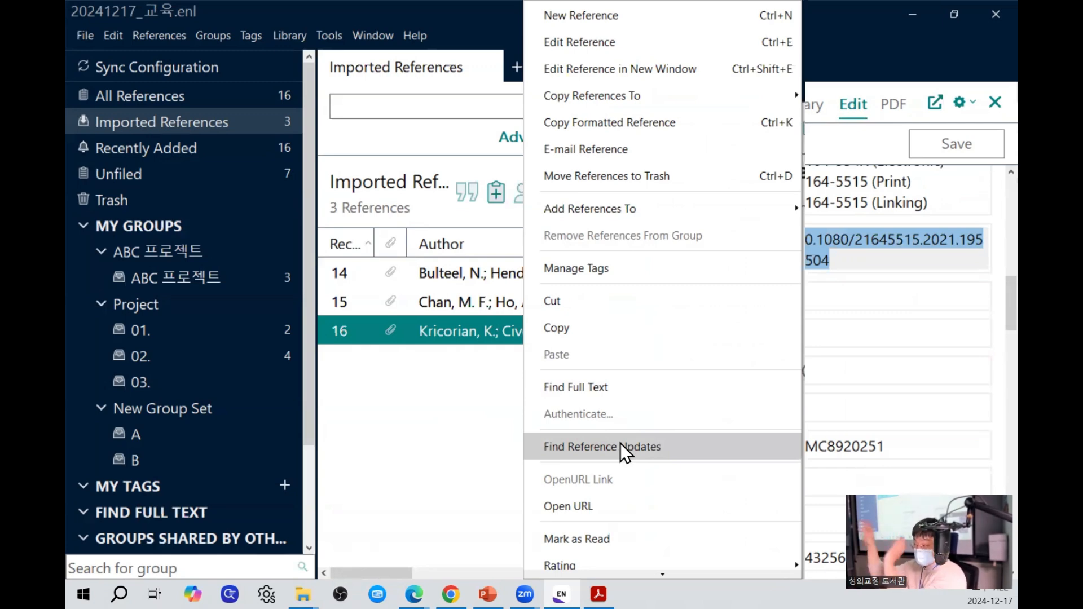
{"action": "left_click", "coordinate": [483, 412]}
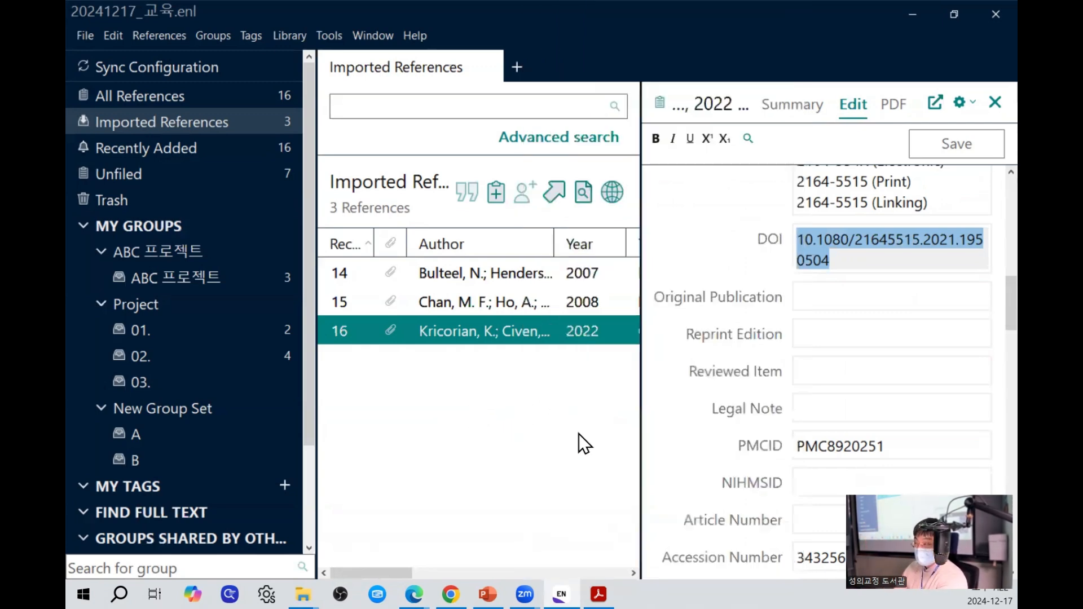
{"action": "right_click", "coordinate": [402, 338]}
Minimize EndNote, switch to the PowerPoint presentation, and start the slide show from the current slide on importing PDF data.
{"action": "left_click", "coordinate": [910, 17]}
{"action": "left_click", "coordinate": [910, 17]}
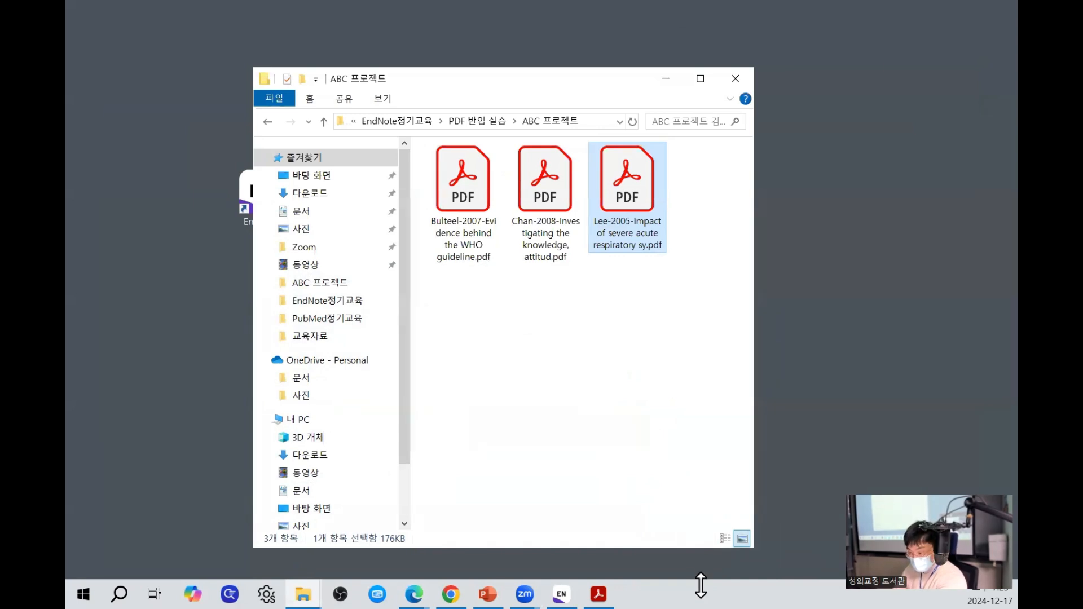
{"action": "left_click", "coordinate": [488, 594]}
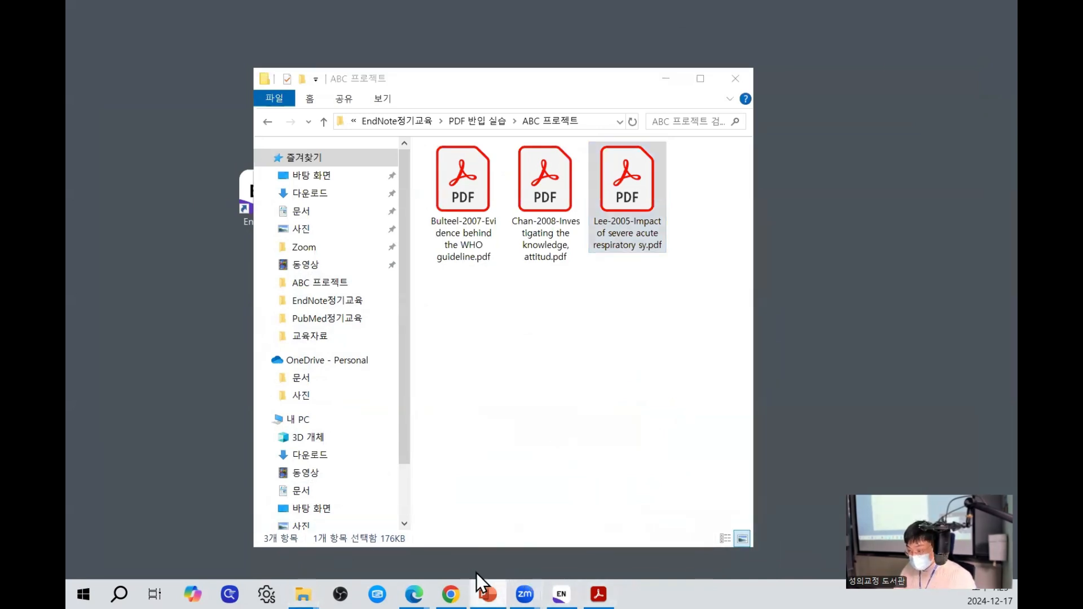
{"action": "left_click", "coordinate": [488, 585]}
{"action": "left_click", "coordinate": [447, 574]}
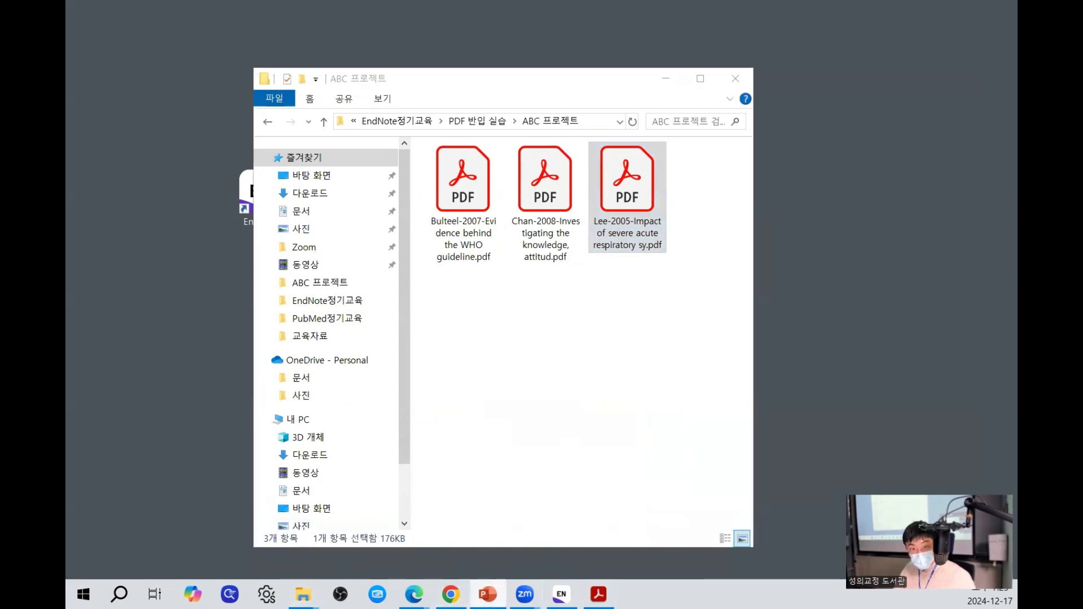
{"action": "key", "text": "shift+F5"}
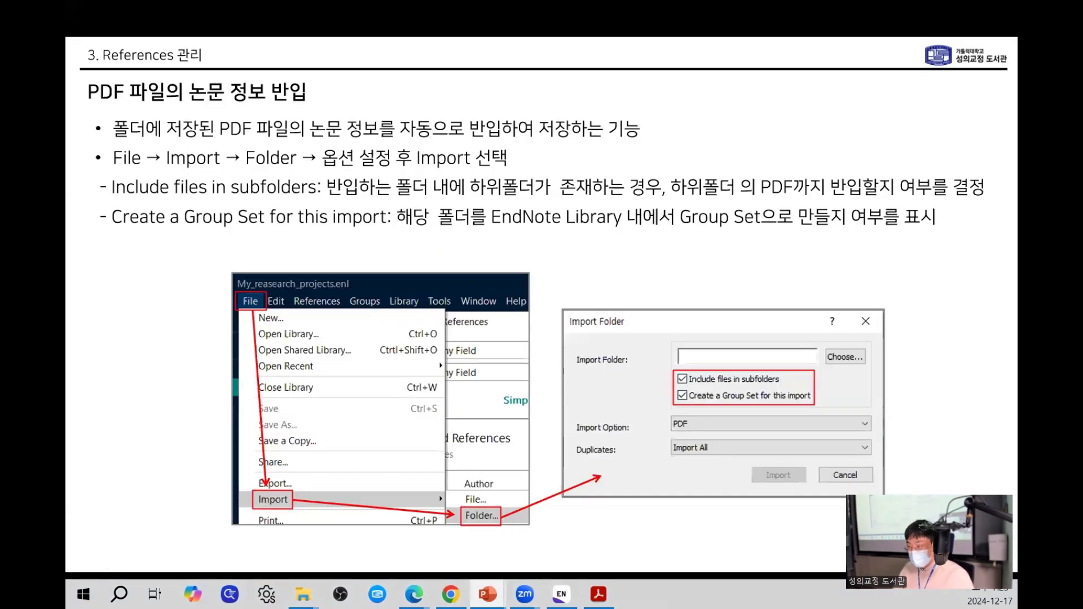
Go through the slides on finding duplicate references, including the manual second check sorted by author and title.
{"action": "left_click", "coordinate": [786, 391]}
{"action": "left_click", "coordinate": [786, 391]}
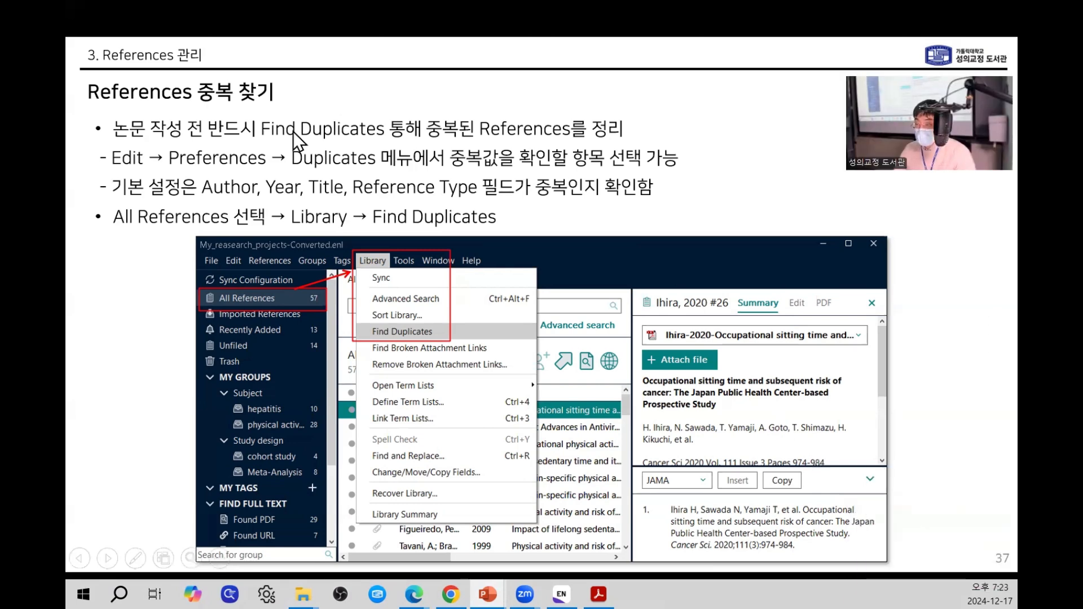
{"action": "key", "text": "Right"}
{"action": "key", "text": "Left"}
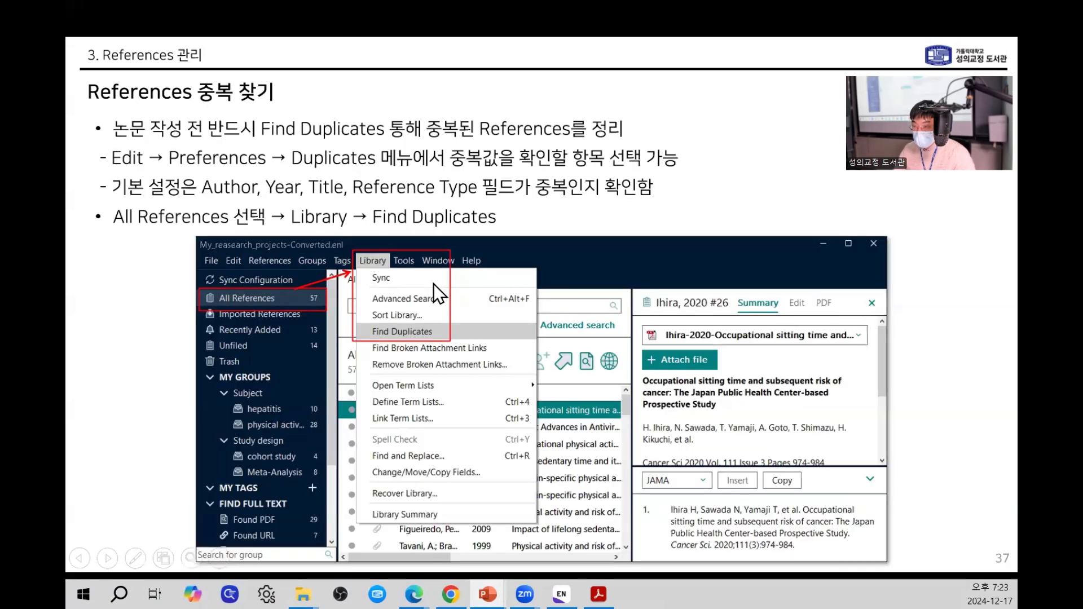
{"action": "key", "text": "Right"}
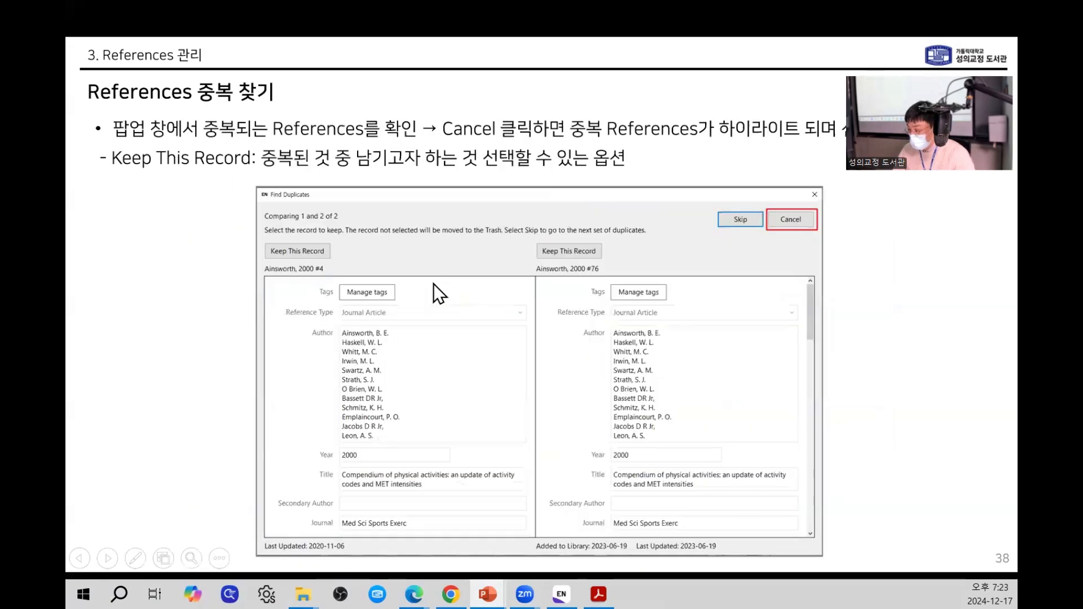
{"action": "key", "text": "Right"}
{"action": "key", "text": "Right"}
{"action": "key", "text": "Right"}
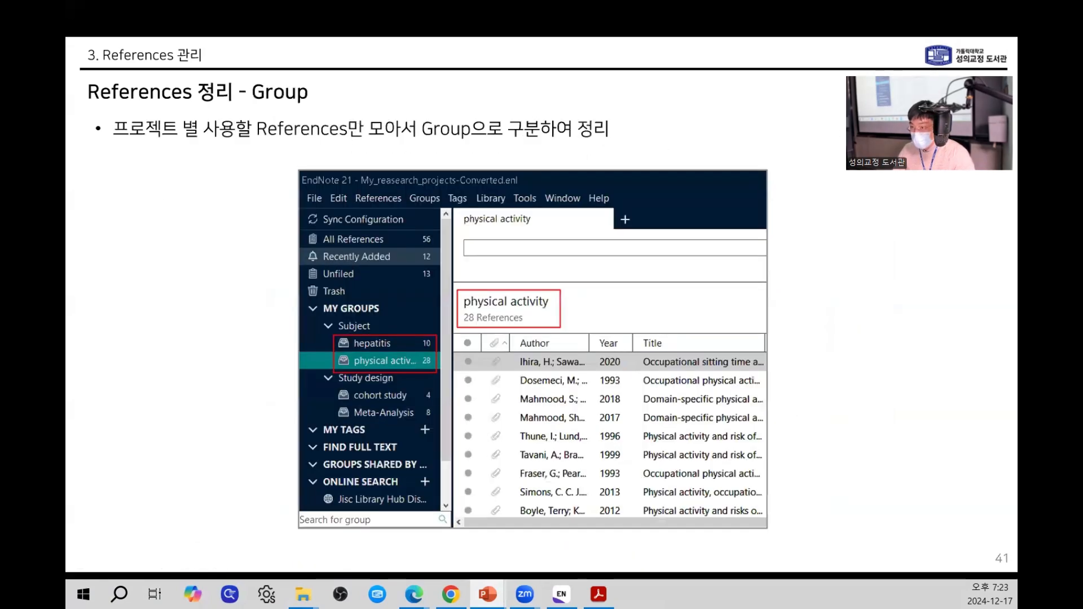
{"action": "key", "text": "Left"}
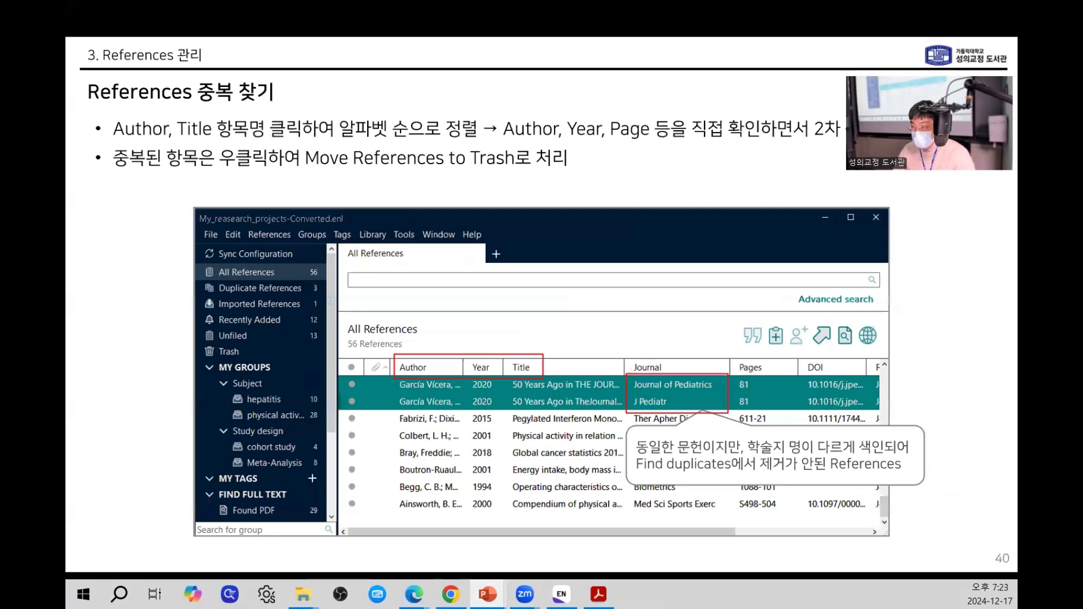
End the slide show, switch back to EndNote, and display all references in the library.
{"action": "right_click", "coordinate": [664, 314]}
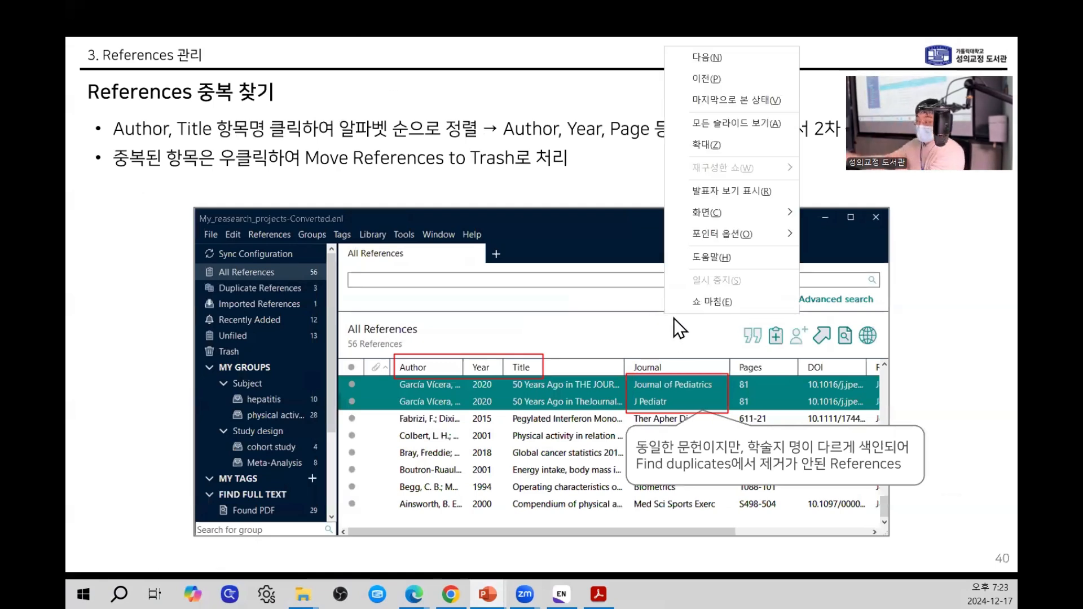
{"action": "left_click", "coordinate": [713, 303]}
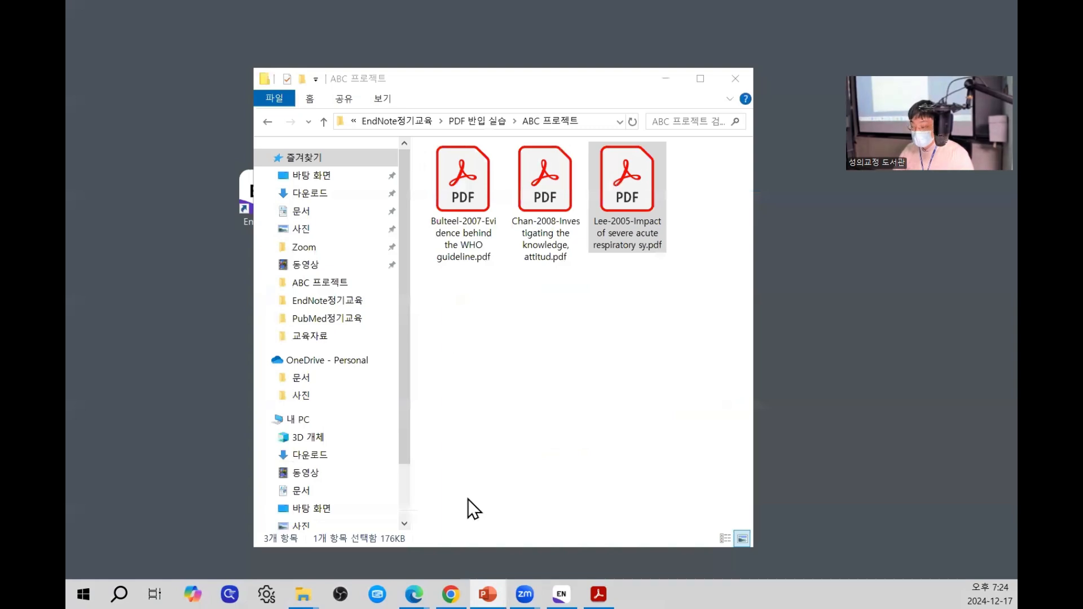
{"action": "left_click", "coordinate": [559, 573]}
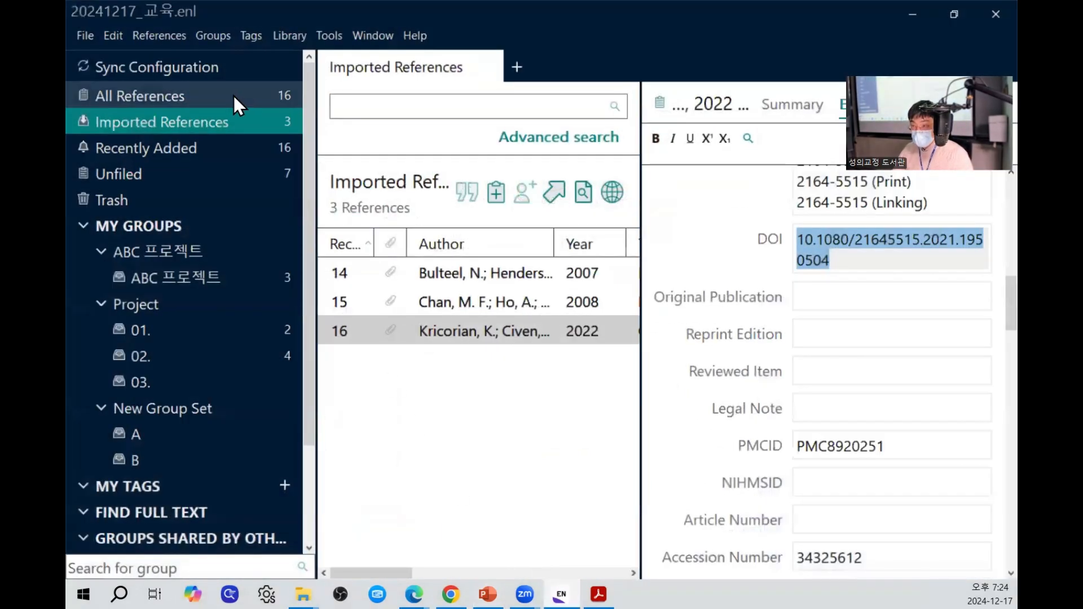
{"action": "left_click", "coordinate": [233, 95]}
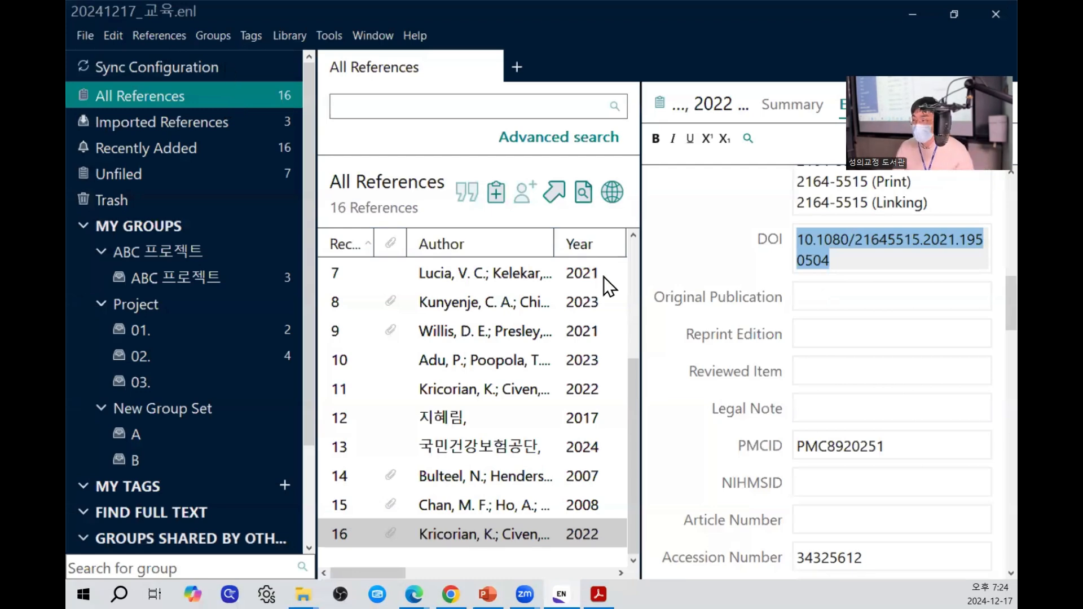
Show record 16's summary, display all references, and run Find Duplicates on the library.
{"action": "left_click", "coordinate": [781, 108]}
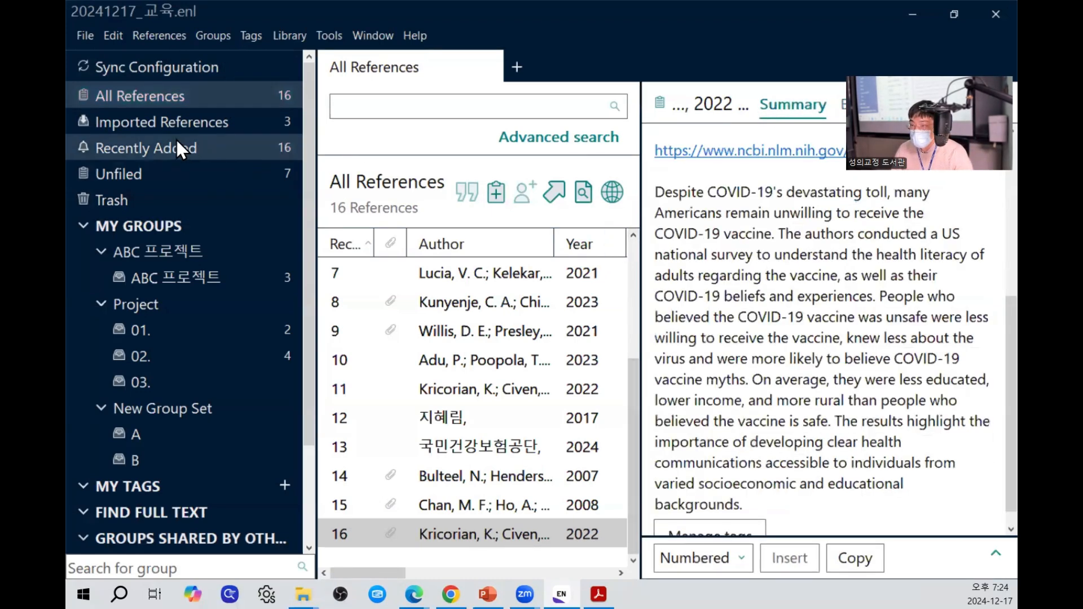
{"action": "left_click", "coordinate": [198, 101]}
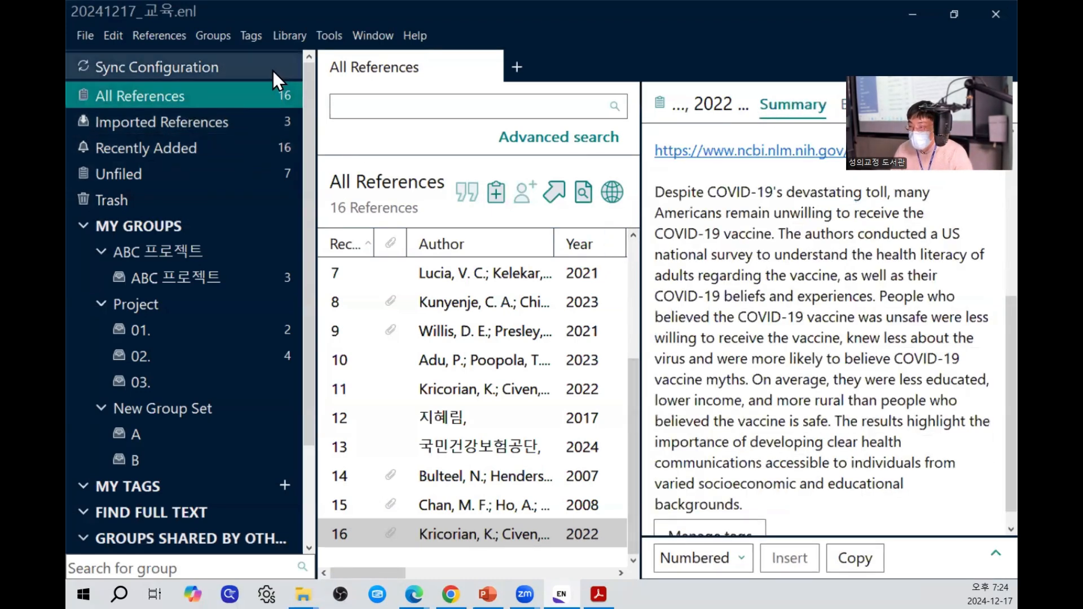
{"action": "left_click", "coordinate": [290, 36]}
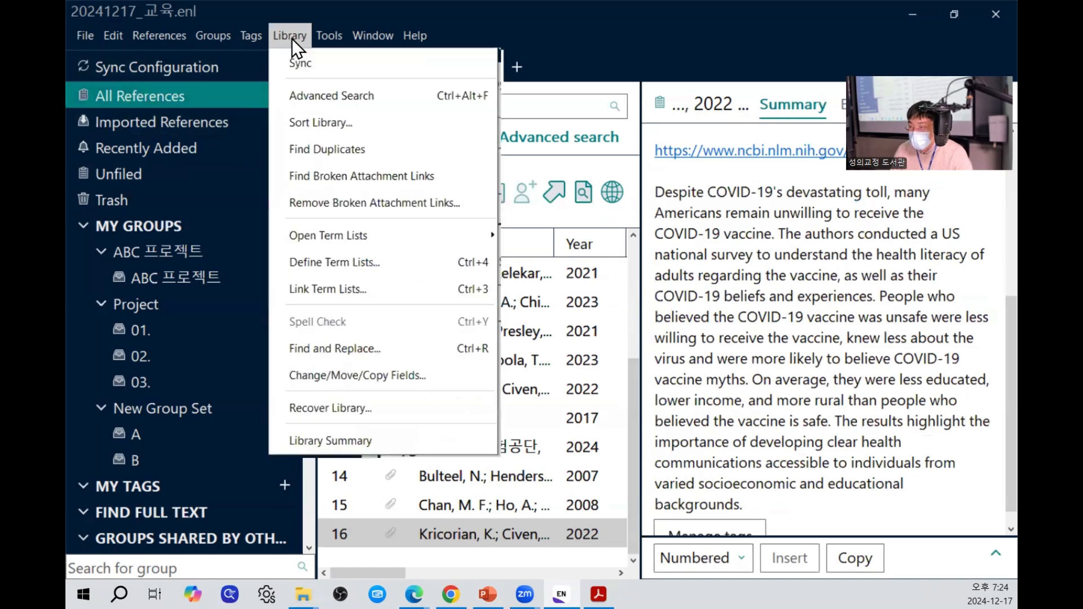
{"action": "left_click", "coordinate": [432, 153]}
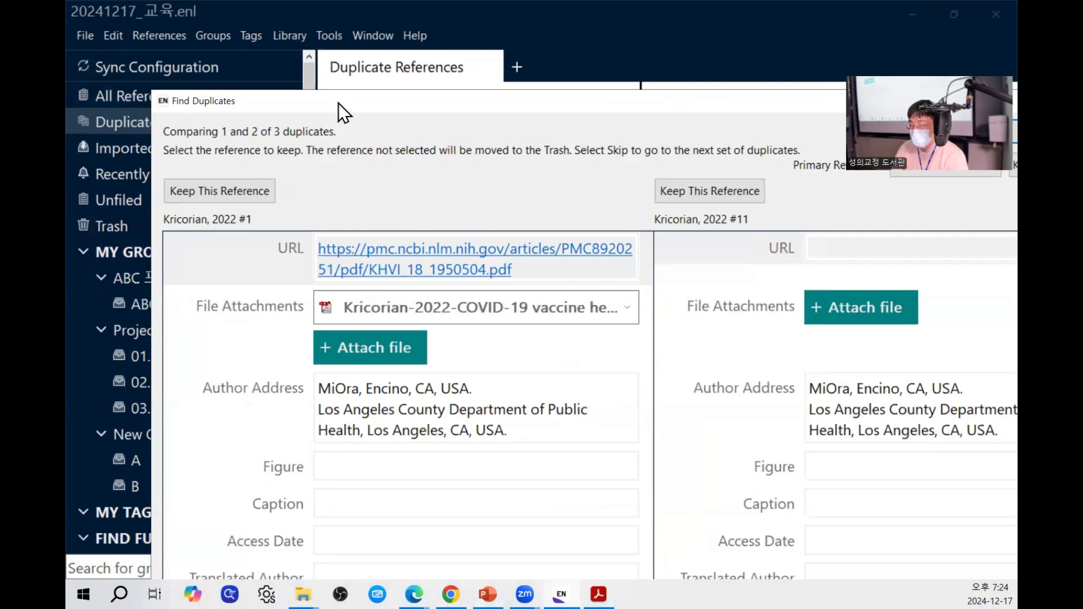
Compare the fields of duplicate records 1 and 11 in the Find Duplicates window, from attachments back to the author data.
{"action": "left_click_drag", "start_coordinate": [236, 89], "coordinate": [133, 72]}
{"action": "scroll", "coordinate": [367, 273], "scroll_direction": "up", "scroll_amount": 15}
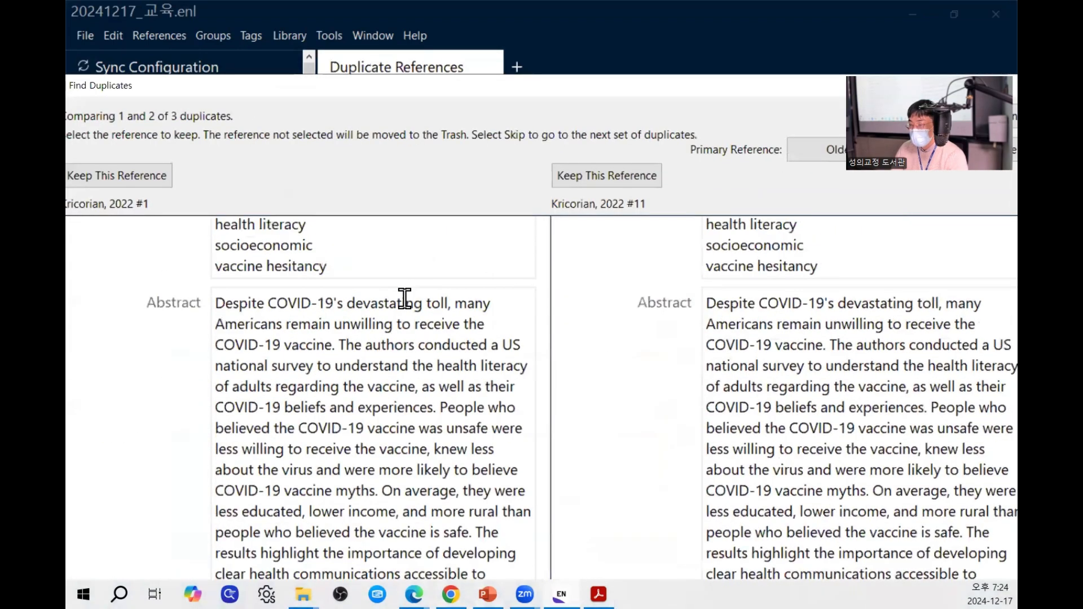
{"action": "scroll", "coordinate": [404, 299], "scroll_direction": "up", "scroll_amount": 15}
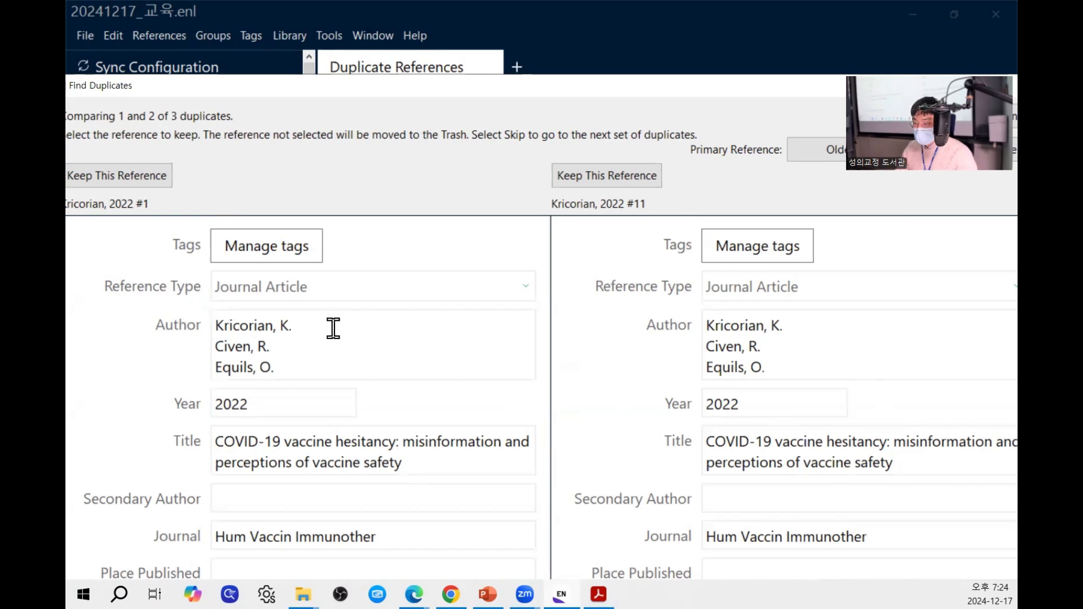
{"action": "left_click", "coordinate": [280, 326]}
{"action": "key", "text": "Right"}
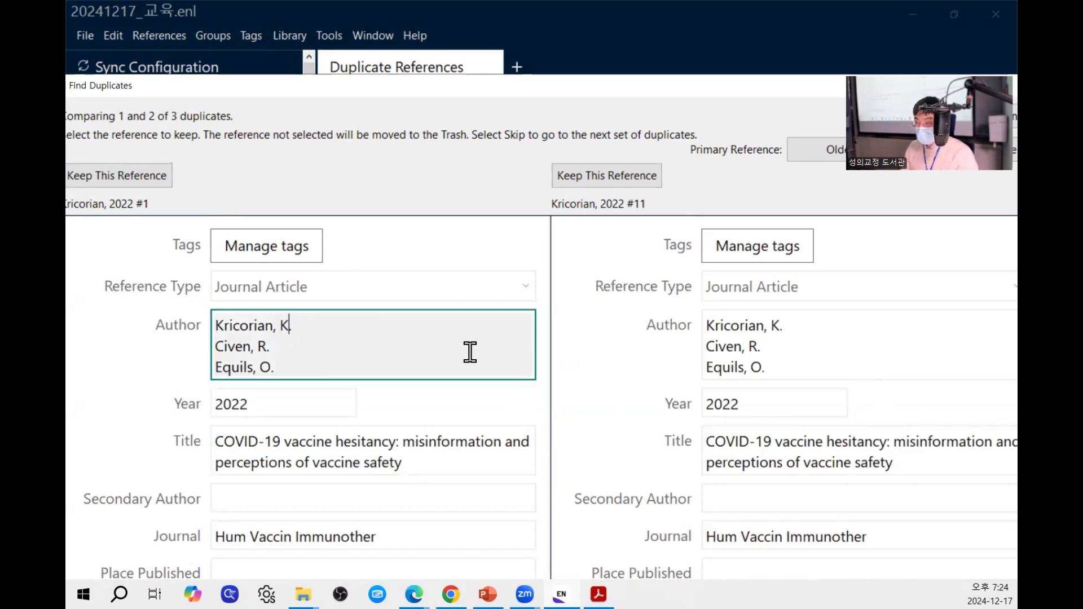
{"action": "key", "text": "Left"}
{"action": "key", "text": "Left"}
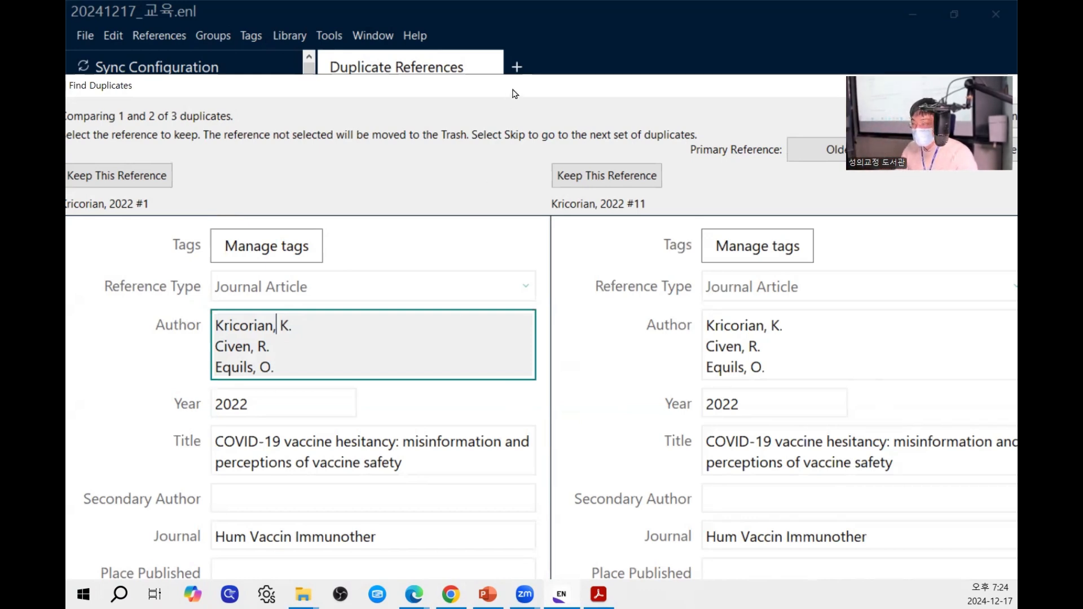
Cancel the duplicate comparison and hide the reference preview so the duplicates list fills the window.
{"action": "left_click_drag", "start_coordinate": [515, 92], "coordinate": [363, 222]}
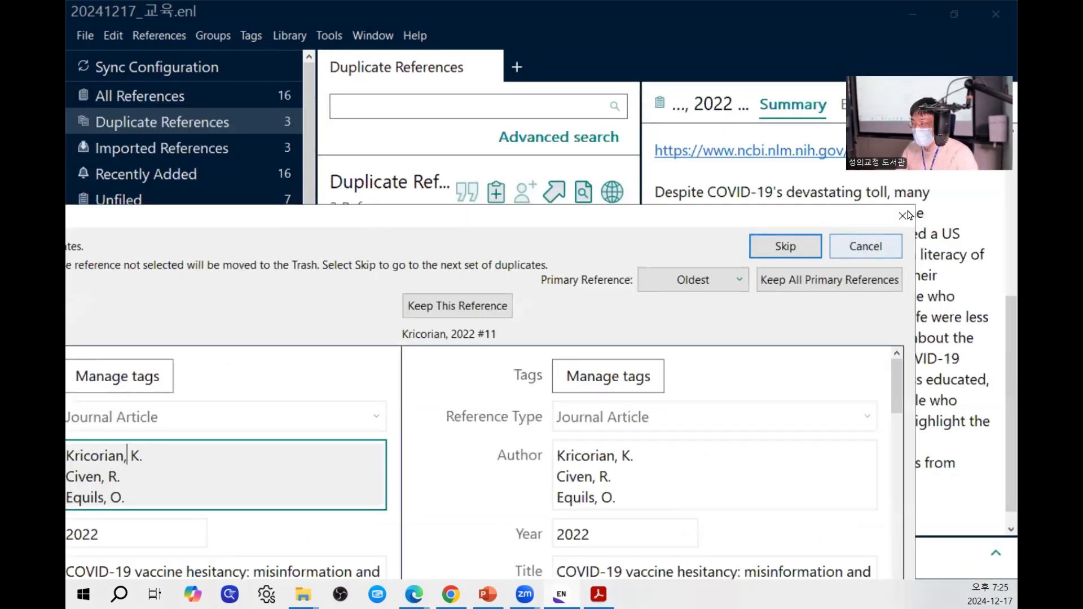
{"action": "left_click", "coordinate": [861, 246]}
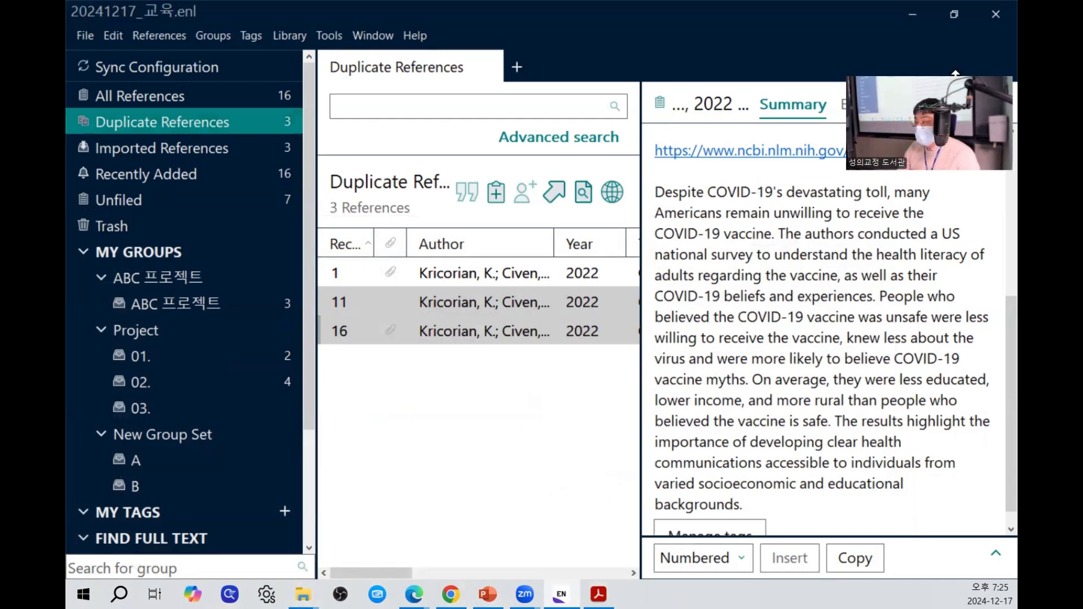
{"action": "left_click_drag", "start_coordinate": [876, 81], "coordinate": [877, 53]}
{"action": "left_click", "coordinate": [1000, 104]}
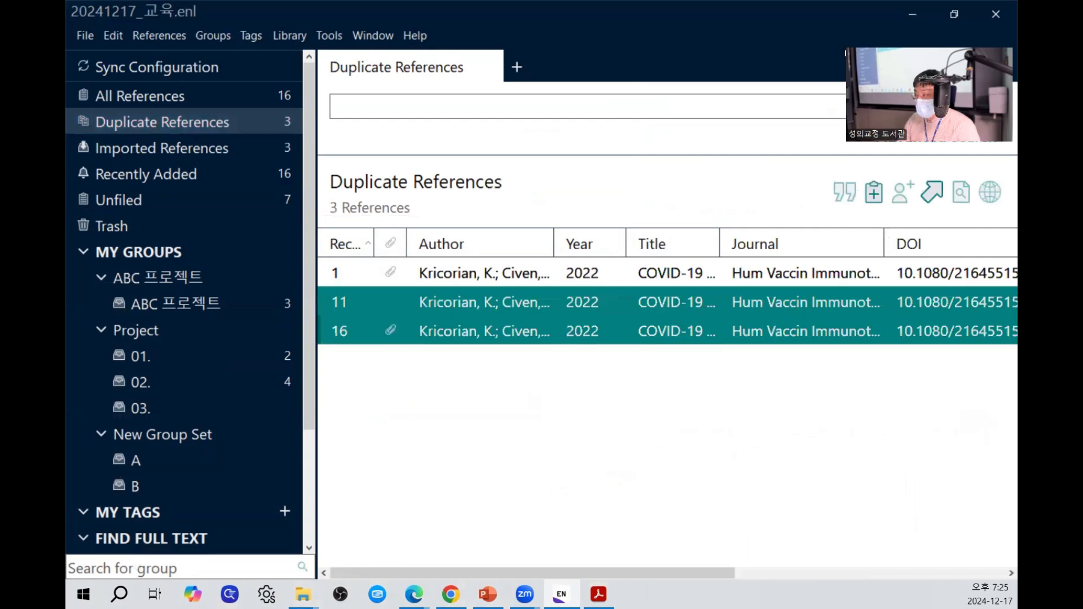
Move the selected duplicate records 11 and 16 to the Trash, check the Trash contents, and return to all references.
{"action": "right_click", "coordinate": [609, 325]}
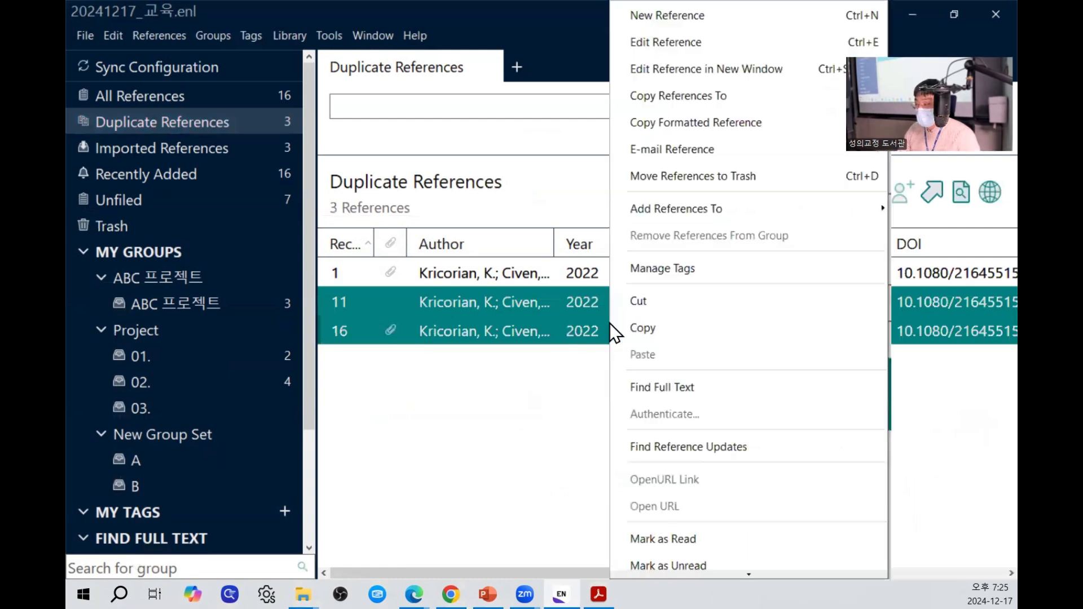
{"action": "left_click", "coordinate": [733, 183]}
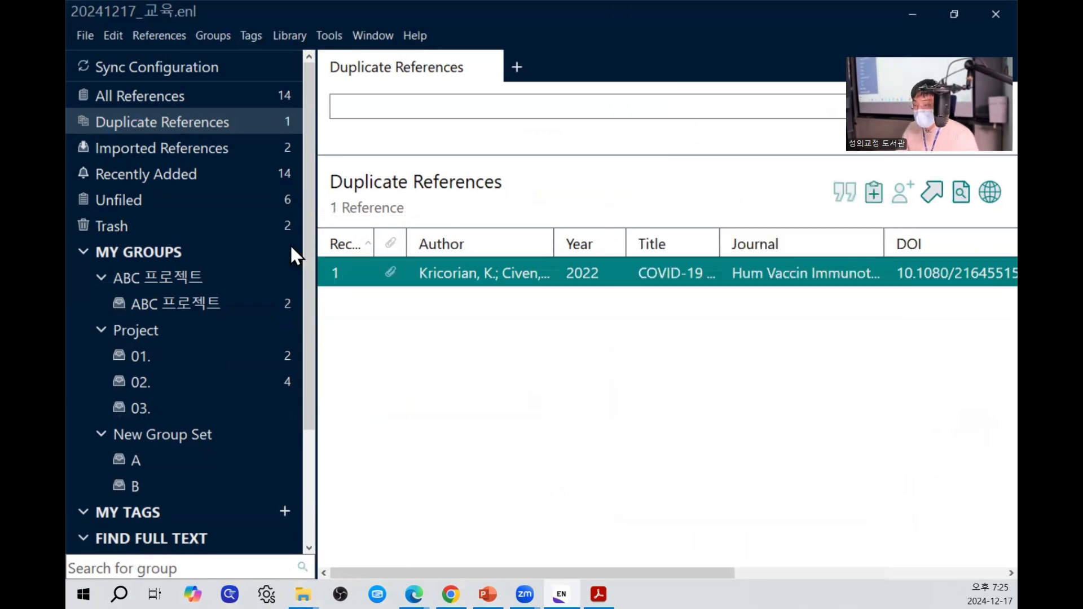
{"action": "left_click", "coordinate": [189, 235]}
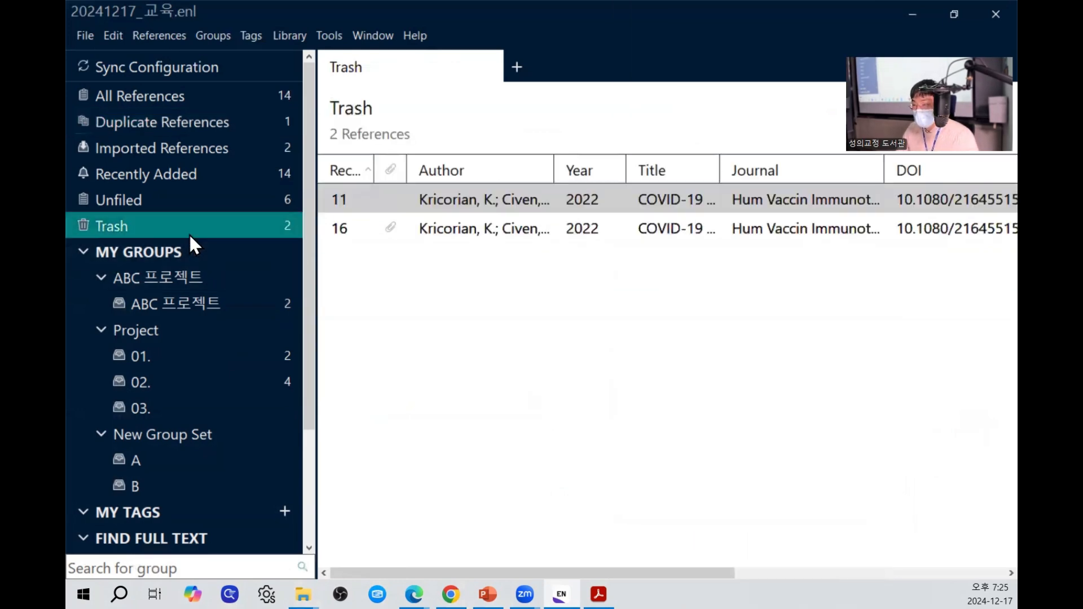
{"action": "left_click", "coordinate": [246, 96]}
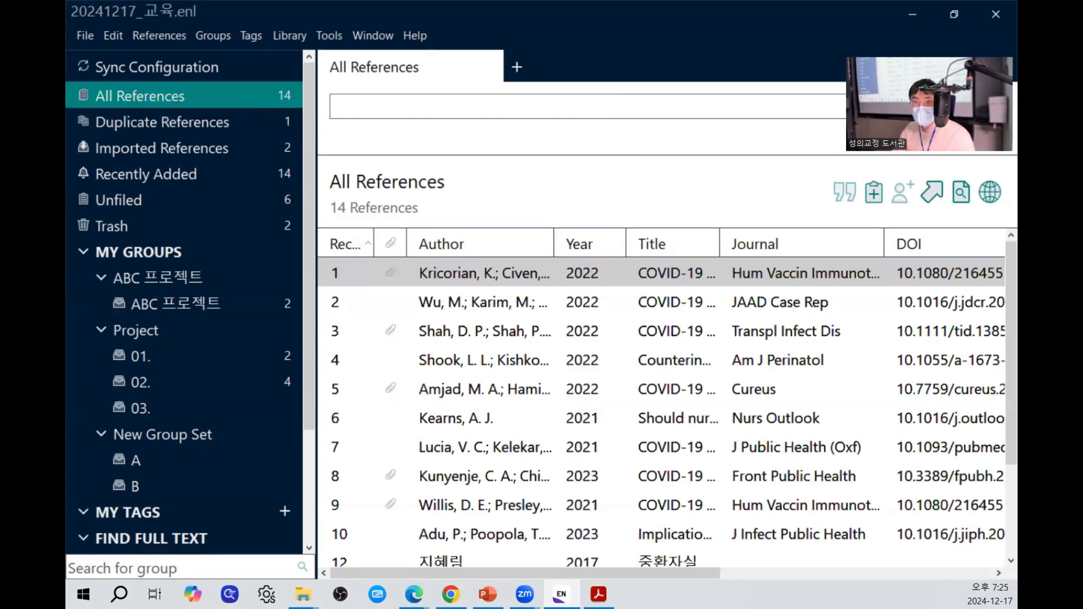
Switch to the PowerPoint slide show and circle the two differing journal names on the duplicates slide with the highlighter.
{"action": "key", "text": "alt+Tab"}
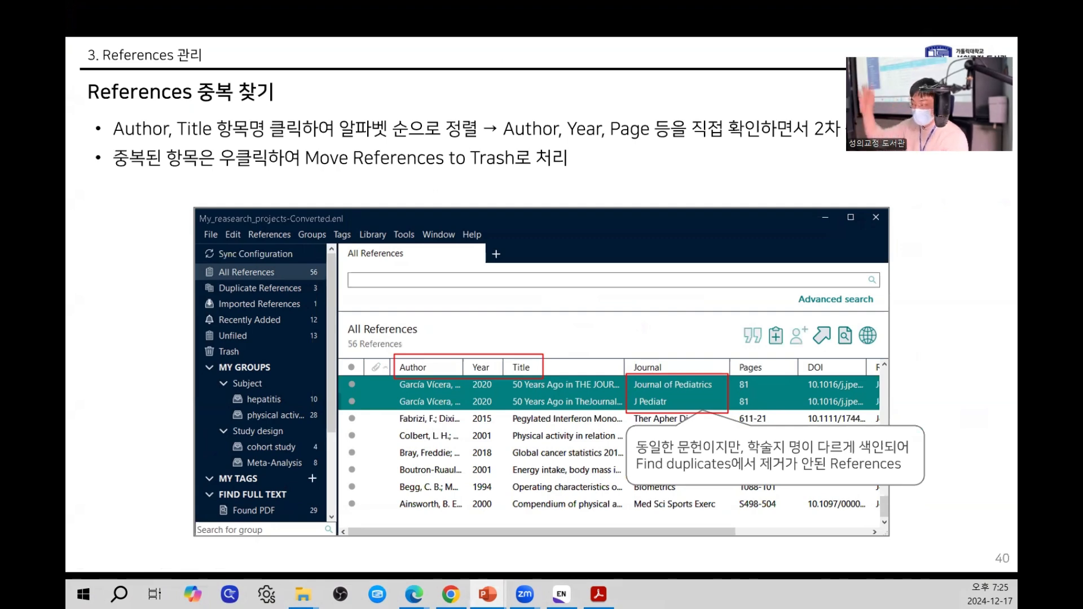
{"action": "right_click", "coordinate": [953, 289]}
{"action": "mouse_move", "coordinate": [914, 474]}
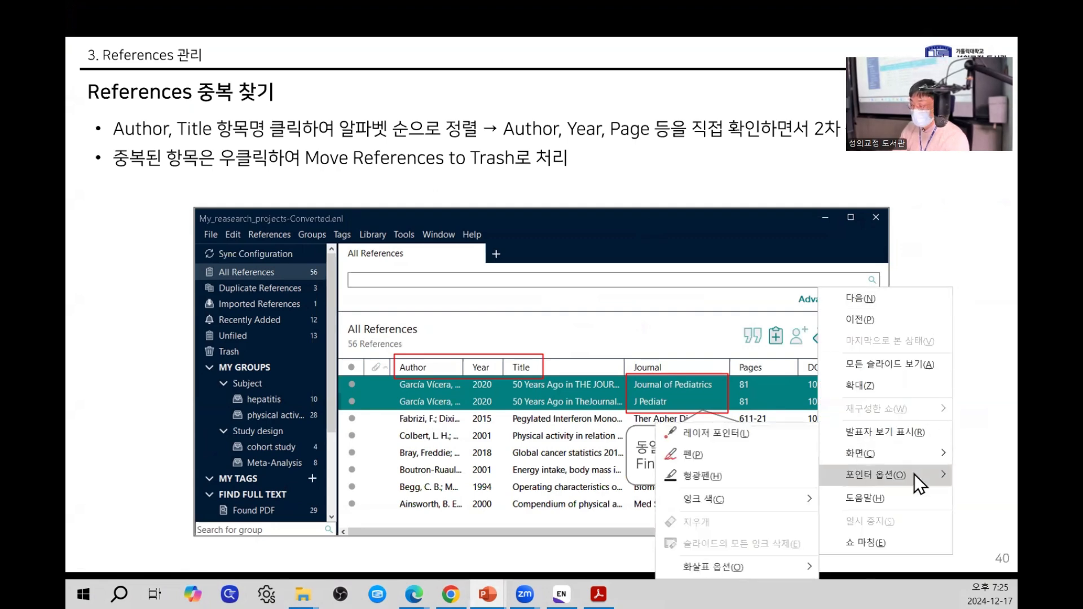
{"action": "left_click", "coordinate": [699, 475]}
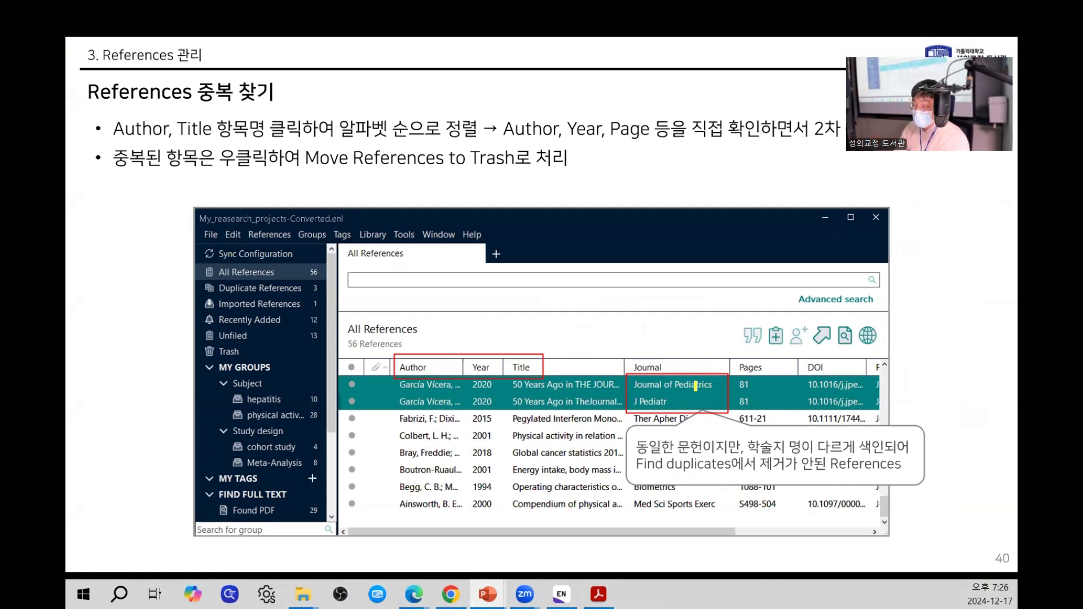
{"action": "mouse_move", "coordinate": [721, 394]}
{"action": "left_mouse_down"}
{"action": "mouse_move", "coordinate": [700, 414]}
{"action": "mouse_move", "coordinate": [628, 388]}
{"action": "mouse_move", "coordinate": [716, 368]}
{"action": "mouse_move", "coordinate": [724, 404]}
{"action": "left_mouse_up"}
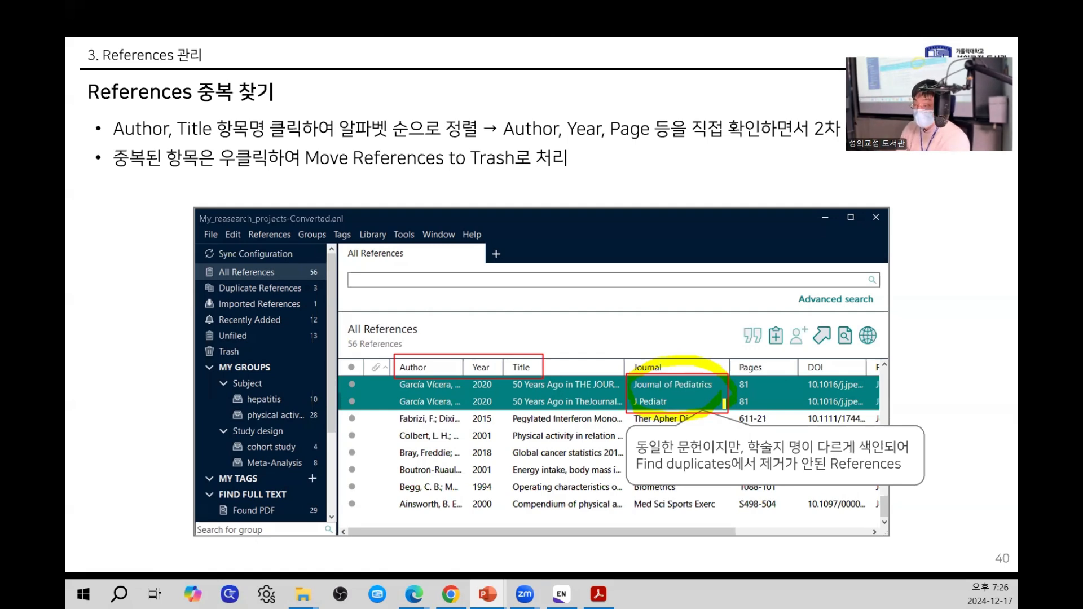
Switch back to EndNote and sort all references by author, by title, and by author again.
{"action": "left_click", "coordinate": [561, 594]}
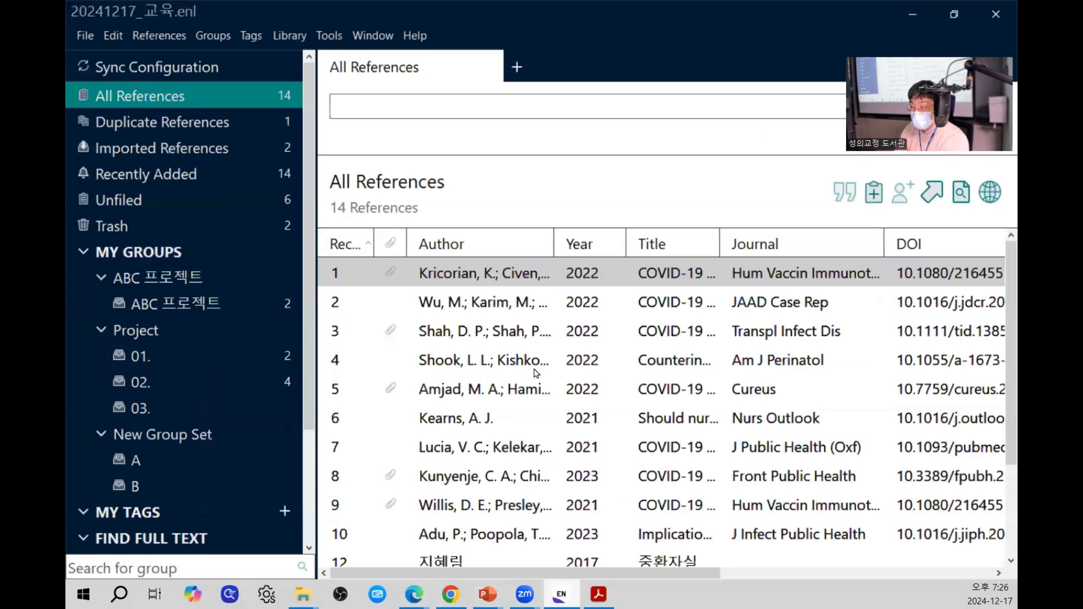
{"action": "left_click", "coordinate": [481, 244]}
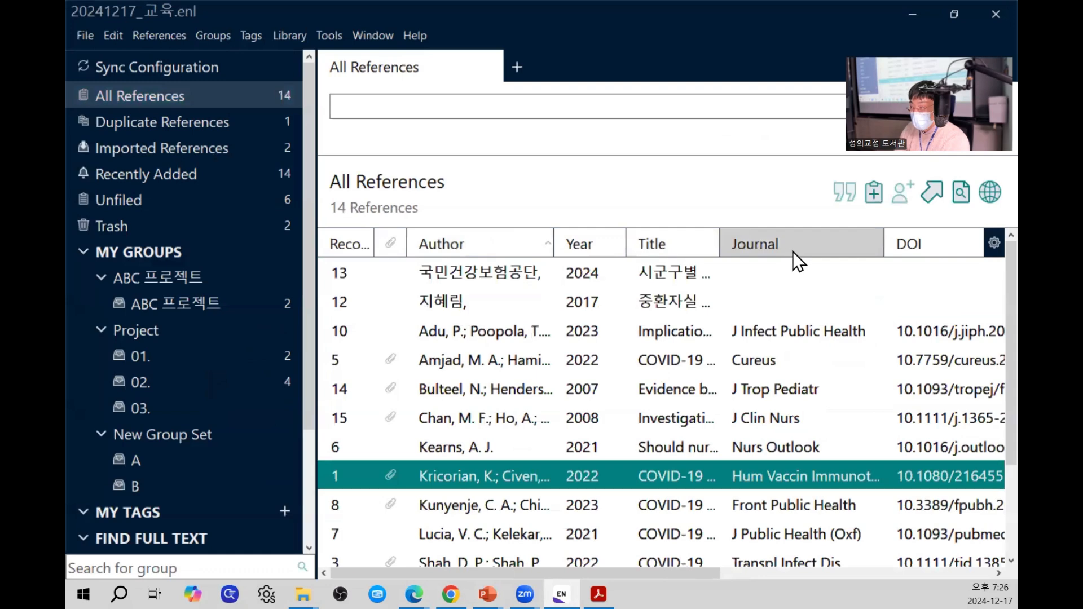
{"action": "left_click", "coordinate": [658, 244]}
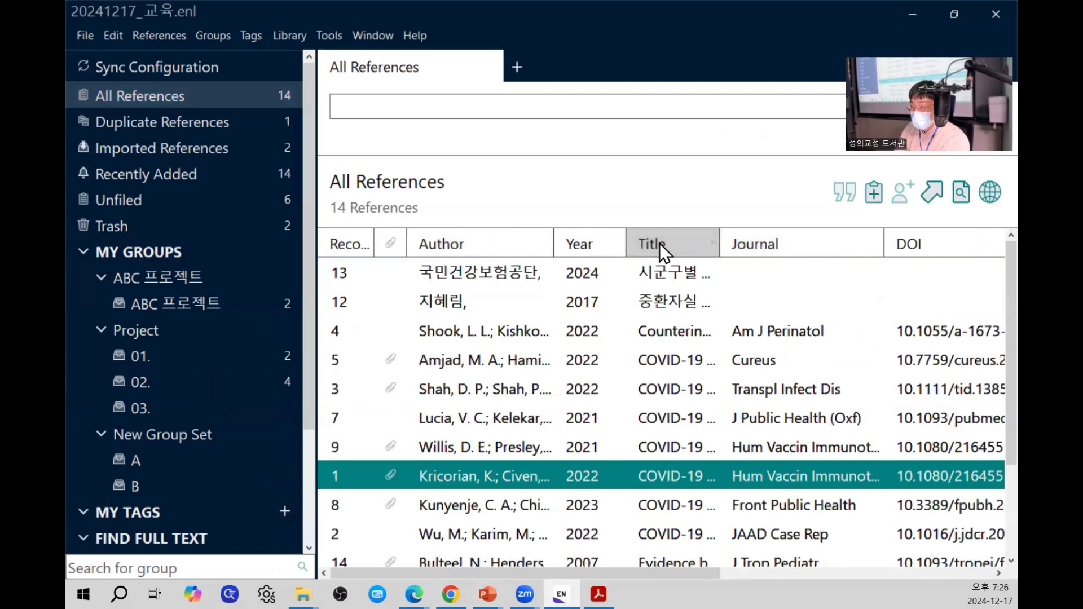
{"action": "left_click", "coordinate": [502, 250]}
Check the author-sorted list one reference at a time for duplicates, from record 13 down to record 15.
{"action": "left_click", "coordinate": [489, 278]}
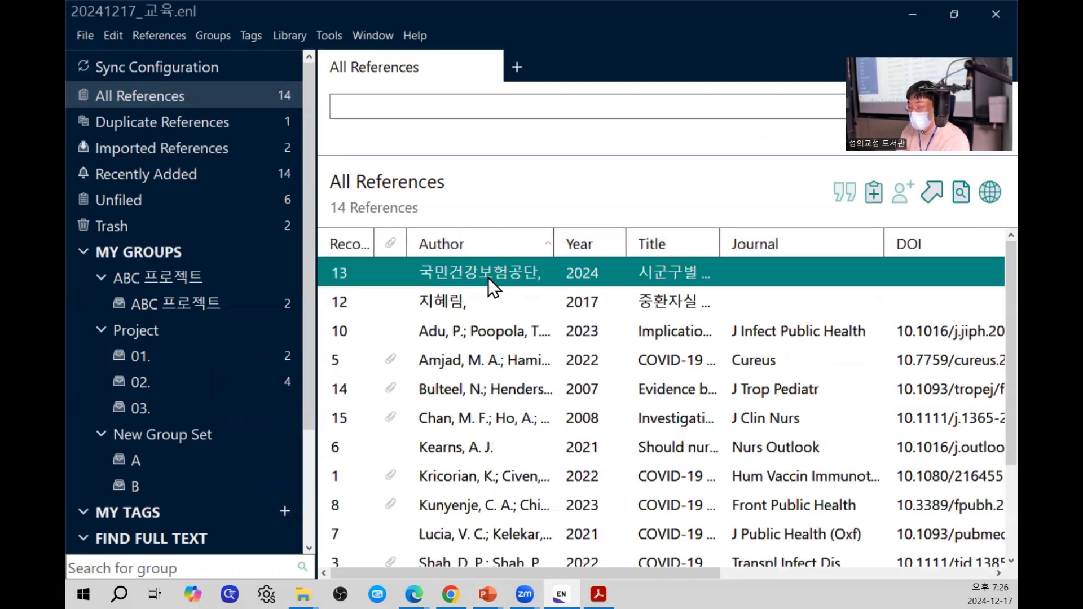
{"action": "key", "text": "Down"}
{"action": "key", "text": "Down"}
{"action": "key", "text": "Down"}
{"action": "key", "text": "Down"}
{"action": "key", "text": "Down"}
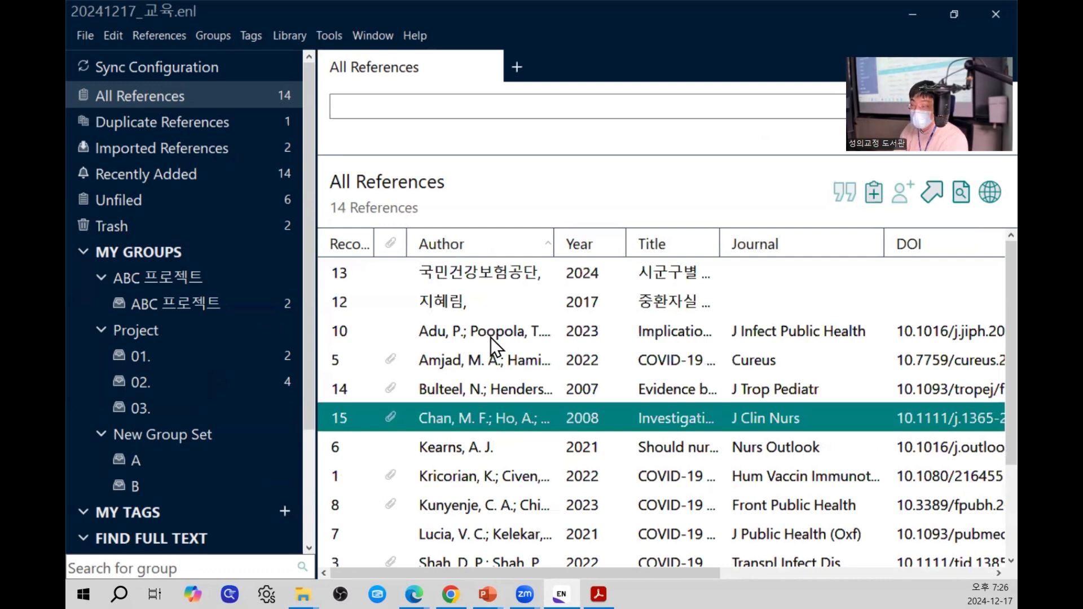
Move record 13, the first reference in the author-sorted list, to the Trash.
{"action": "left_click", "coordinate": [479, 273]}
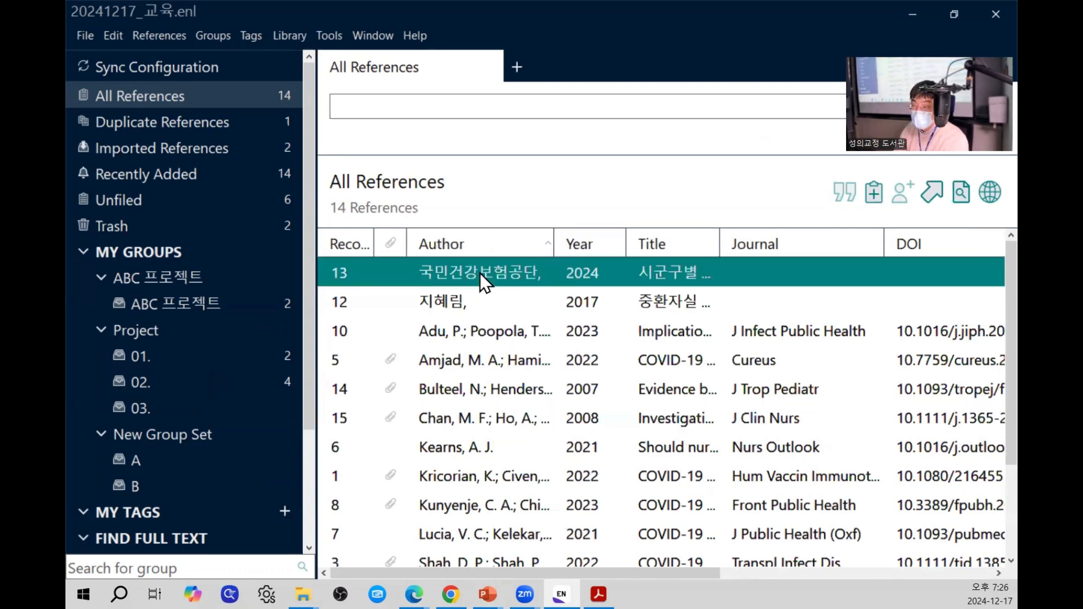
{"action": "right_click", "coordinate": [479, 273]}
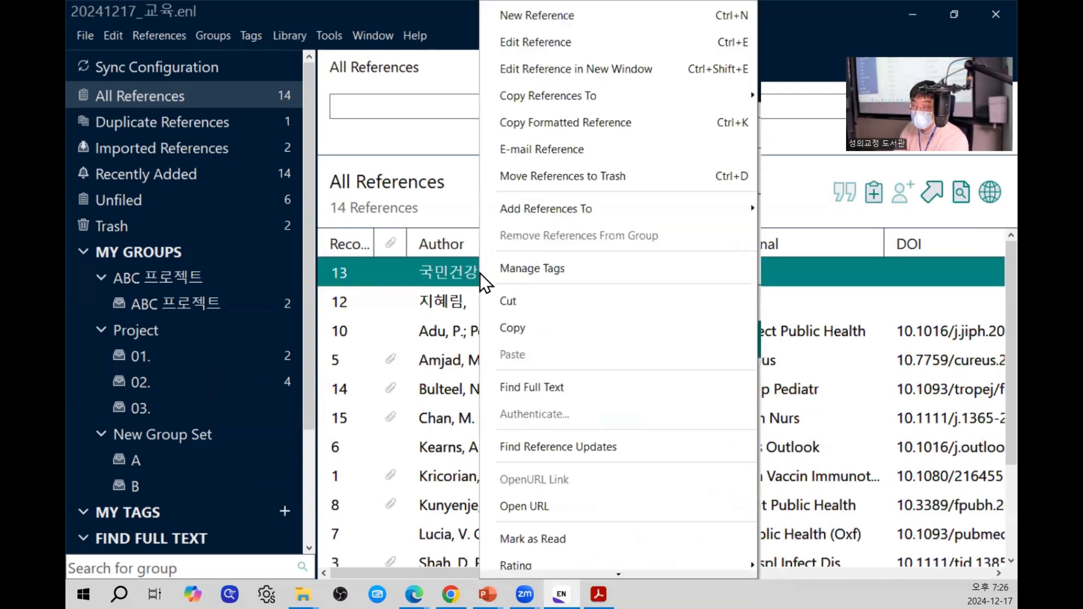
{"action": "left_click", "coordinate": [588, 185]}
{"action": "scroll", "coordinate": [509, 424], "scroll_direction": "down", "scroll_amount": 1}
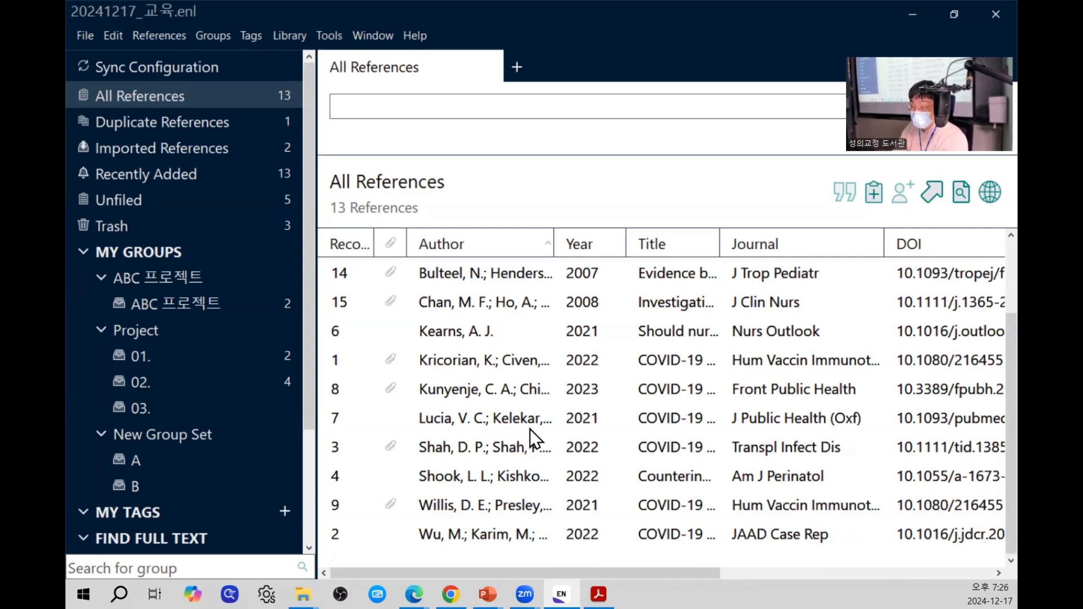
{"action": "left_click", "coordinate": [608, 401]}
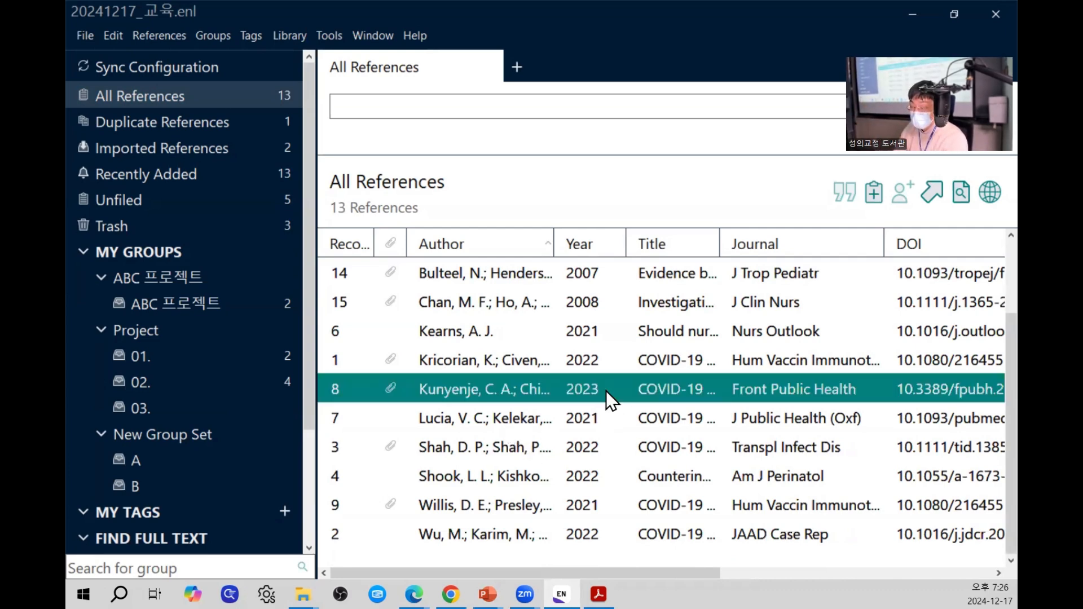
{"action": "right_click", "coordinate": [602, 394]}
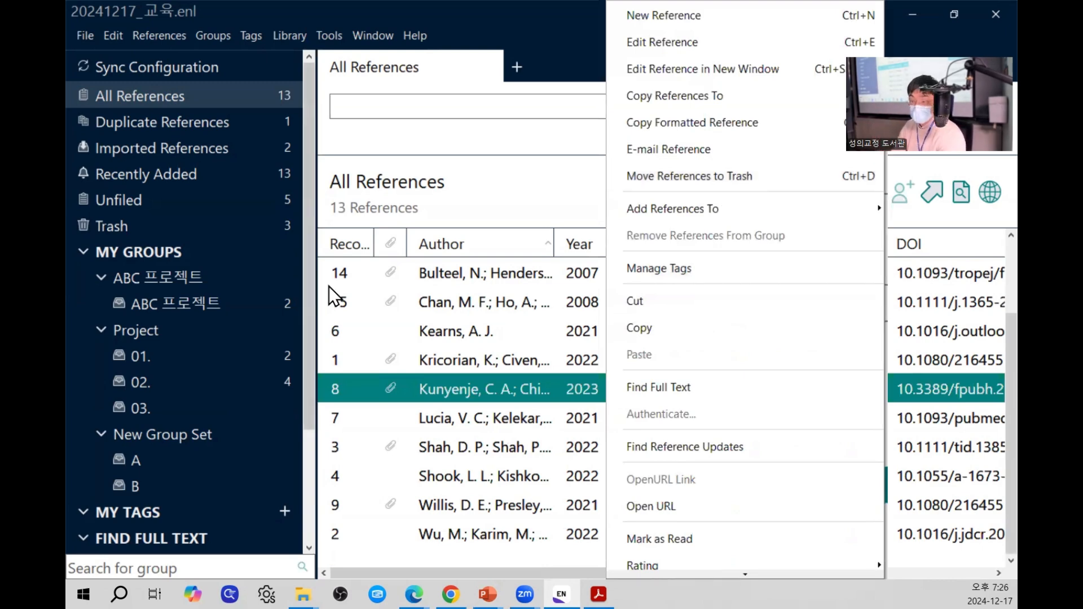
{"action": "left_click", "coordinate": [256, 237]}
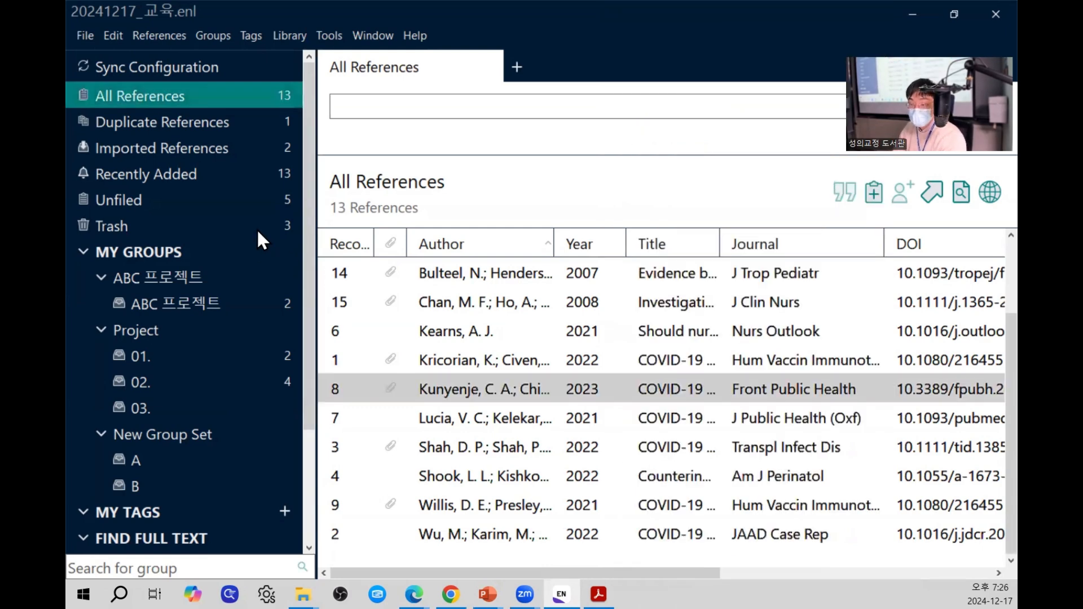
Restore record 13 from the Trash to All References and display the full library.
{"action": "left_click", "coordinate": [204, 225]}
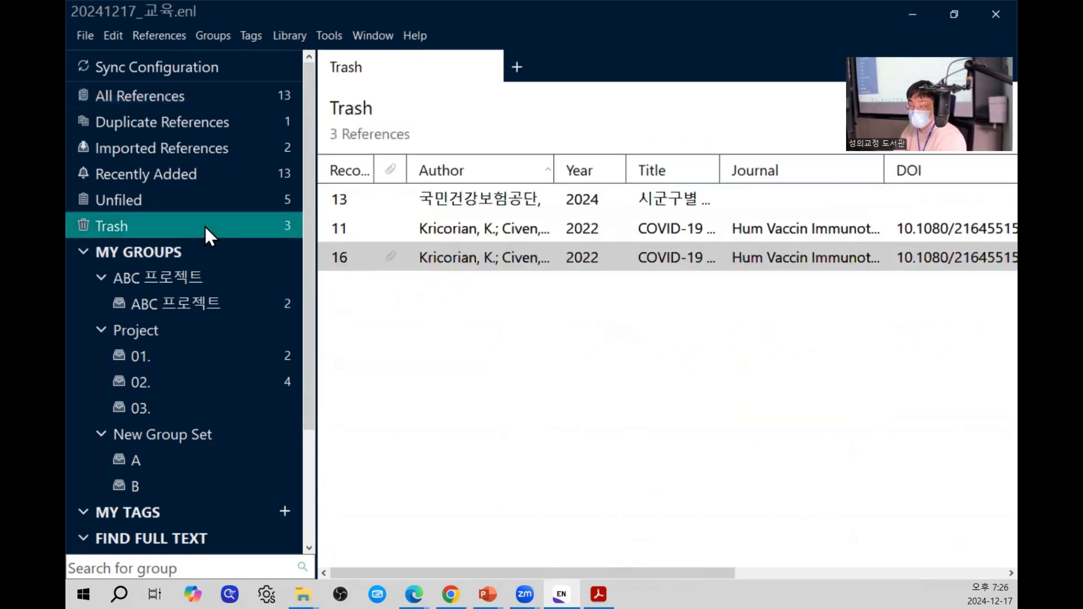
{"action": "left_click", "coordinate": [530, 203]}
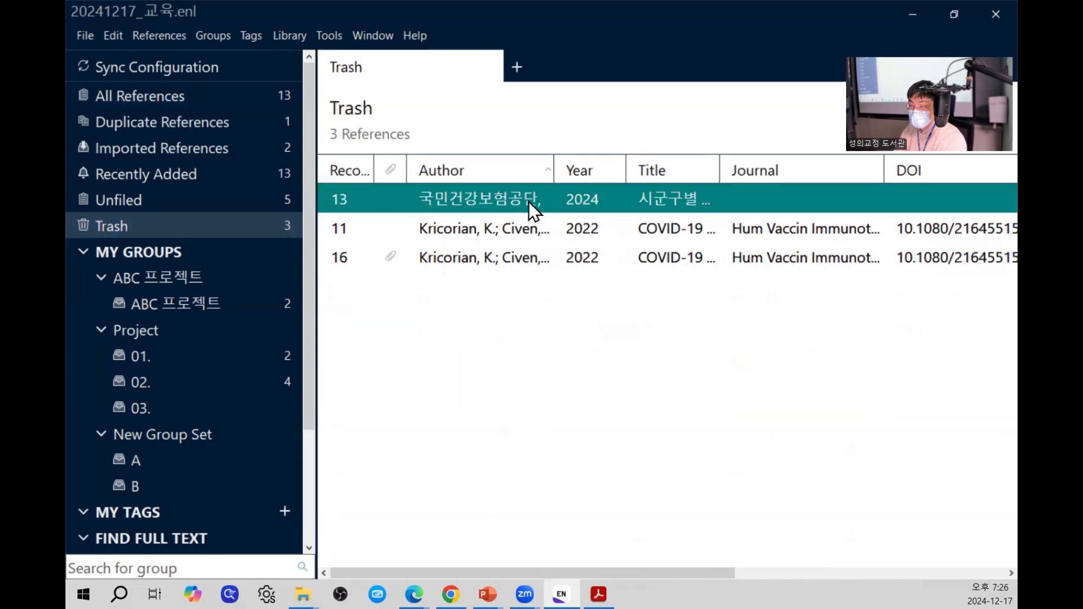
{"action": "left_click_drag", "start_coordinate": [529, 202], "coordinate": [215, 100]}
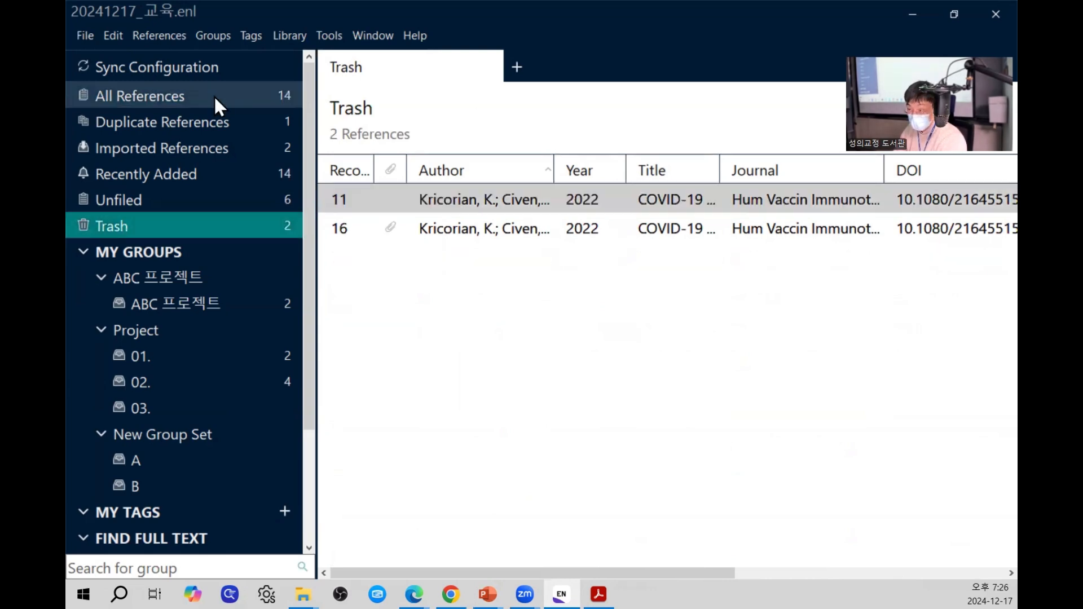
{"action": "left_click", "coordinate": [214, 96]}
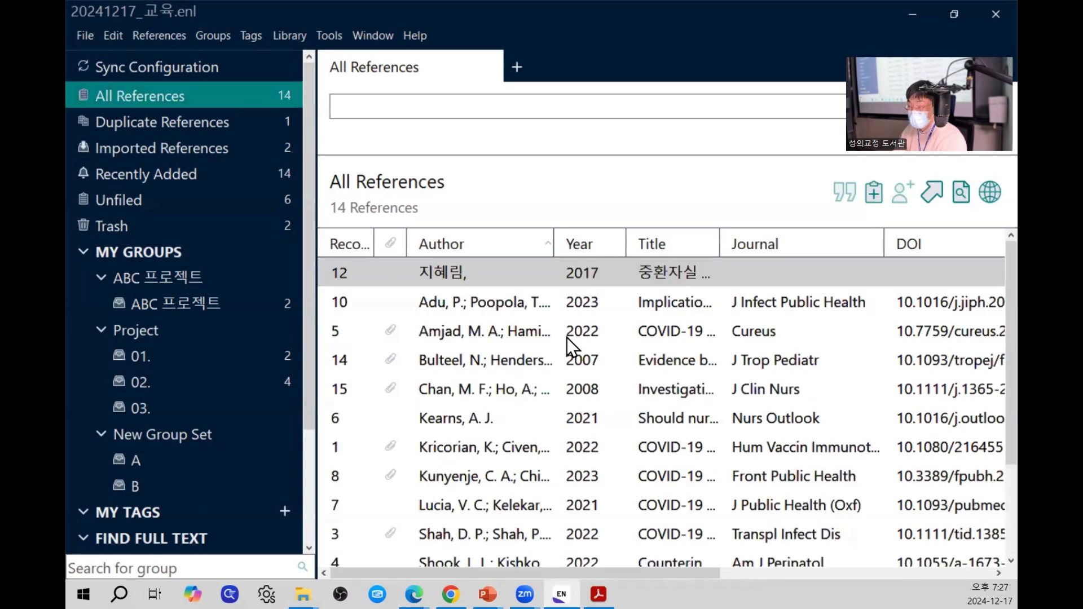
Move record 12 to the Trash, then restore it from there to All References and display the library.
{"action": "left_click_drag", "start_coordinate": [485, 280], "coordinate": [231, 234]}
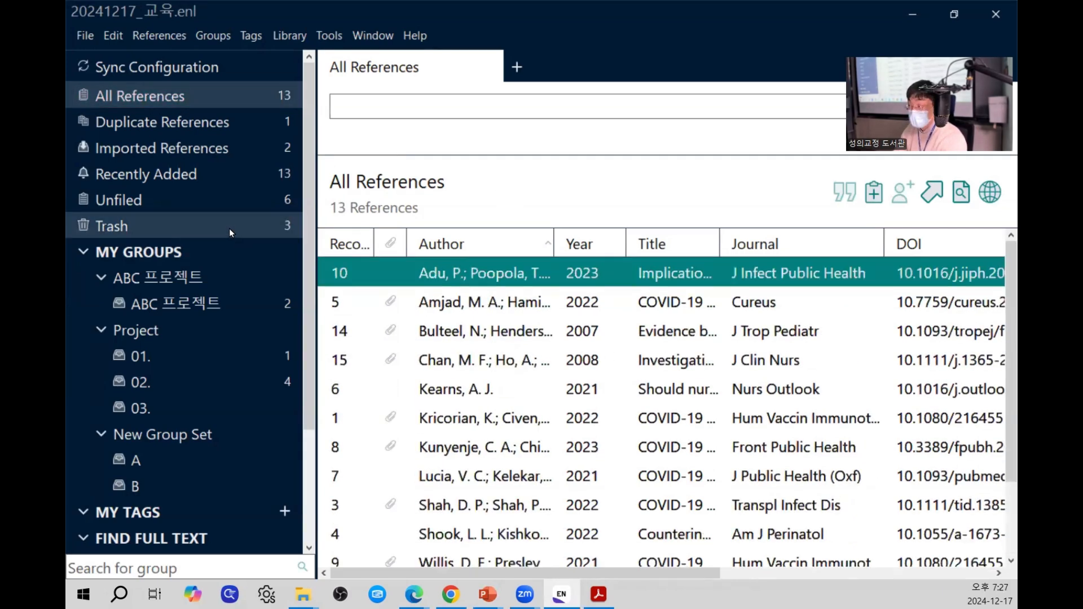
{"action": "left_click", "coordinate": [229, 228]}
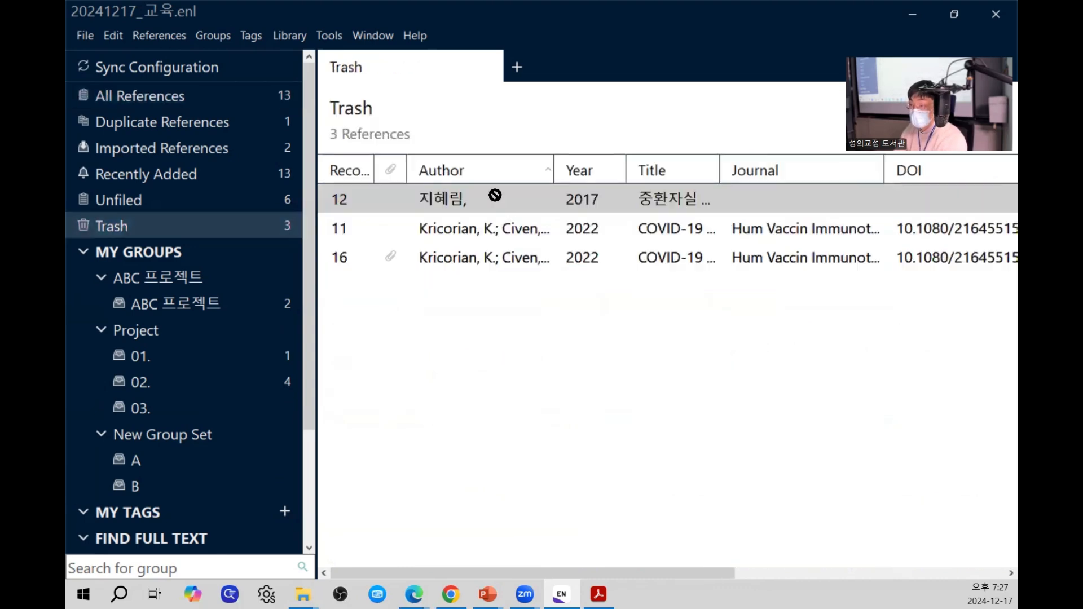
{"action": "left_click_drag", "start_coordinate": [495, 195], "coordinate": [255, 101]}
{"action": "left_click", "coordinate": [255, 101]}
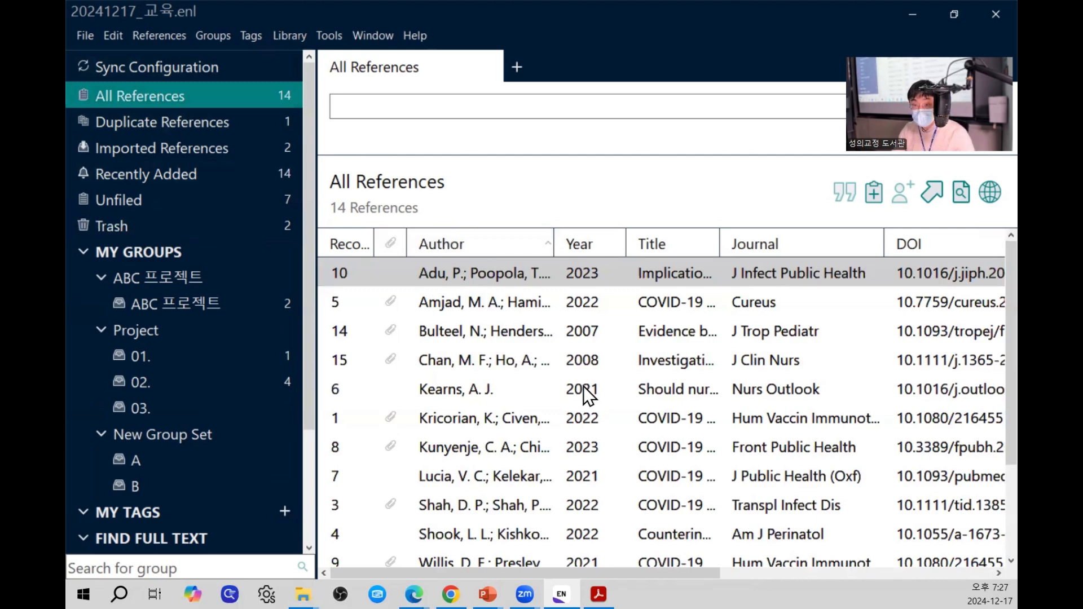
Switch to the PowerPoint slide show and advance to the slide on organizing references with groups.
{"action": "mouse_move", "coordinate": [503, 573]}
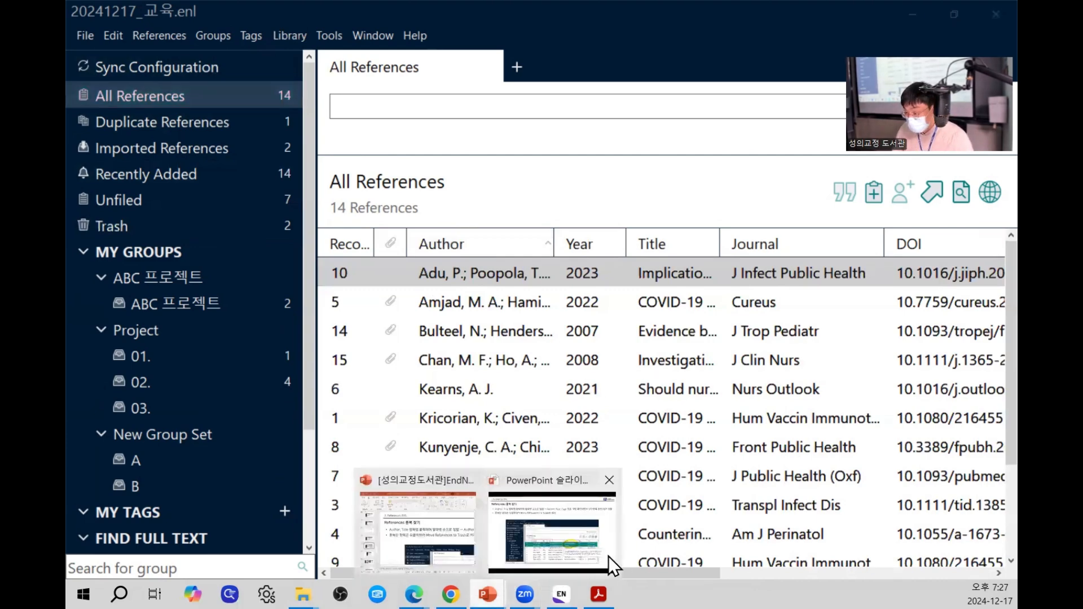
{"action": "left_click", "coordinate": [608, 556]}
{"action": "key", "text": "Right"}
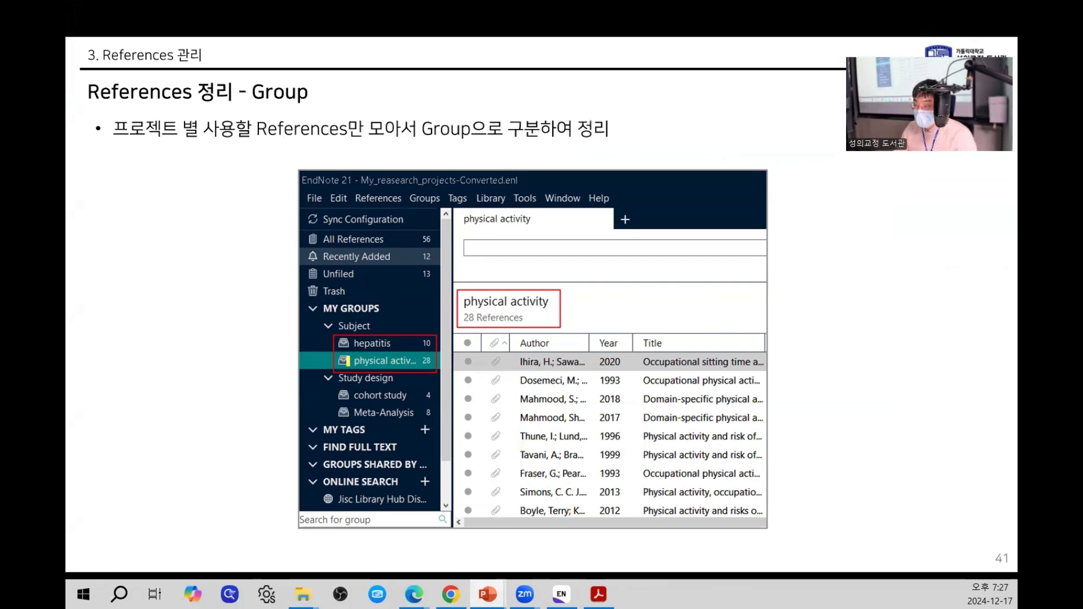
Highlight the physical activity group and its reference count on the Group slide, and advance to the New library slide.
{"action": "left_click_drag", "start_coordinate": [337, 360], "coordinate": [415, 360]}
{"action": "mouse_move", "coordinate": [469, 323]}
{"action": "left_mouse_down"}
{"action": "mouse_move", "coordinate": [459, 304]}
{"action": "mouse_move", "coordinate": [524, 323]}
{"action": "left_mouse_up"}
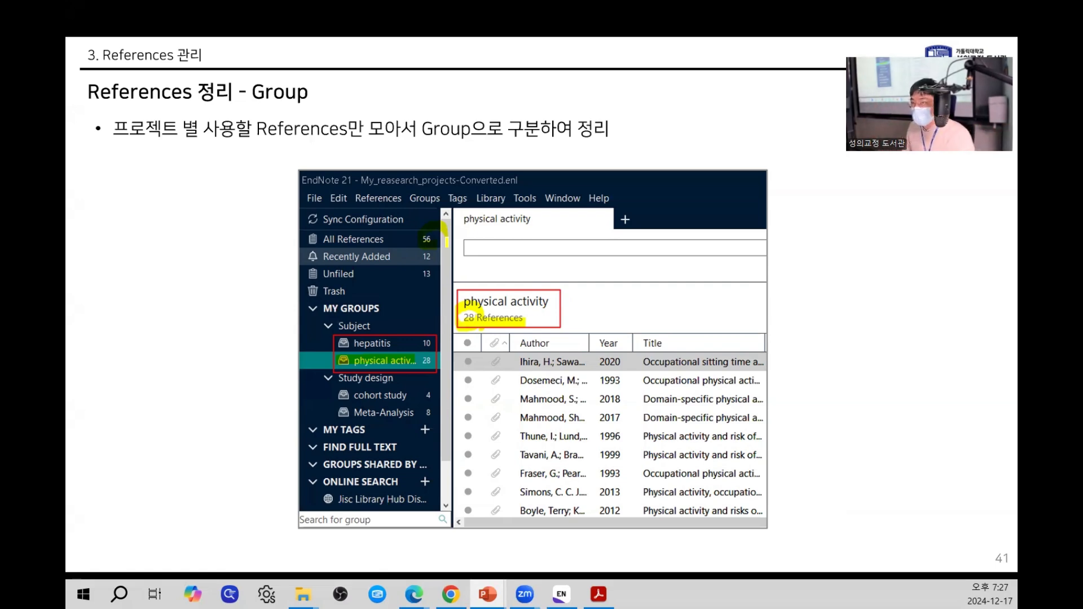
{"action": "key", "text": "Page_Down"}
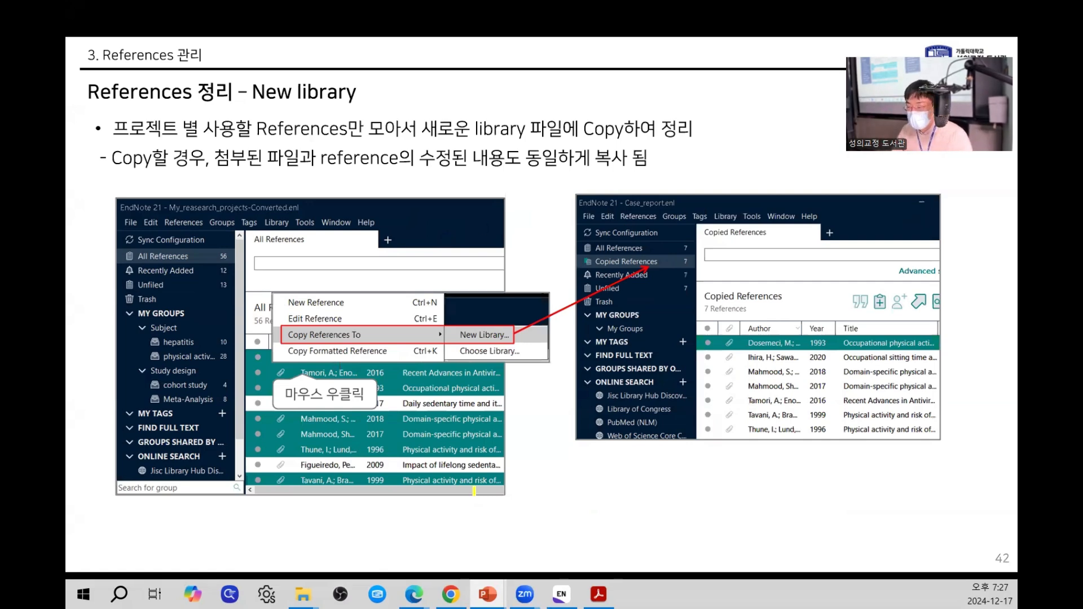
Leave the slide show for EndNote and select records 5, 14, 15, 1 and 8 in All References.
{"action": "right_click", "coordinate": [563, 449]}
{"action": "left_click", "coordinate": [617, 441]}
{"action": "left_click", "coordinate": [614, 342]}
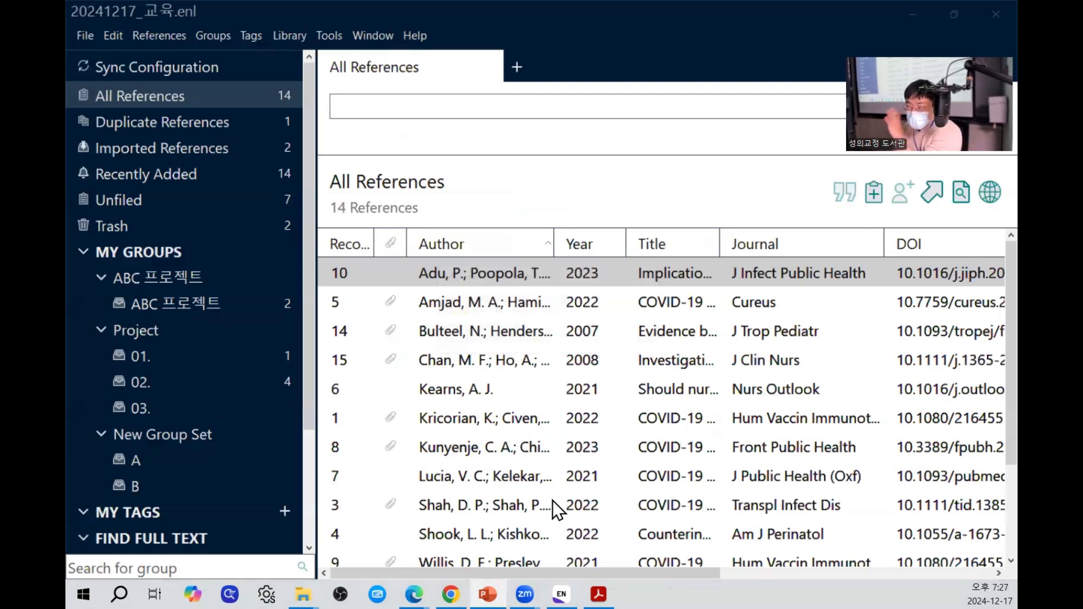
{"action": "left_click", "coordinate": [496, 313]}
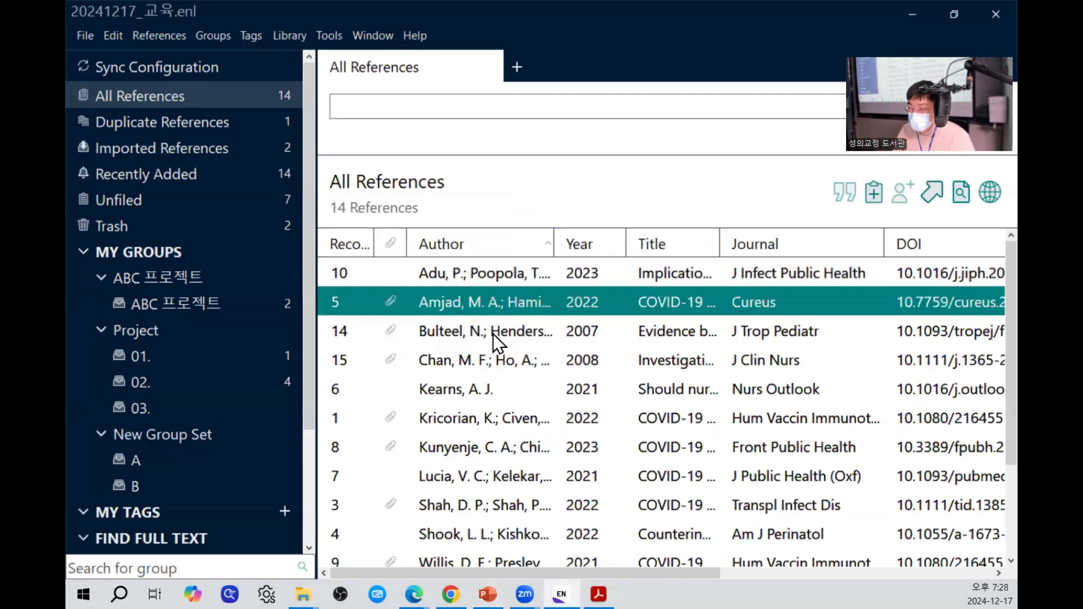
{"action": "left_click", "coordinate": [493, 334], "text": "ctrl"}
{"action": "left_click", "coordinate": [478, 360], "text": "ctrl"}
{"action": "left_click", "coordinate": [472, 418], "text": "ctrl"}
{"action": "left_click", "coordinate": [474, 447], "text": "ctrl"}
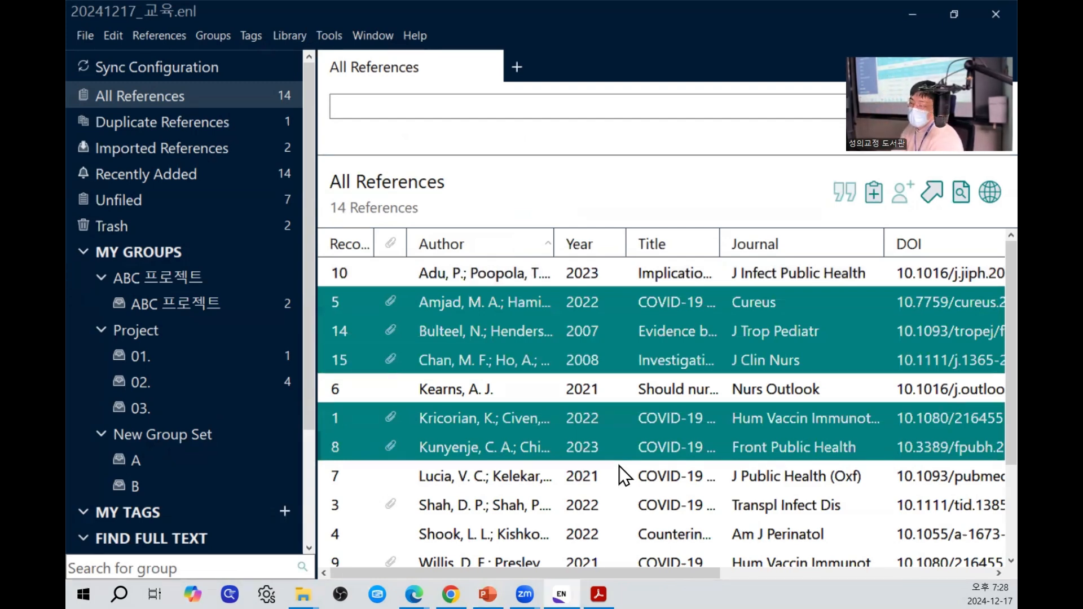
Copy the selected references to a new library saved on the desktop as 20241217_Case.
{"action": "right_click", "coordinate": [489, 350]}
{"action": "mouse_move", "coordinate": [606, 101]}
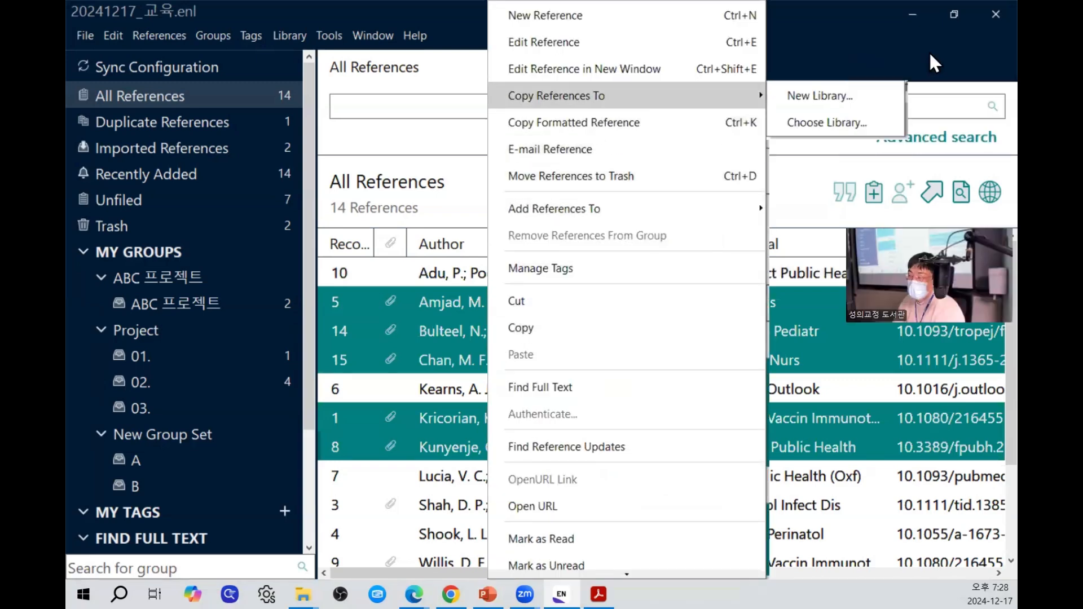
{"action": "left_click", "coordinate": [834, 95]}
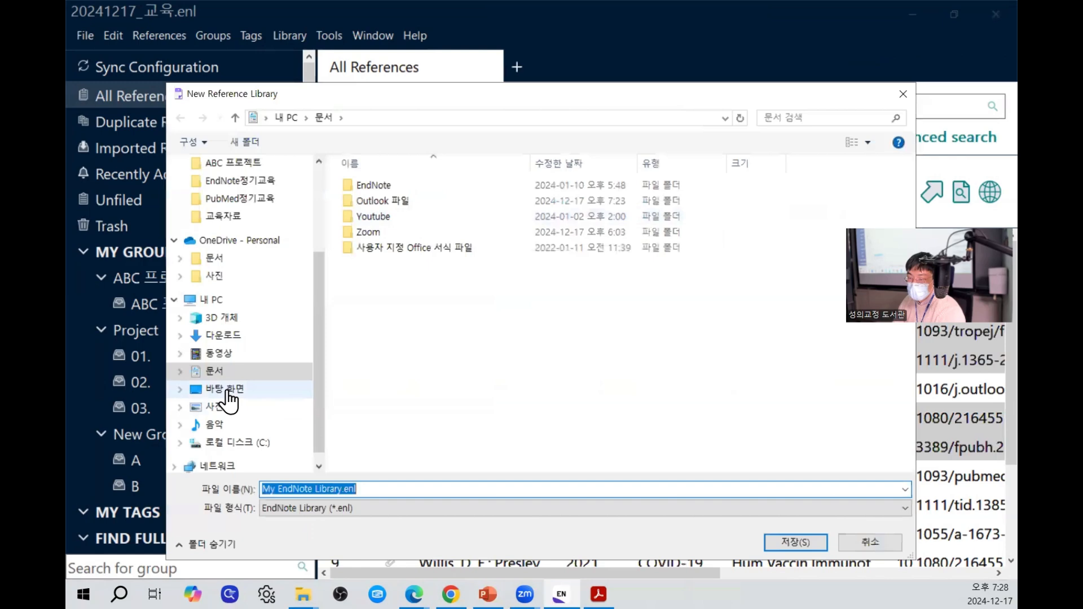
{"action": "left_click", "coordinate": [225, 390]}
{"action": "left_click", "coordinate": [371, 489]}
{"action": "type", "text": "2024"}
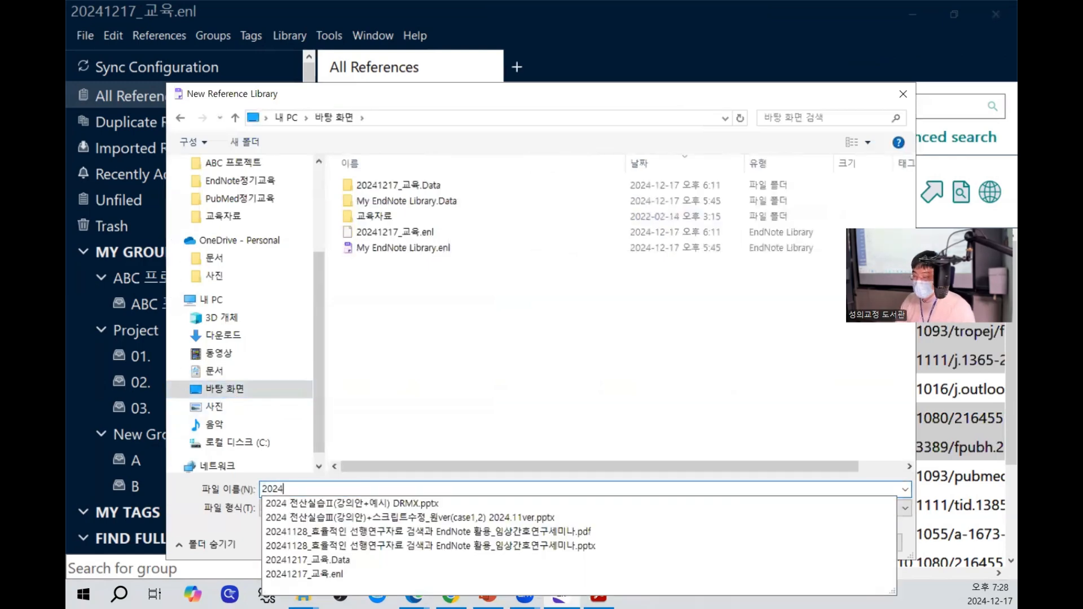
{"action": "type", "text": "1217_Case"}
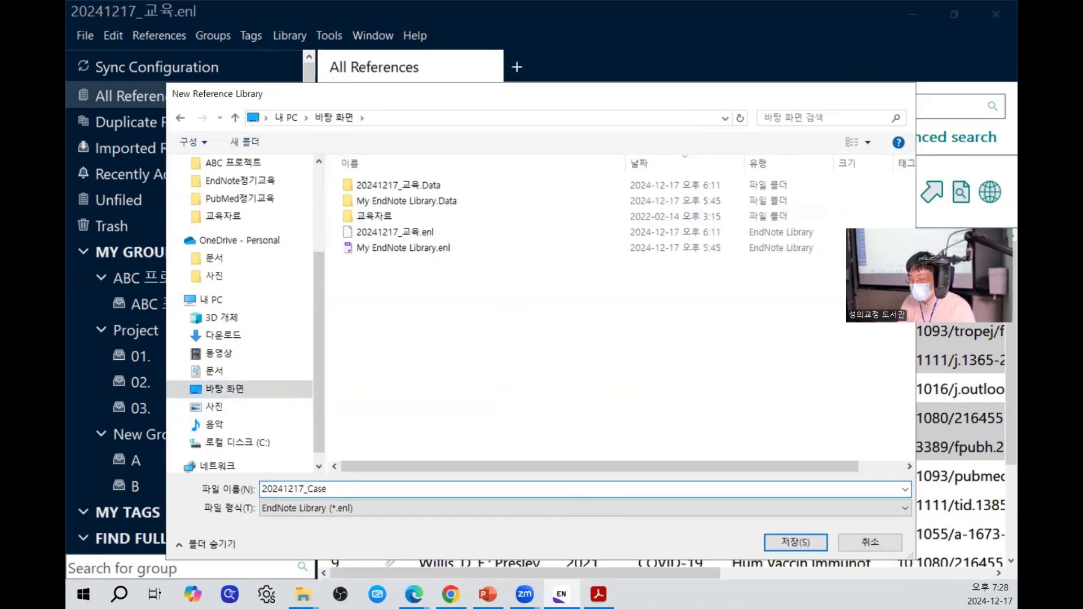
{"action": "key", "text": "Return"}
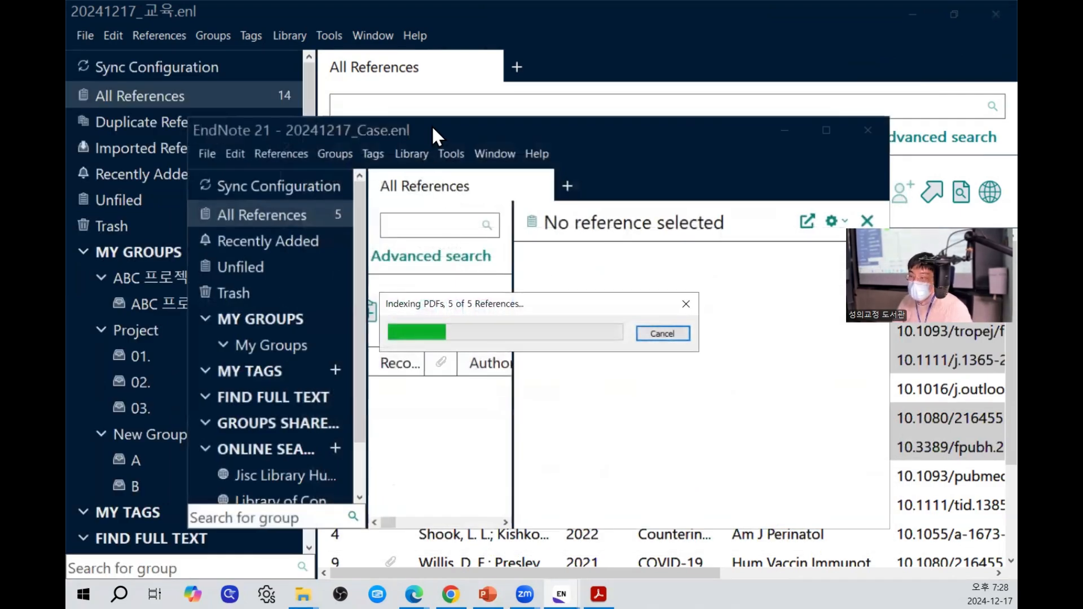
Arrange the 20241217_교육 and 20241217_Case library windows for comparison and close the reference preview in the Case library.
{"action": "left_click_drag", "start_coordinate": [434, 127], "coordinate": [550, 151]}
{"action": "left_click", "coordinate": [821, 36]}
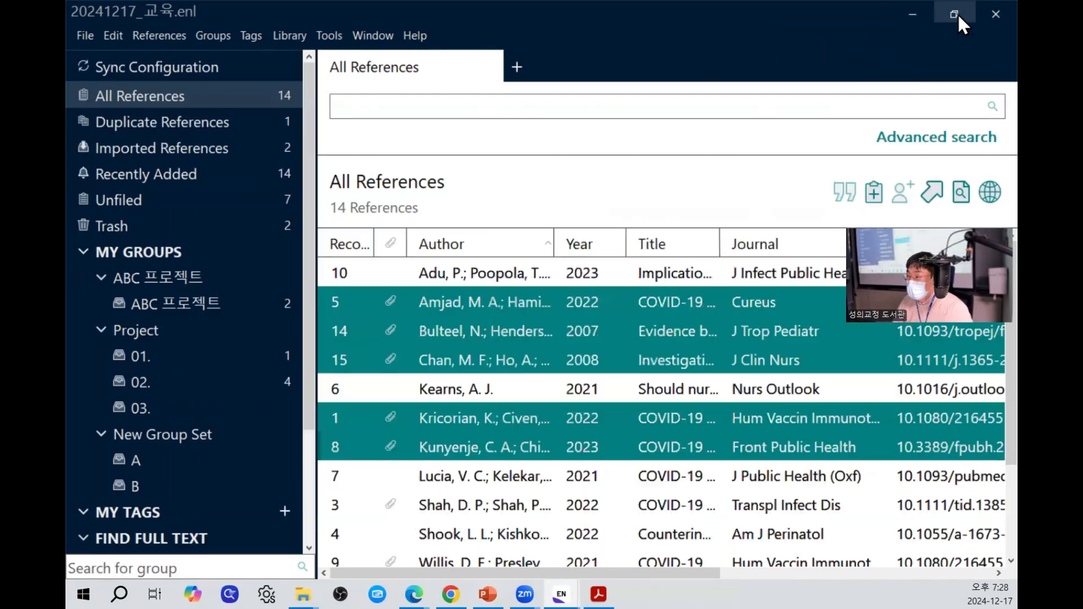
{"action": "left_click", "coordinate": [954, 15]}
{"action": "left_click_drag", "start_coordinate": [611, 100], "coordinate": [546, 35]}
{"action": "left_click", "coordinate": [832, 485]}
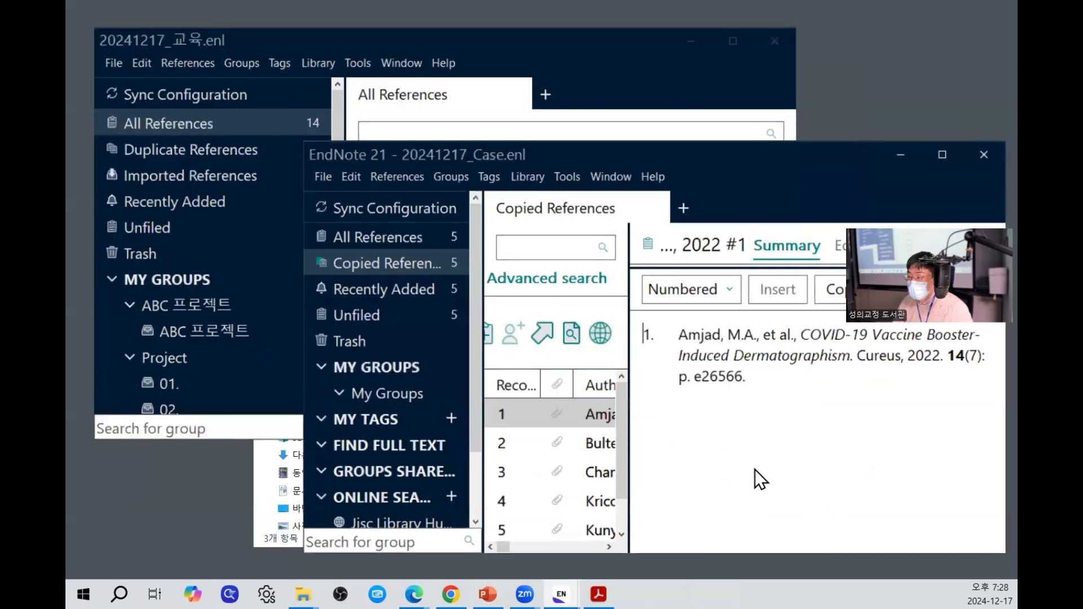
{"action": "left_click_drag", "start_coordinate": [630, 410], "coordinate": [717, 408]}
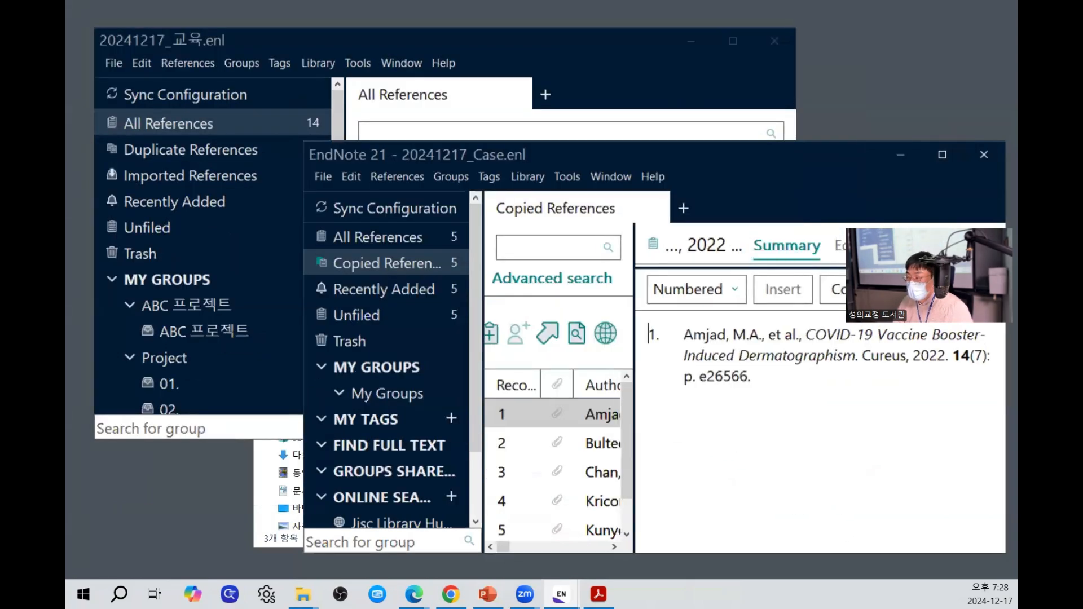
{"action": "left_click", "coordinate": [977, 247]}
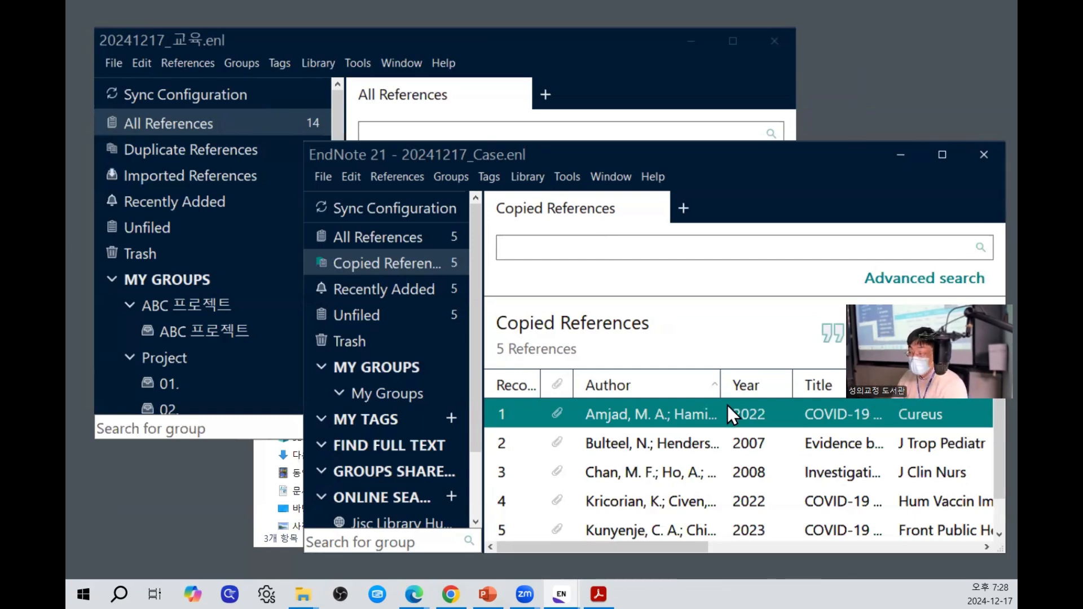
Check the Research Notes column of the copied references in the 20241217_Case library.
{"action": "key", "text": "Delete"}
{"action": "key", "text": "ctrl+z"}
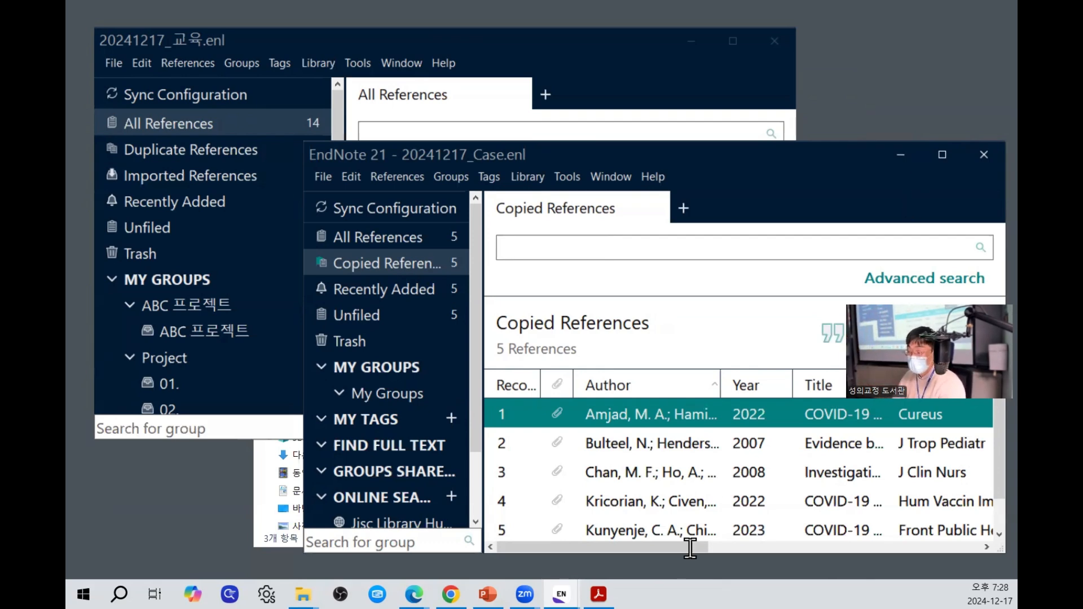
{"action": "left_click_drag", "start_coordinate": [690, 547], "coordinate": [963, 546]}
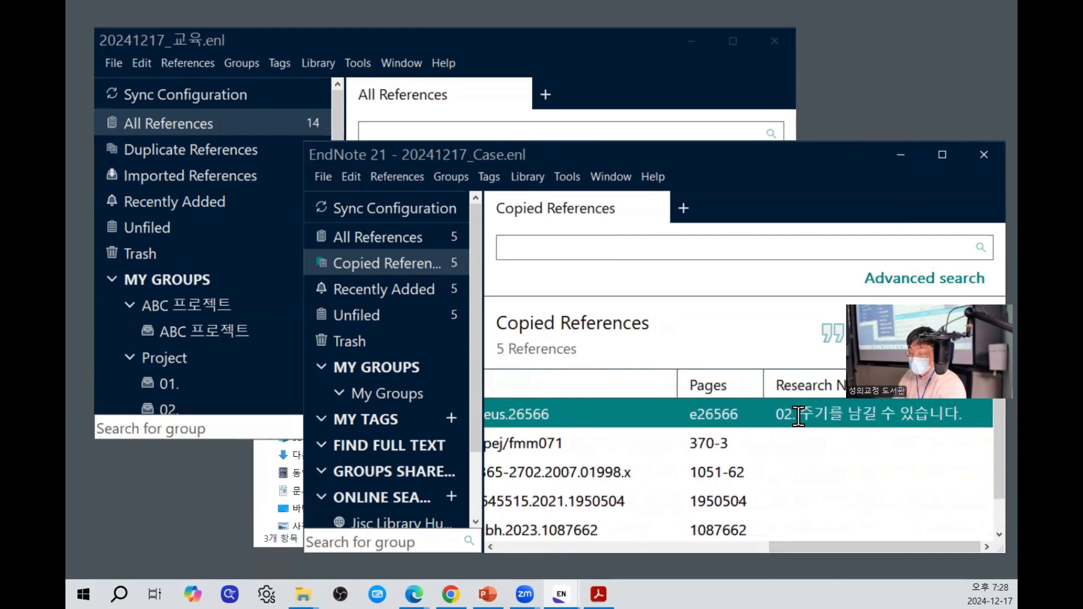
{"action": "left_click_drag", "start_coordinate": [792, 545], "coordinate": [518, 544]}
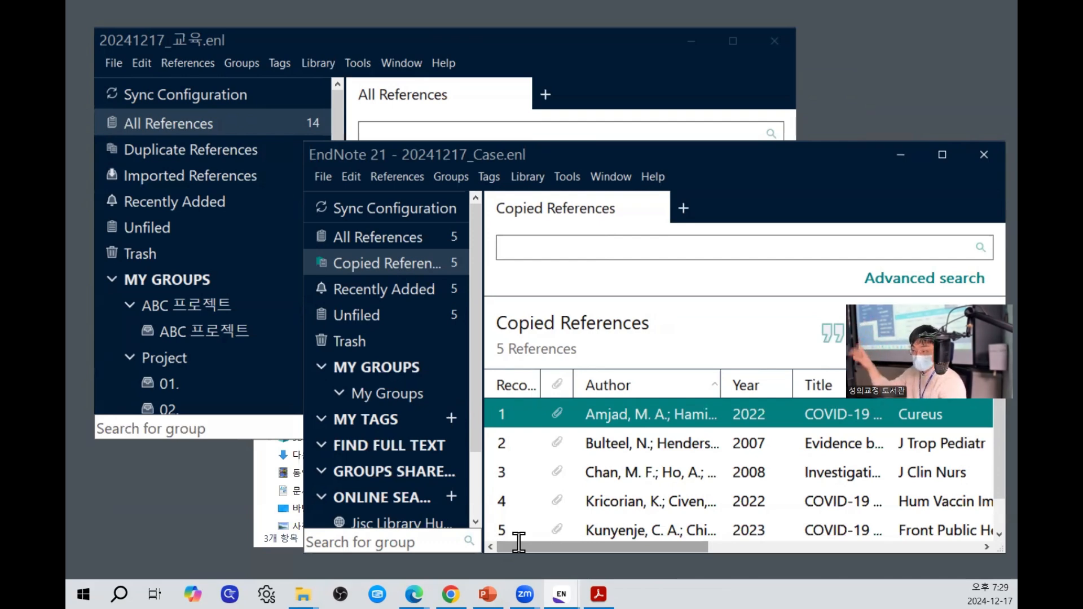
Close the 20241217_Case library and maximize the 20241217_교육 library window.
{"action": "left_click", "coordinate": [560, 43]}
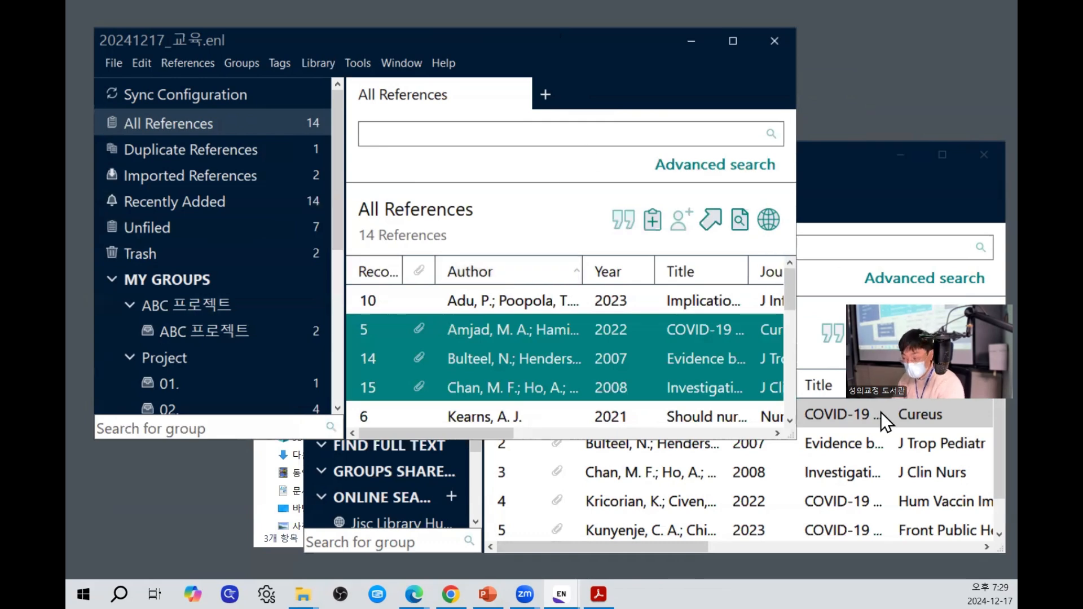
{"action": "left_click", "coordinate": [829, 164]}
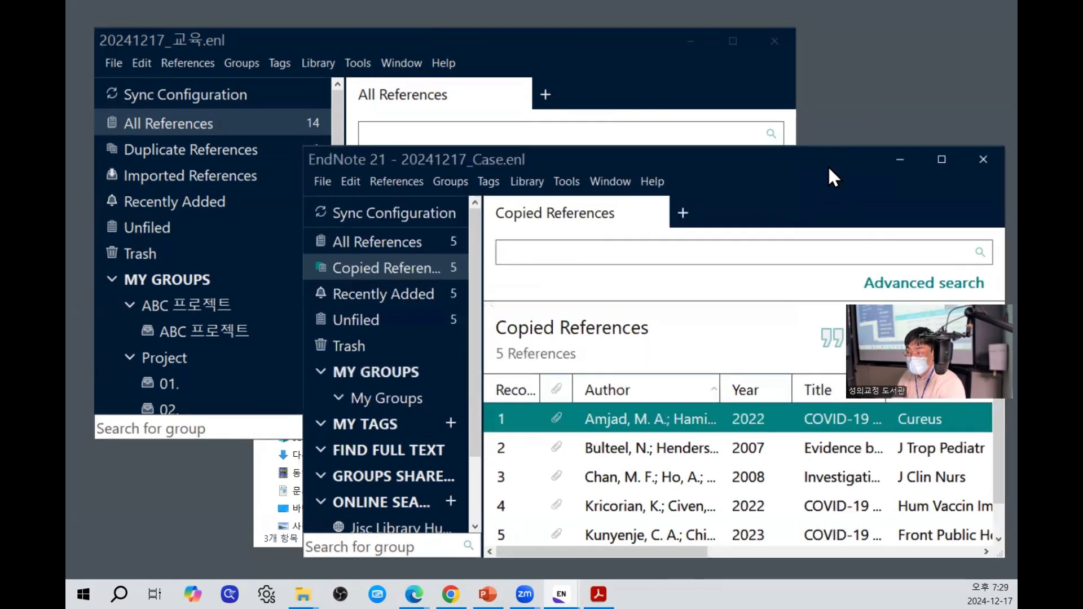
{"action": "left_click_drag", "start_coordinate": [825, 159], "coordinate": [813, 165]}
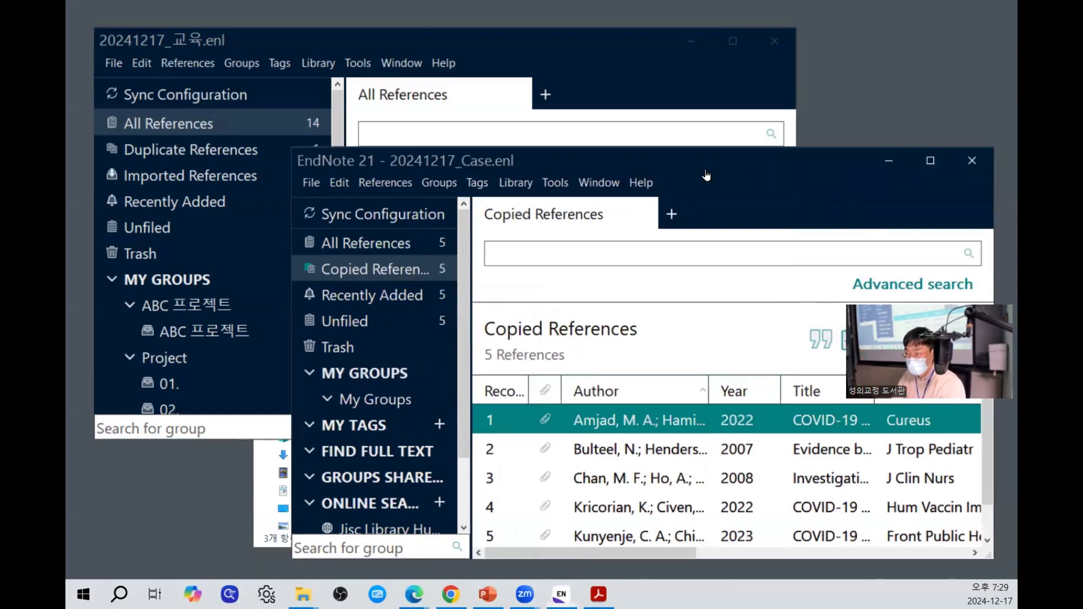
{"action": "left_click", "coordinate": [976, 164]}
{"action": "left_click", "coordinate": [728, 41]}
Switch to PowerPoint, resume the slide show and advance to the slide on linking EndNote with Ms Word.
{"action": "left_click", "coordinate": [489, 586]}
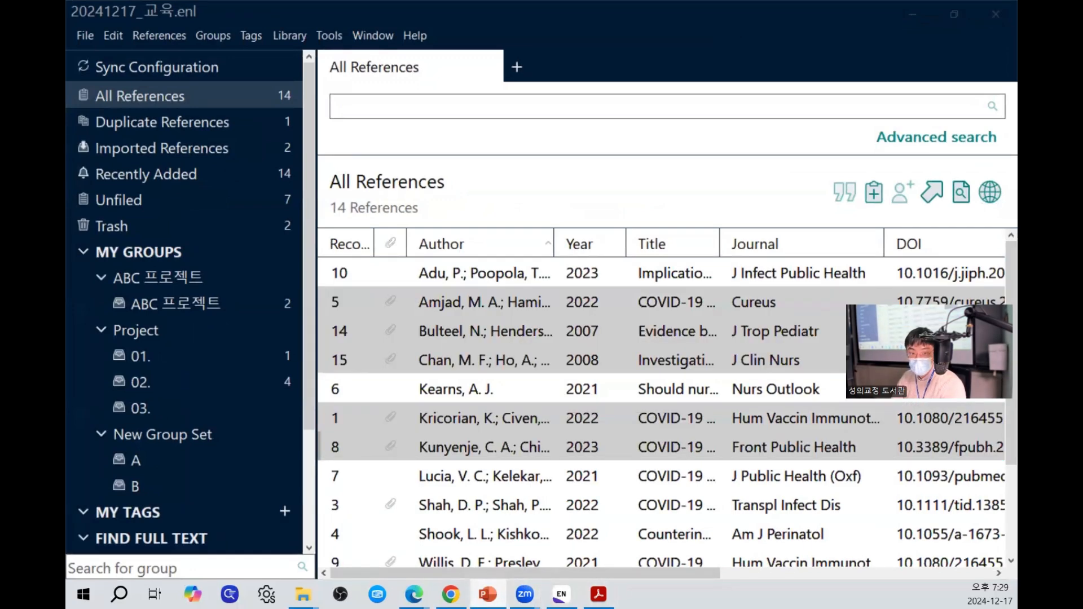
{"action": "key", "text": "shift+F5"}
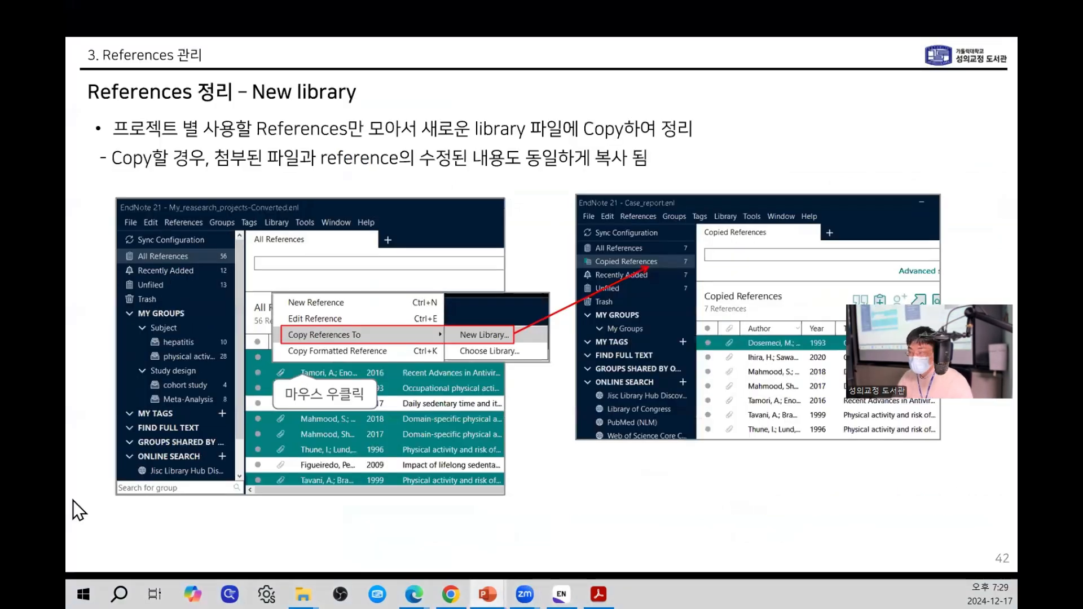
{"action": "left_click", "coordinate": [405, 205]}
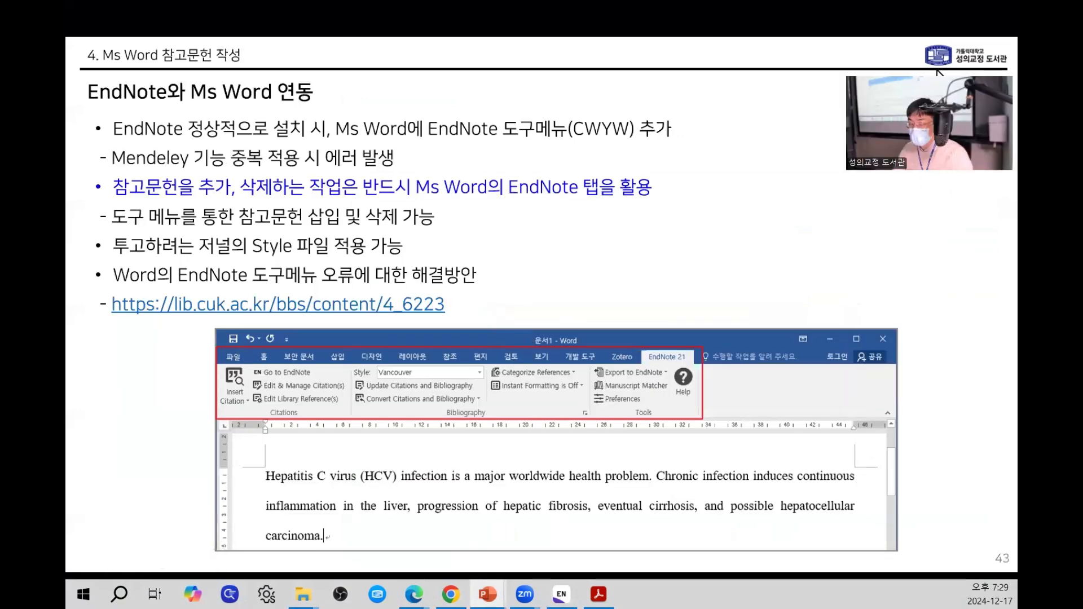
Highlight the EndNote 21 tab in the slide's Word screenshot and the blue words about adding and deleting references.
{"action": "right_click", "coordinate": [943, 319]}
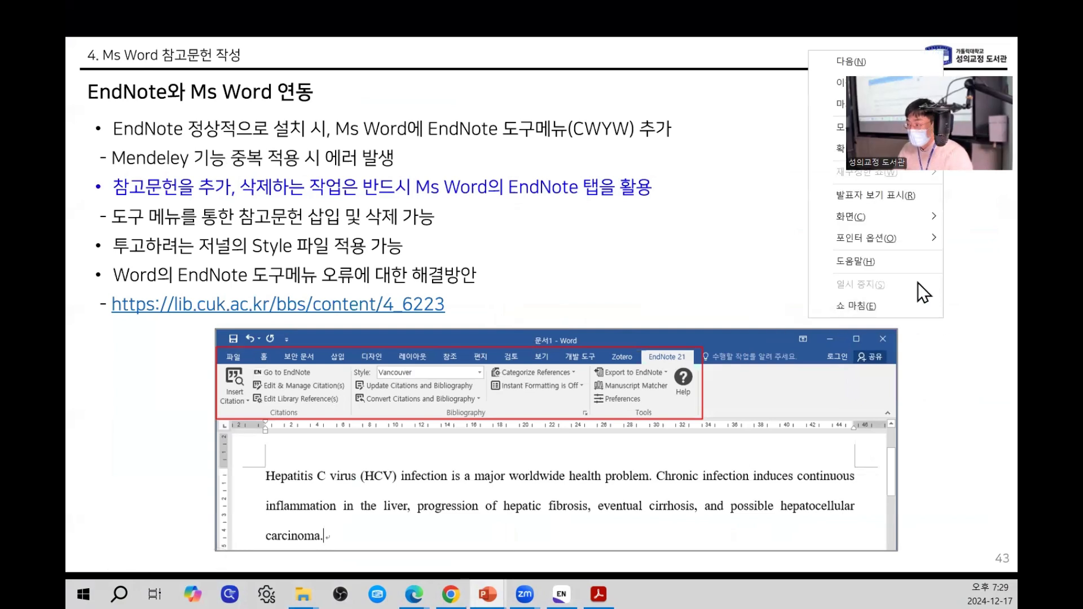
{"action": "mouse_move", "coordinate": [894, 232]}
{"action": "left_click", "coordinate": [757, 276]}
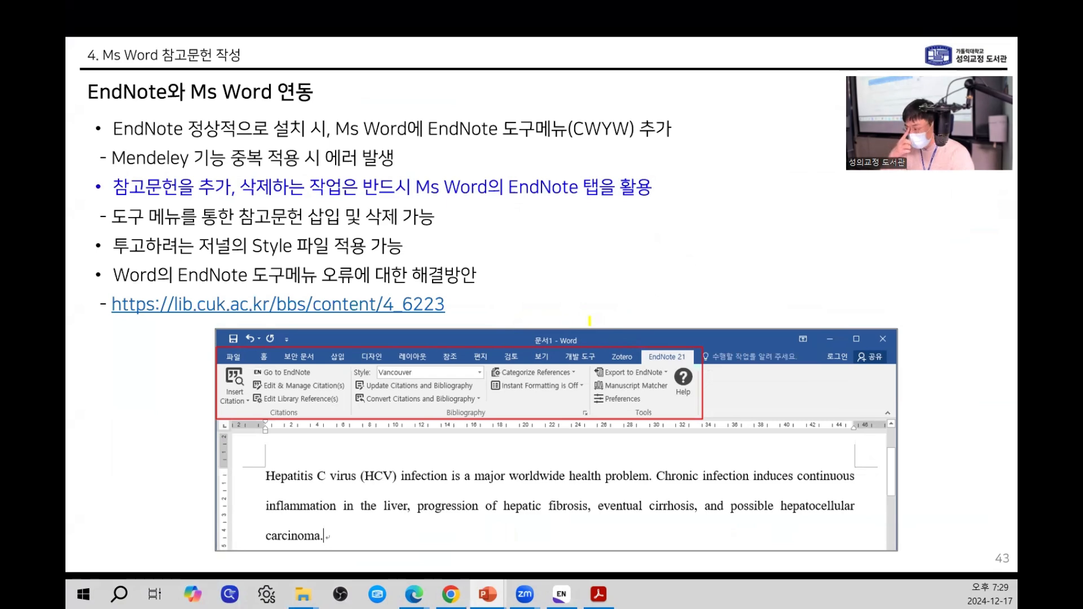
{"action": "left_click_drag", "start_coordinate": [680, 368], "coordinate": [680, 335]}
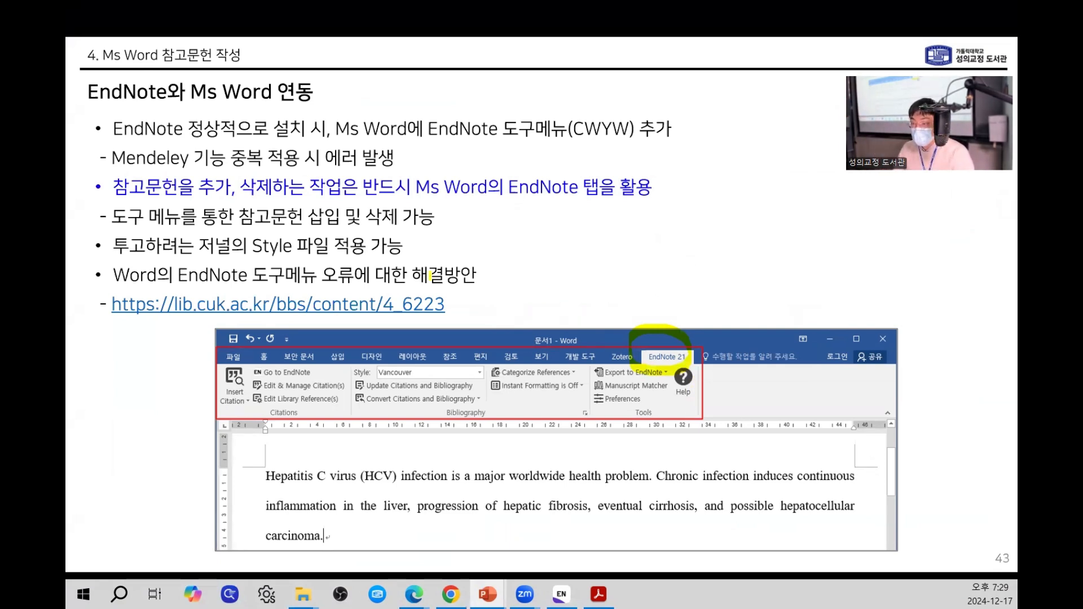
{"action": "left_click_drag", "start_coordinate": [112, 190], "coordinate": [279, 195]}
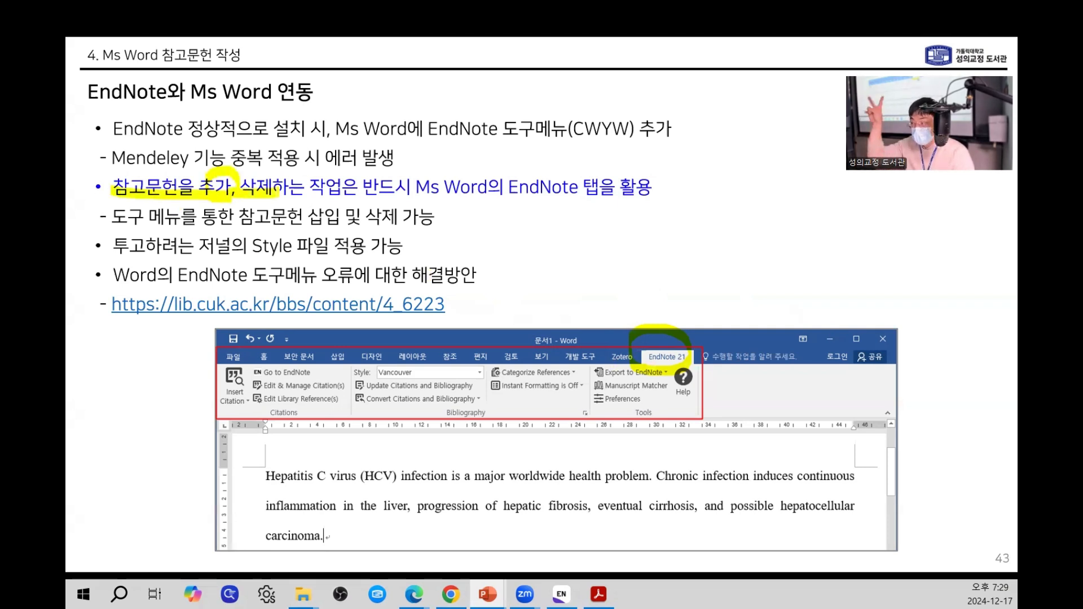
{"action": "left_click_drag", "start_coordinate": [251, 191], "coordinate": [282, 182]}
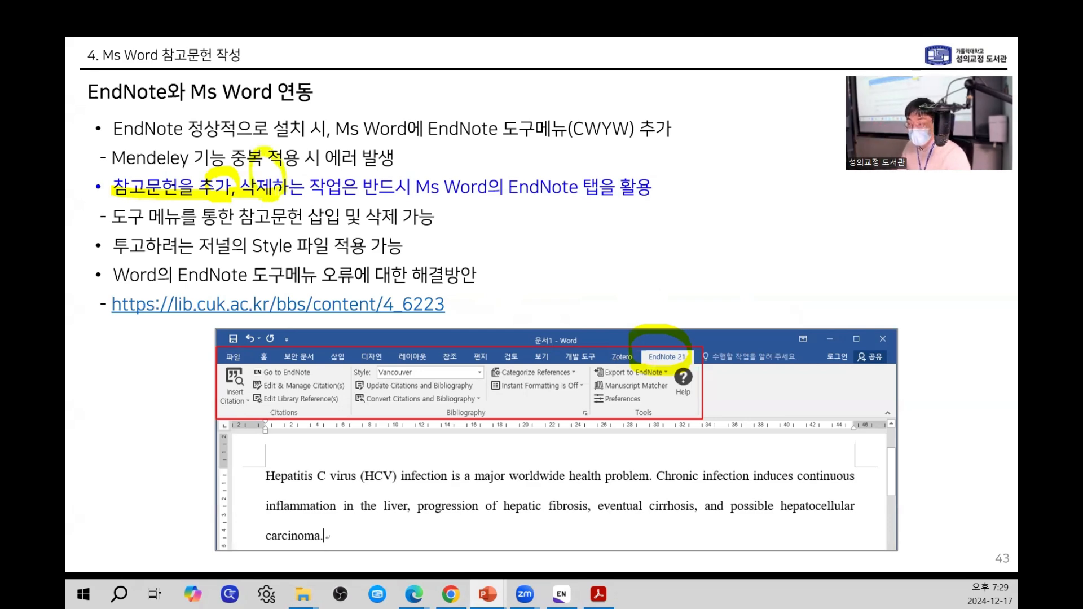
Advance the slide show to slide 45 on inserting selected citations.
{"action": "key", "text": "Right"}
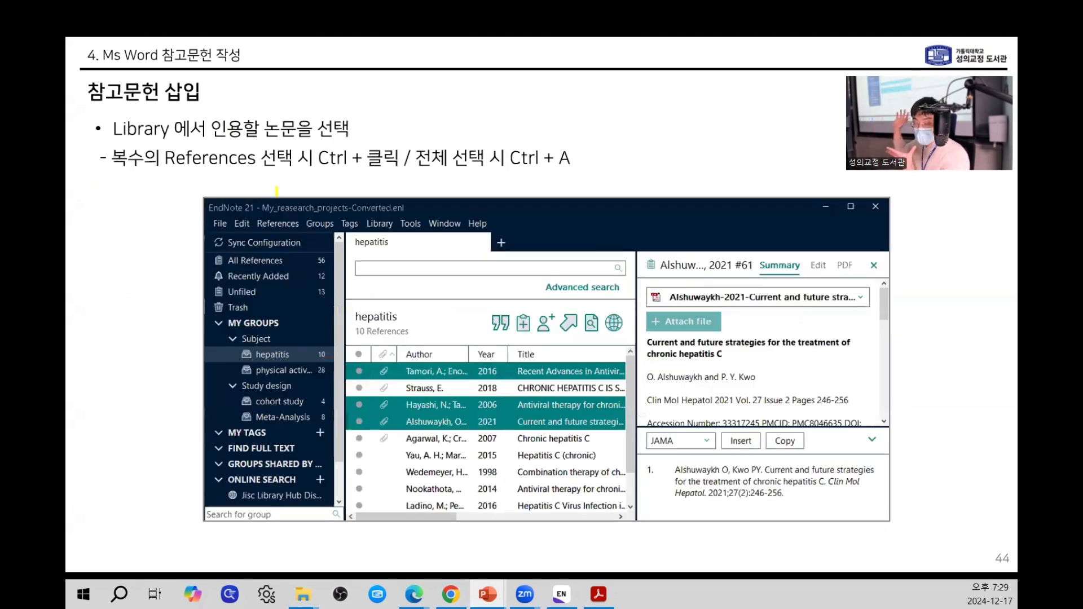
{"action": "key", "text": "Right"}
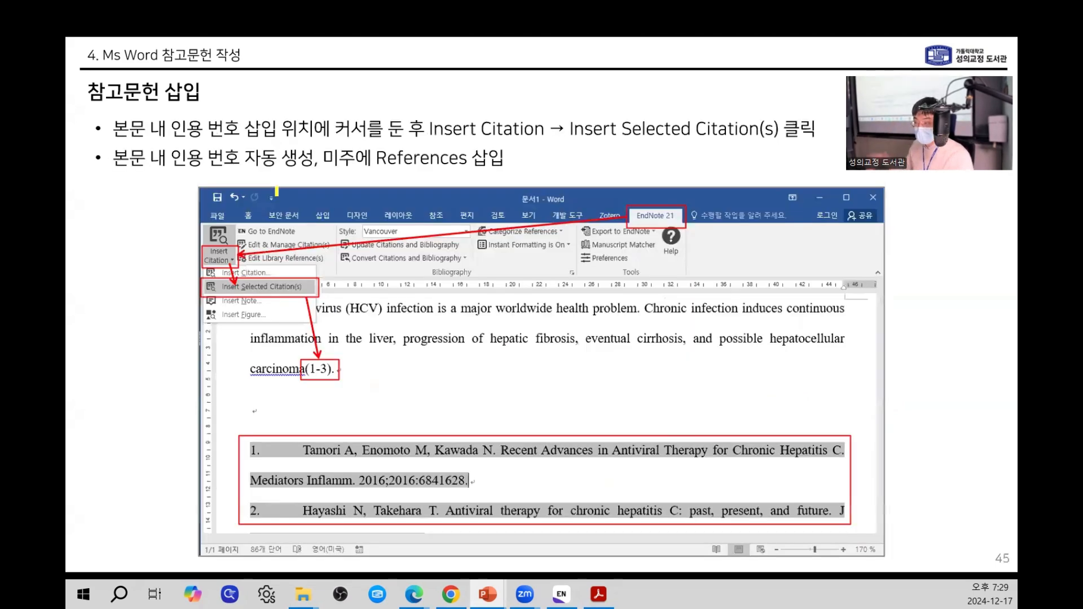
{"action": "key", "text": "Left"}
{"action": "key", "text": "Right"}
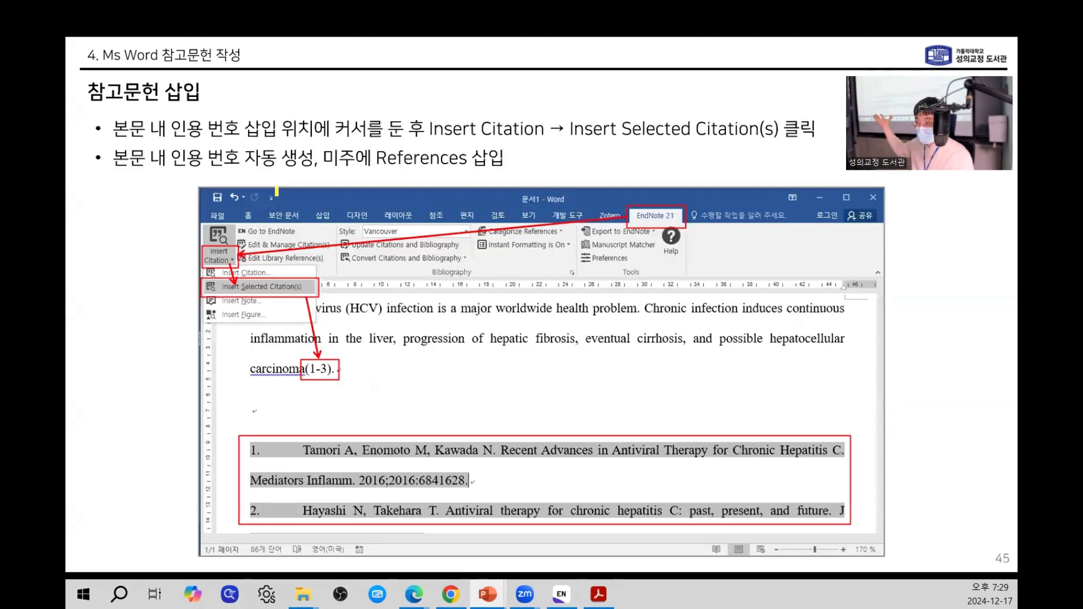
Leave the slide show and clear the EndNote and ABC 프로젝트 folder windows off the desktop.
{"action": "right_click", "coordinate": [520, 389]}
{"action": "left_click", "coordinate": [553, 375]}
{"action": "left_click", "coordinate": [567, 337]}
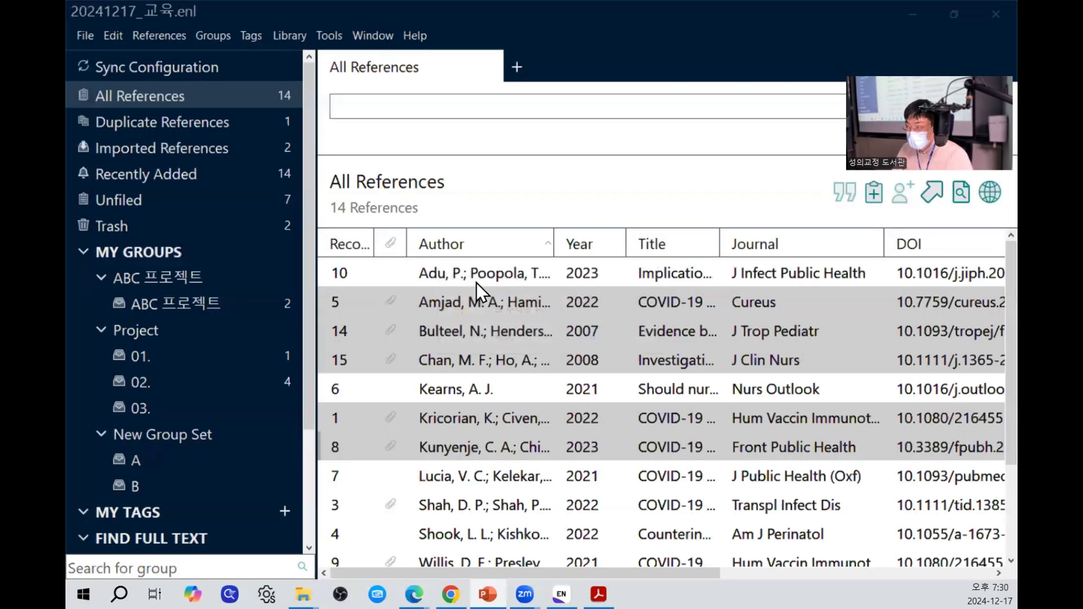
{"action": "left_click", "coordinate": [913, 14]}
{"action": "left_click", "coordinate": [729, 72]}
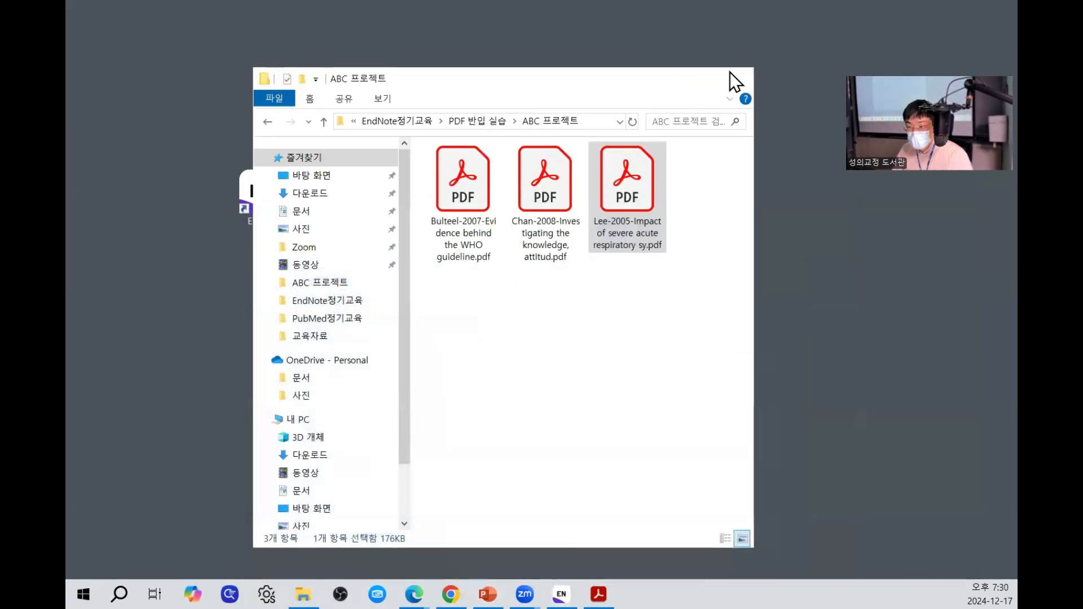
{"action": "left_click", "coordinate": [729, 72]}
Launch Microsoft Word.
{"action": "left_click", "coordinate": [84, 592]}
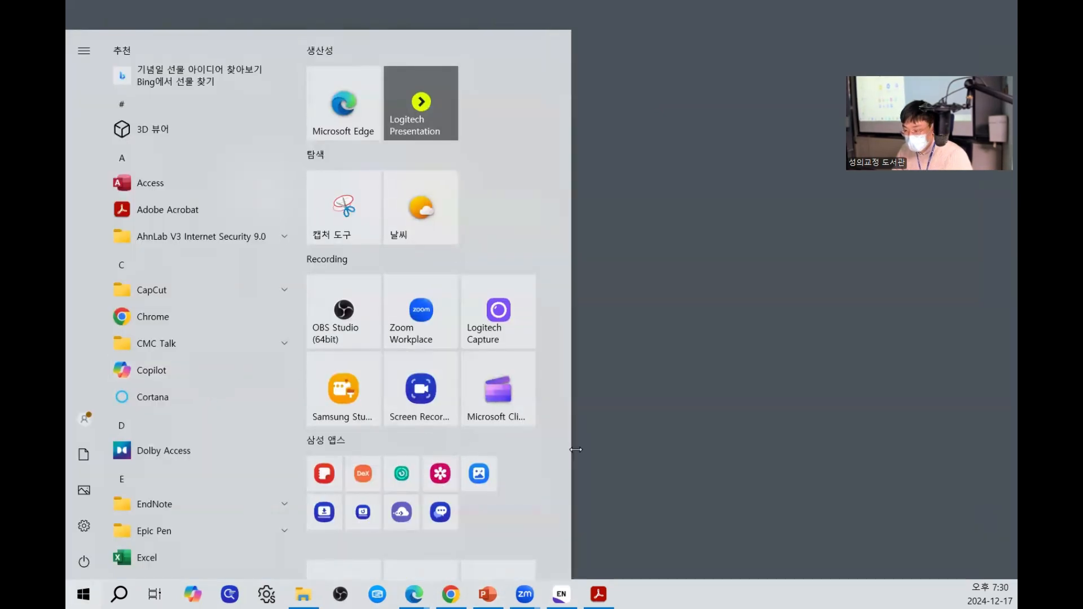
{"action": "scroll", "coordinate": [404, 452], "scroll_direction": "down", "scroll_amount": 3}
{"action": "left_click", "coordinate": [322, 422]}
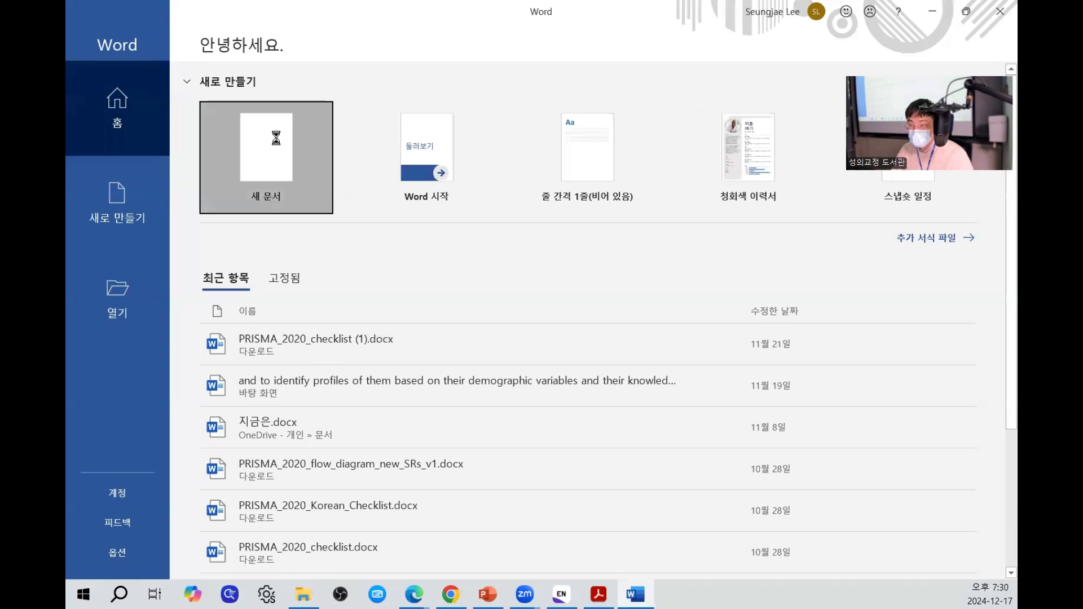
Create a blank document and, in EndNote, copy the opening Background sentence from the abstract of reference 10.
{"action": "left_click", "coordinate": [301, 182]}
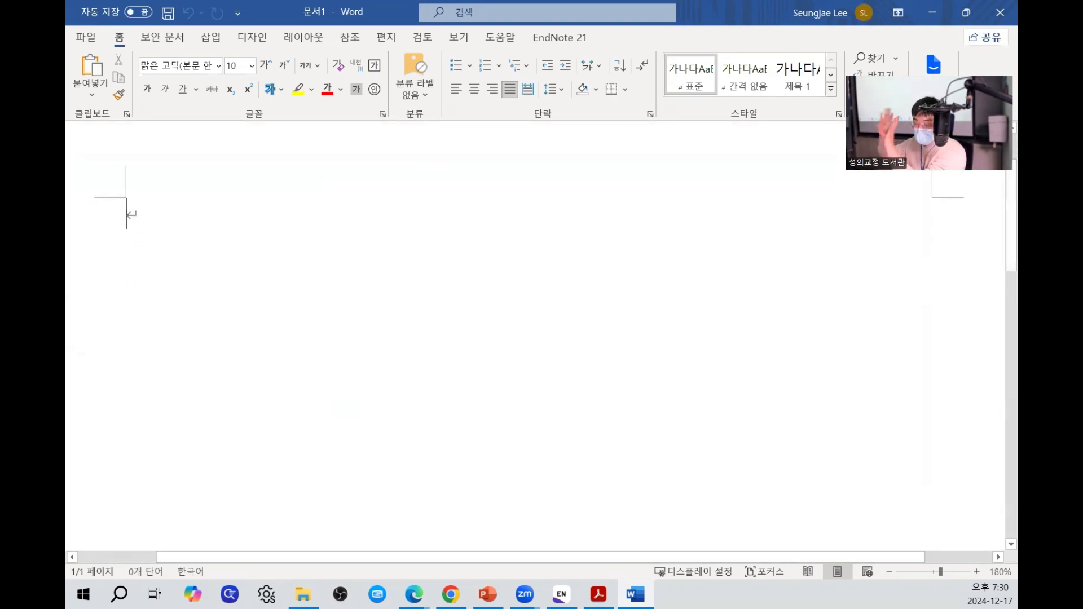
{"action": "left_click", "coordinate": [561, 595]}
{"action": "left_click", "coordinate": [471, 276]}
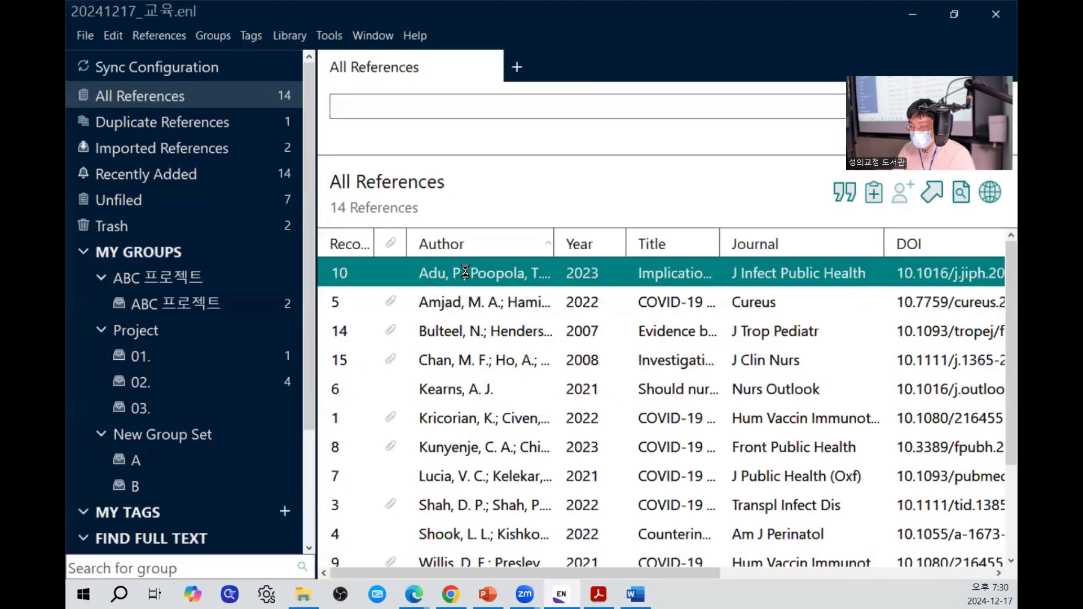
{"action": "scroll", "coordinate": [860, 361], "scroll_direction": "down", "scroll_amount": 3}
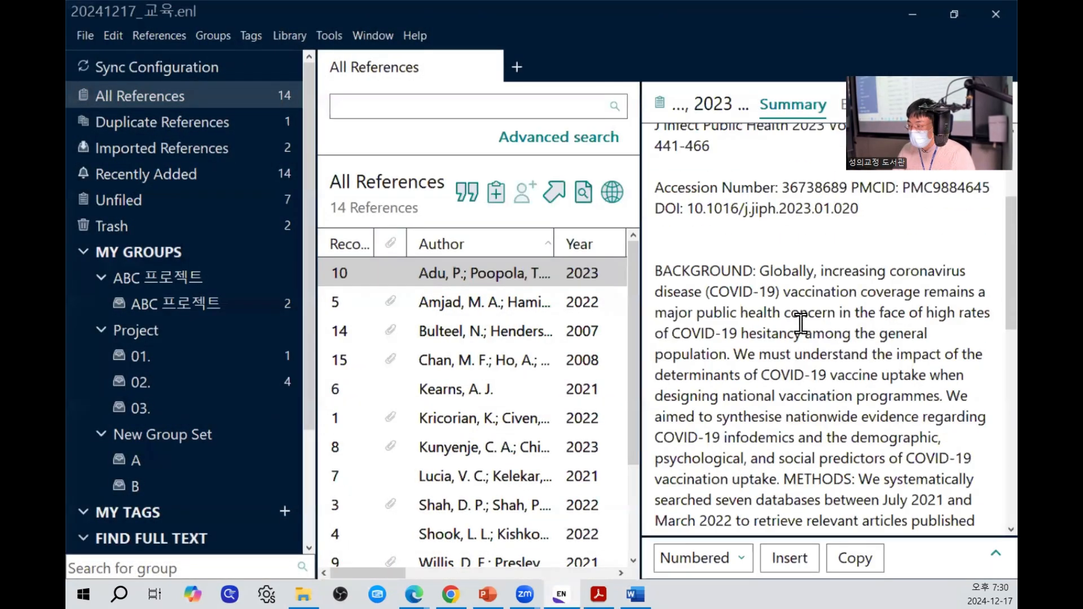
{"action": "left_click_drag", "start_coordinate": [761, 271], "coordinate": [731, 354]}
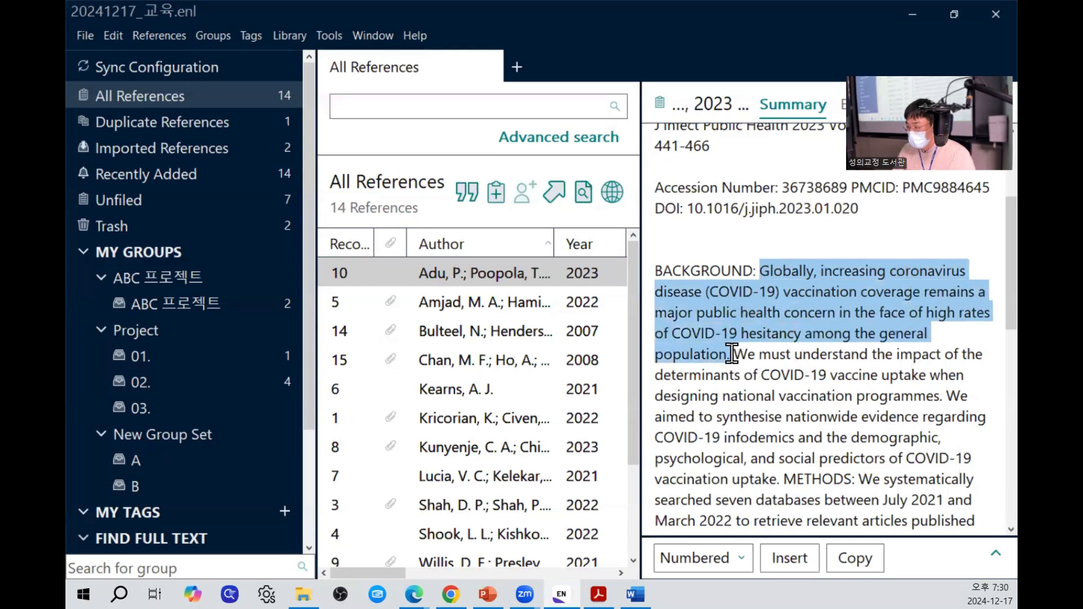
{"action": "right_click", "coordinate": [823, 300]}
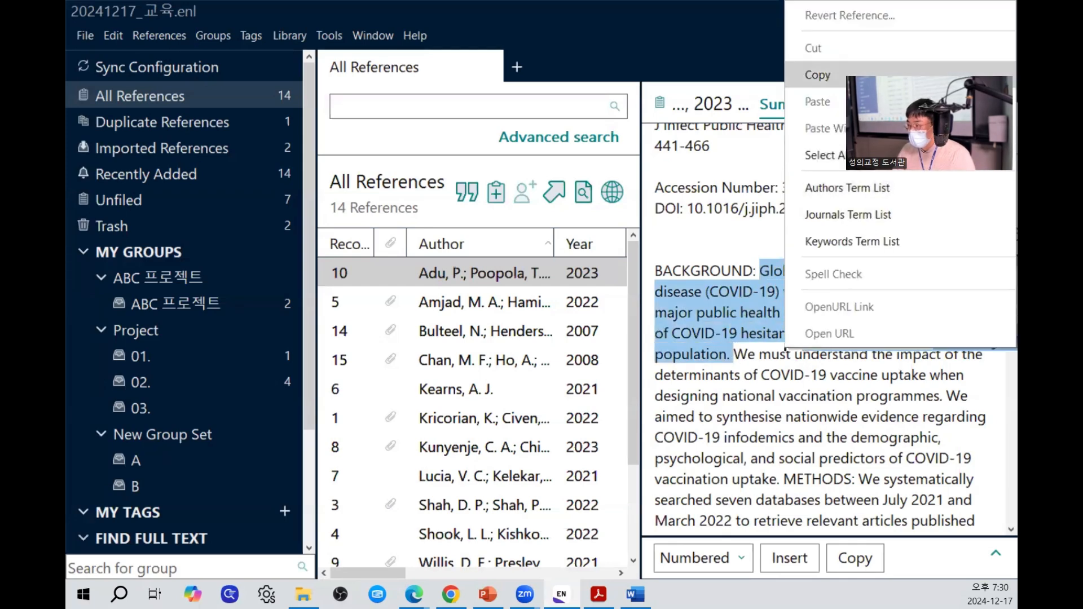
{"action": "left_click", "coordinate": [880, 75]}
{"action": "right_click", "coordinate": [778, 311]}
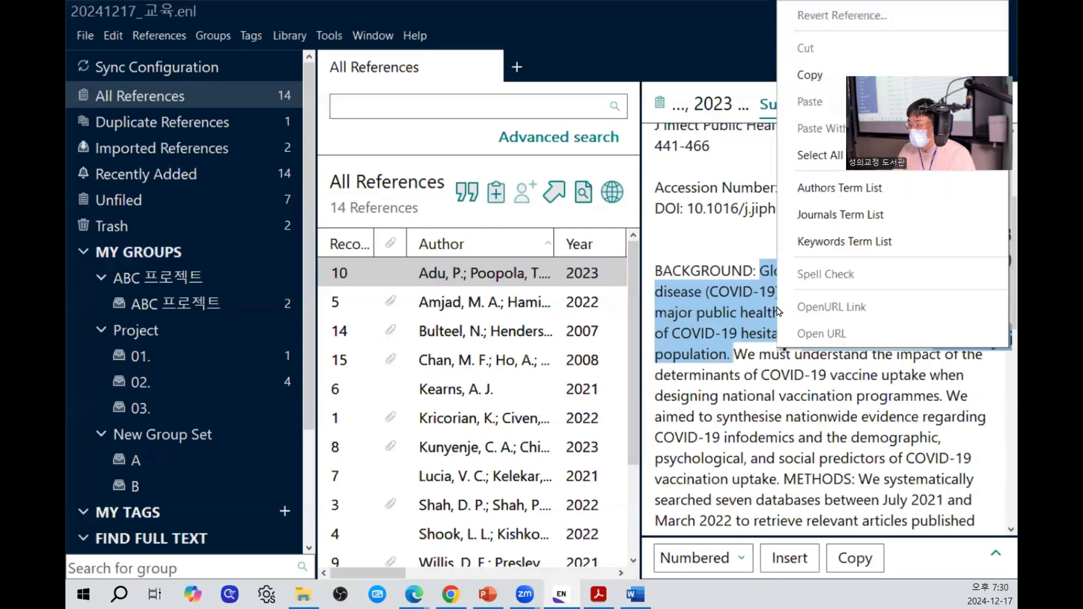
{"action": "left_click", "coordinate": [812, 75]}
Paste the copied sentence into the blank Word document as text only.
{"action": "left_click", "coordinate": [907, 18]}
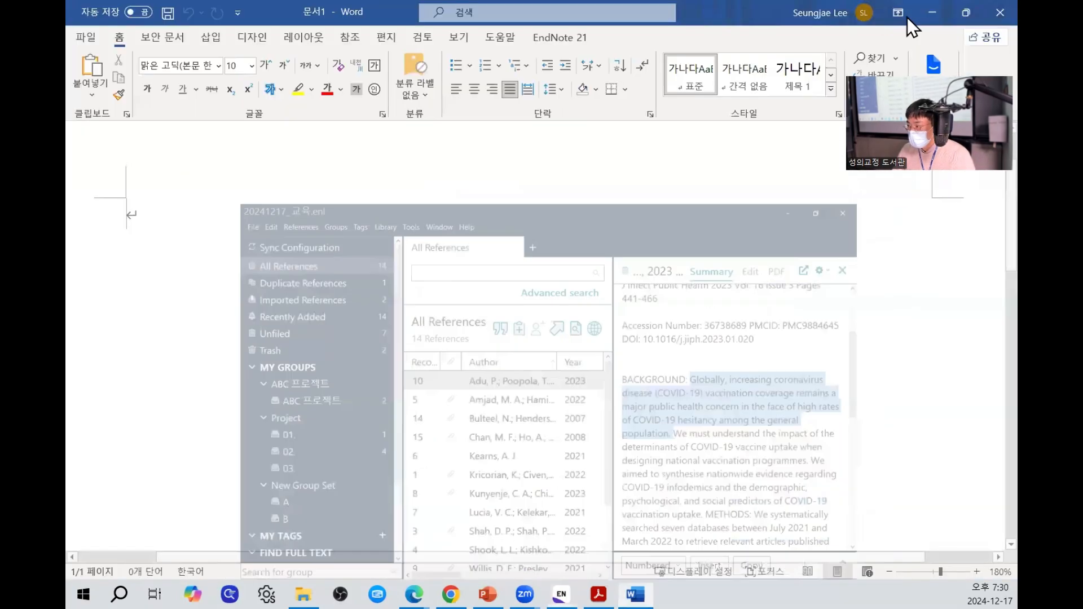
{"action": "key", "text": "ctrl+v"}
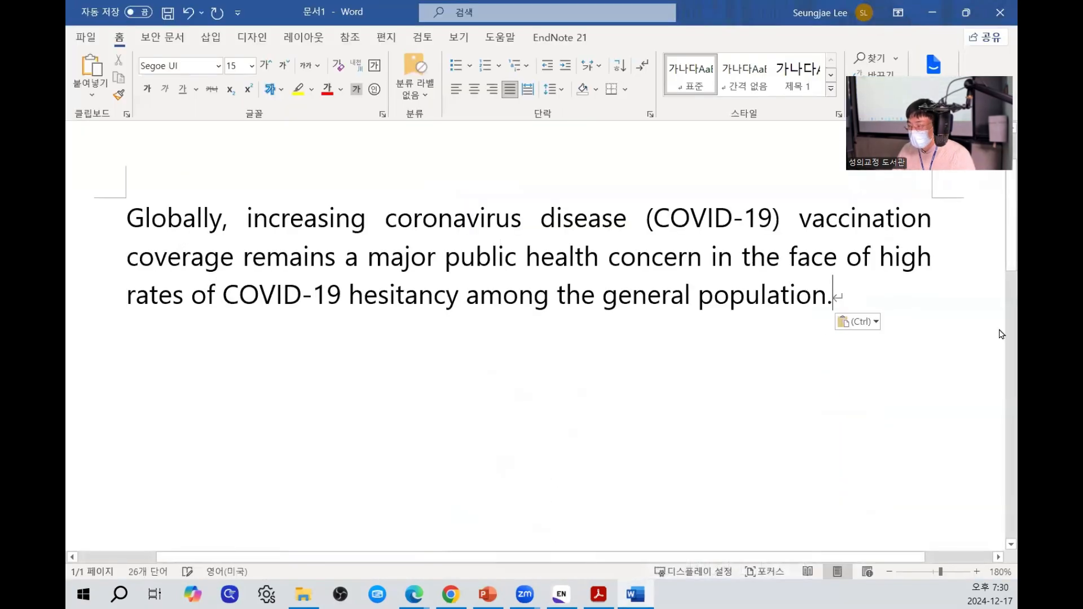
{"action": "left_click", "coordinate": [854, 321]}
{"action": "left_click", "coordinate": [901, 359]}
Format the whole pasted sentence in Times New Roman at 12 pt with 2.0 line spacing.
{"action": "key", "text": "ctrl+a"}
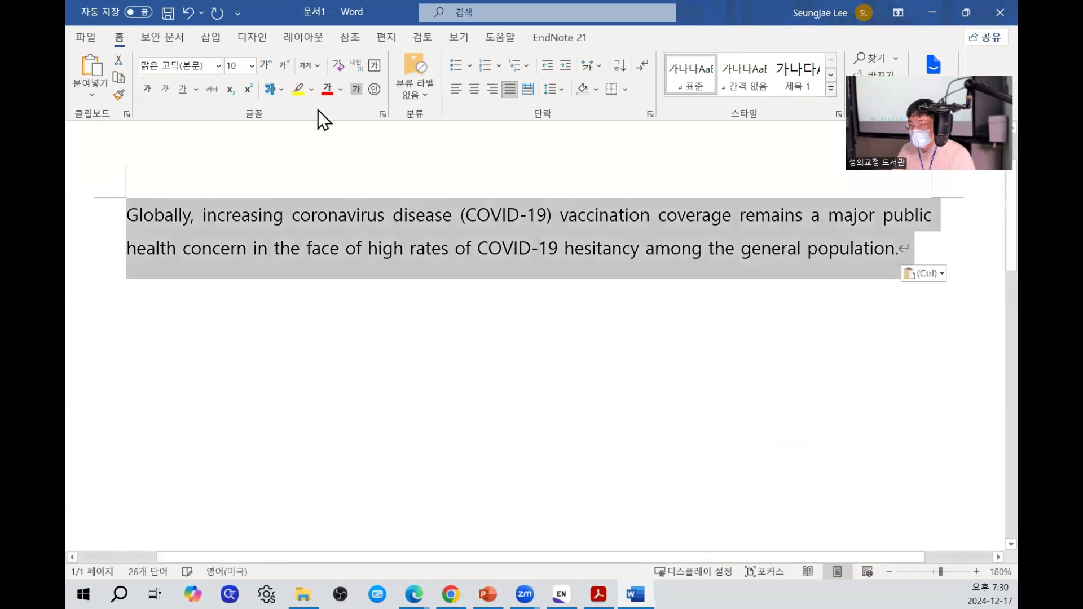
{"action": "left_click", "coordinate": [219, 69]}
{"action": "left_click", "coordinate": [226, 209]}
{"action": "left_click", "coordinate": [265, 66]}
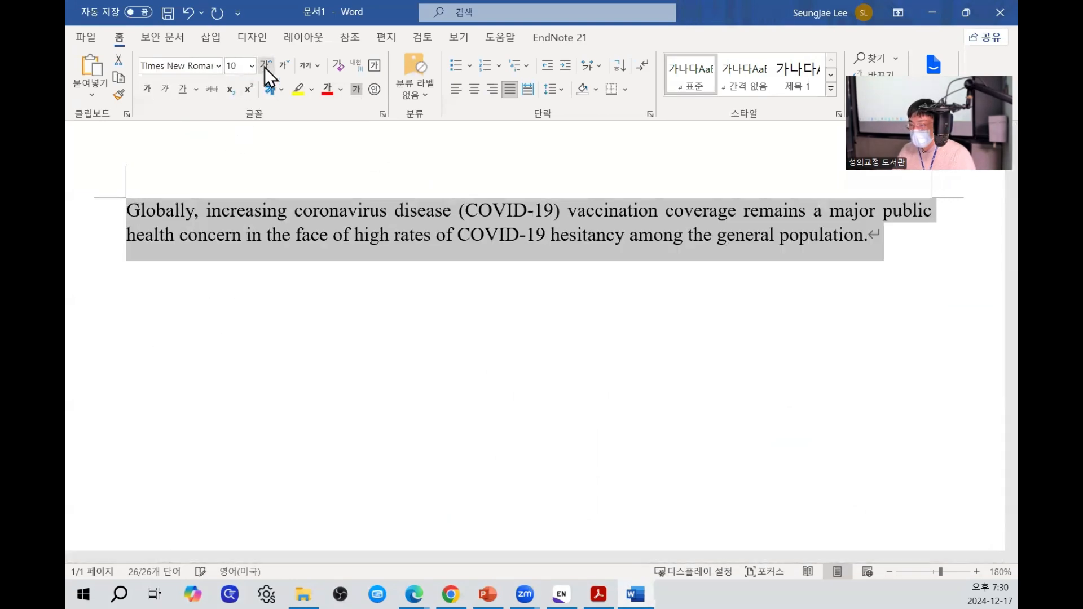
{"action": "left_click", "coordinate": [265, 66]}
{"action": "left_click", "coordinate": [563, 84]}
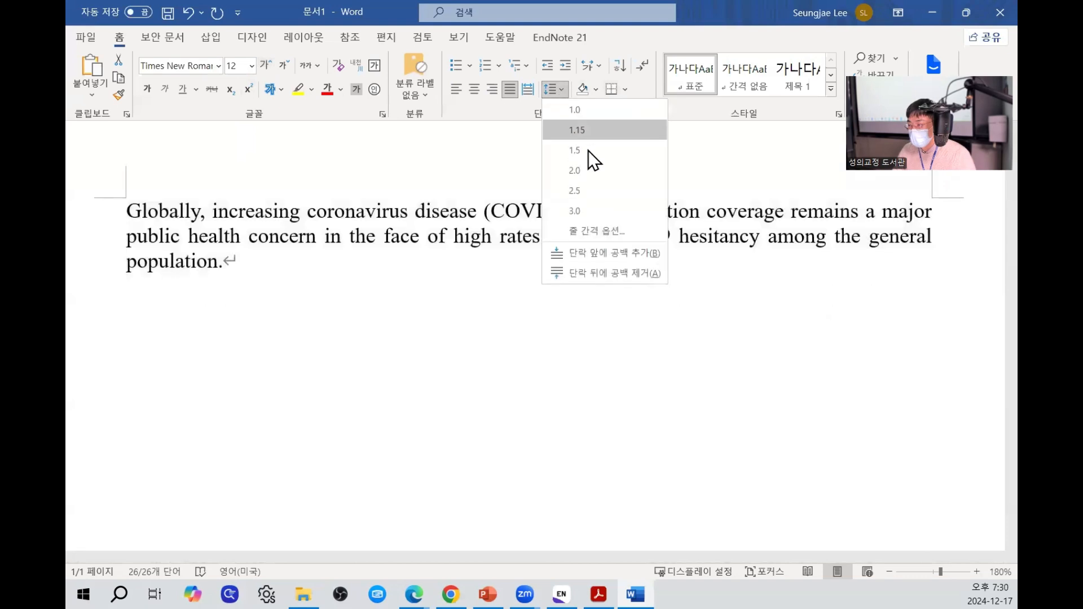
{"action": "left_click", "coordinate": [587, 171]}
{"action": "left_click", "coordinate": [225, 310]}
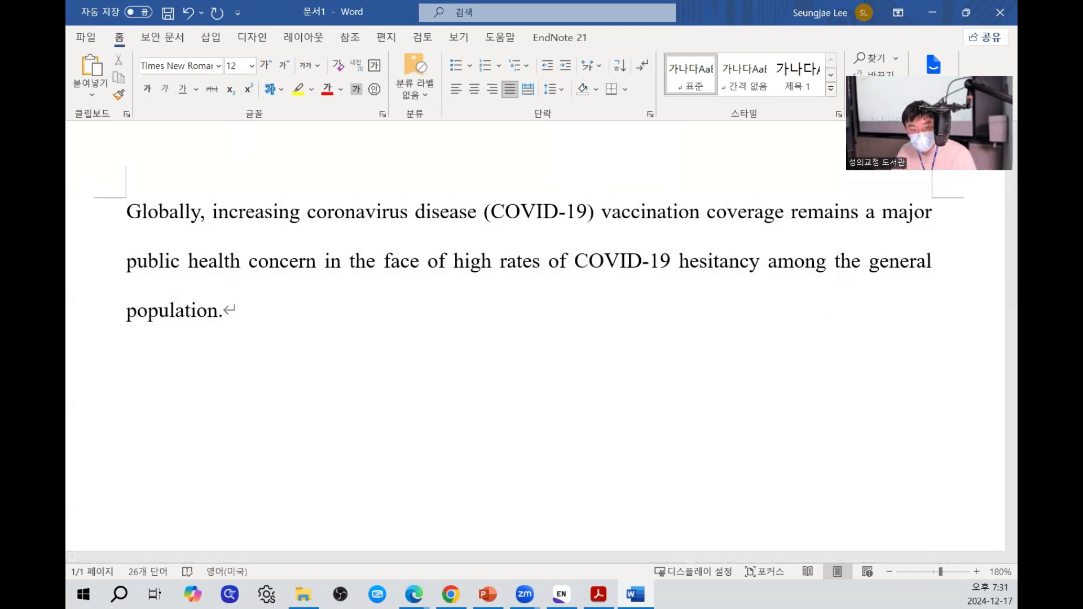
{"action": "key", "text": "alt+Tab"}
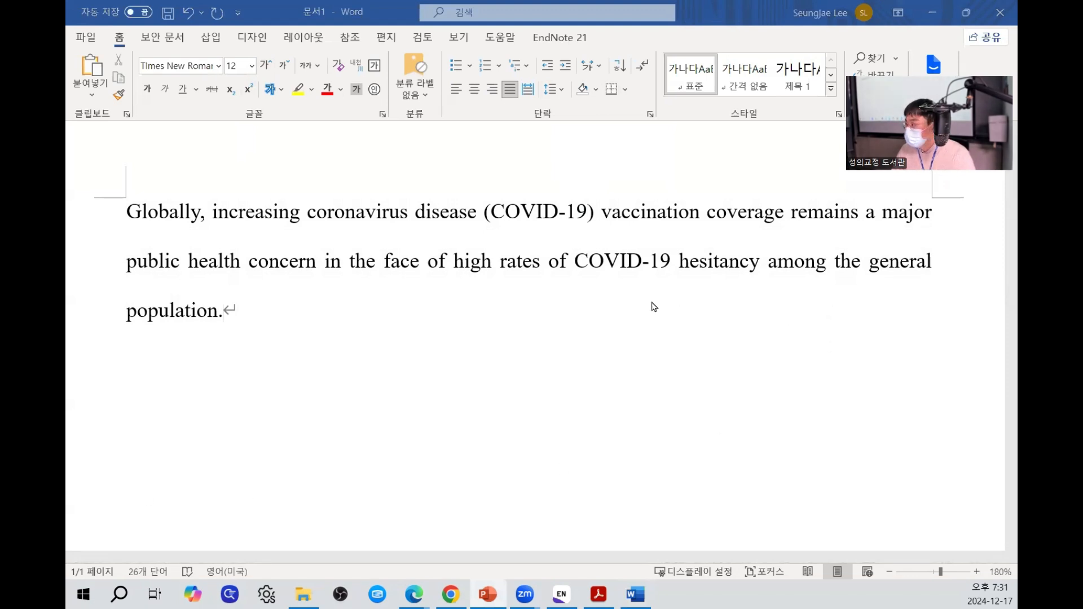
{"action": "left_click", "coordinate": [468, 339]}
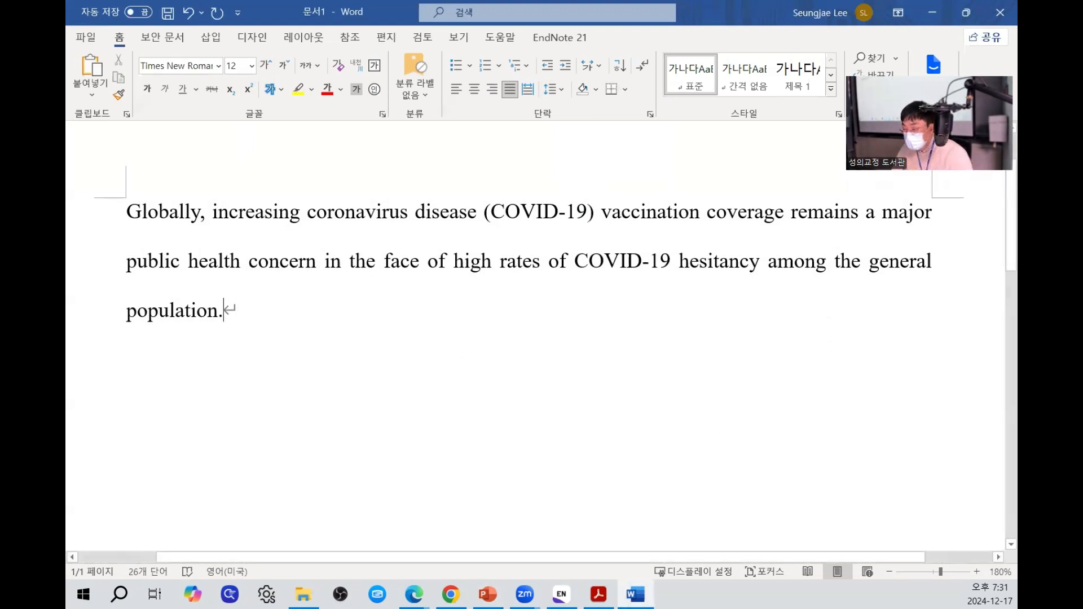
{"action": "mouse_move", "coordinate": [561, 595]}
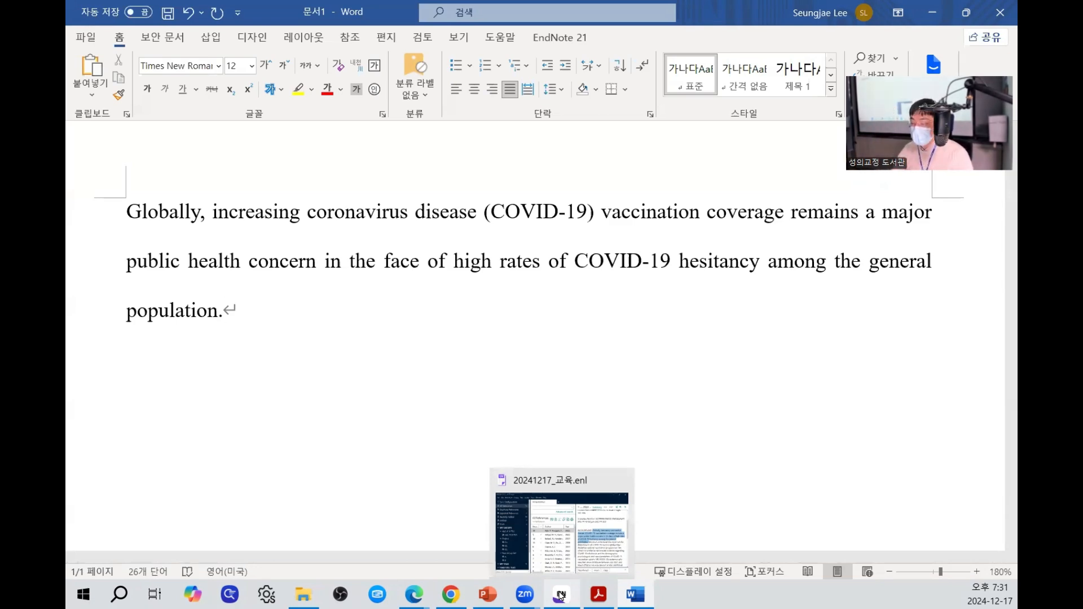
{"action": "left_click", "coordinate": [562, 595]}
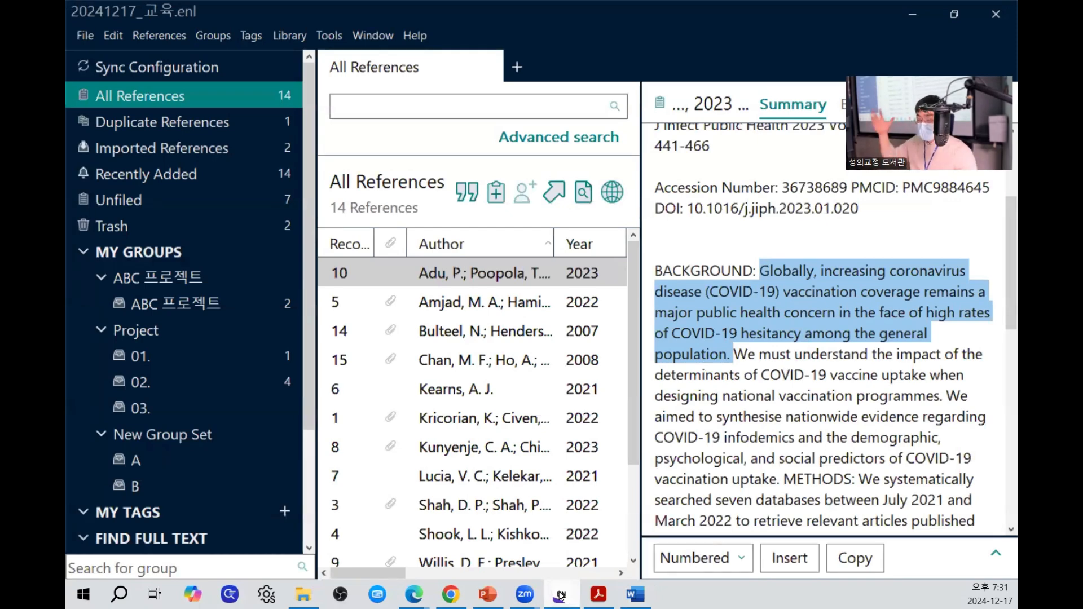
{"action": "left_click", "coordinate": [636, 594]}
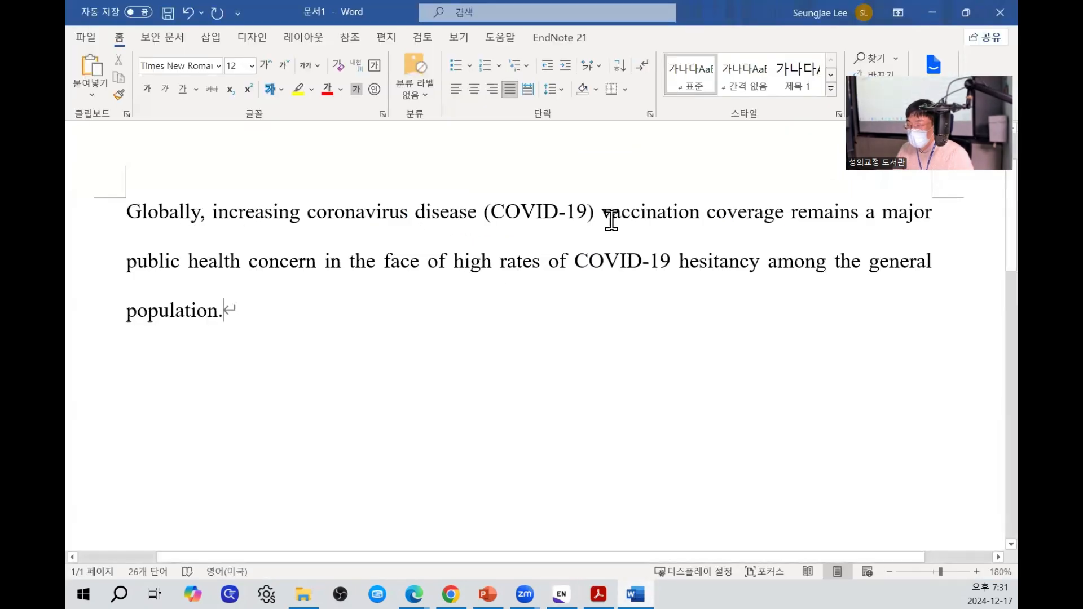
Place the text cursor after "vaccination" in Word and select references 10, 14 and 6 together in EndNote.
{"action": "left_click", "coordinate": [593, 213]}
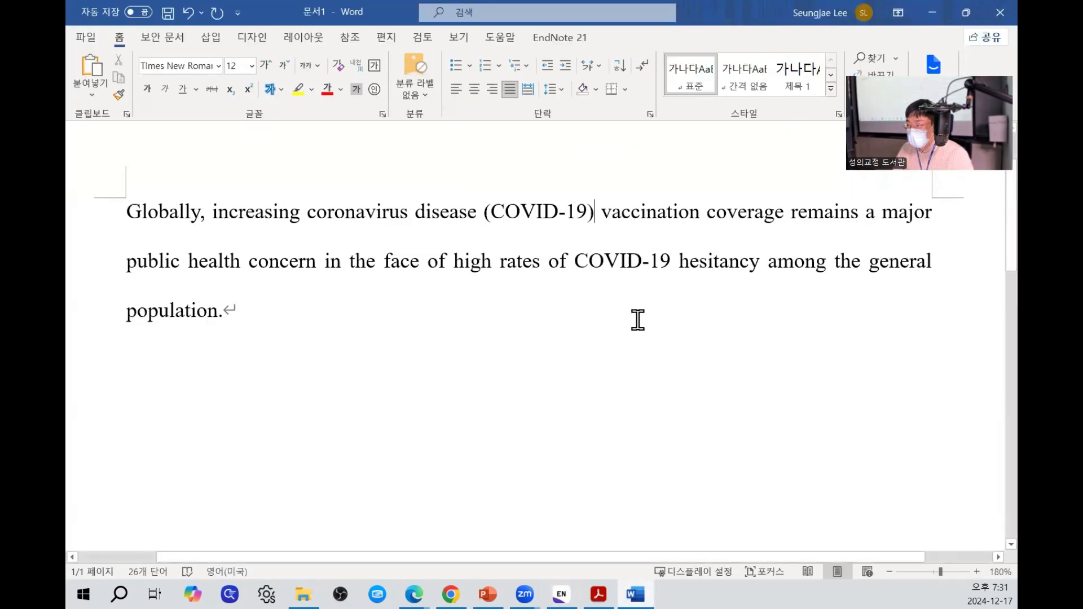
{"action": "left_click", "coordinate": [701, 214]}
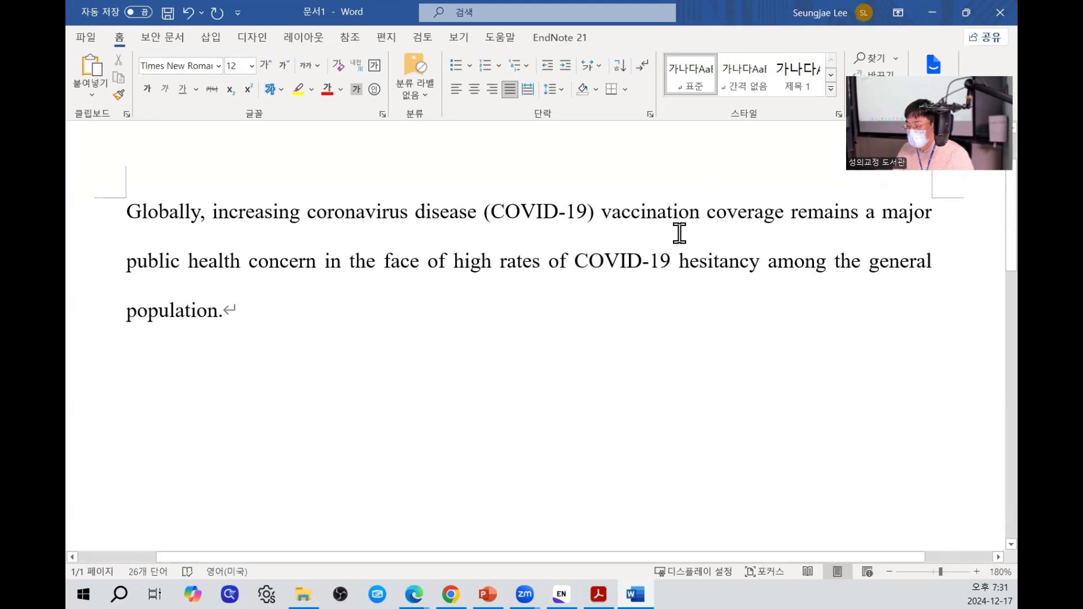
{"action": "left_click", "coordinate": [560, 595]}
{"action": "left_click", "coordinate": [534, 275]}
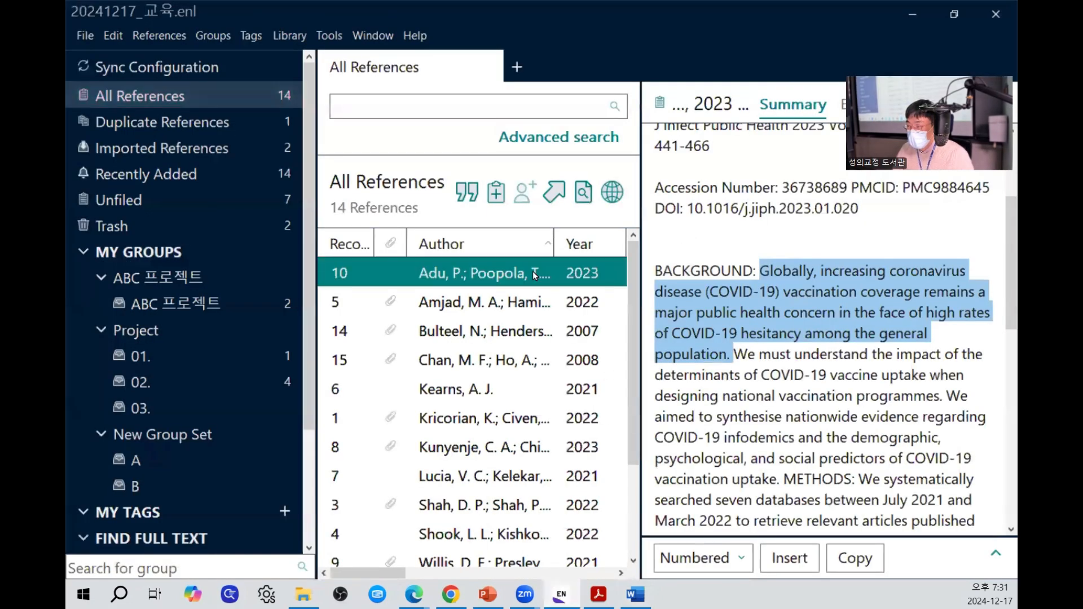
{"action": "left_click", "coordinate": [490, 334], "text": "ctrl"}
{"action": "left_click", "coordinate": [478, 391], "text": "ctrl"}
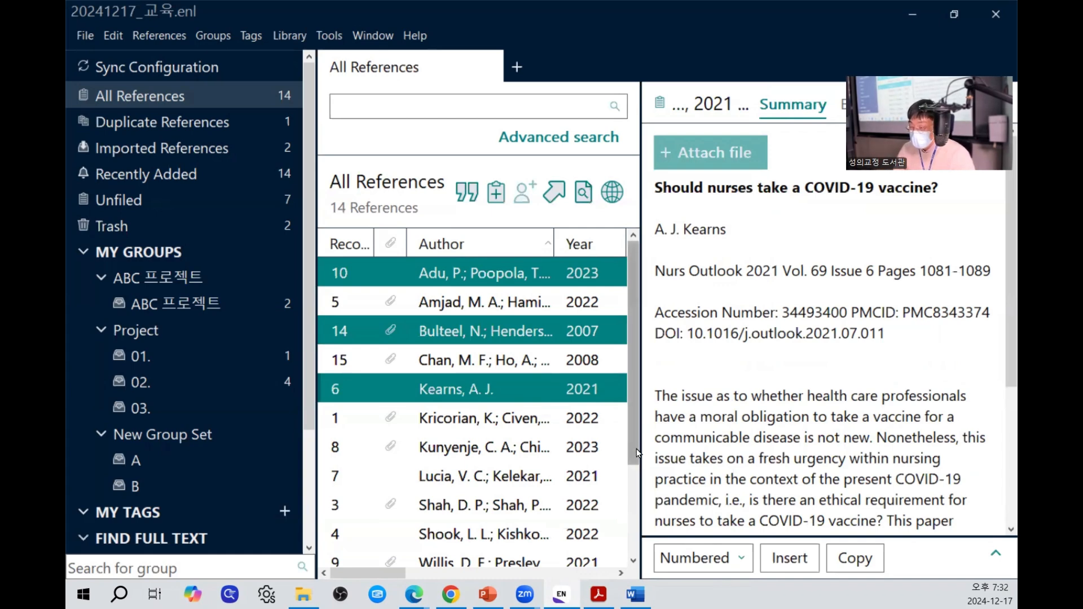
Back in Word, insert the references selected in EndNote as citations after "vaccination".
{"action": "left_click", "coordinate": [644, 573]}
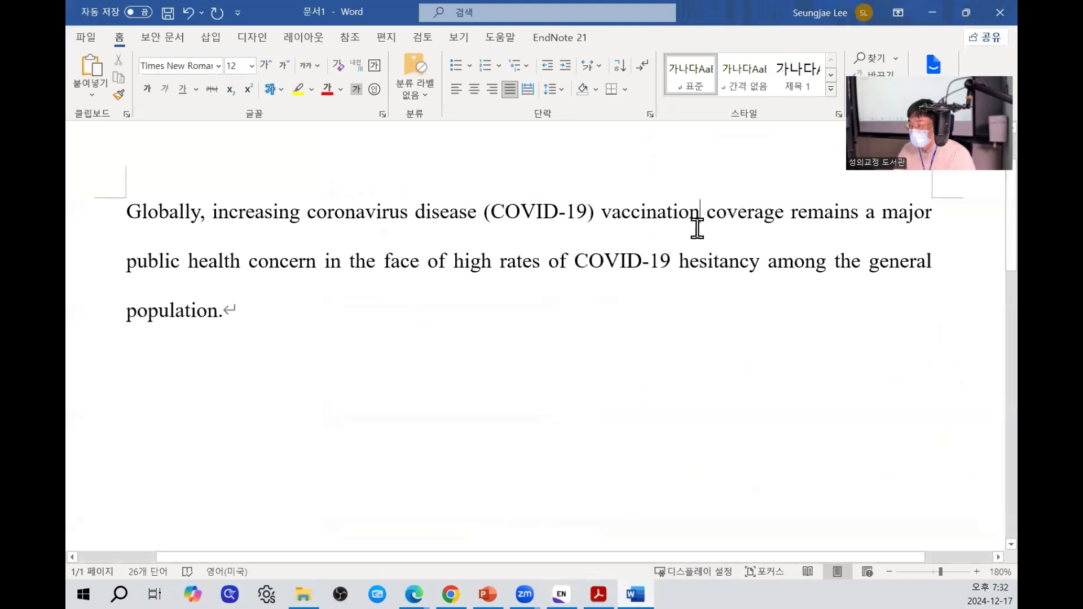
{"action": "left_click", "coordinate": [568, 40]}
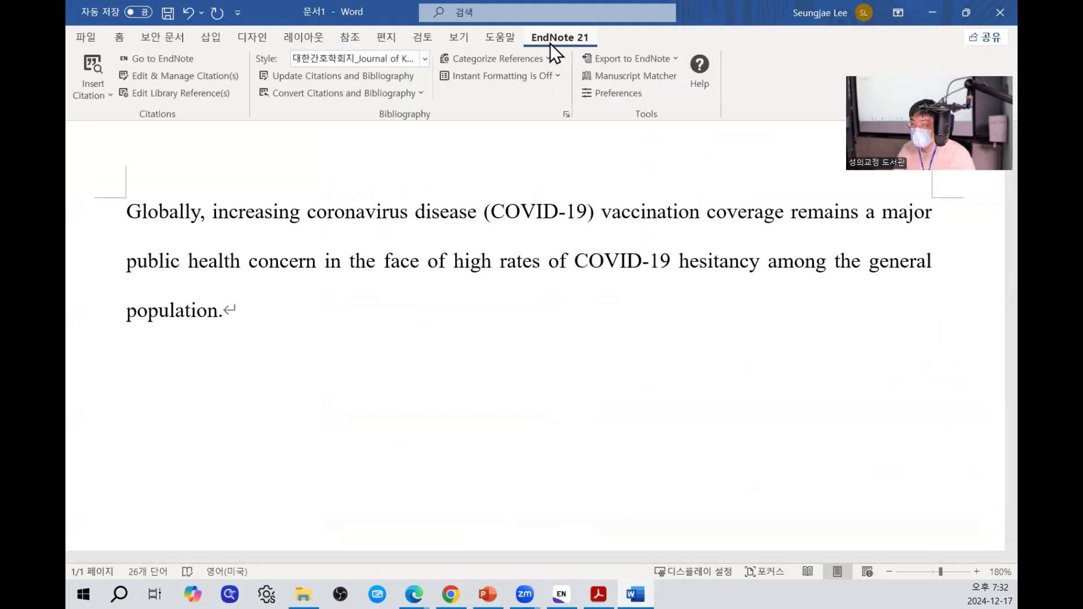
{"action": "left_click", "coordinate": [86, 97]}
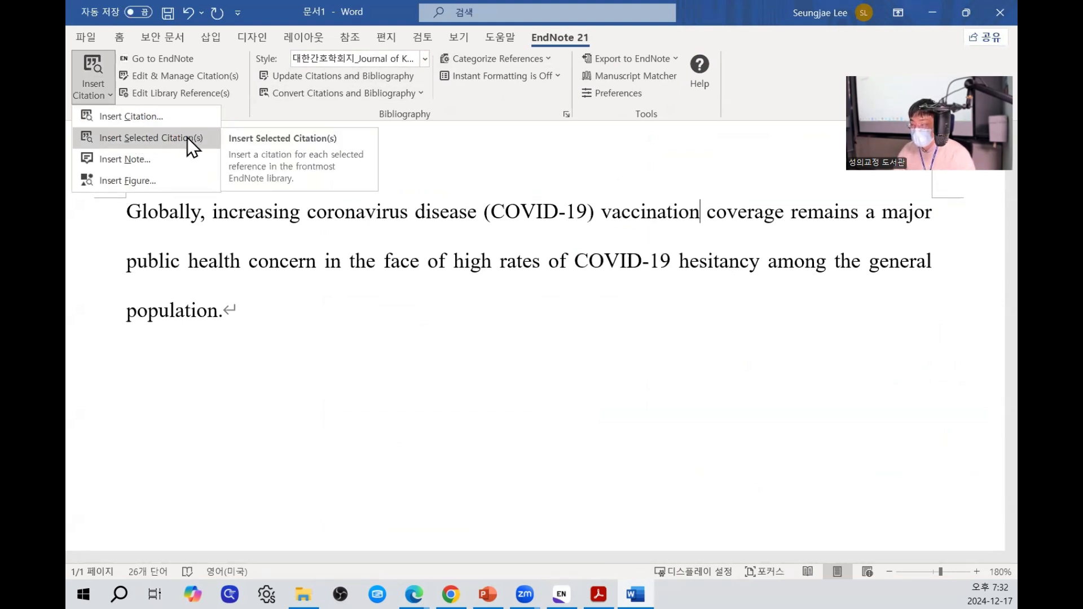
{"action": "left_click", "coordinate": [188, 138]}
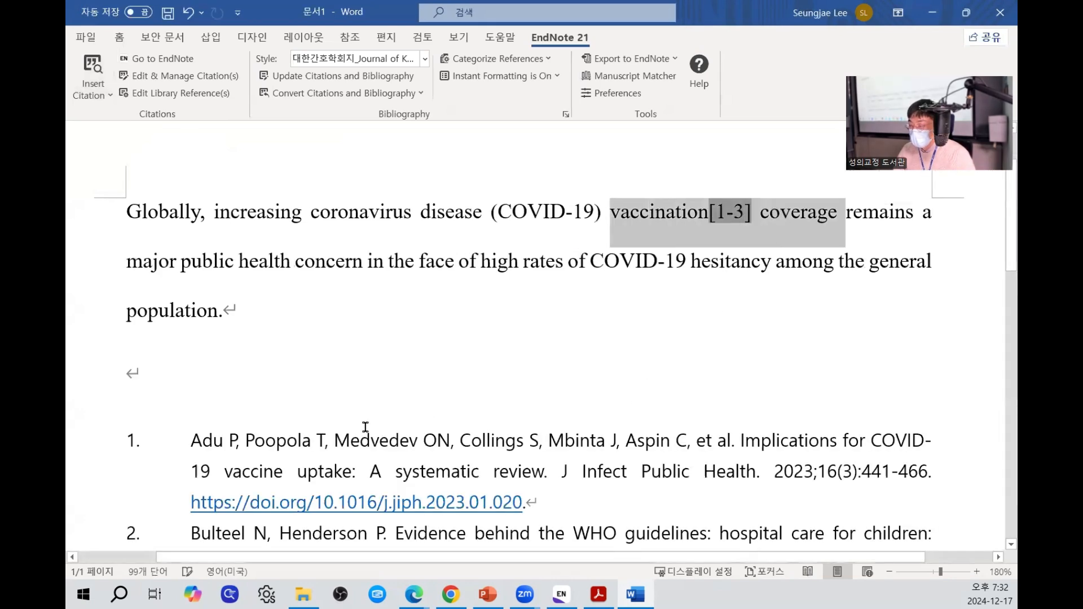
Examine the in-text citation after "vaccination" and the bibliography entries below the paragraph.
{"action": "left_click", "coordinate": [361, 440]}
{"action": "scroll", "coordinate": [262, 395], "scroll_direction": "down", "scroll_amount": 3}
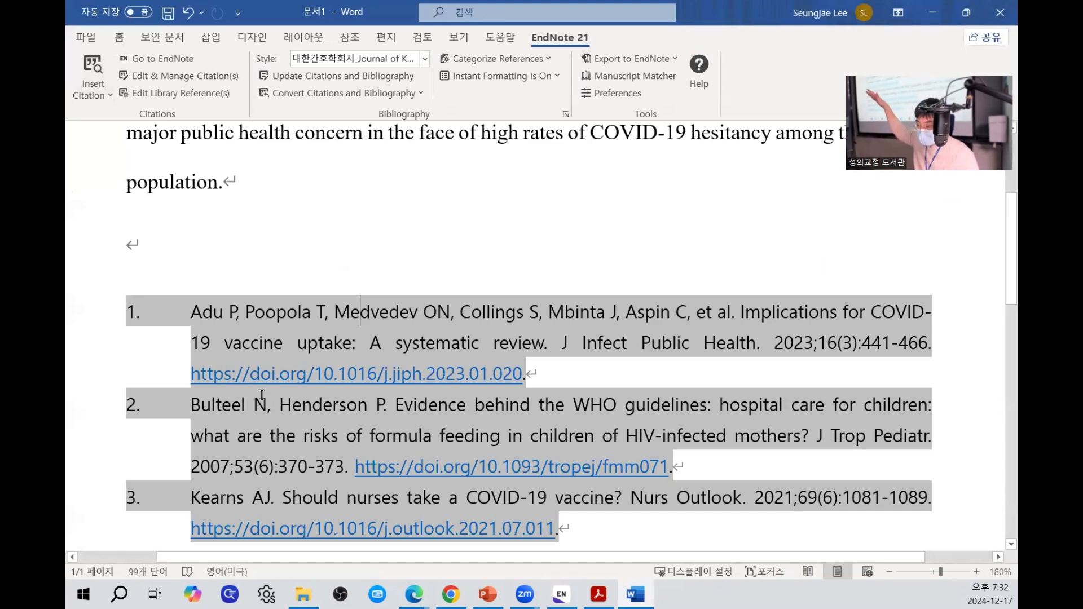
{"action": "scroll", "coordinate": [341, 316], "scroll_direction": "up", "scroll_amount": 5}
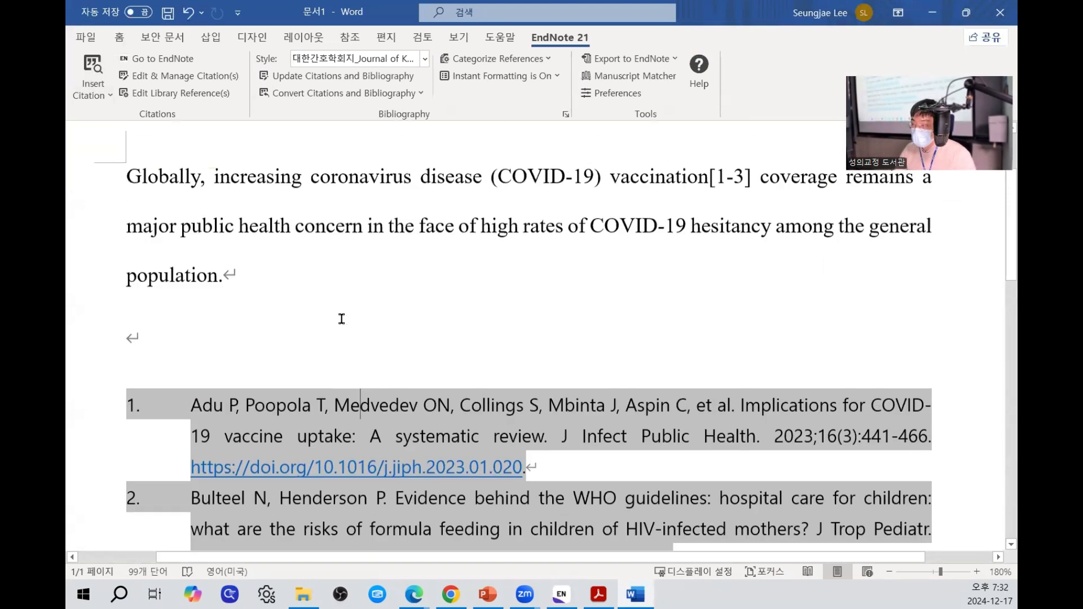
{"action": "scroll", "coordinate": [377, 287], "scroll_direction": "down", "scroll_amount": 3}
{"action": "left_click_drag", "start_coordinate": [668, 174], "coordinate": [790, 257]}
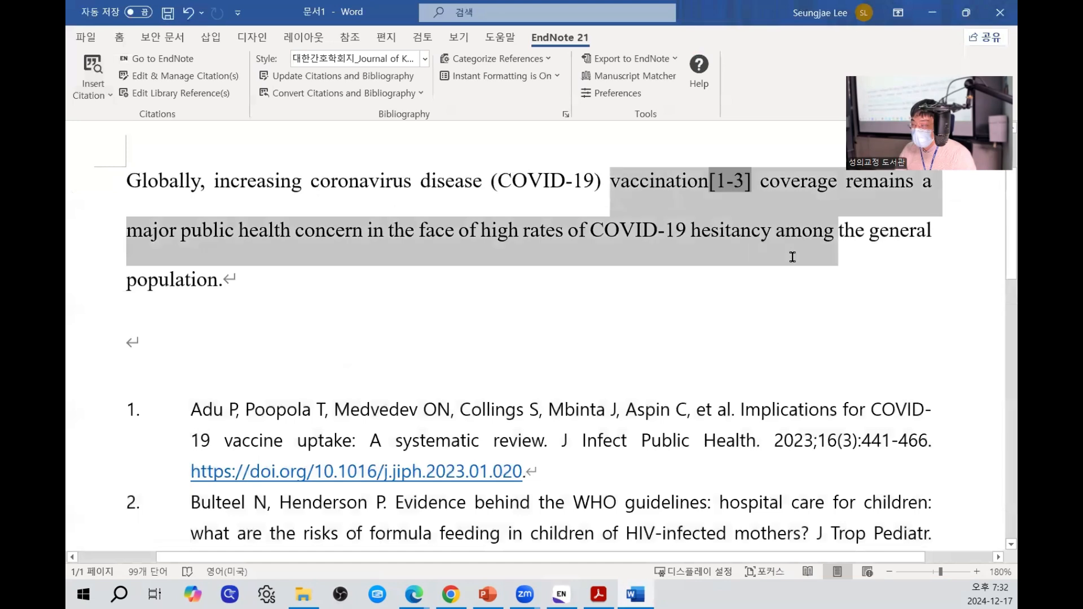
{"action": "left_click", "coordinate": [333, 262]}
Change the bibliography output style to Annotated and check the reformatted in-text citation and reference list.
{"action": "left_click", "coordinate": [387, 59]}
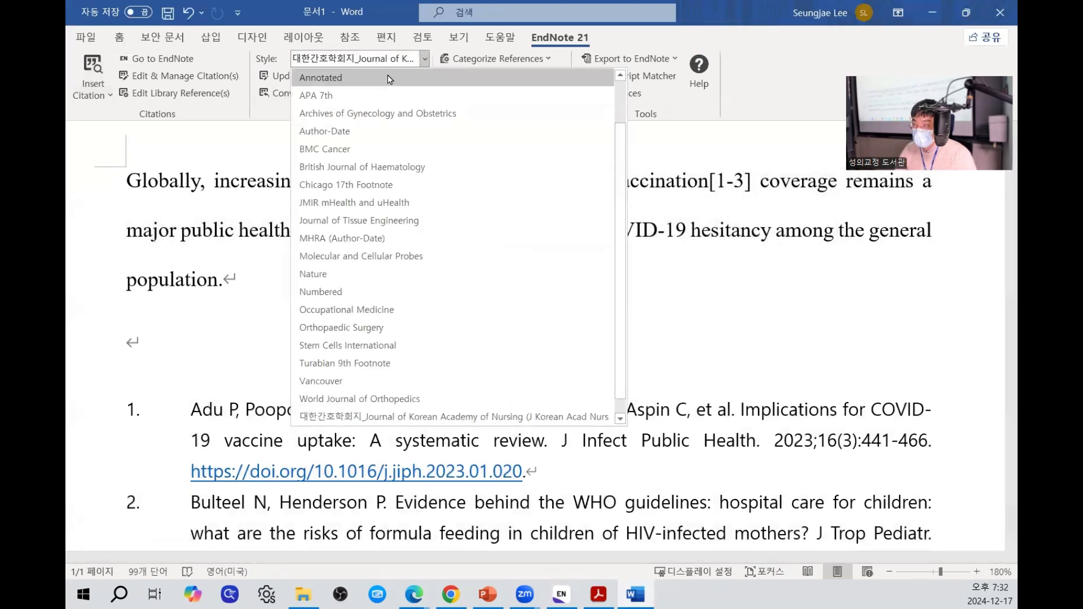
{"action": "left_click", "coordinate": [387, 78]}
{"action": "mouse_move", "coordinate": [399, 176]}
{"action": "left_mouse_down"}
{"action": "mouse_move", "coordinate": [741, 208]}
{"action": "mouse_move", "coordinate": [781, 273]}
{"action": "left_mouse_up"}
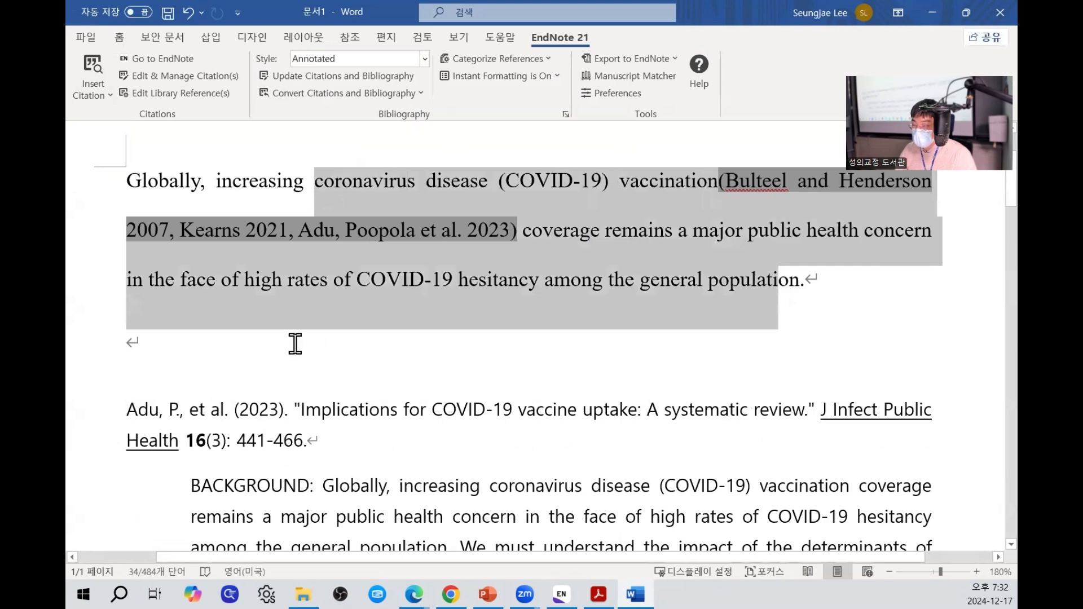
{"action": "scroll", "coordinate": [292, 343], "scroll_direction": "down", "scroll_amount": 3}
{"action": "left_click", "coordinate": [268, 360]}
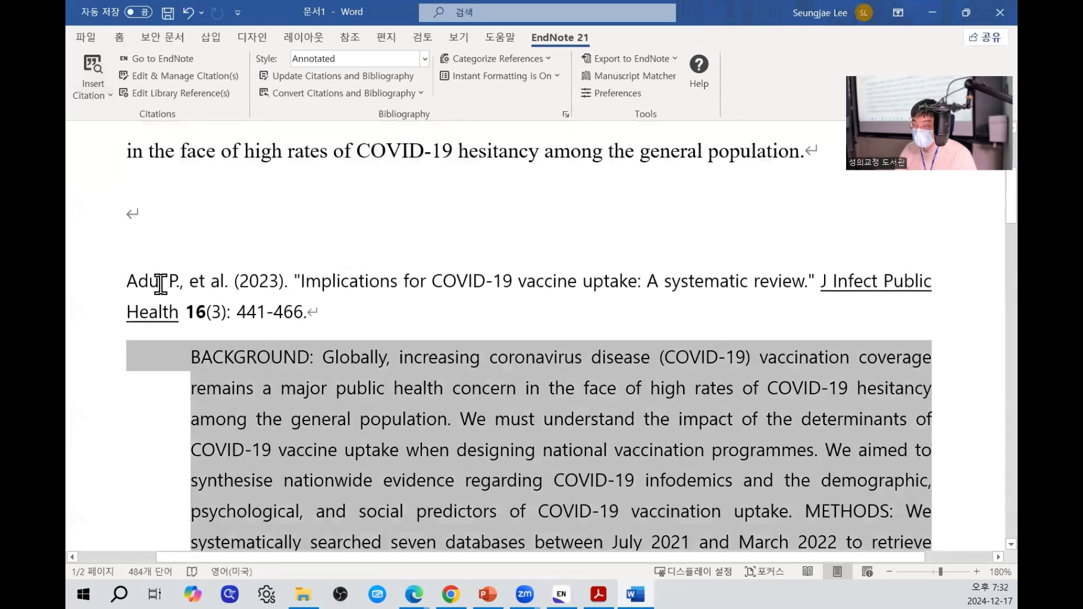
{"action": "left_click", "coordinate": [371, 183]}
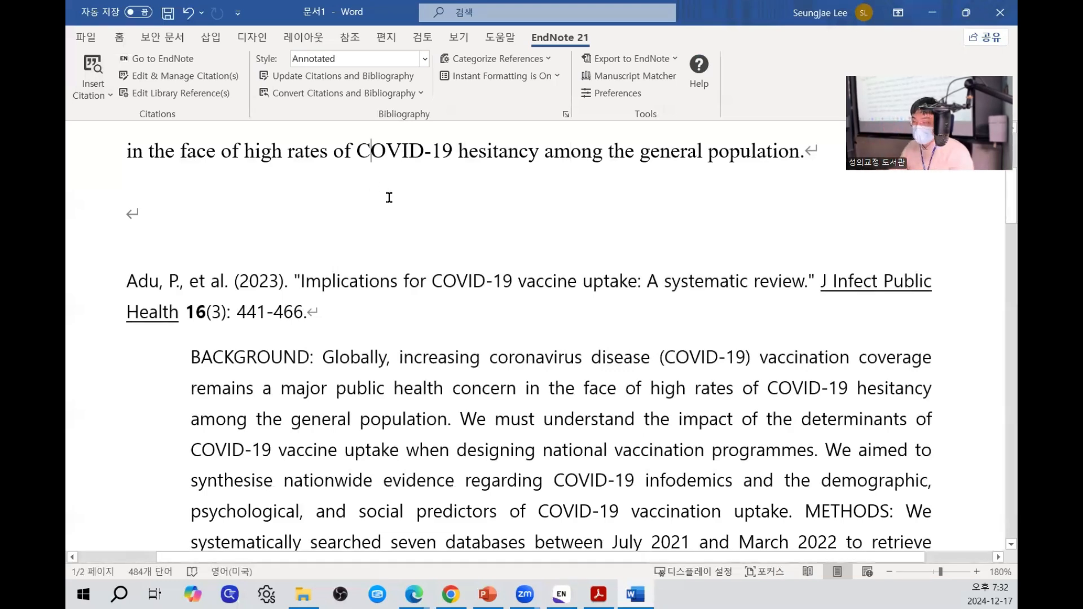
{"action": "scroll", "coordinate": [388, 195], "scroll_direction": "up", "scroll_amount": 2}
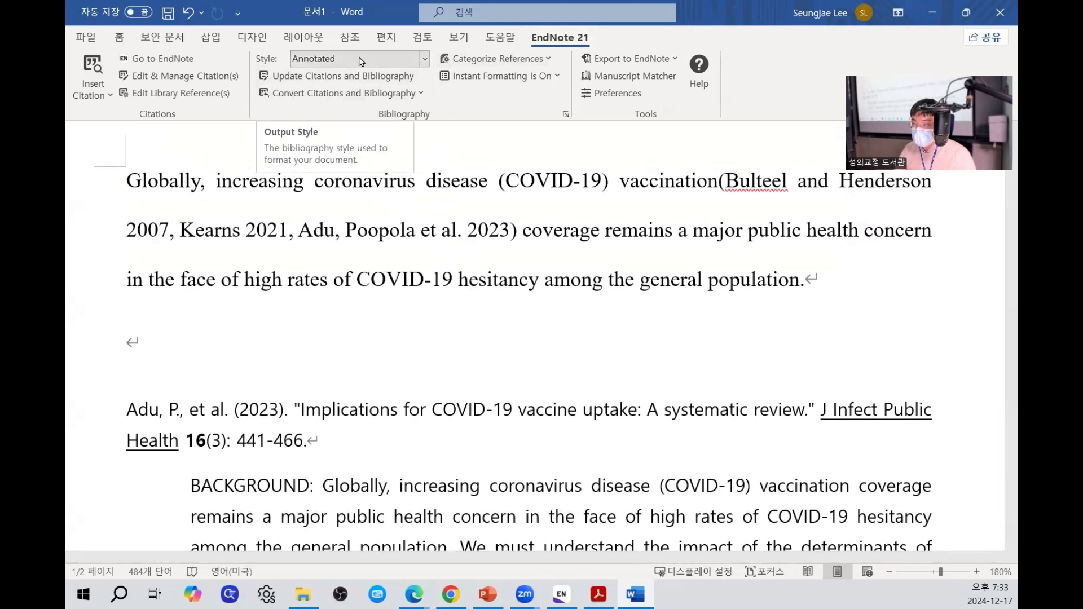
Change the bibliography output style to Numbered and check the reformatted in-text citation and reference list.
{"action": "left_click", "coordinate": [386, 63]}
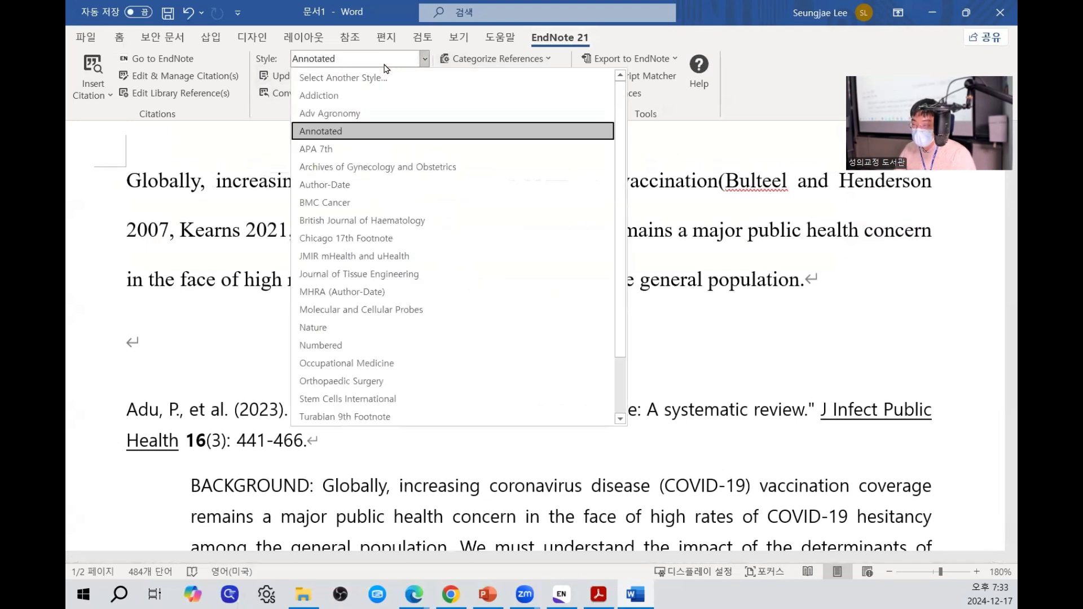
{"action": "scroll", "coordinate": [406, 169], "scroll_direction": "down", "scroll_amount": 2}
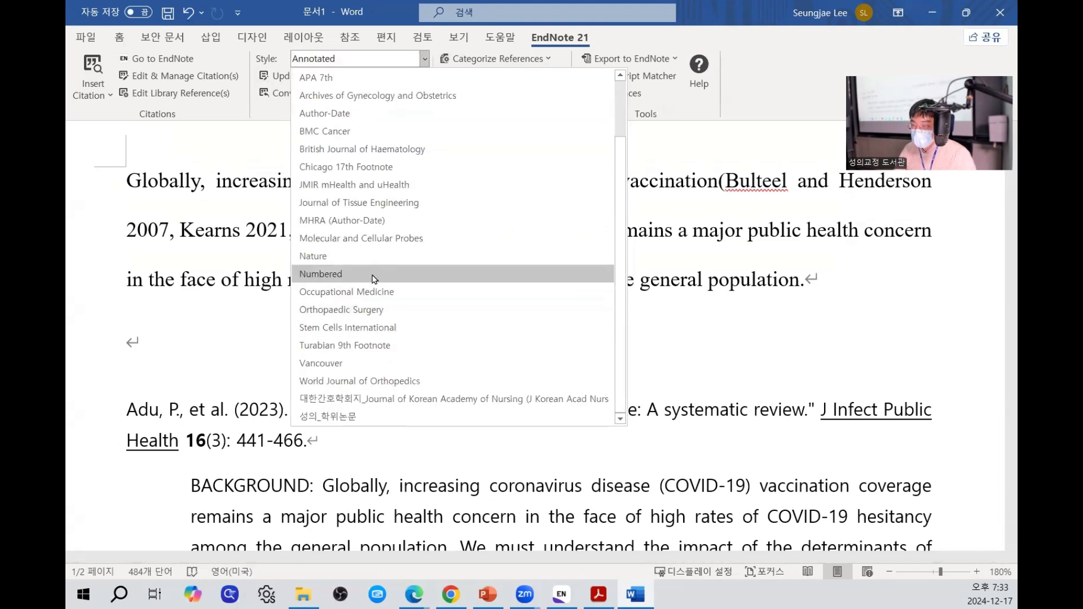
{"action": "left_click", "coordinate": [357, 62]}
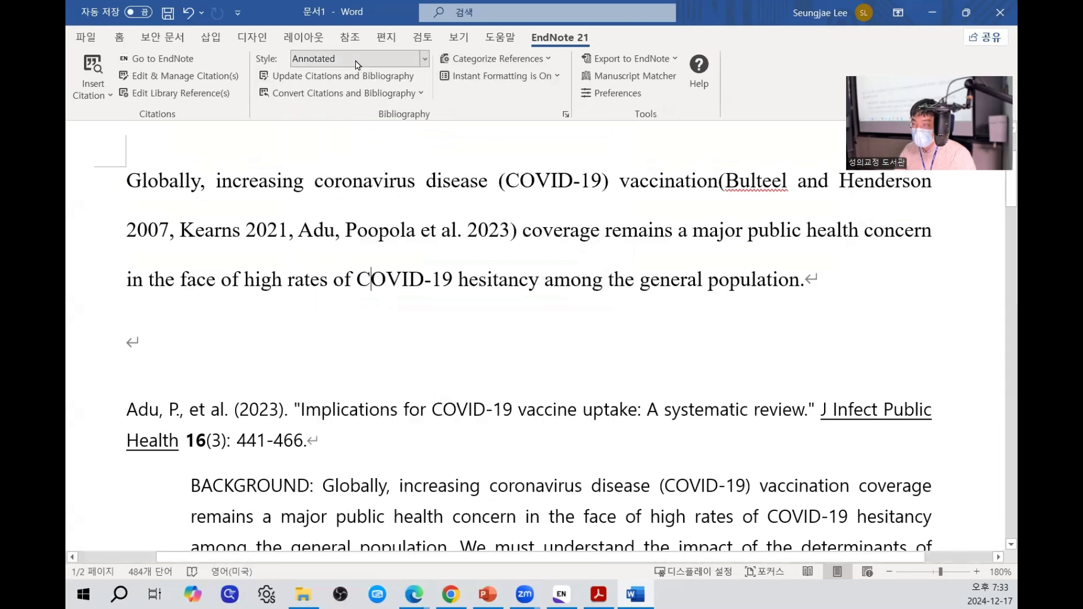
{"action": "left_click", "coordinate": [357, 63]}
{"action": "scroll", "coordinate": [366, 200], "scroll_direction": "down", "scroll_amount": 2}
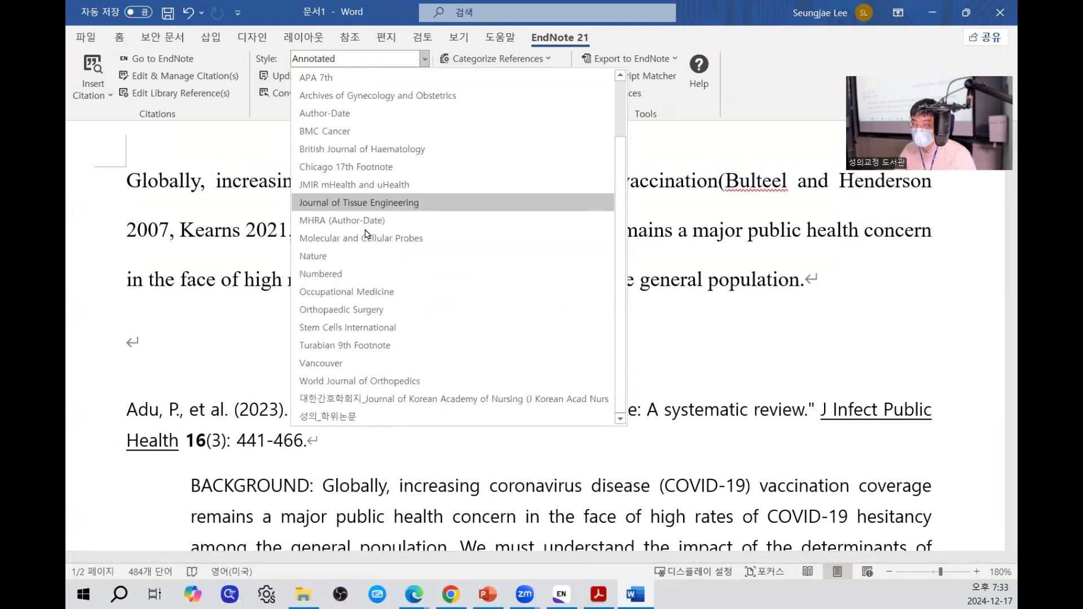
{"action": "left_click", "coordinate": [366, 272]}
{"action": "left_click_drag", "start_coordinate": [519, 181], "coordinate": [782, 448]}
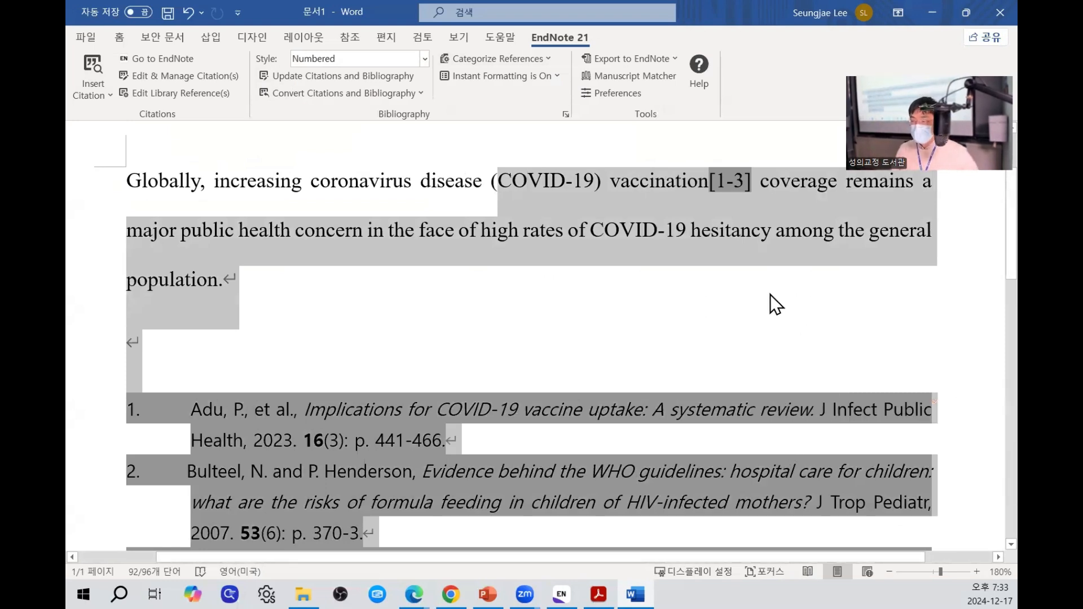
{"action": "left_click", "coordinate": [390, 59]}
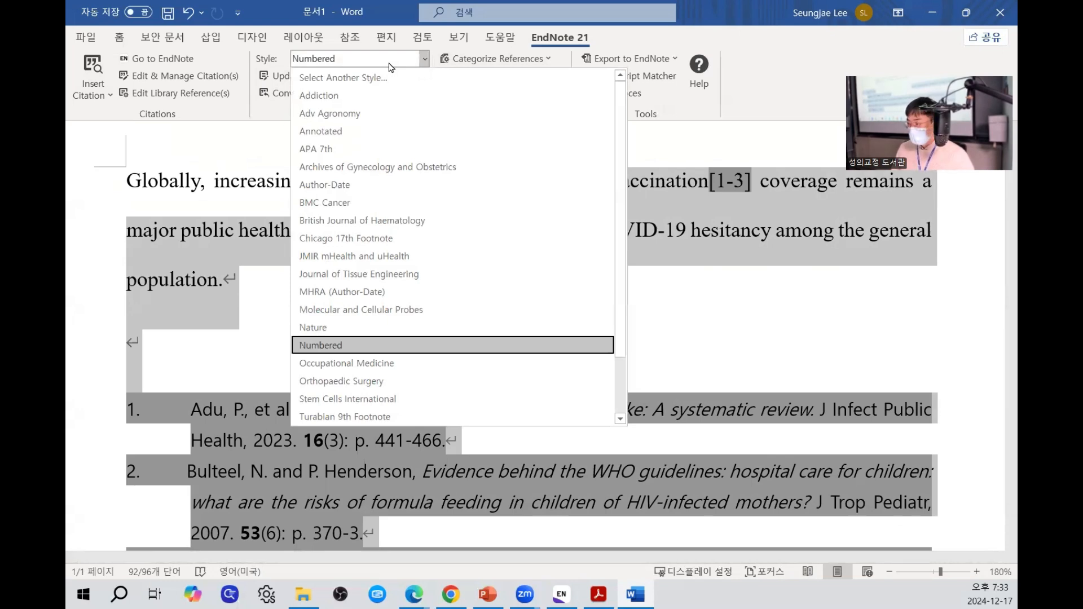
{"action": "left_click", "coordinate": [206, 288]}
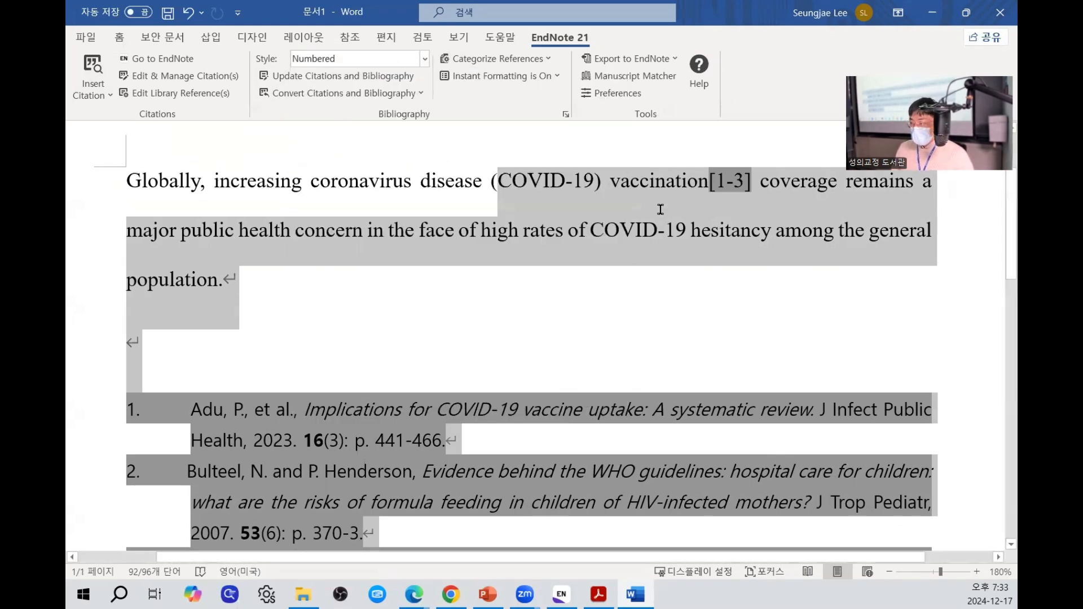
{"action": "left_click", "coordinate": [660, 208]}
{"action": "left_click_drag", "start_coordinate": [660, 208], "coordinate": [808, 218]}
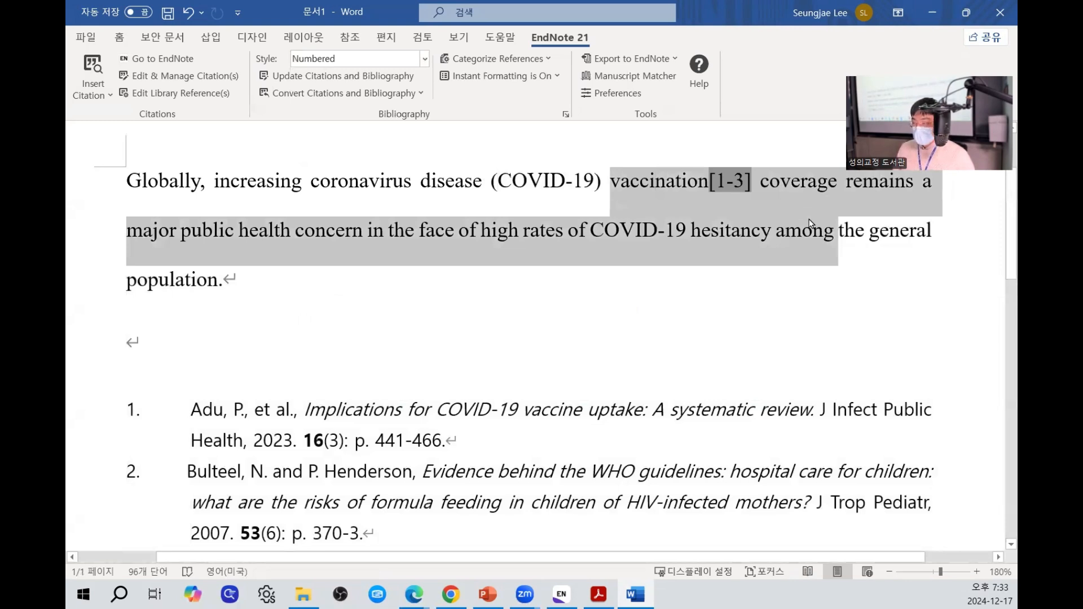
{"action": "left_click", "coordinate": [810, 218]}
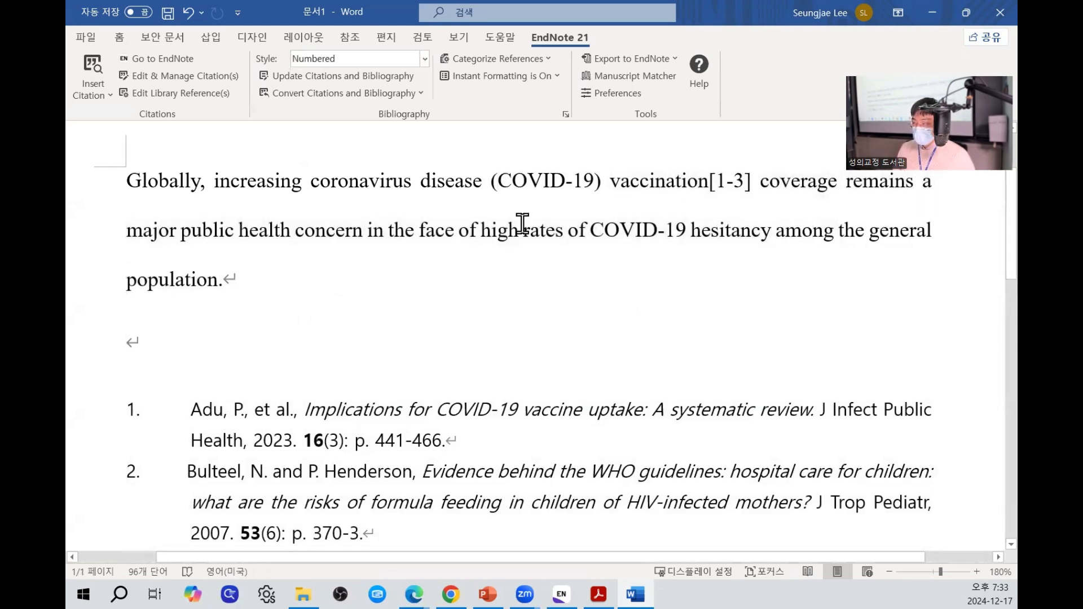
Place the text cursor after "population", before the period, and select references 8, 7, 3 and 9 together in EndNote.
{"action": "left_click", "coordinate": [224, 281]}
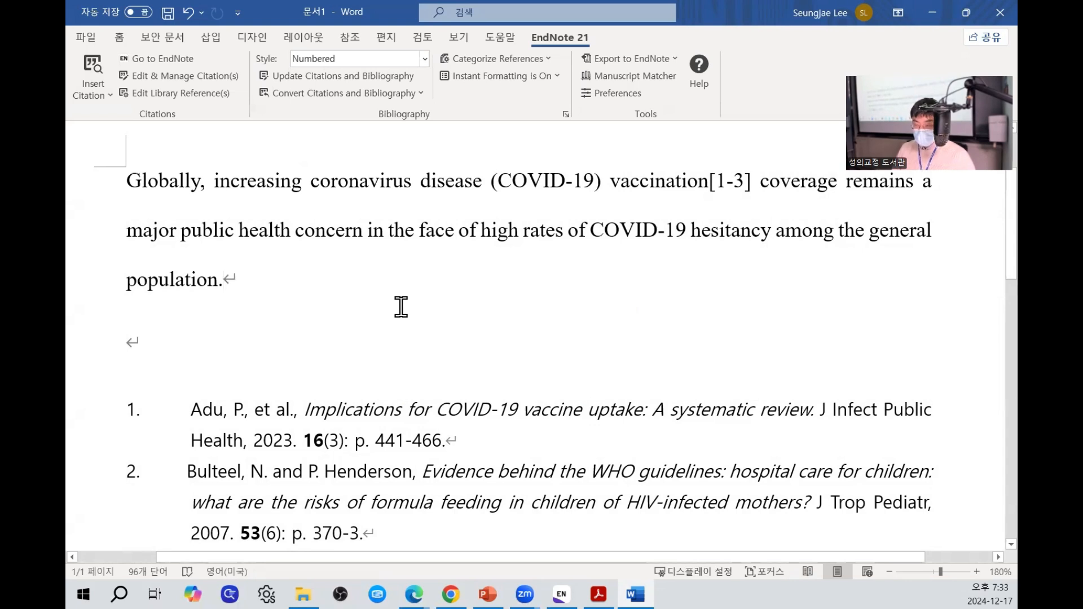
{"action": "key", "text": "Left"}
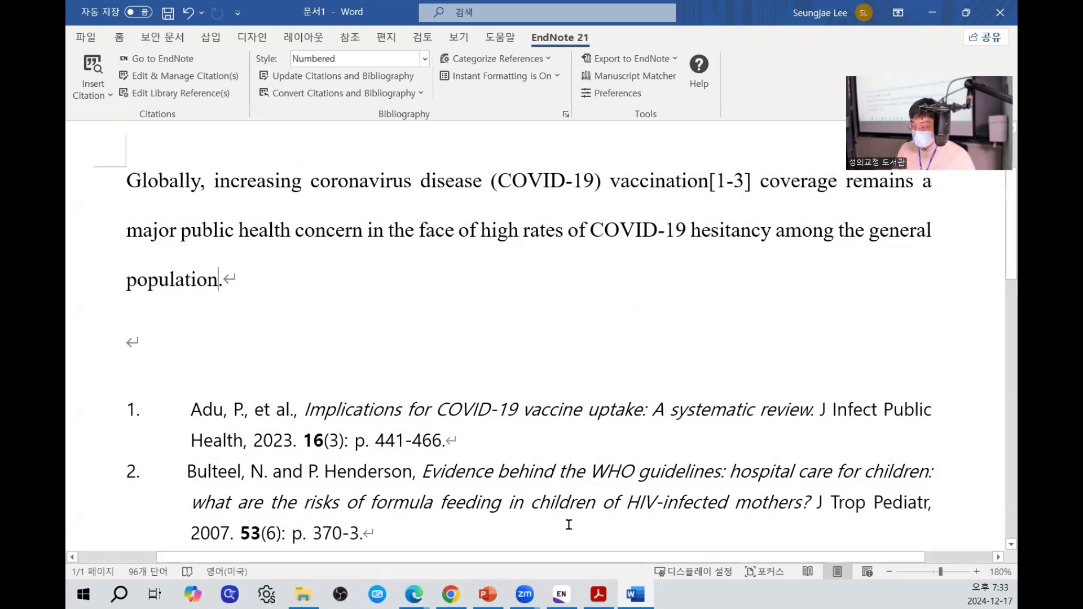
{"action": "left_click", "coordinate": [565, 595]}
{"action": "scroll", "coordinate": [461, 389], "scroll_direction": "down", "scroll_amount": 2}
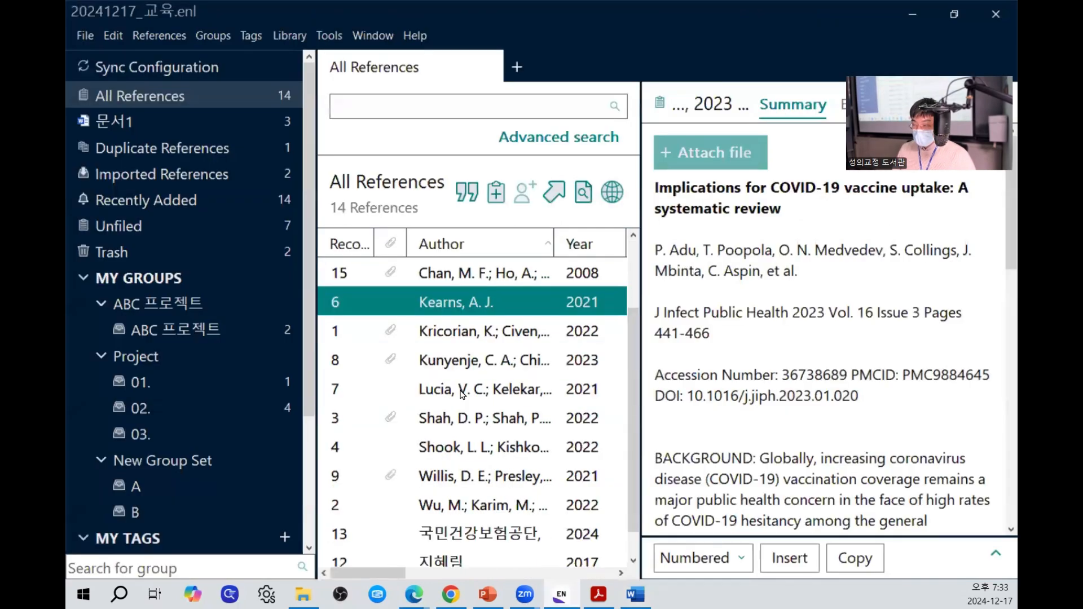
{"action": "left_click_drag", "start_coordinate": [478, 362], "coordinate": [465, 447]}
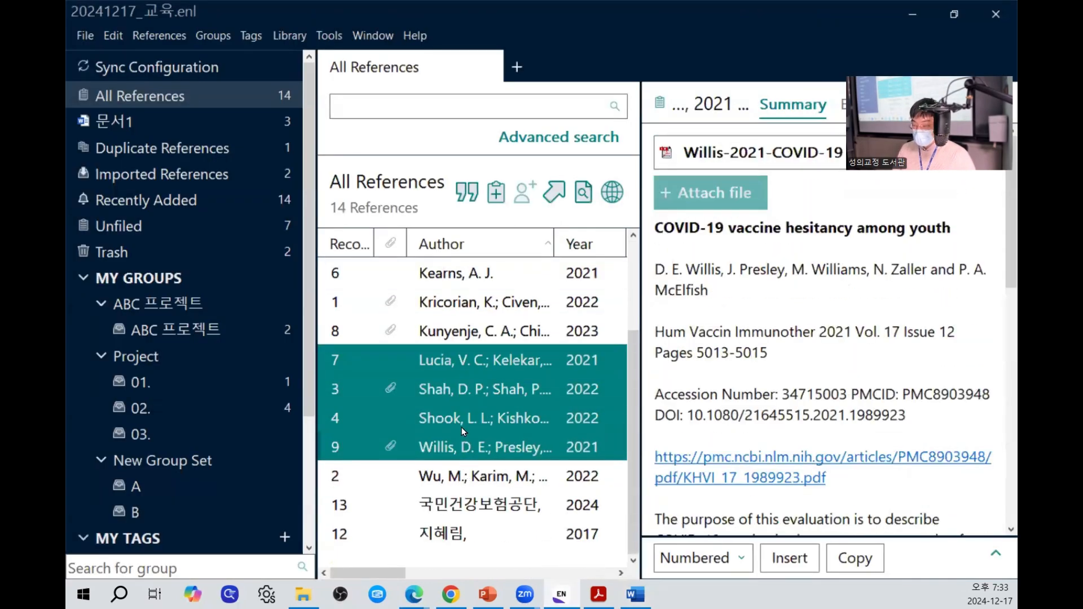
{"action": "left_click", "coordinate": [462, 427], "text": "ctrl"}
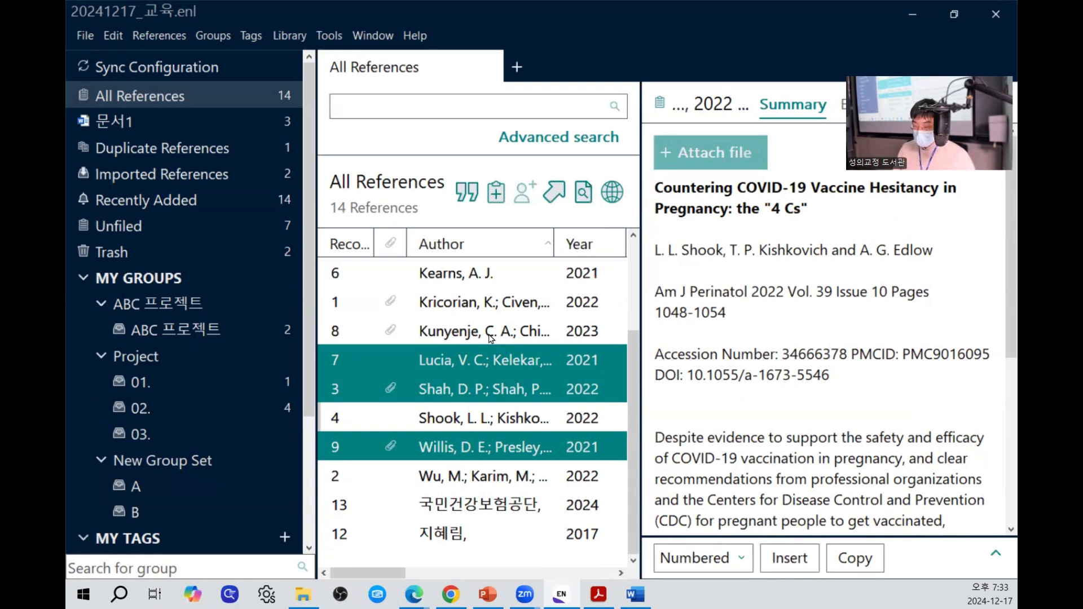
{"action": "left_click", "coordinate": [487, 340], "text": "ctrl"}
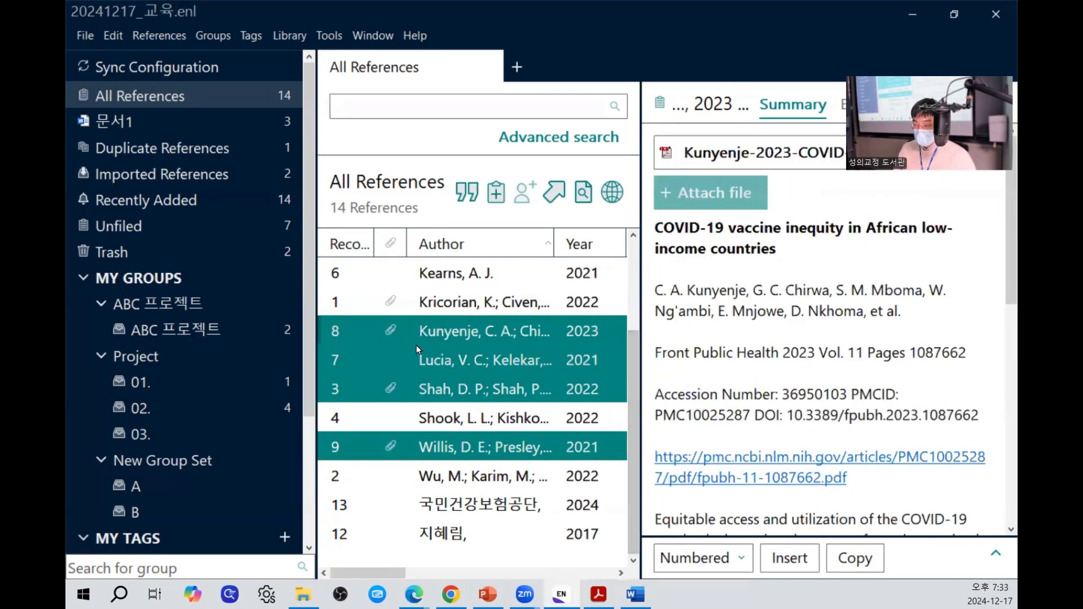
Back in Word, insert the references selected in EndNote as citations after "population".
{"action": "left_click", "coordinate": [642, 573]}
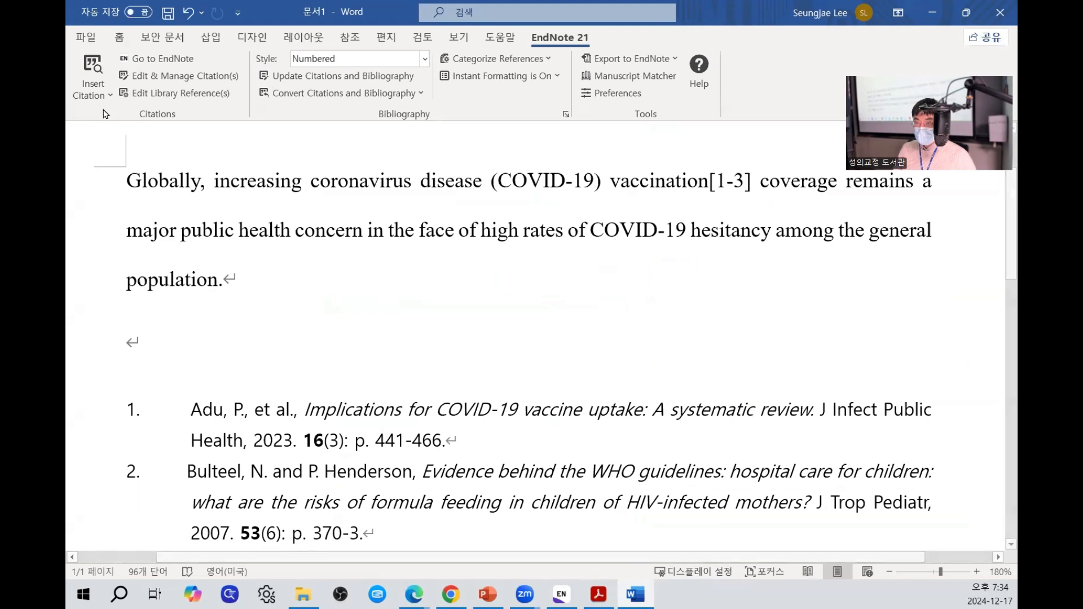
{"action": "left_click", "coordinate": [94, 95]}
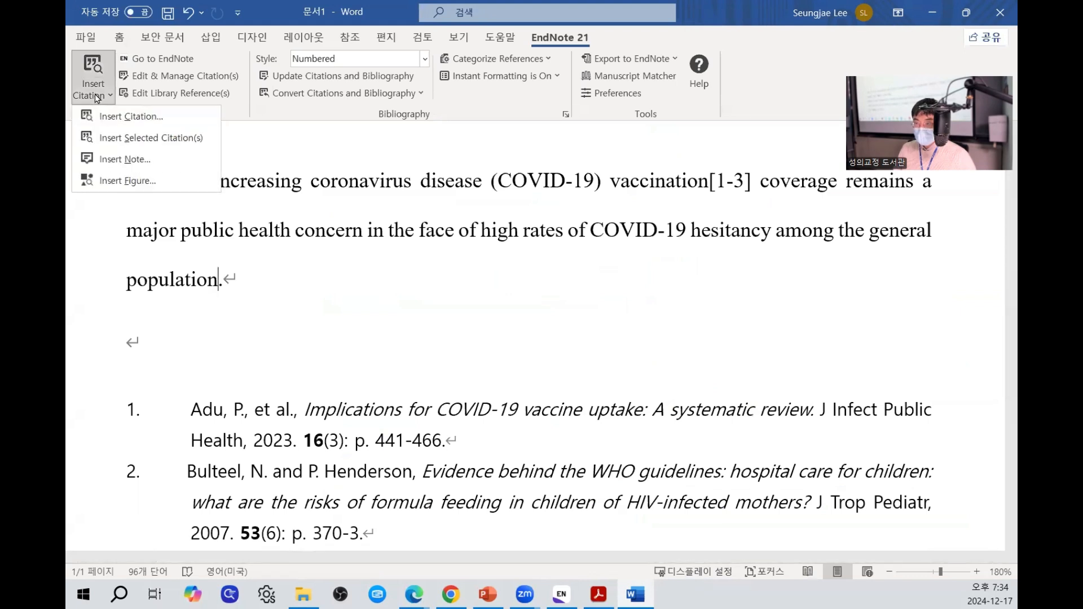
{"action": "left_click", "coordinate": [112, 138]}
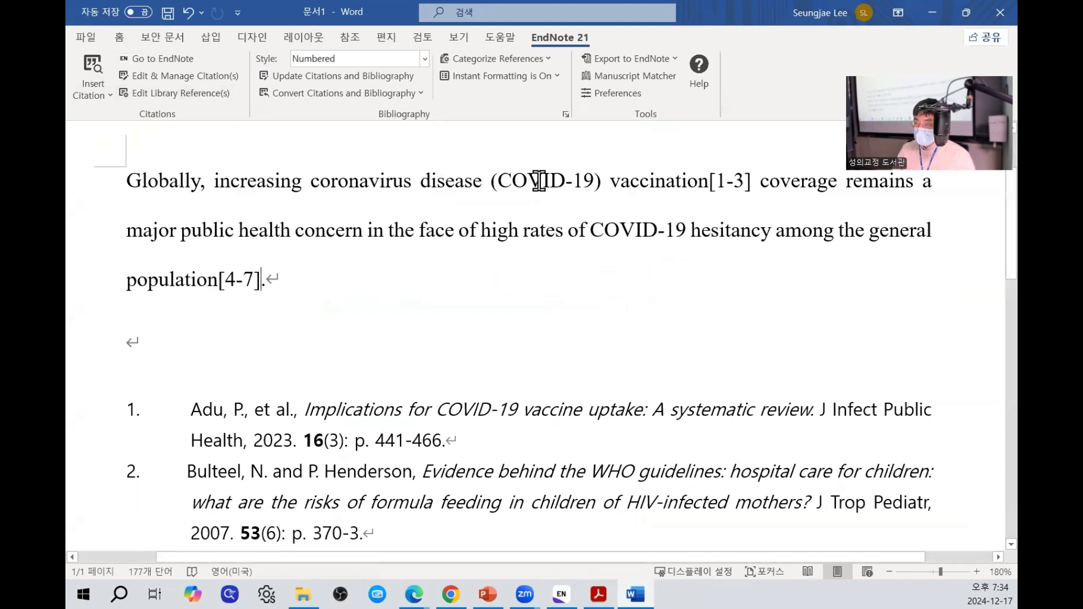
Compare both numbered in-text citations in the paragraph with the entries in the extended bibliography.
{"action": "left_click_drag", "start_coordinate": [421, 182], "coordinate": [795, 217]}
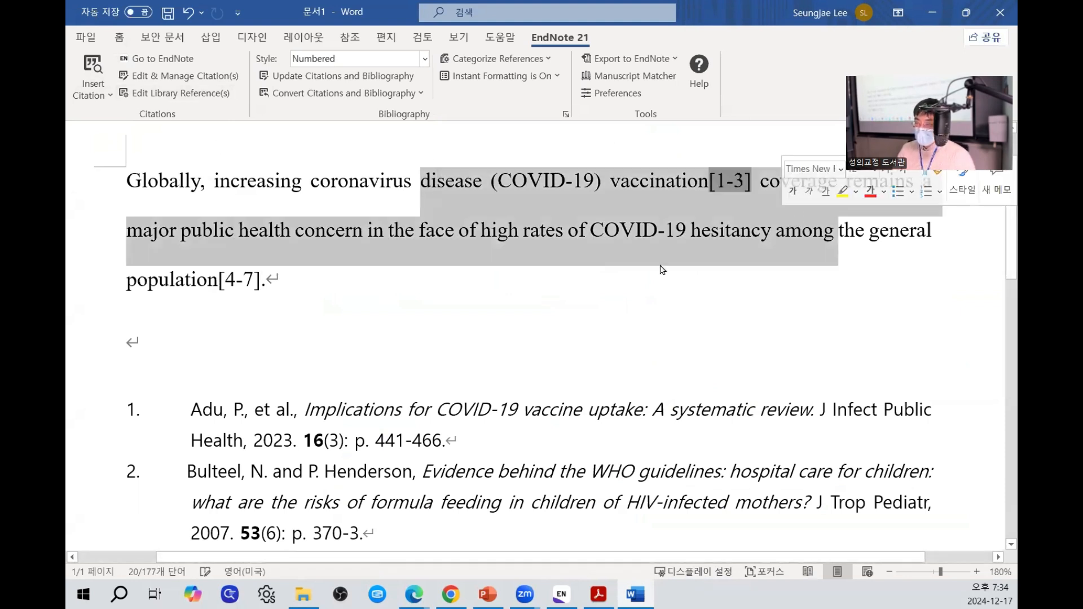
{"action": "left_click", "coordinate": [286, 295]}
{"action": "double_click", "coordinate": [90, 204]}
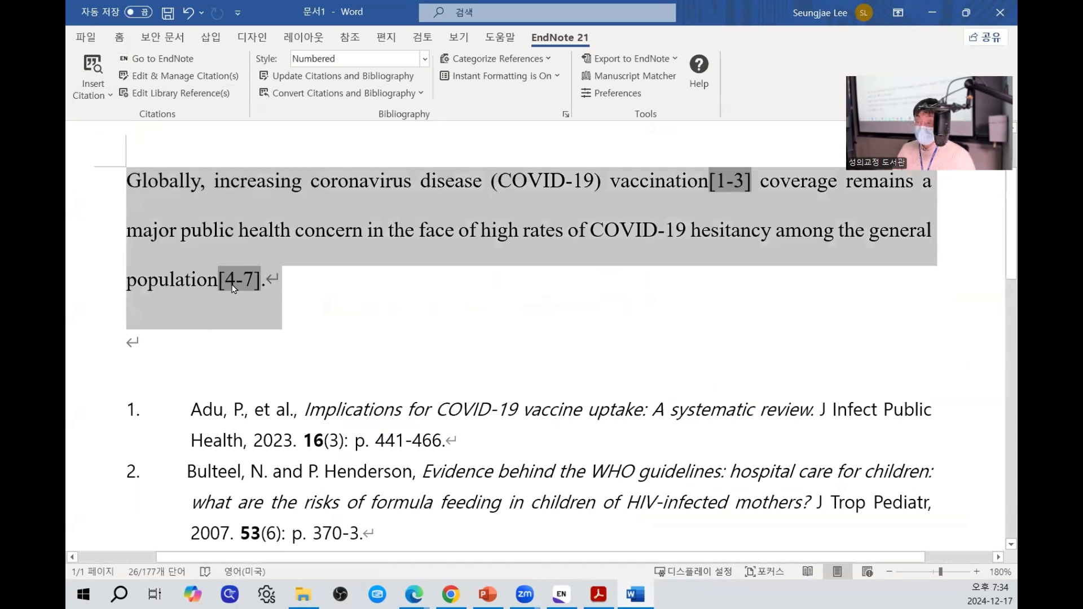
{"action": "scroll", "coordinate": [541, 335], "scroll_direction": "down", "scroll_amount": 8}
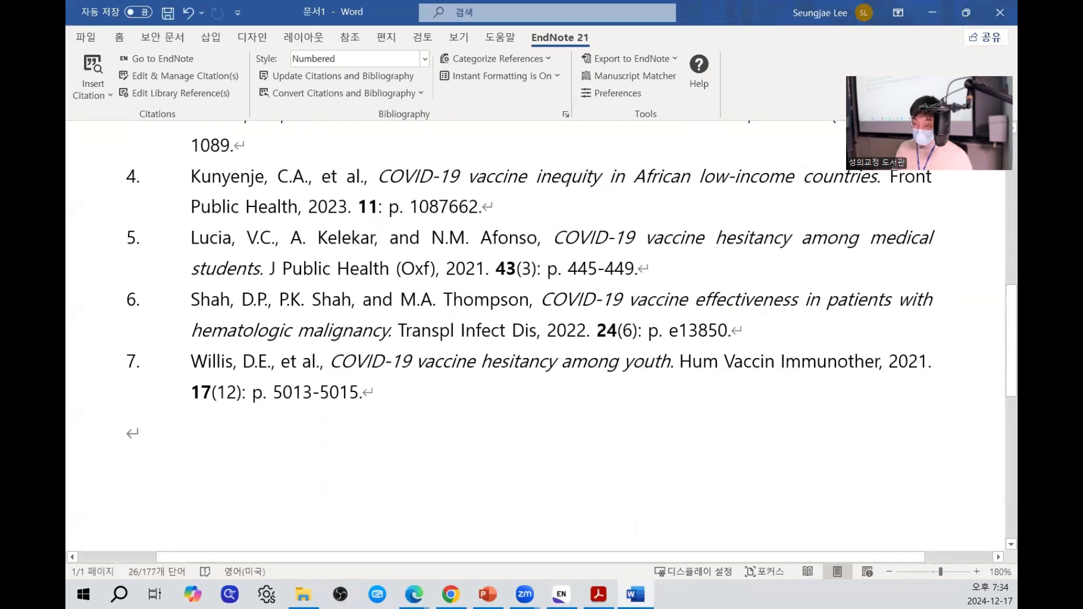
{"action": "scroll", "coordinate": [541, 336], "scroll_direction": "up", "scroll_amount": 5}
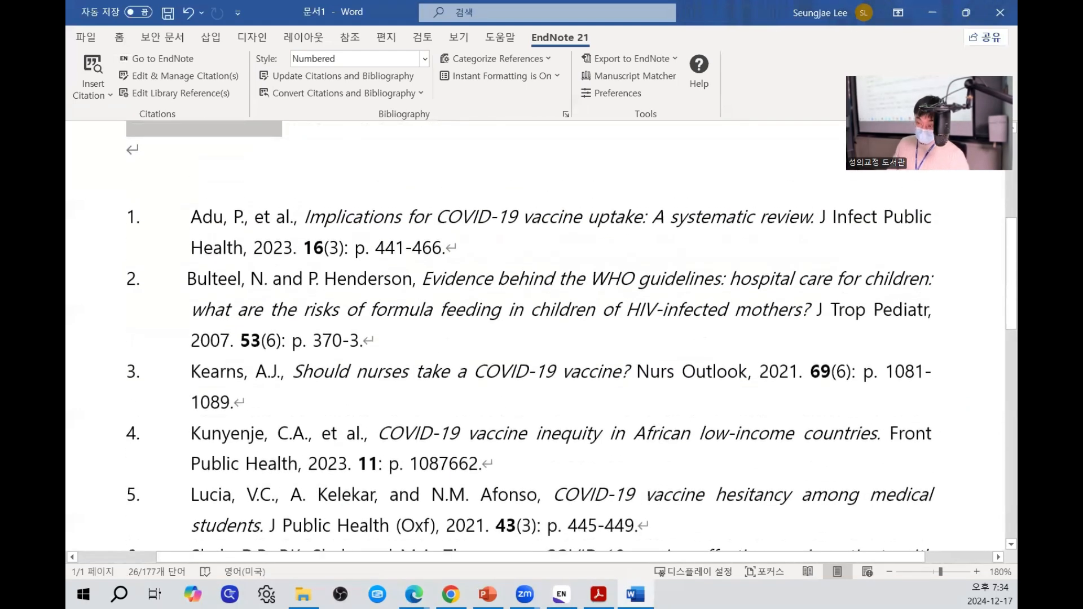
{"action": "scroll", "coordinate": [513, 282], "scroll_direction": "up", "scroll_amount": 4}
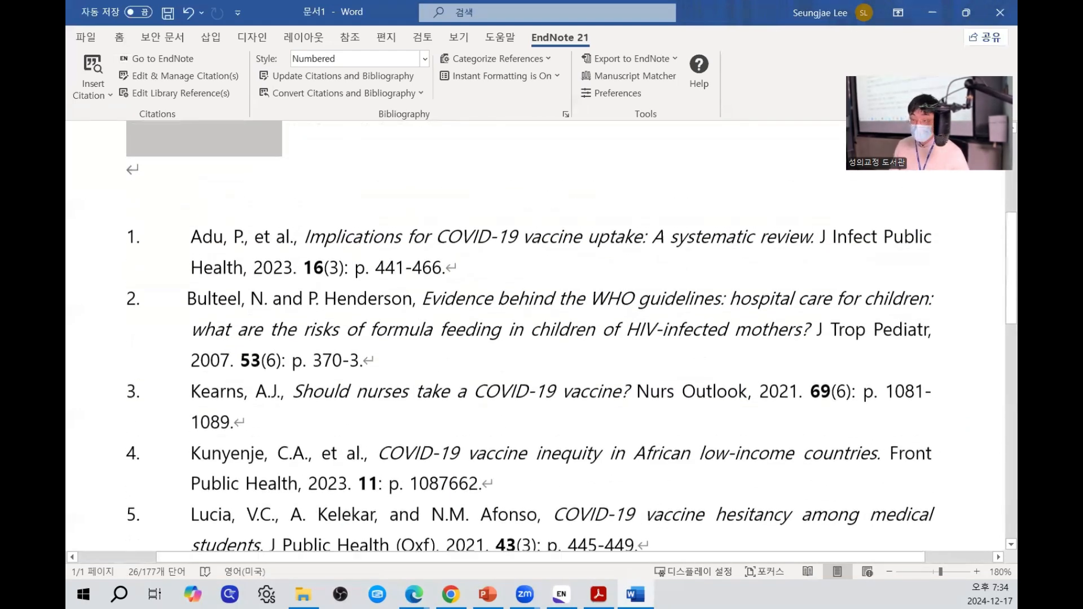
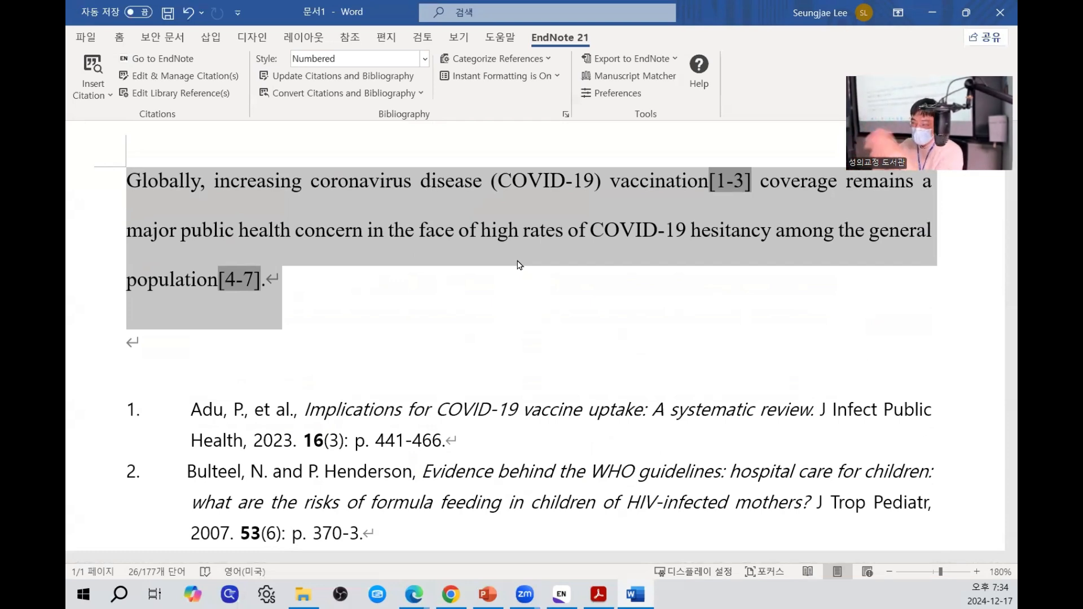
{"action": "scroll", "coordinate": [496, 242], "scroll_direction": "down", "scroll_amount": 5}
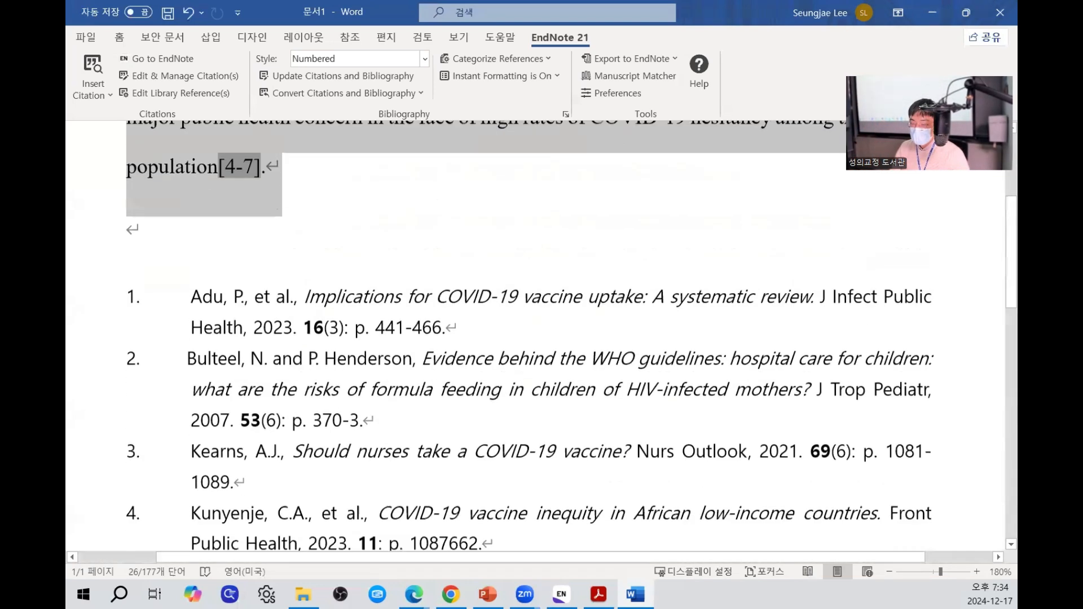
Examine the numbering and field shading of the bibliography entries, and return to the end of the cited paragraph.
{"action": "left_click", "coordinate": [228, 278]}
{"action": "left_click_drag", "start_coordinate": [454, 248], "coordinate": [459, 405]}
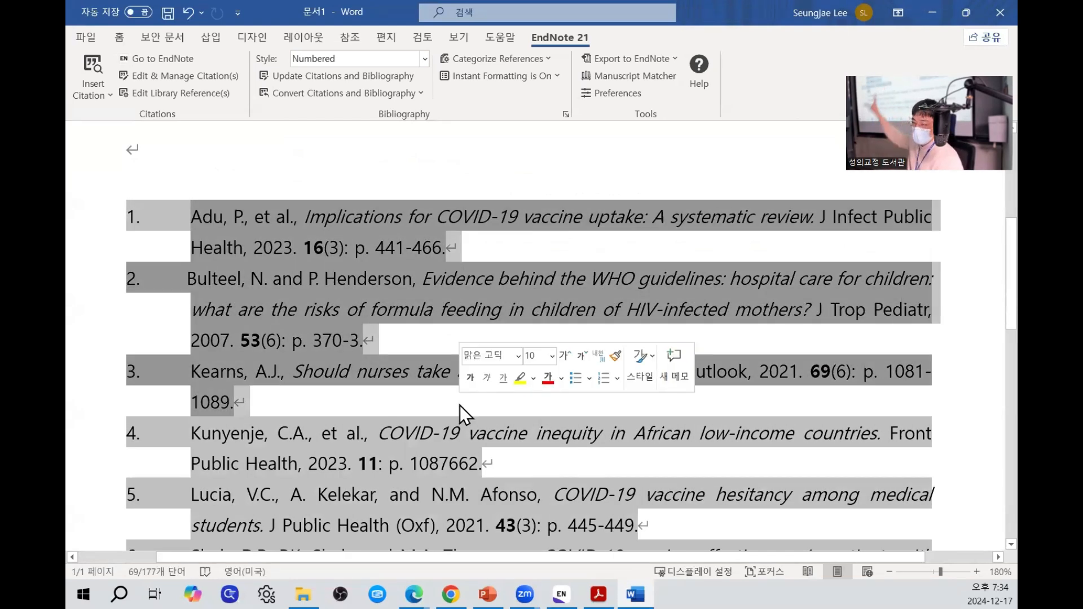
{"action": "left_click", "coordinate": [348, 433]}
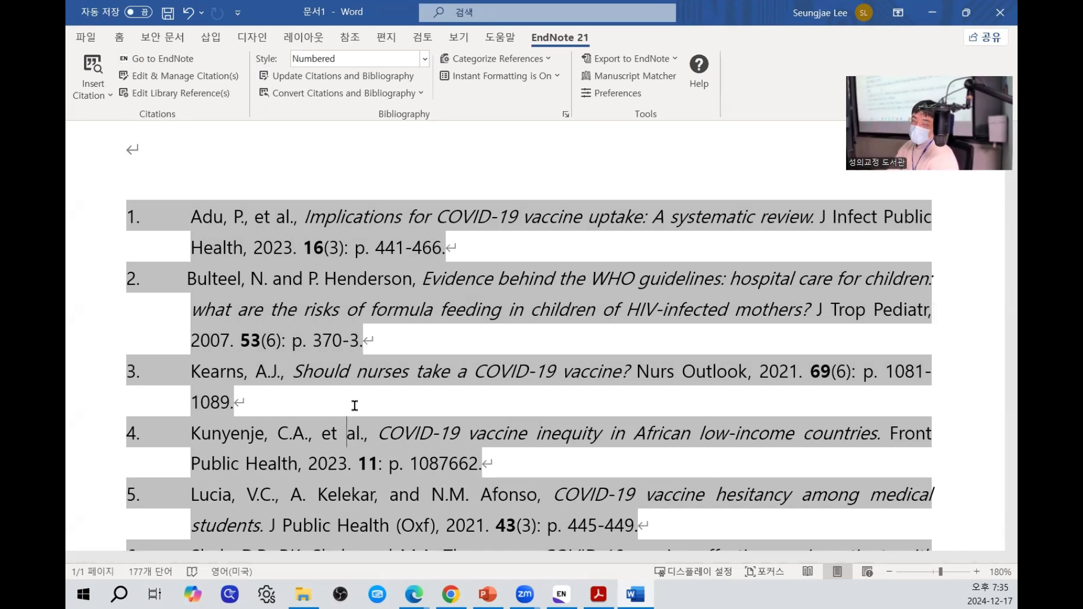
{"action": "key", "text": "ctrl+a"}
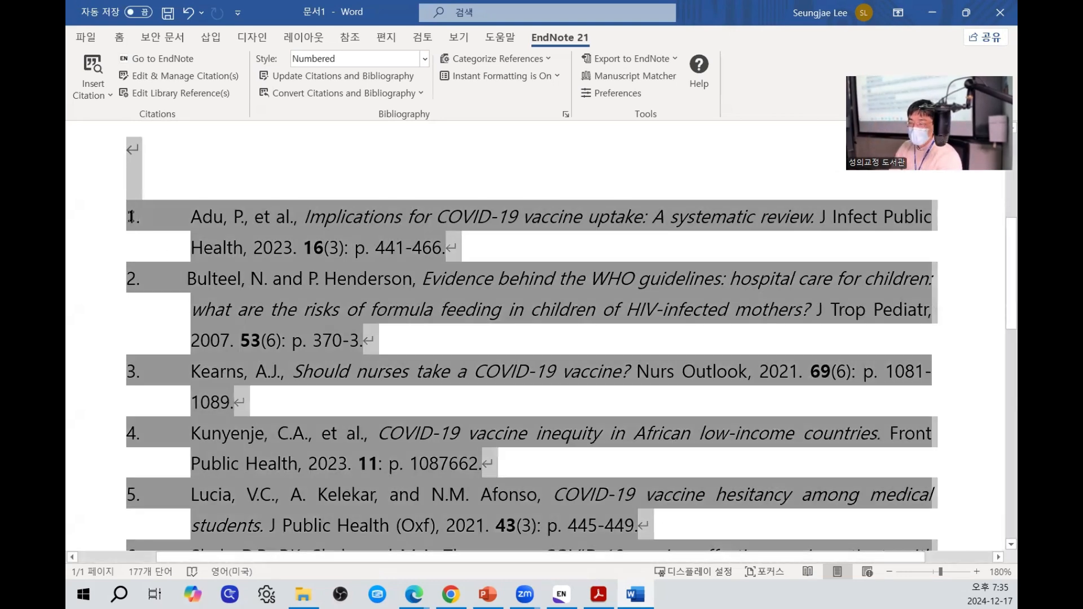
{"action": "left_click_drag", "start_coordinate": [131, 218], "coordinate": [144, 251]}
{"action": "left_click", "coordinate": [685, 181]}
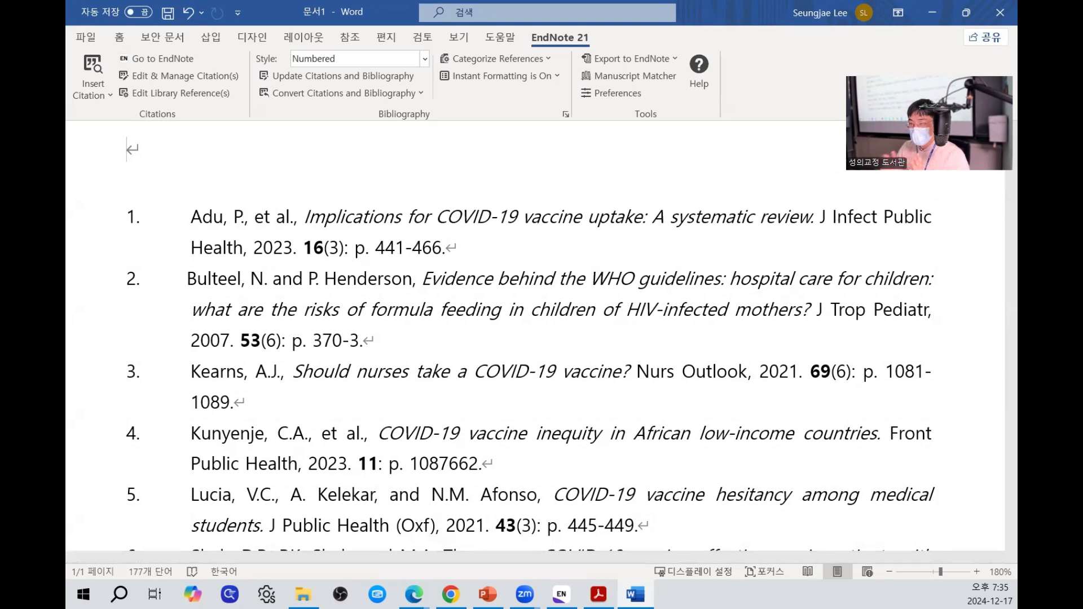
{"action": "left_click_drag", "start_coordinate": [297, 224], "coordinate": [181, 225]}
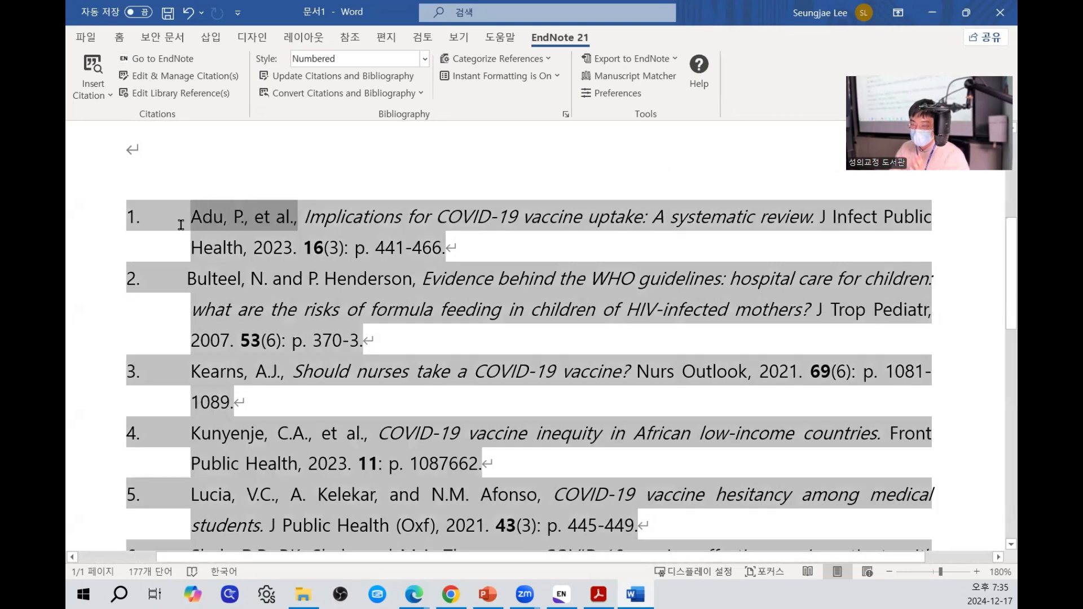
{"action": "left_click", "coordinate": [516, 371]}
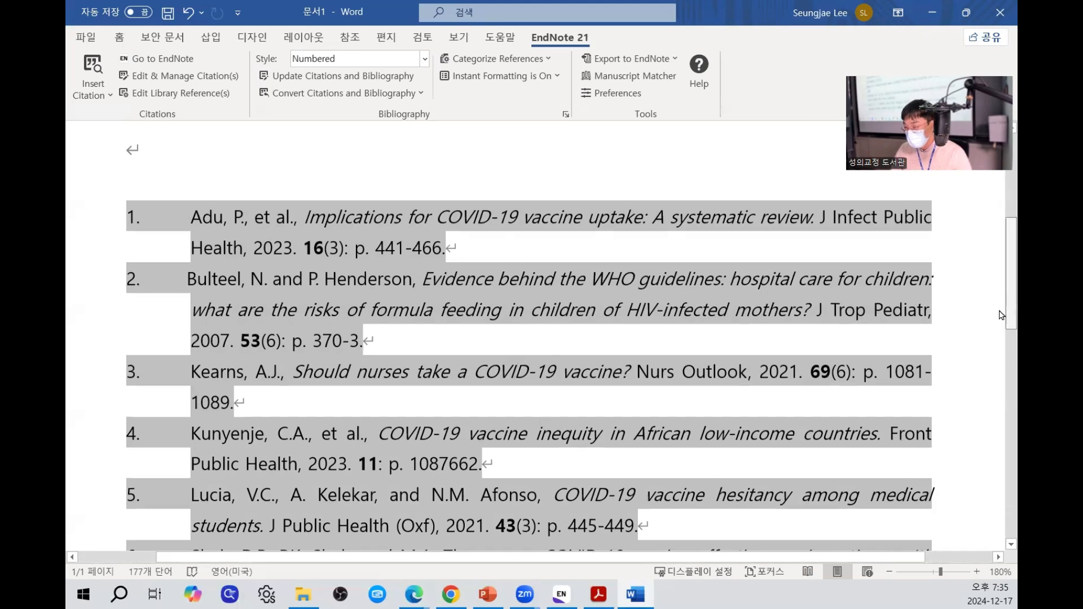
{"action": "scroll", "coordinate": [999, 316], "scroll_direction": "down", "scroll_amount": 1}
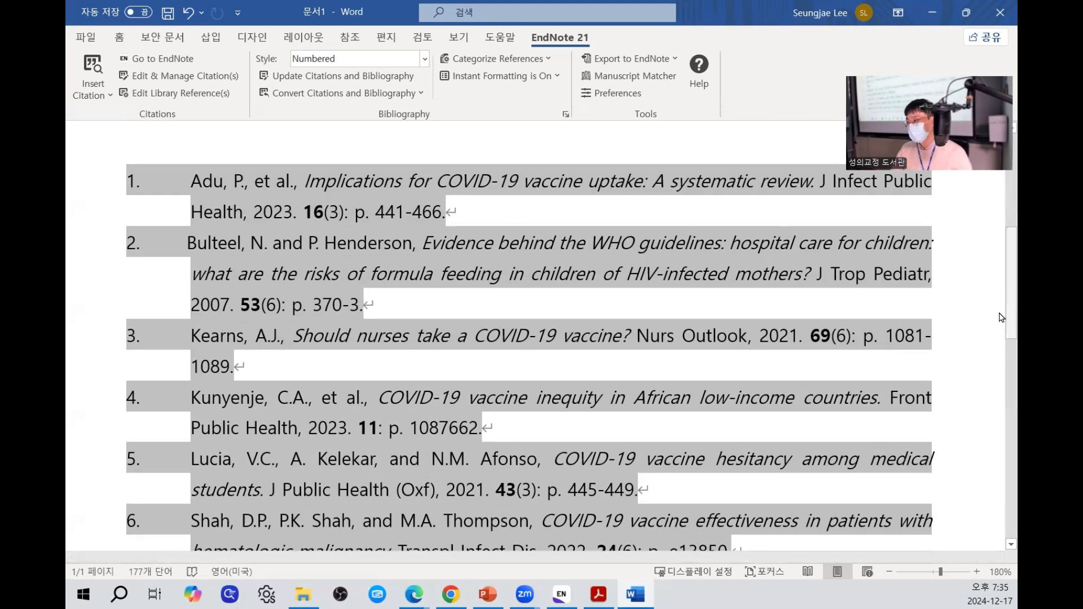
{"action": "scroll", "coordinate": [1001, 310], "scroll_direction": "down", "scroll_amount": 1}
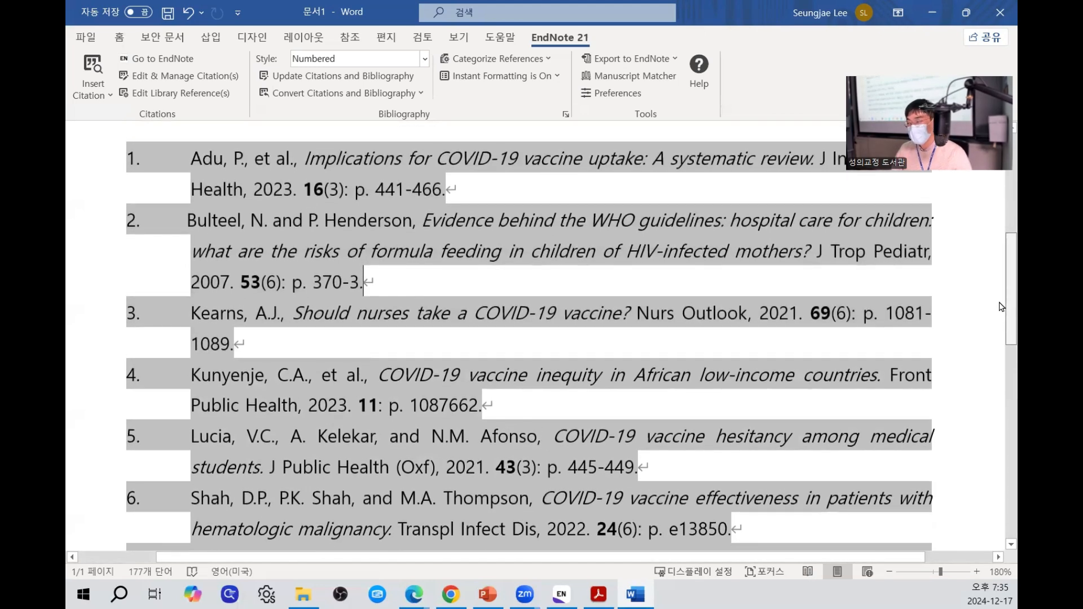
{"action": "scroll", "coordinate": [1001, 308], "scroll_direction": "up", "scroll_amount": 4}
{"action": "scroll", "coordinate": [1001, 253], "scroll_direction": "up", "scroll_amount": 1}
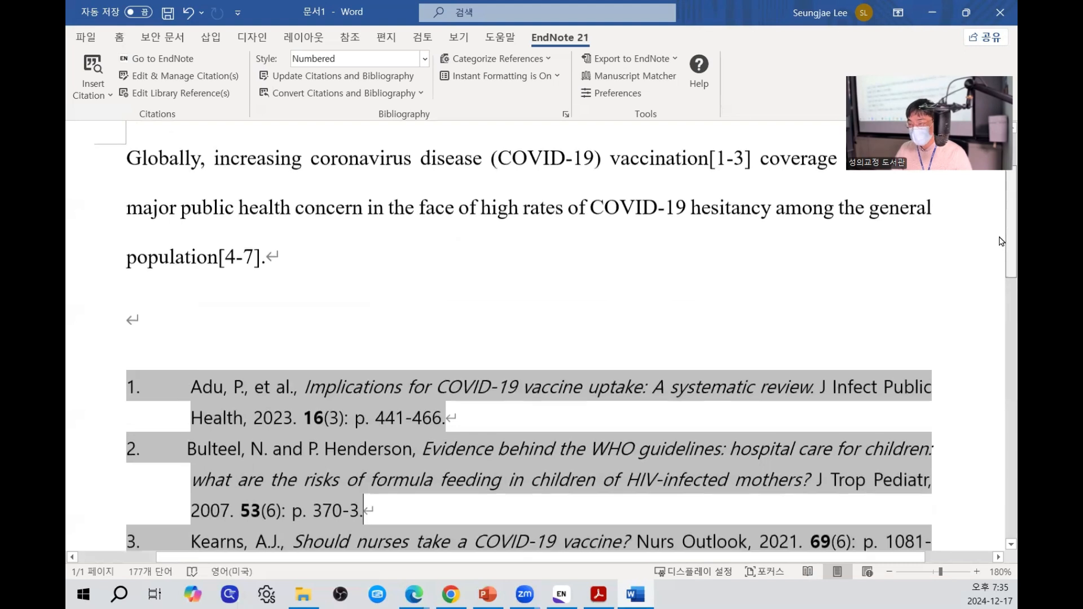
{"action": "left_click", "coordinate": [285, 309]}
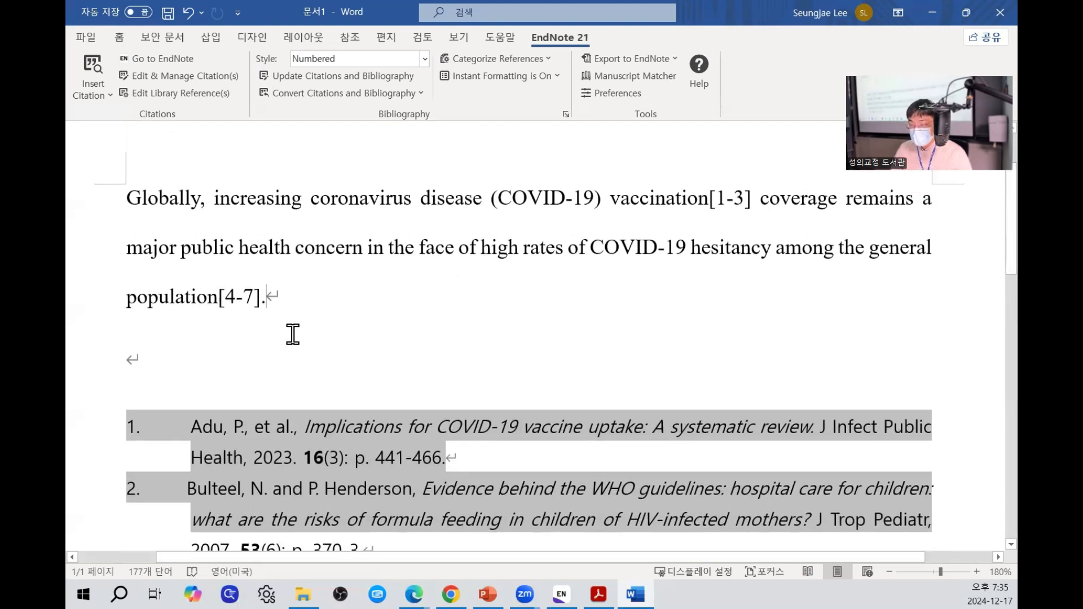
{"action": "scroll", "coordinate": [290, 333], "scroll_direction": "down", "scroll_amount": 1}
{"action": "scroll", "coordinate": [322, 307], "scroll_direction": "up", "scroll_amount": 1}
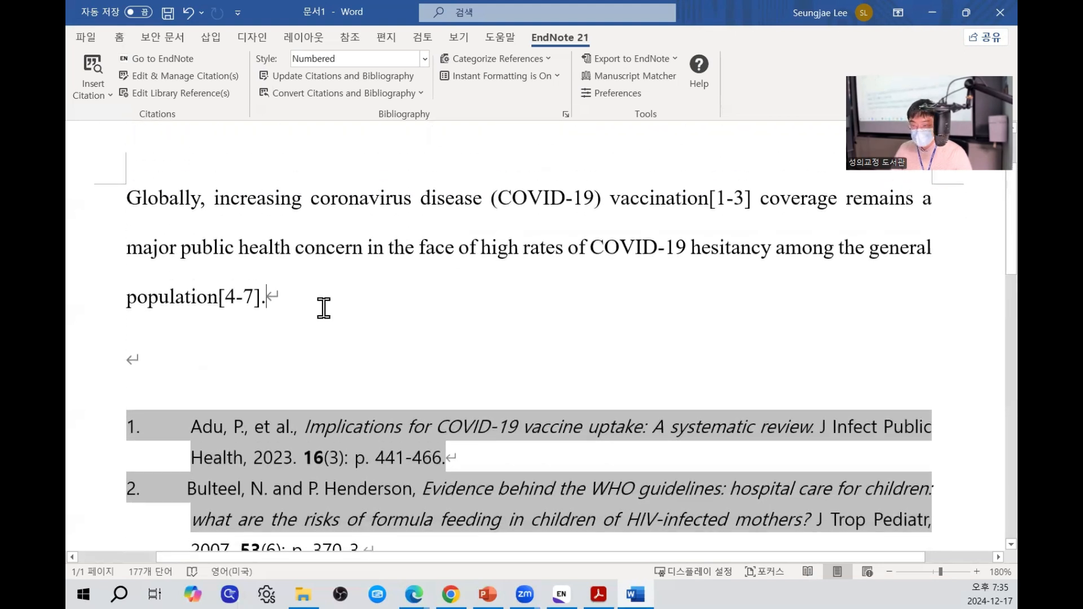
{"action": "left_click", "coordinate": [162, 270]}
{"action": "left_click", "coordinate": [96, 98]}
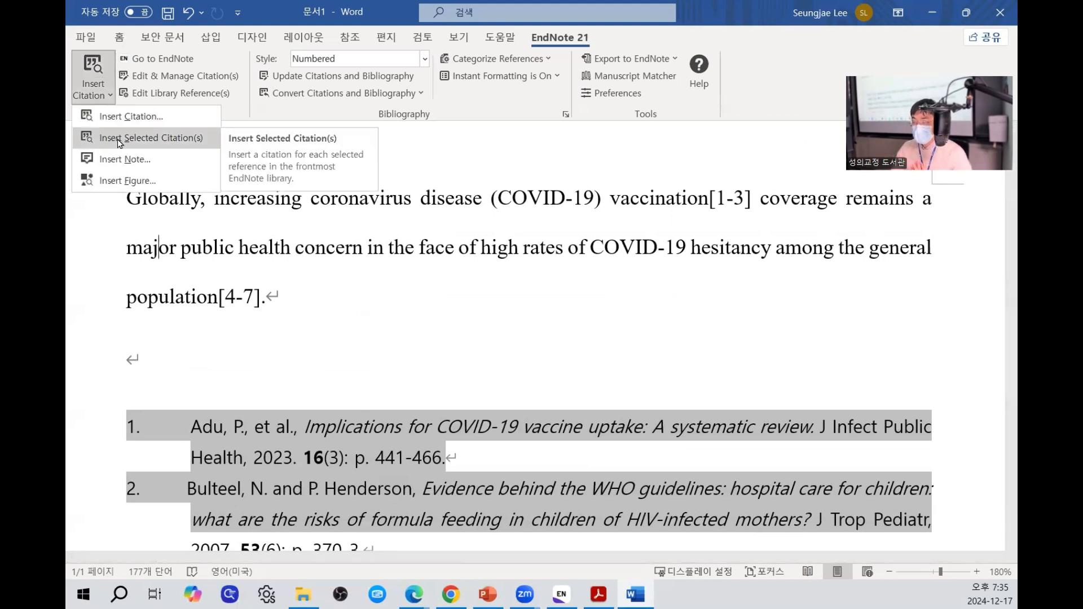
{"action": "left_click", "coordinate": [406, 261]}
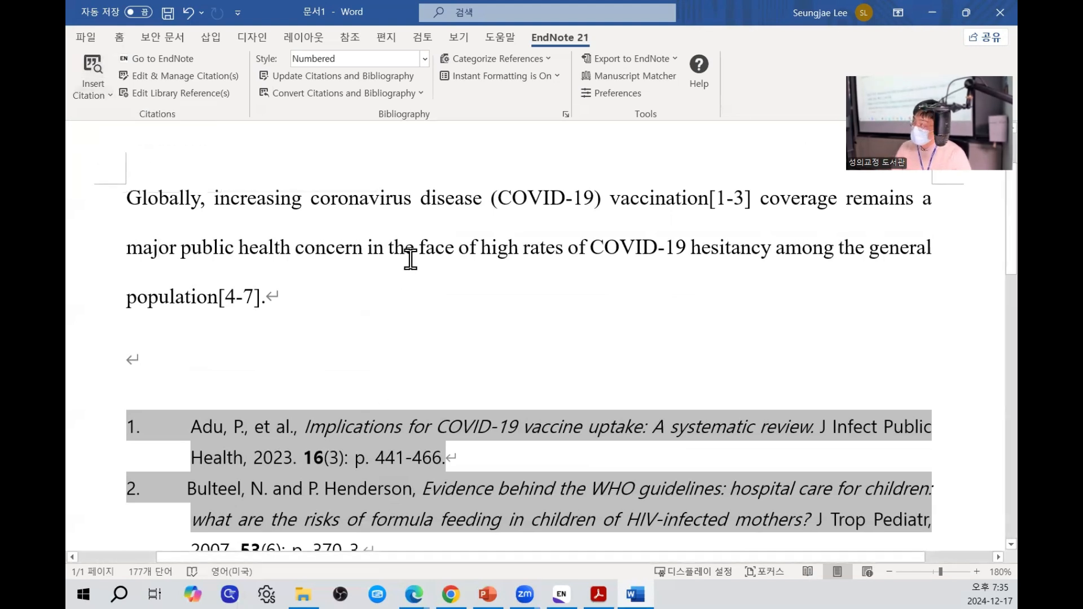
Open EndNote's citation finder from the COVID-19 parenthesis, search for 2022 and for 2023, and close it without inserting anything.
{"action": "left_click", "coordinate": [592, 220]}
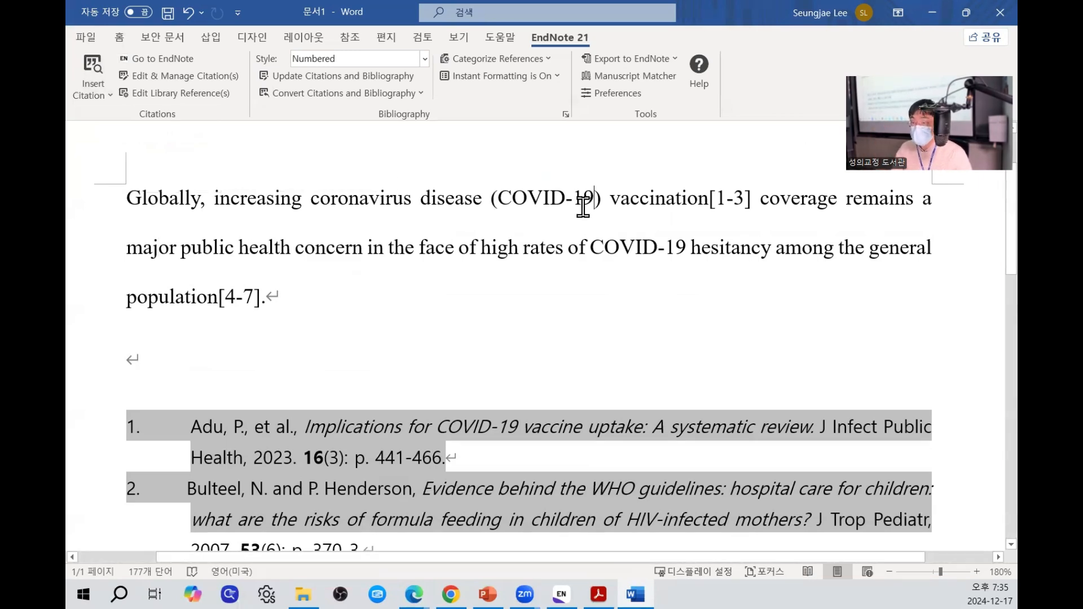
{"action": "left_click", "coordinate": [83, 69]}
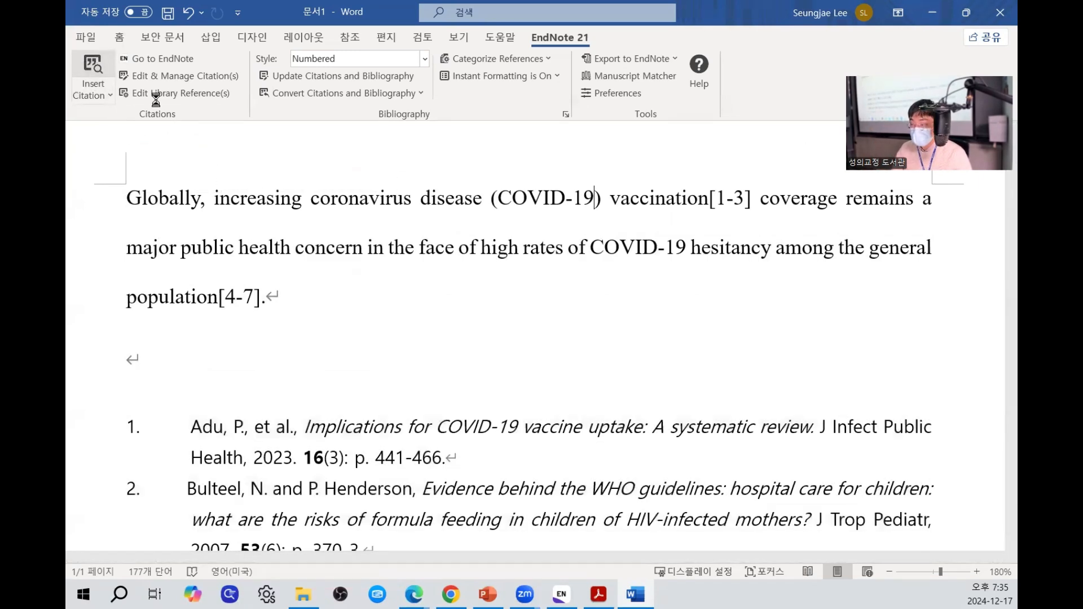
{"action": "type", "text": "2022"}
{"action": "double_click", "coordinate": [283, 120]}
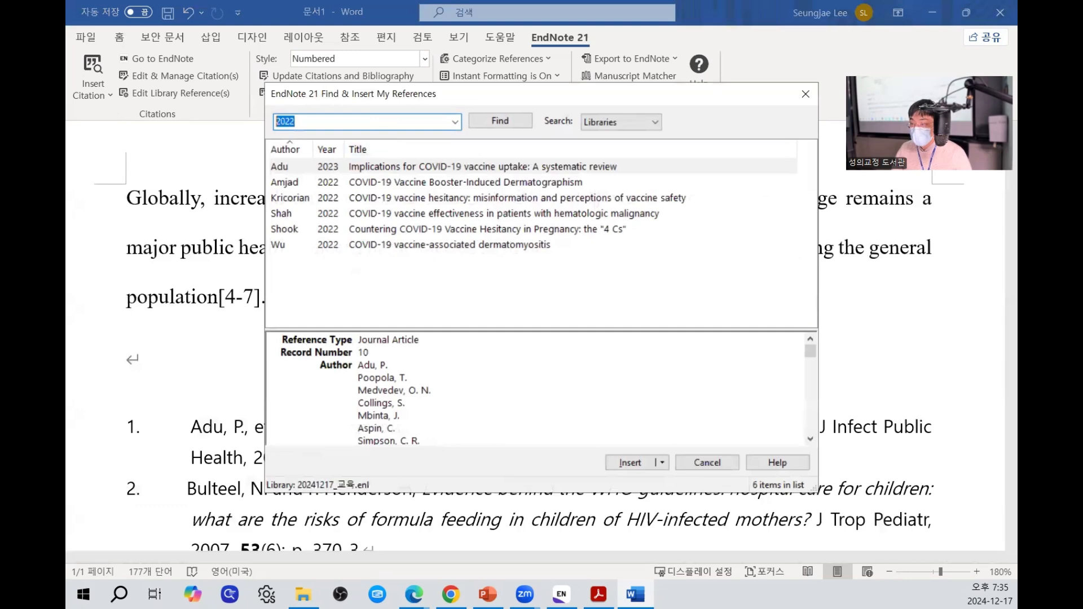
{"action": "type", "text": "2"}
{"action": "key", "text": "Return"}
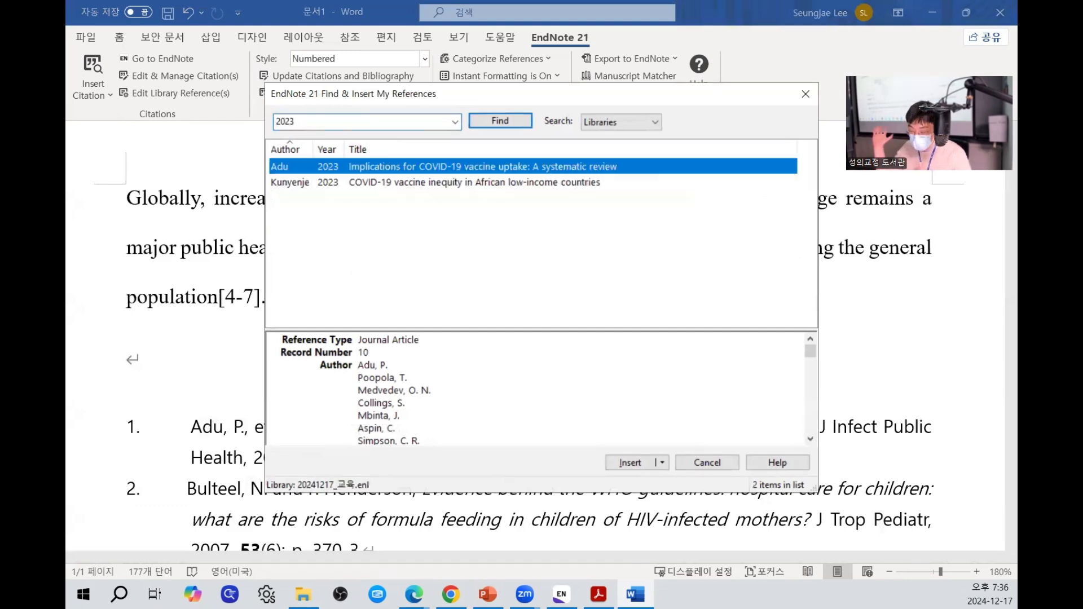
{"action": "key", "text": "Return"}
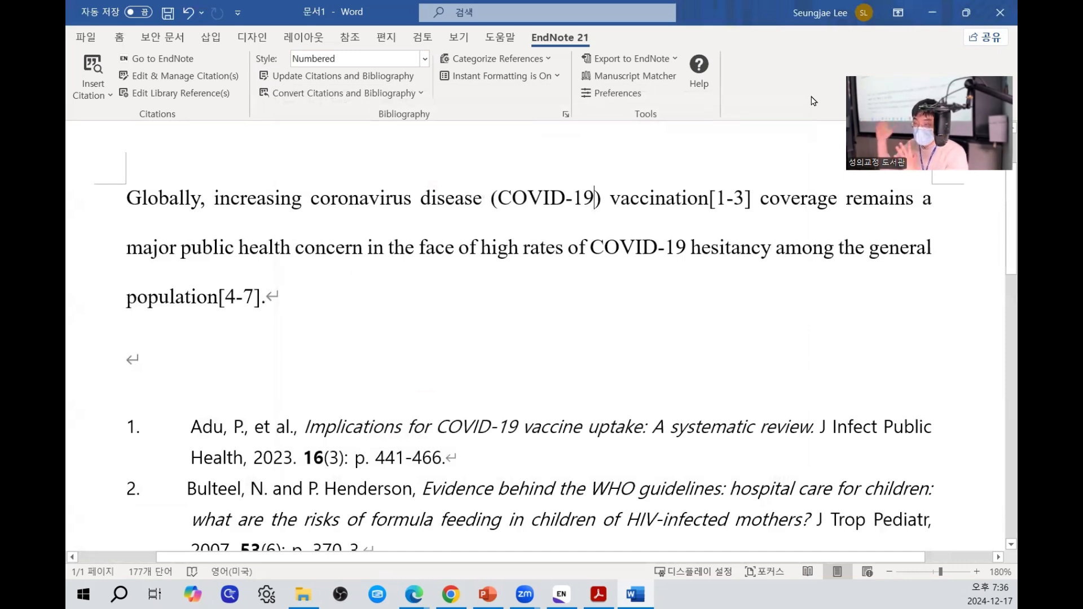
Switch to EndNote, widen the Title column of the All References list, and return to Word.
{"action": "left_click", "coordinate": [561, 593]}
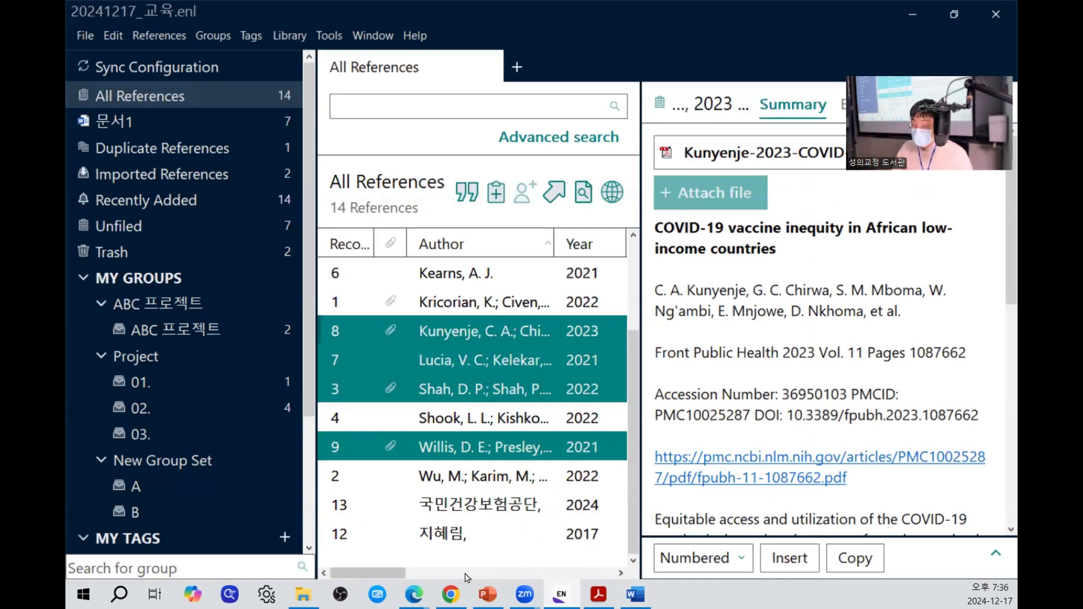
{"action": "left_click_drag", "start_coordinate": [383, 573], "coordinate": [459, 576]}
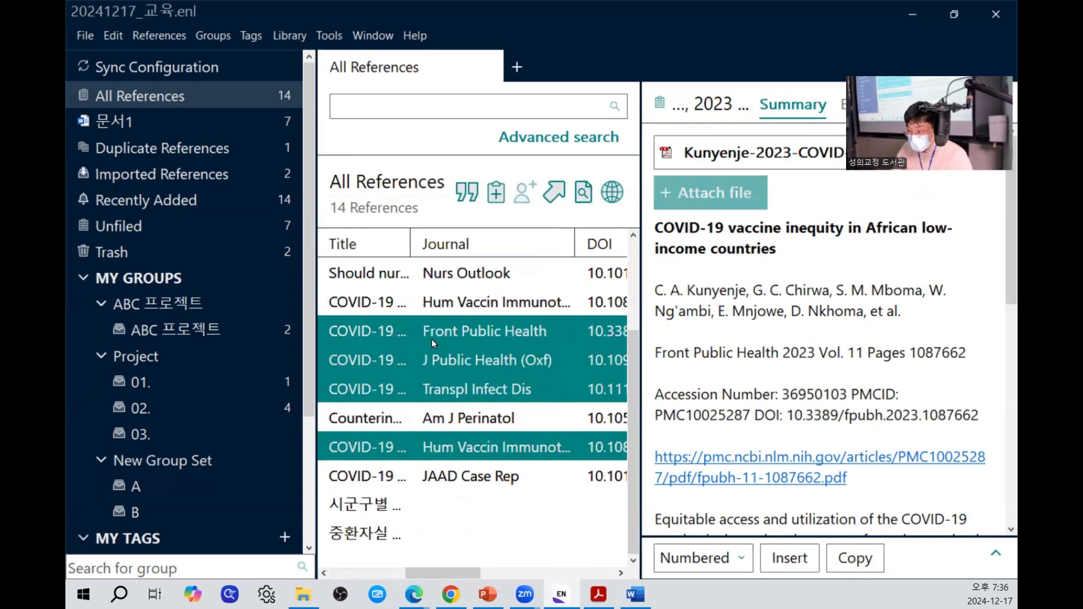
{"action": "left_click_drag", "start_coordinate": [410, 244], "coordinate": [496, 243]}
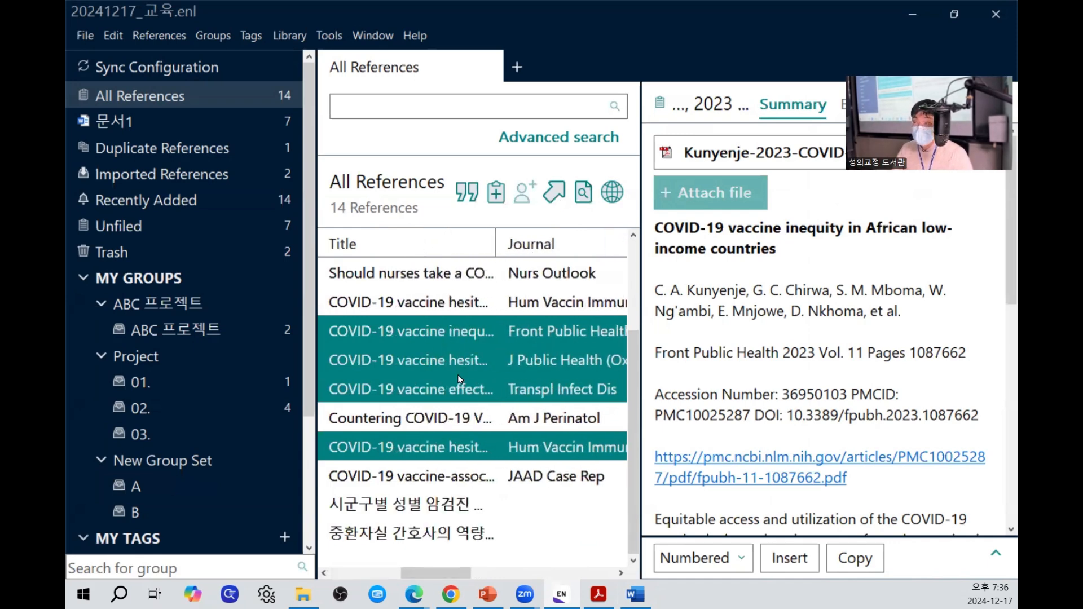
{"action": "left_click", "coordinate": [635, 594]}
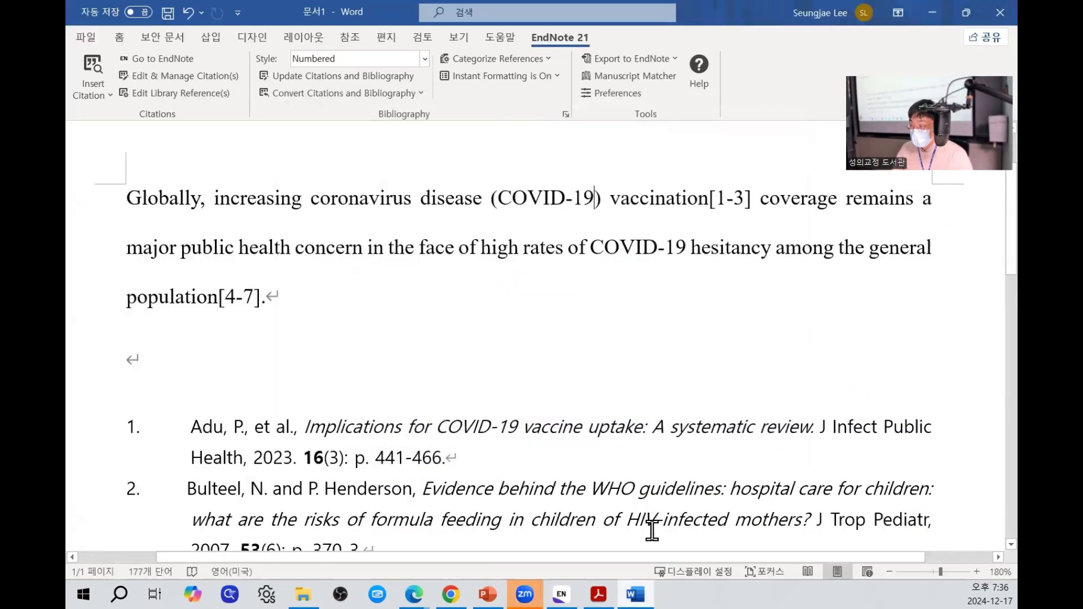
Show the field shading of the [1-3] citation, and switch to the PowerPoint slide about editing EndNote-linked parts.
{"action": "left_click", "coordinate": [706, 203]}
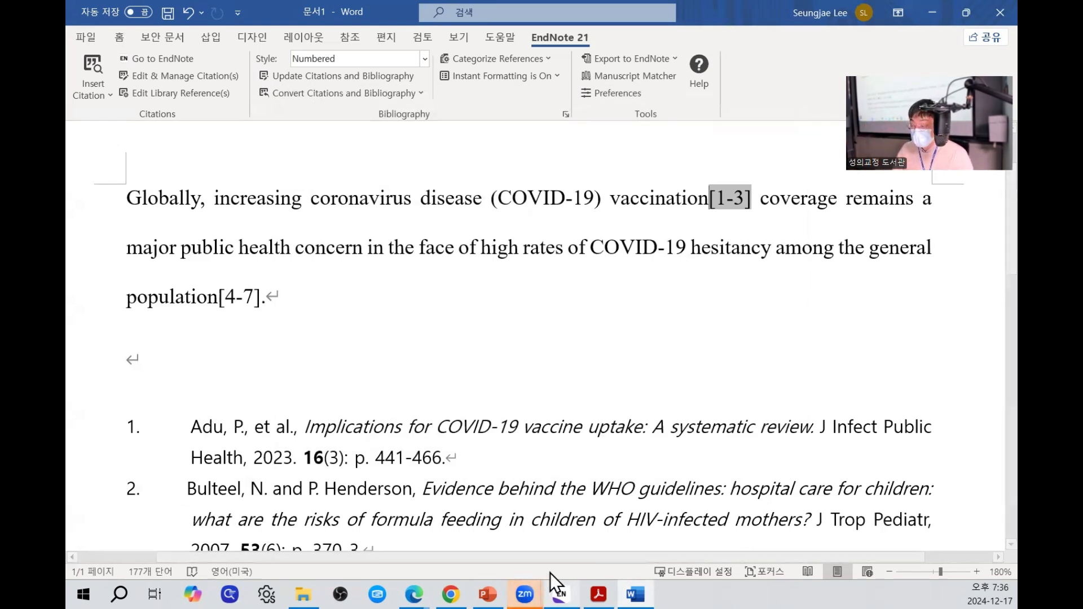
{"action": "mouse_move", "coordinate": [534, 589]}
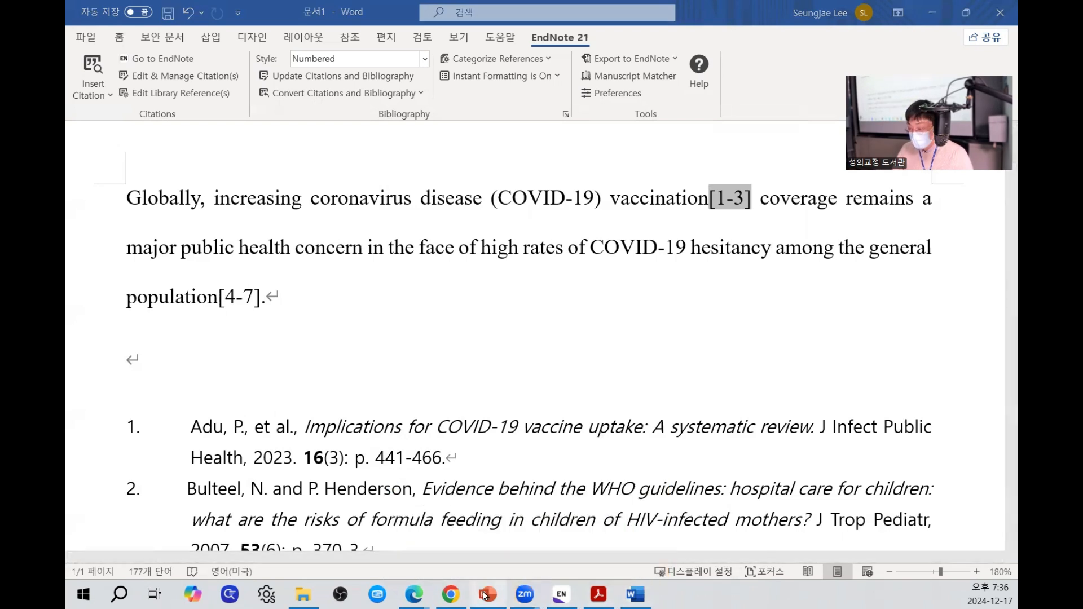
{"action": "mouse_move", "coordinate": [574, 596]}
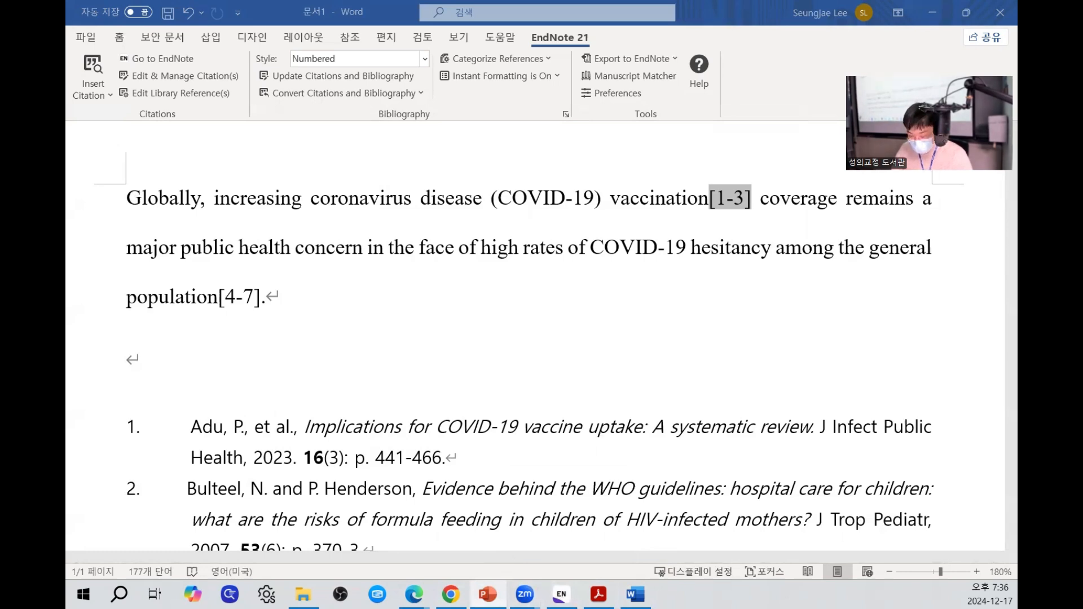
{"action": "left_click", "coordinate": [488, 594]}
{"action": "key", "text": "Right"}
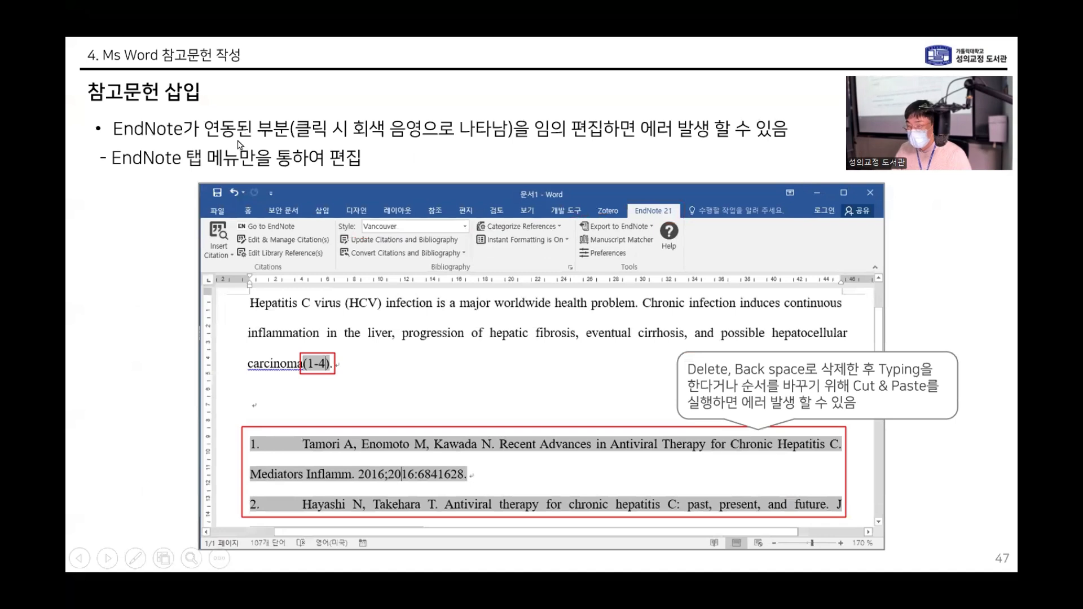
Highlight the slide's warning about manually editing EndNote-linked parts and the callout's phrases on deleting, typing and Cut & Paste.
{"action": "right_click", "coordinate": [913, 272]}
{"action": "mouse_move", "coordinate": [846, 459]}
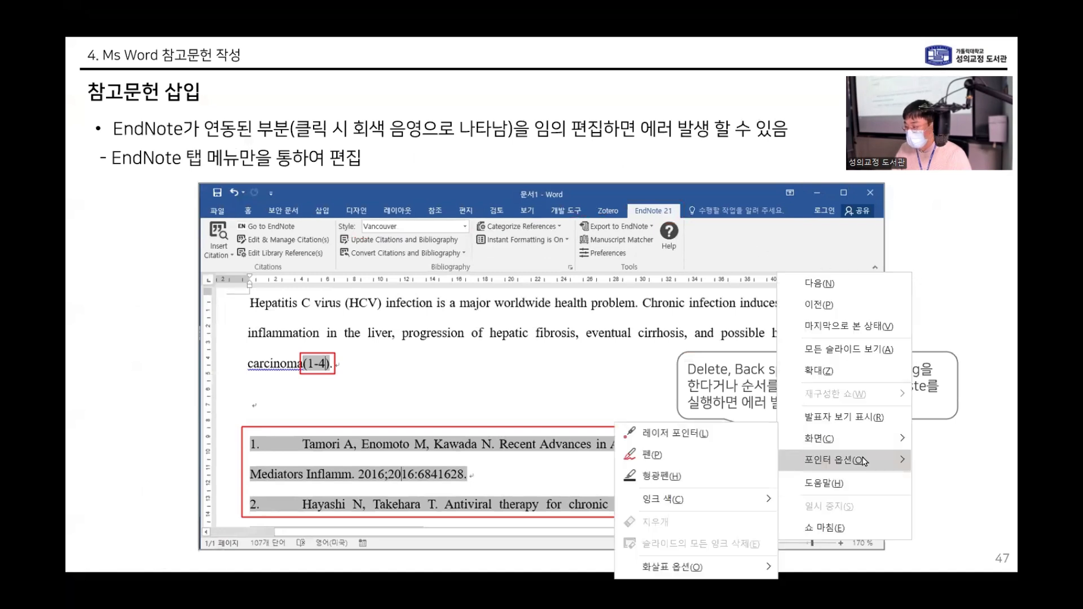
{"action": "left_click", "coordinate": [661, 476]}
{"action": "left_click_drag", "start_coordinate": [197, 131], "coordinate": [787, 130]}
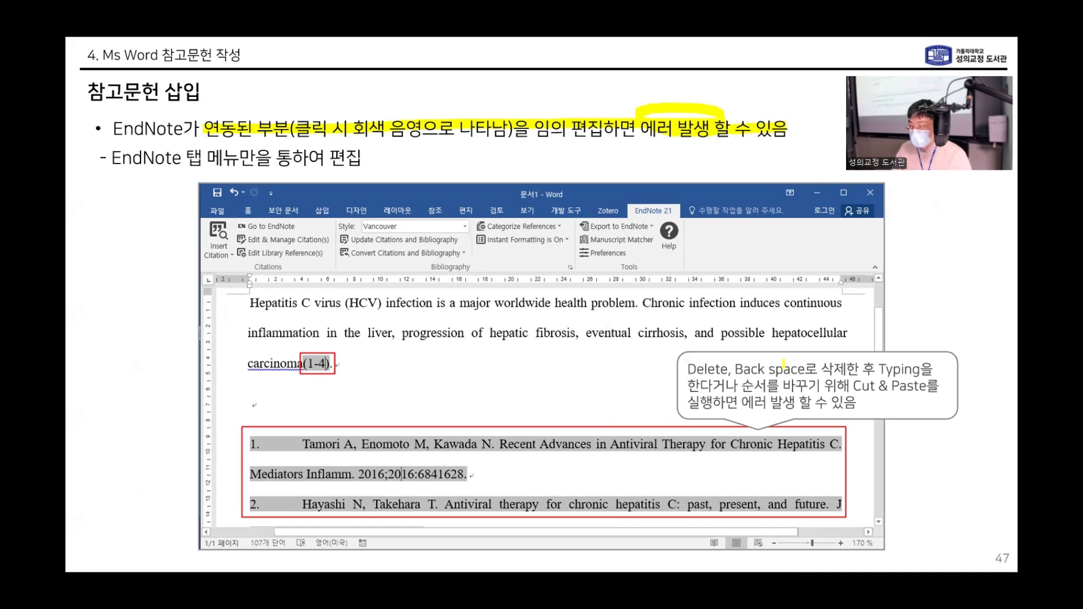
{"action": "left_click_drag", "start_coordinate": [691, 367], "coordinate": [932, 368]}
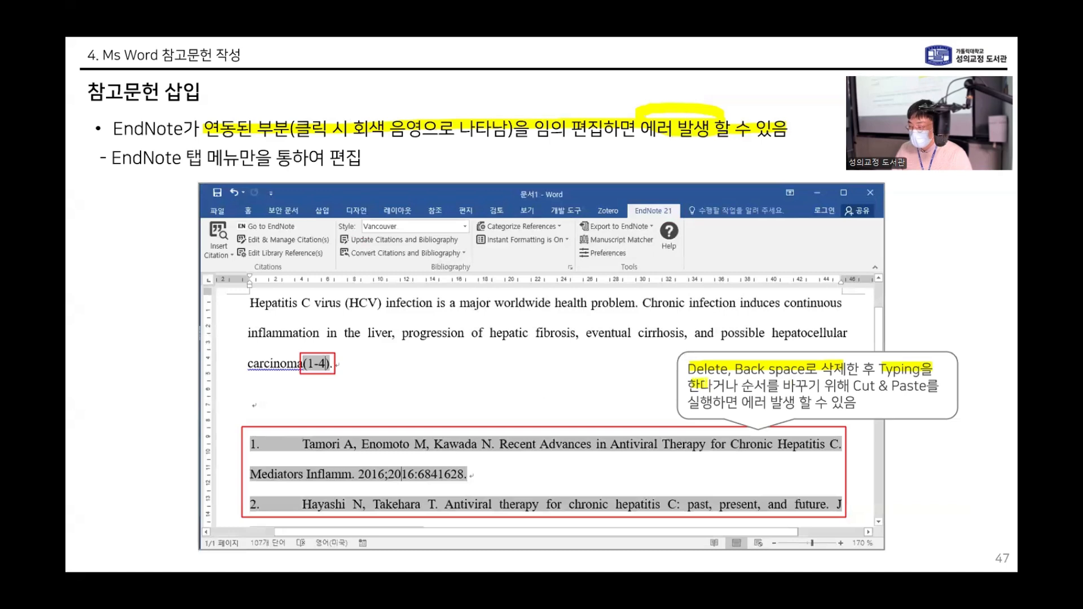
{"action": "left_click_drag", "start_coordinate": [742, 384], "coordinate": [915, 386]}
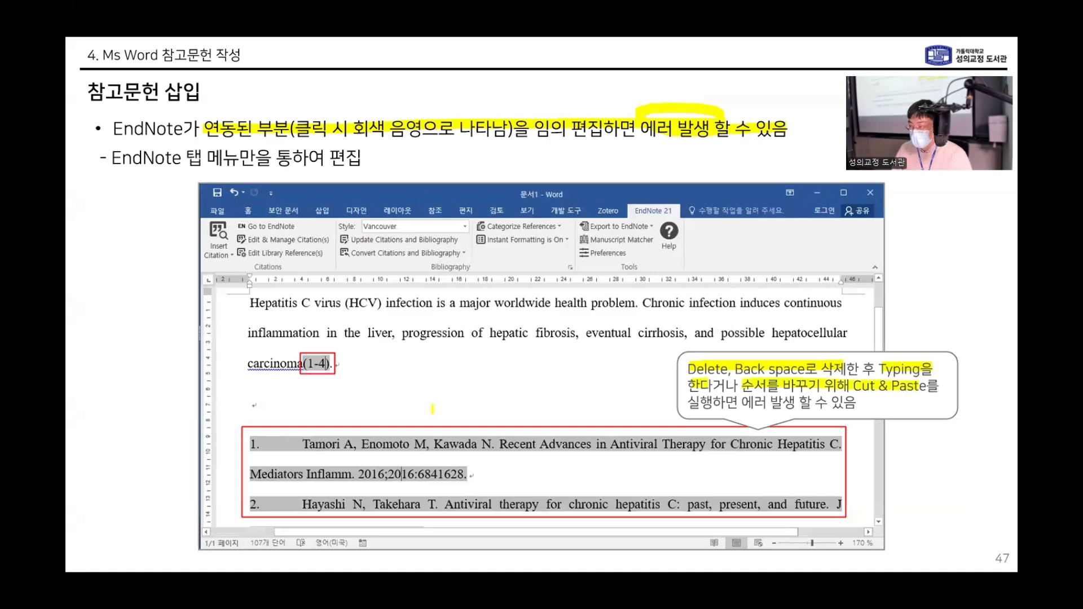
End the slide show, answer the ink annotation prompt, and place the cursor on the blank line below the paragraph in Word.
{"action": "right_click", "coordinate": [505, 412]}
{"action": "left_click", "coordinate": [573, 416]}
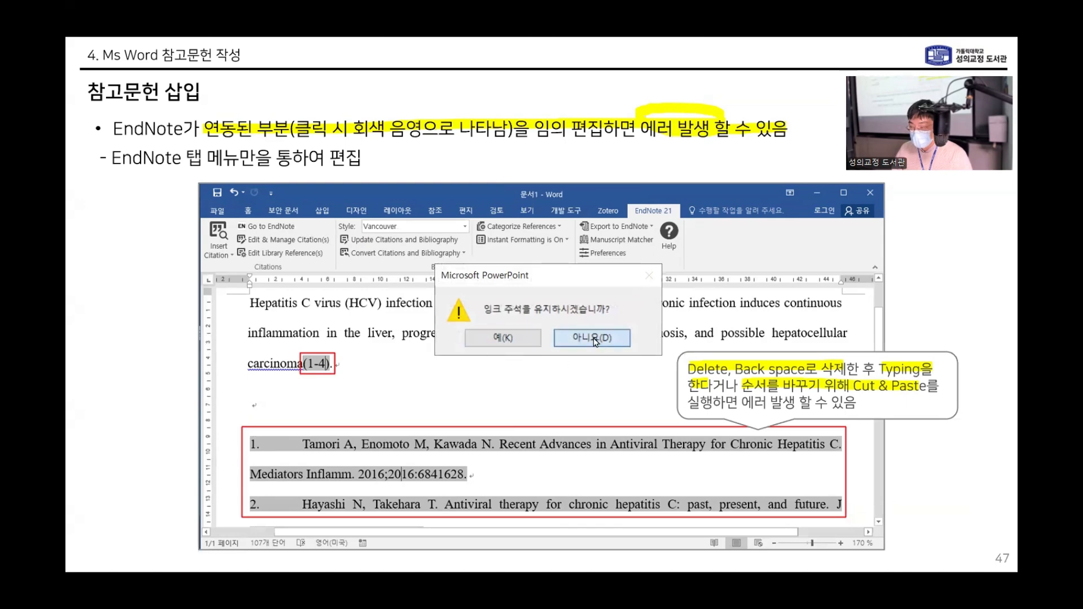
{"action": "left_click", "coordinate": [483, 337]}
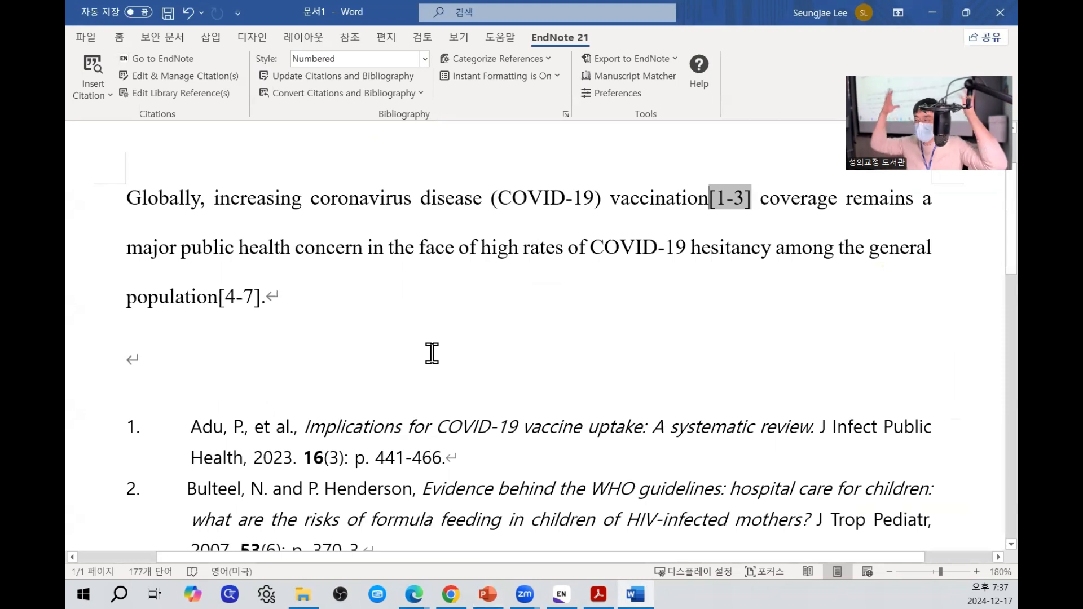
{"action": "left_click", "coordinate": [415, 327]}
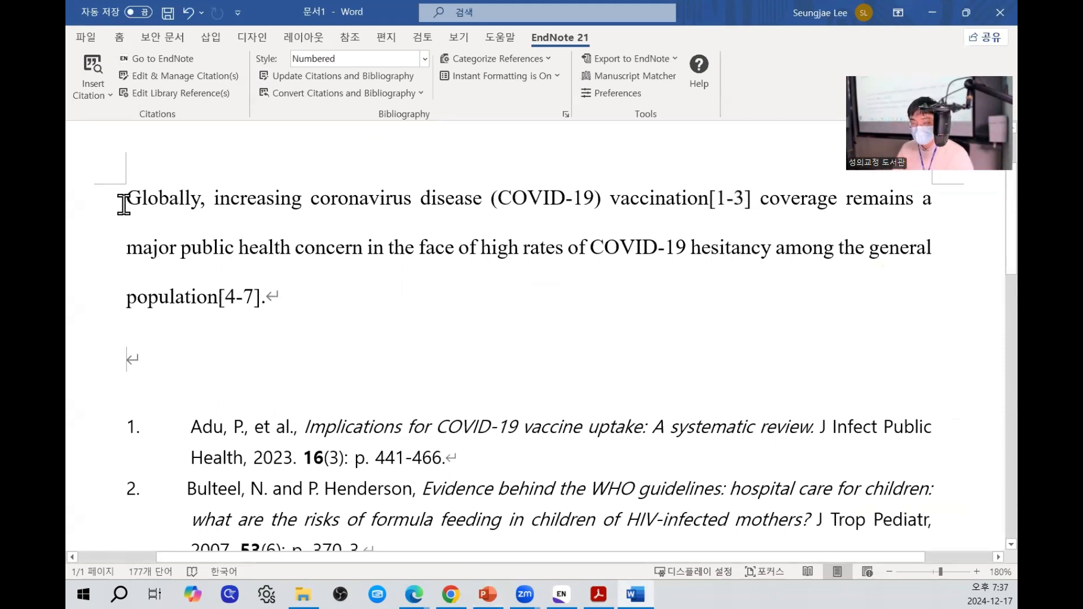
Select the paragraph together with its bibliography and change the EndNote output style to Annotated.
{"action": "left_click_drag", "start_coordinate": [125, 199], "coordinate": [525, 451]}
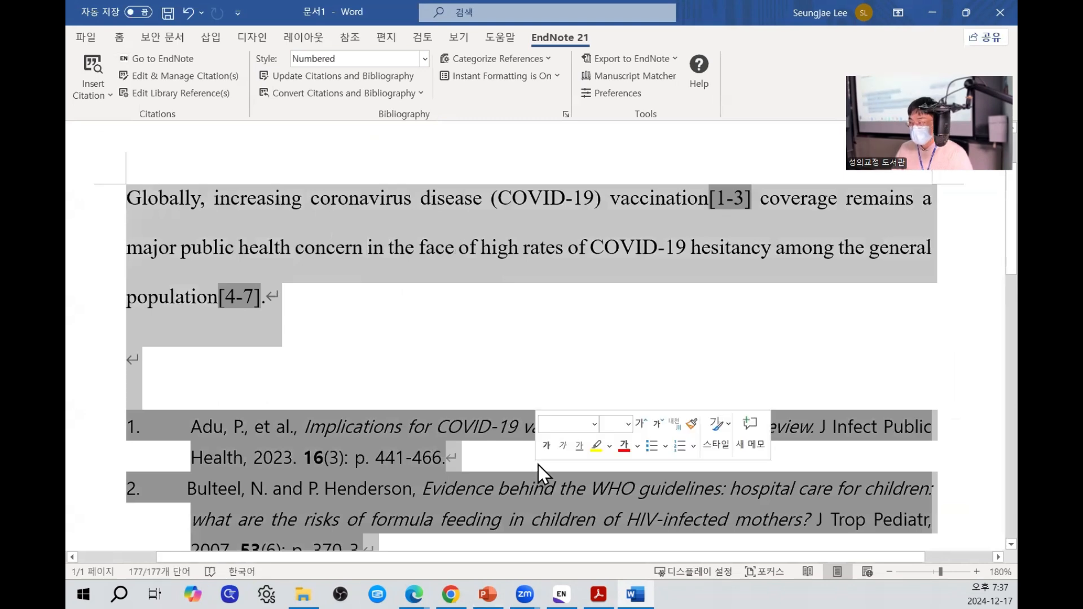
{"action": "left_click", "coordinate": [200, 254]}
{"action": "left_click_drag", "start_coordinate": [124, 198], "coordinate": [497, 479]}
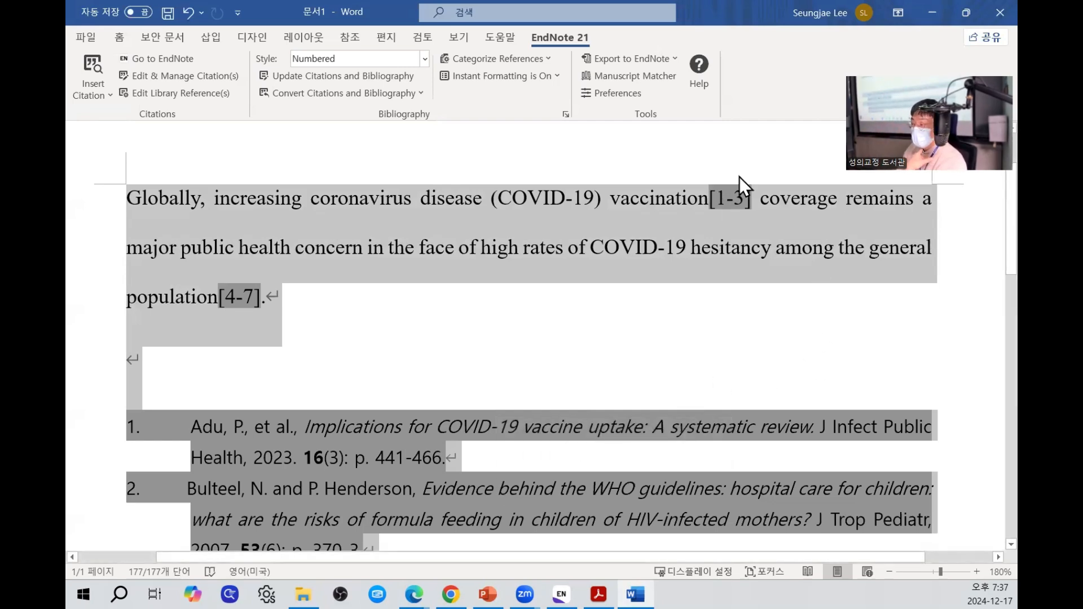
{"action": "left_click", "coordinate": [425, 62]}
{"action": "left_click", "coordinate": [378, 131]}
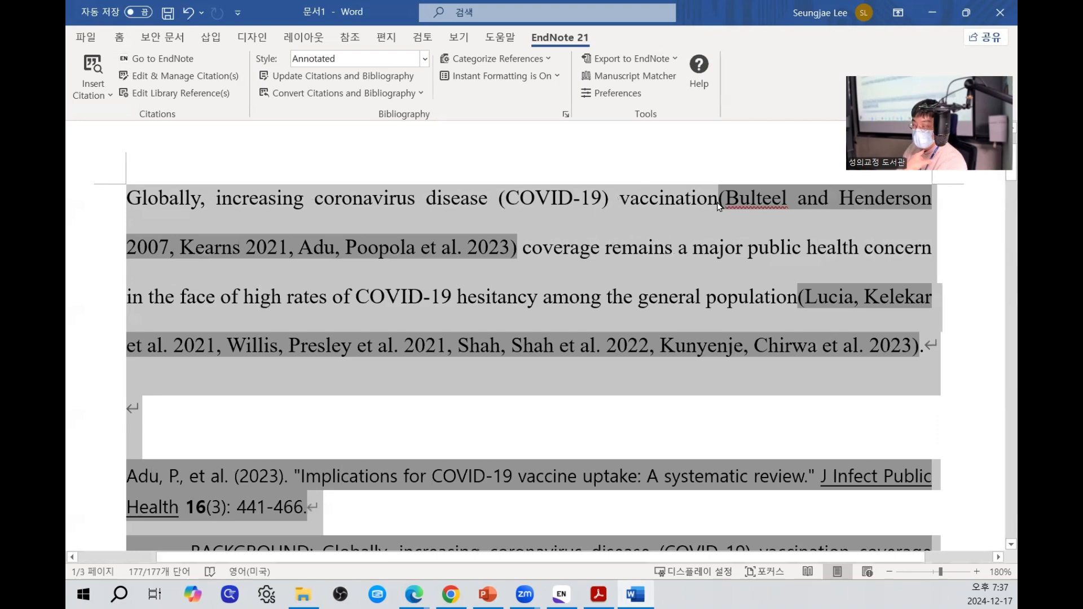
Examine the in-text citation after "vaccination" and the first bibliography entry with its abstract in the Annotated style.
{"action": "left_click_drag", "start_coordinate": [716, 202], "coordinate": [510, 270]}
{"action": "left_click", "coordinate": [509, 274]}
{"action": "scroll", "coordinate": [406, 286], "scroll_direction": "down", "scroll_amount": 5}
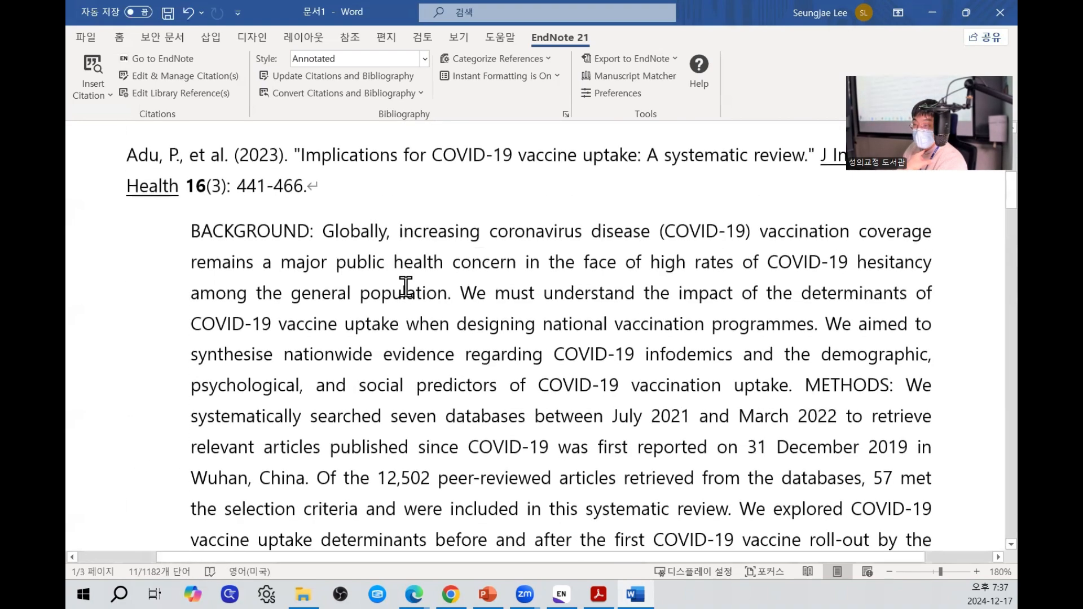
{"action": "left_click", "coordinate": [125, 157]}
{"action": "left_click_drag", "start_coordinate": [125, 157], "coordinate": [800, 474]}
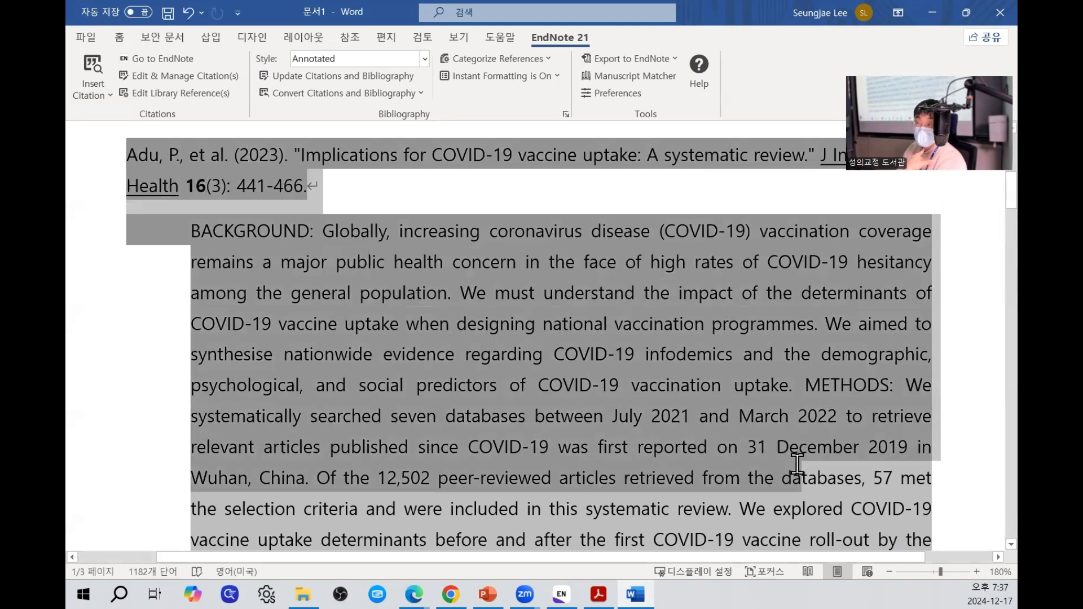
Set the EndNote output style back to Numbered and return to the cited paragraph.
{"action": "left_click", "coordinate": [423, 58]}
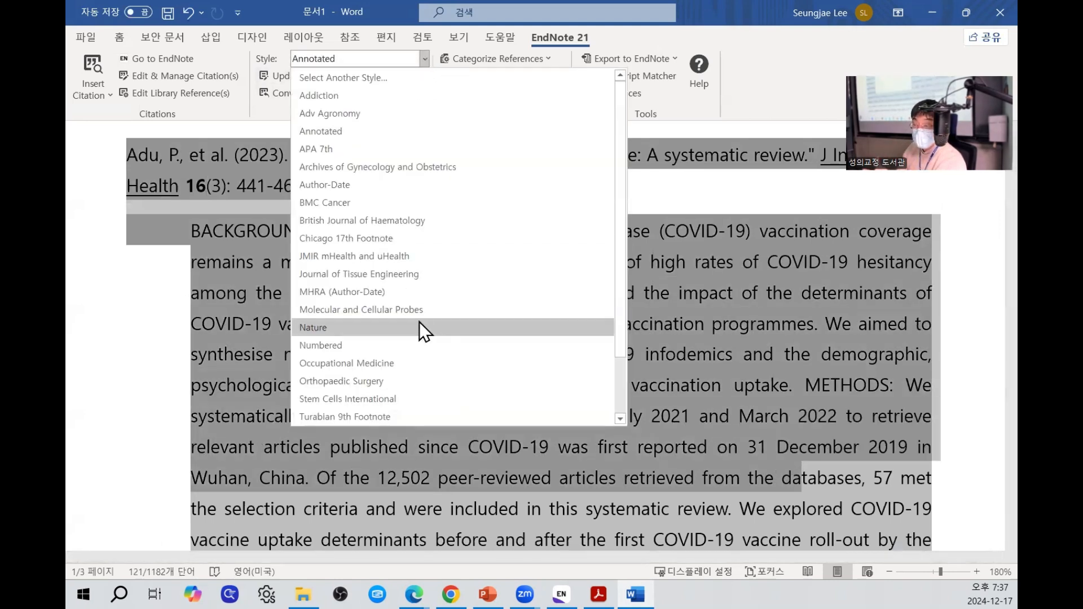
{"action": "left_click", "coordinate": [401, 345]}
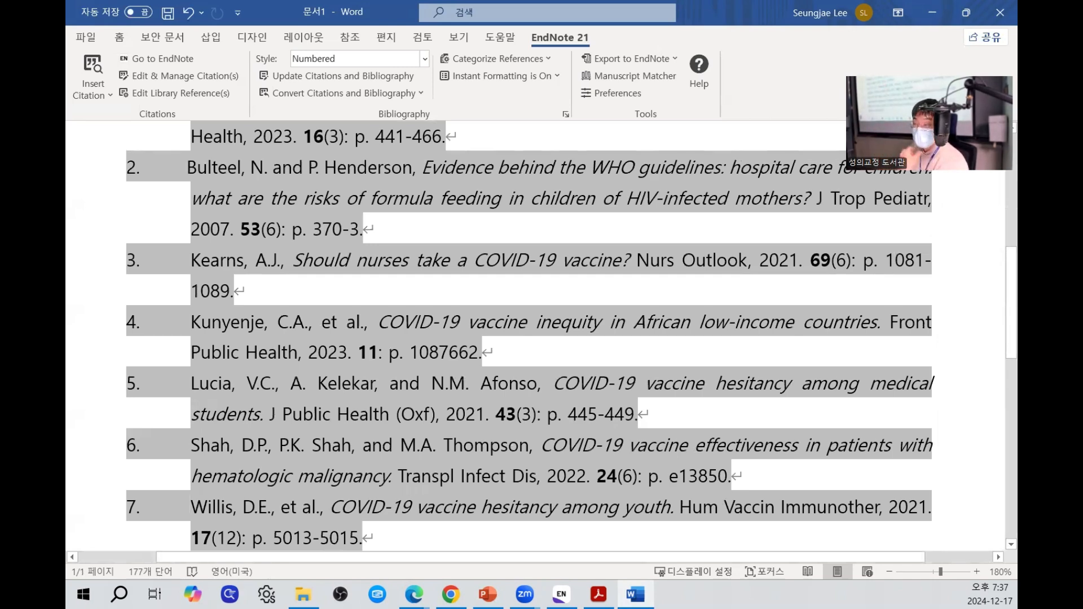
{"action": "scroll", "coordinate": [541, 338], "scroll_direction": "up", "scroll_amount": 3}
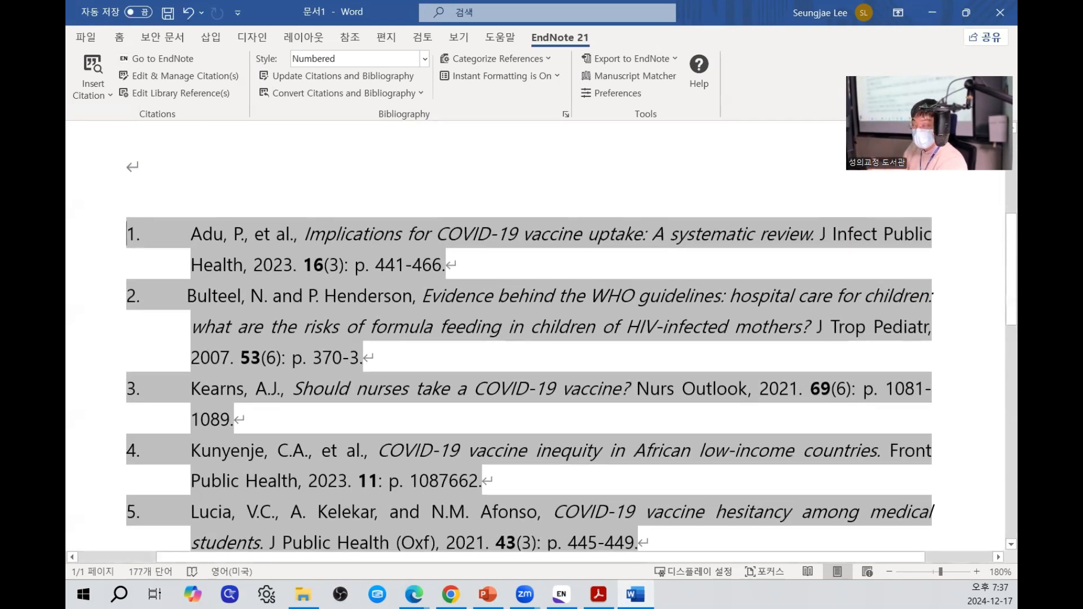
{"action": "scroll", "coordinate": [403, 315], "scroll_direction": "up", "scroll_amount": 4}
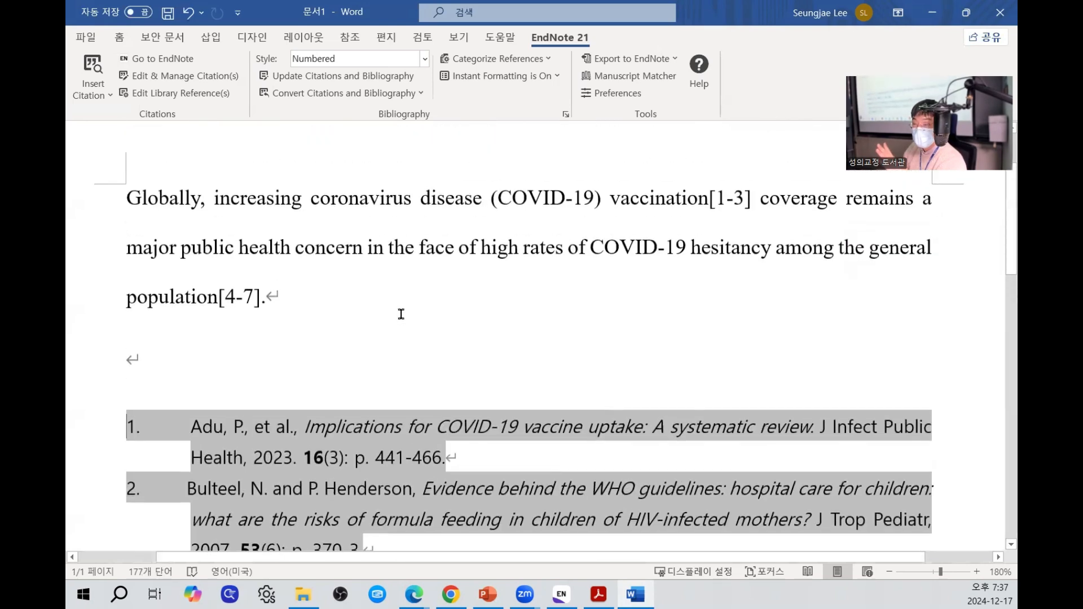
Review the paragraph with its numbered in-text citations and the bibliography entries below it.
{"action": "left_click_drag", "start_coordinate": [141, 190], "coordinate": [599, 369]}
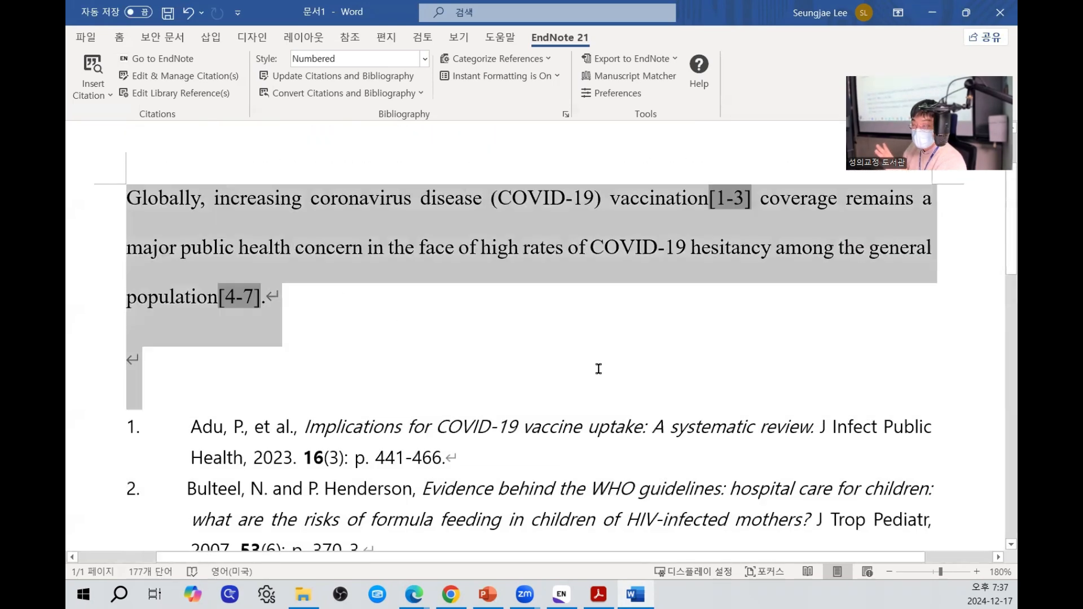
{"action": "left_click", "coordinate": [356, 350]}
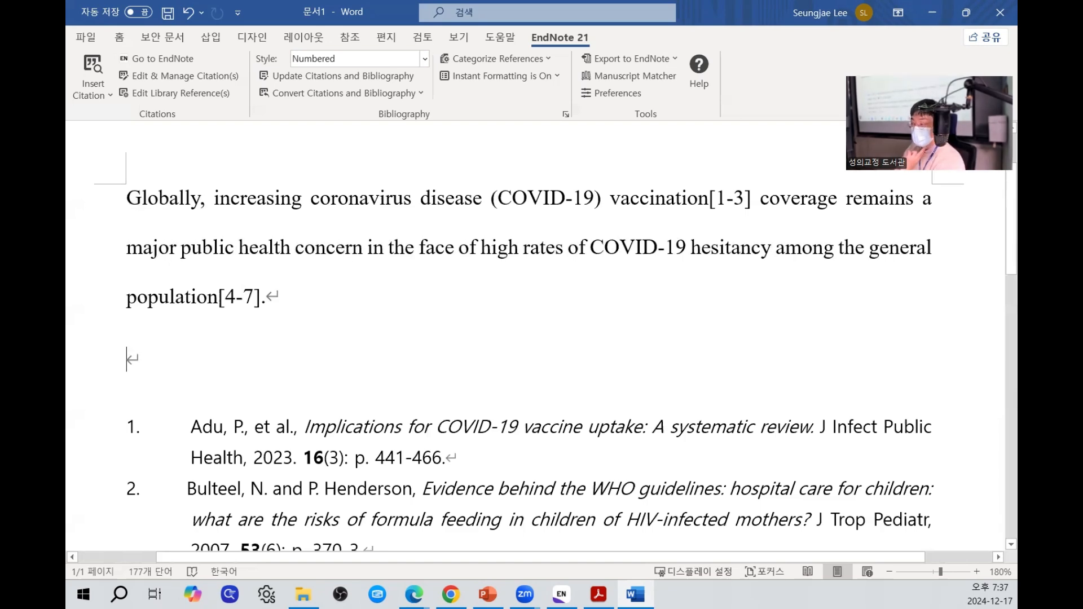
{"action": "scroll", "coordinate": [541, 339], "scroll_direction": "down", "scroll_amount": 1}
{"action": "scroll", "coordinate": [558, 358], "scroll_direction": "down", "scroll_amount": 2}
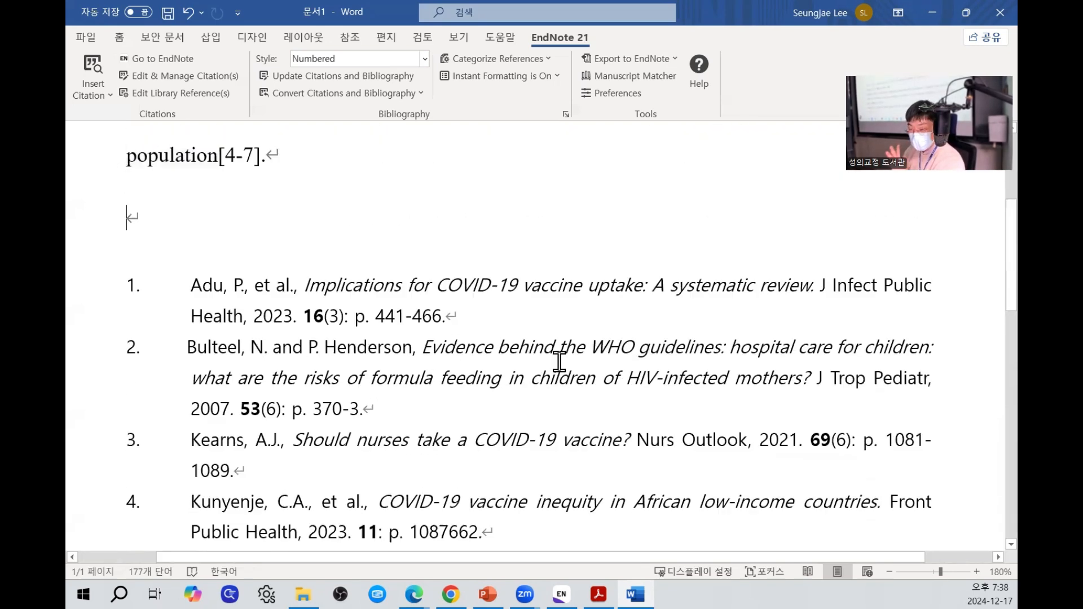
Highlight the second bibliography entry and return to the in-text citations in the paragraph above it.
{"action": "left_click_drag", "start_coordinate": [406, 360], "coordinate": [640, 542]}
{"action": "left_click_drag", "start_coordinate": [272, 338], "coordinate": [118, 306]}
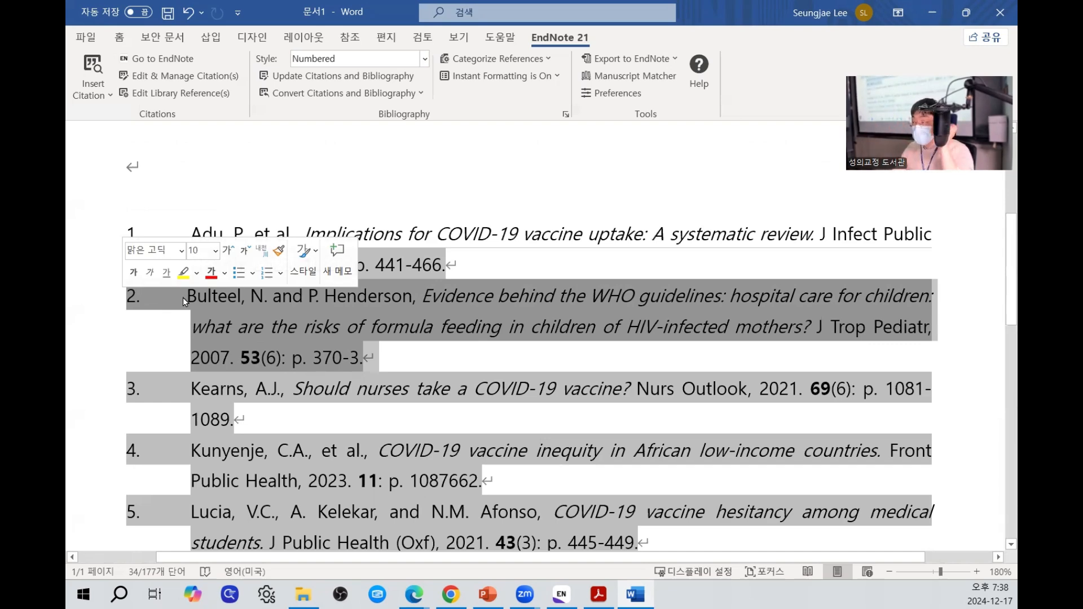
{"action": "scroll", "coordinate": [559, 334], "scroll_direction": "up", "scroll_amount": 2}
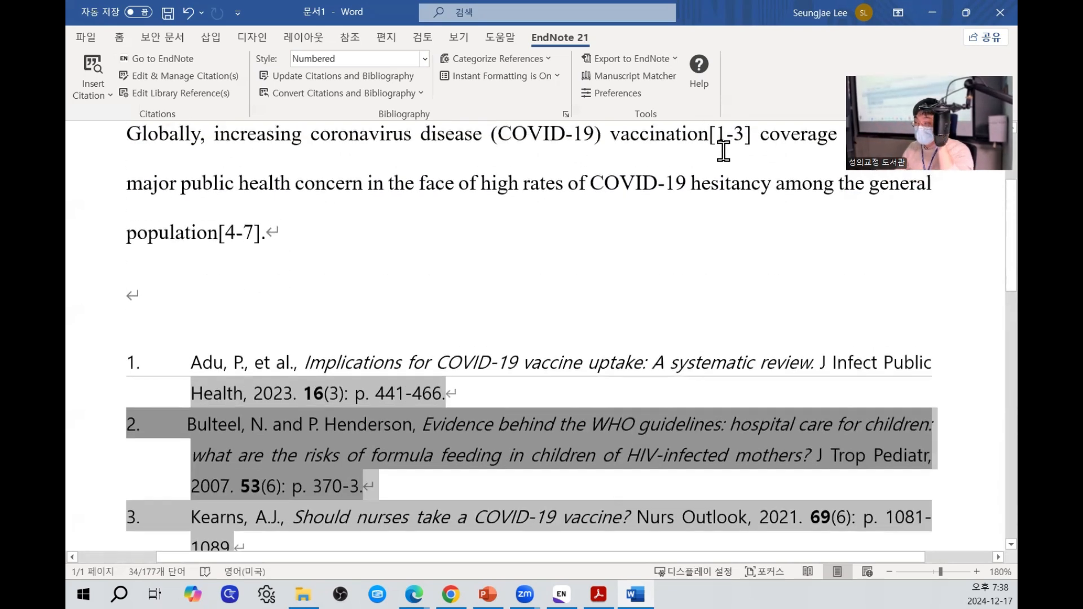
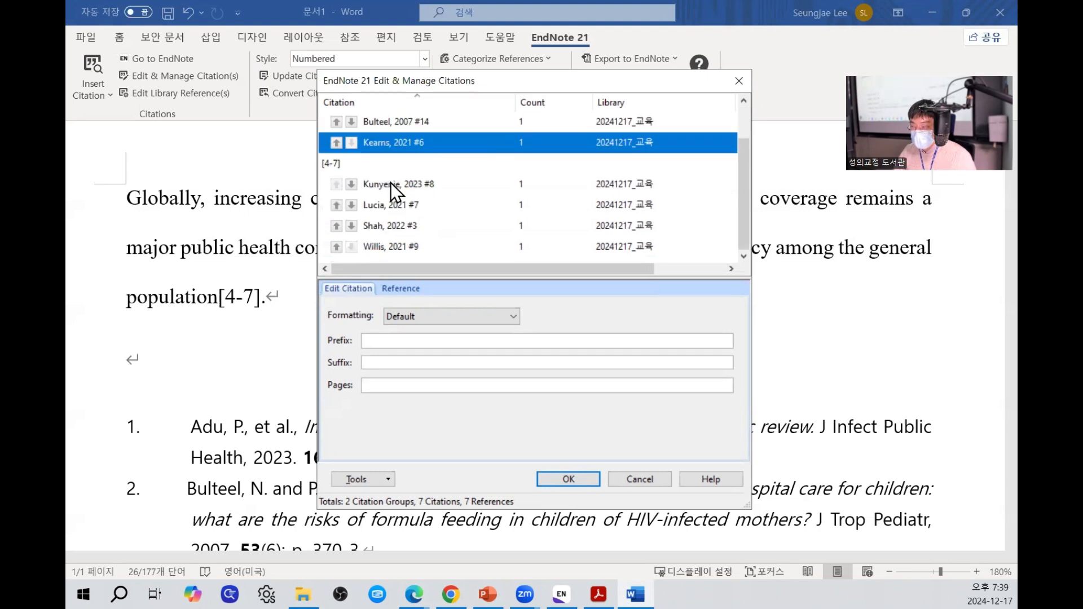
Go through the citations of the [1-3] and [4-7] groups one by one and check their source library.
{"action": "left_click", "coordinate": [391, 183]}
{"action": "left_click", "coordinate": [390, 205]}
{"action": "left_click", "coordinate": [391, 227]}
{"action": "left_click", "coordinate": [395, 247]}
{"action": "scroll", "coordinate": [406, 237], "scroll_direction": "up", "scroll_amount": 1}
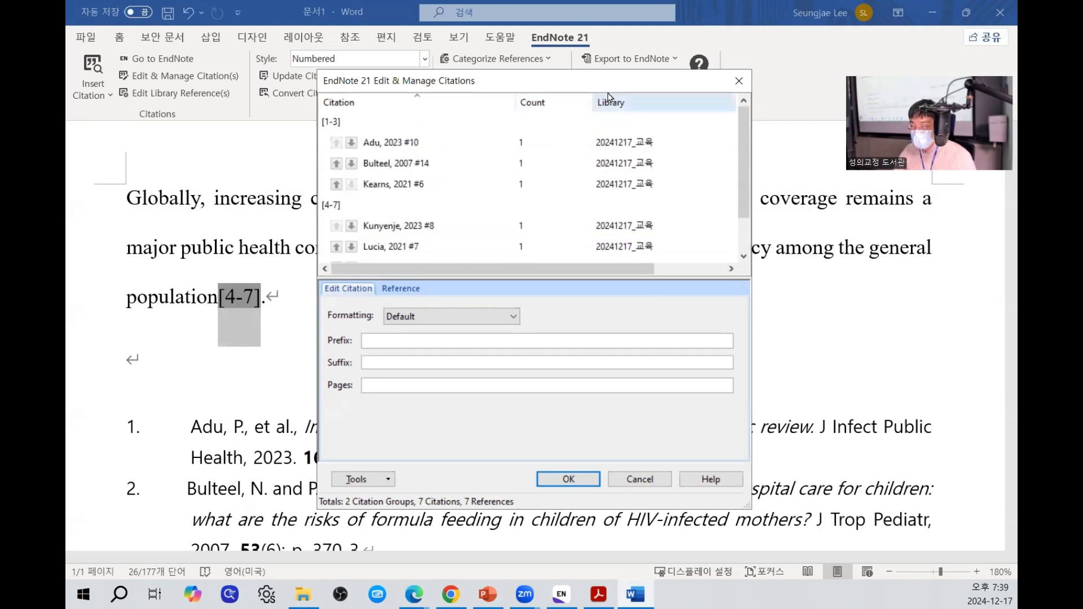
{"action": "left_click", "coordinate": [632, 142]}
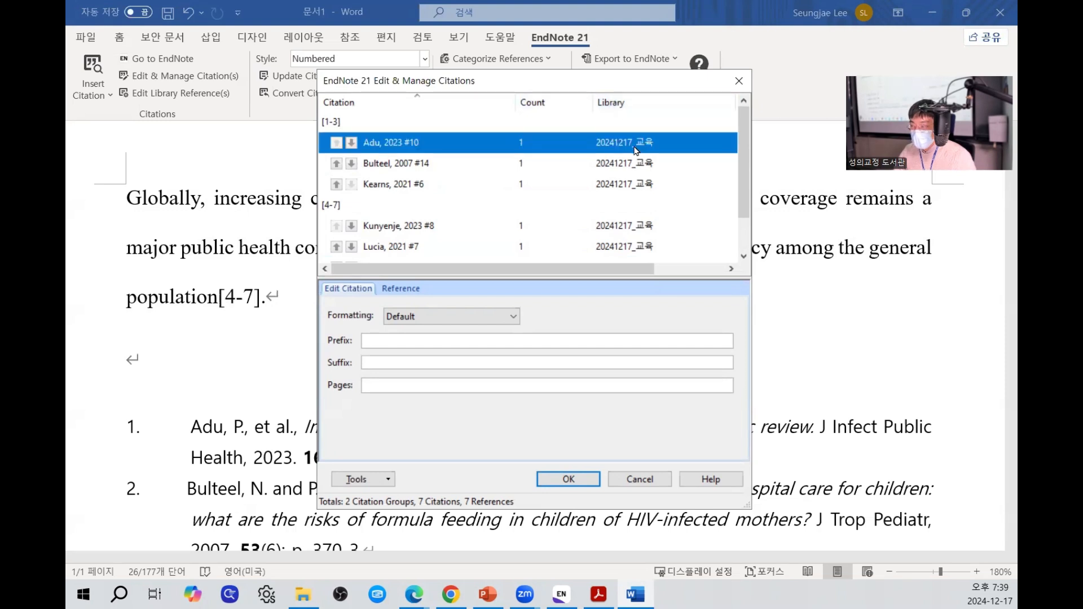
{"action": "left_click", "coordinate": [633, 164]}
{"action": "left_click", "coordinate": [631, 183]}
{"action": "scroll", "coordinate": [640, 200], "scroll_direction": "down", "scroll_amount": 1}
{"action": "left_click", "coordinate": [639, 204]}
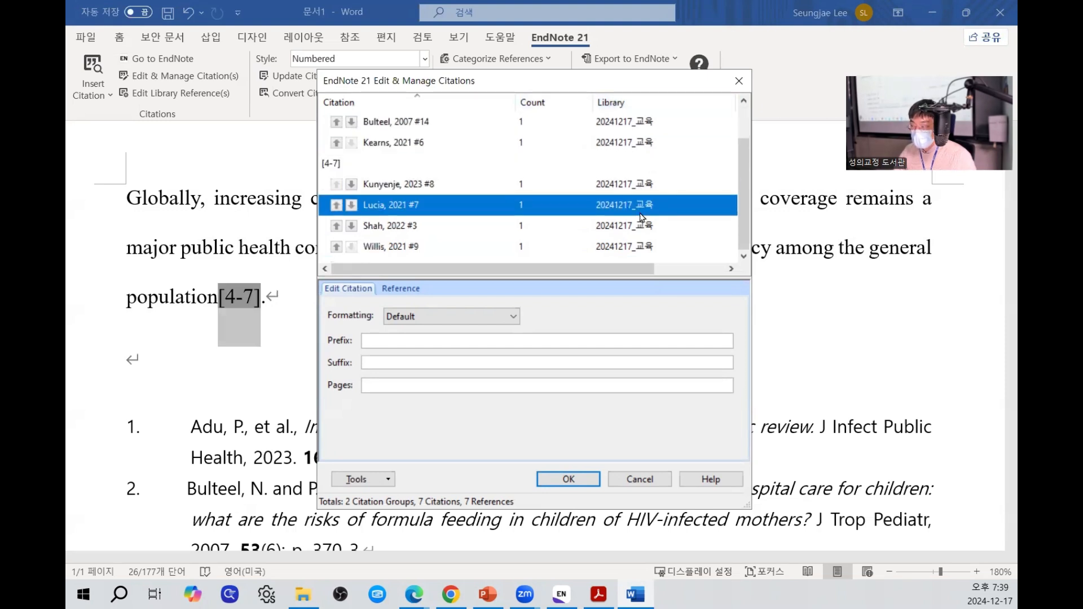
{"action": "left_click", "coordinate": [641, 225]}
{"action": "left_click", "coordinate": [641, 248]}
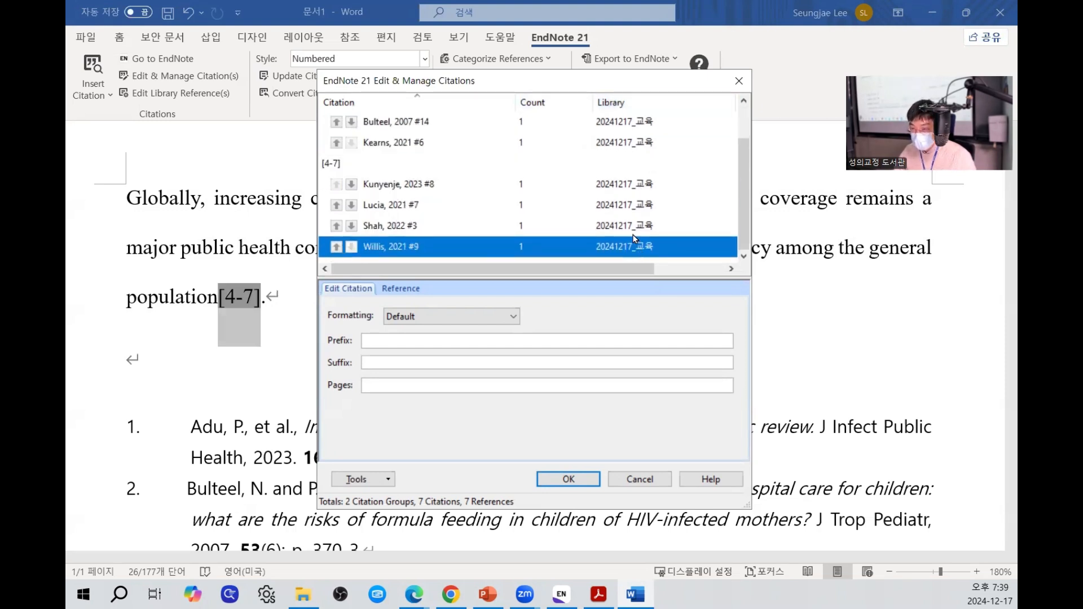
{"action": "scroll", "coordinate": [633, 237], "scroll_direction": "up", "scroll_amount": 1}
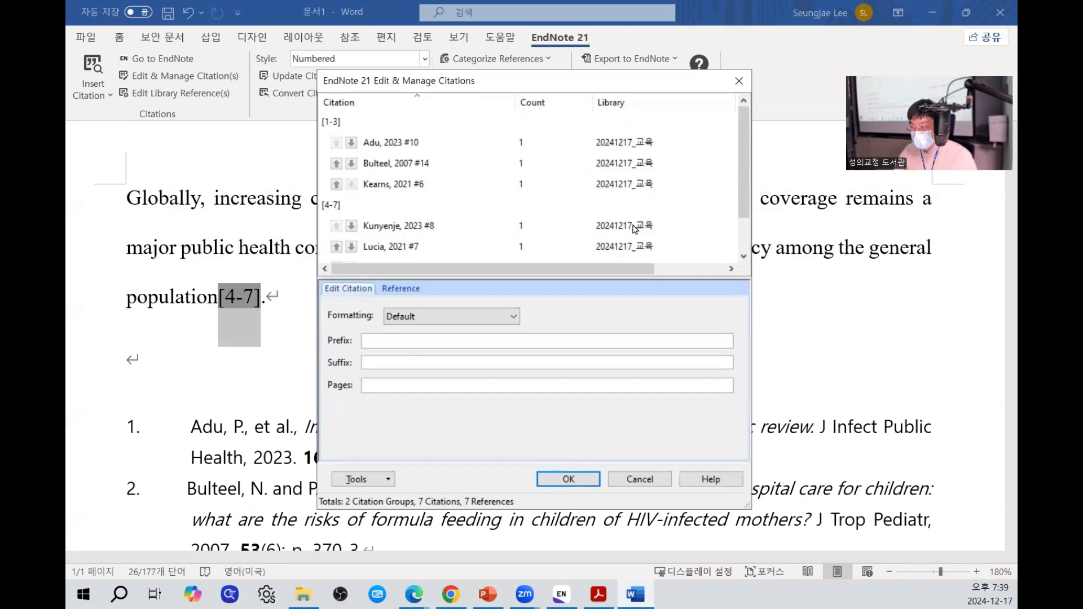
Remove the second citation, record #14, from the [1-3] citation group.
{"action": "left_click", "coordinate": [467, 176]}
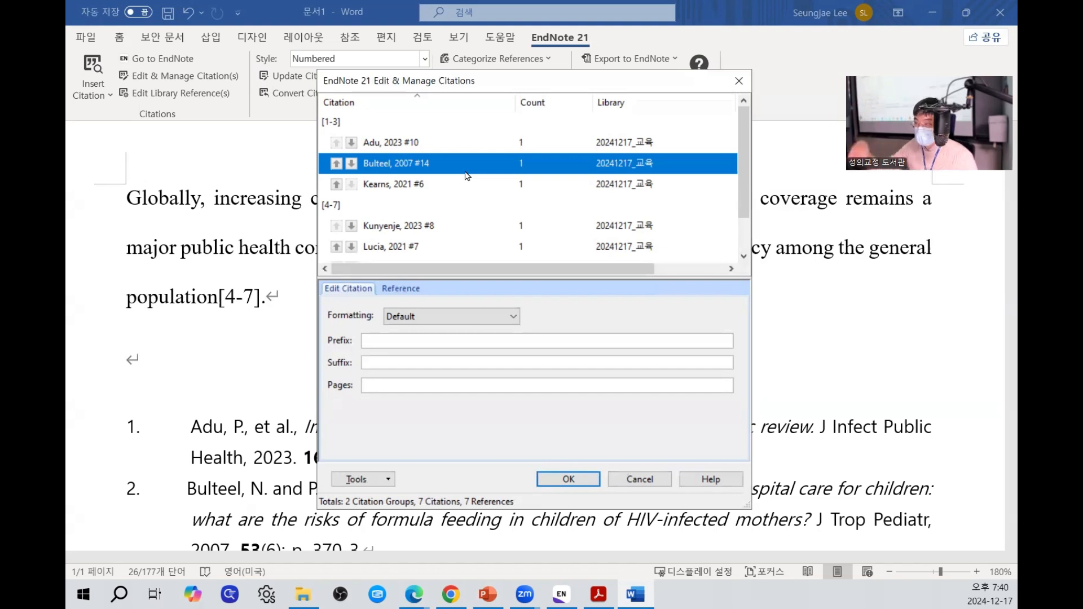
{"action": "left_click_drag", "start_coordinate": [602, 274], "coordinate": [672, 274]}
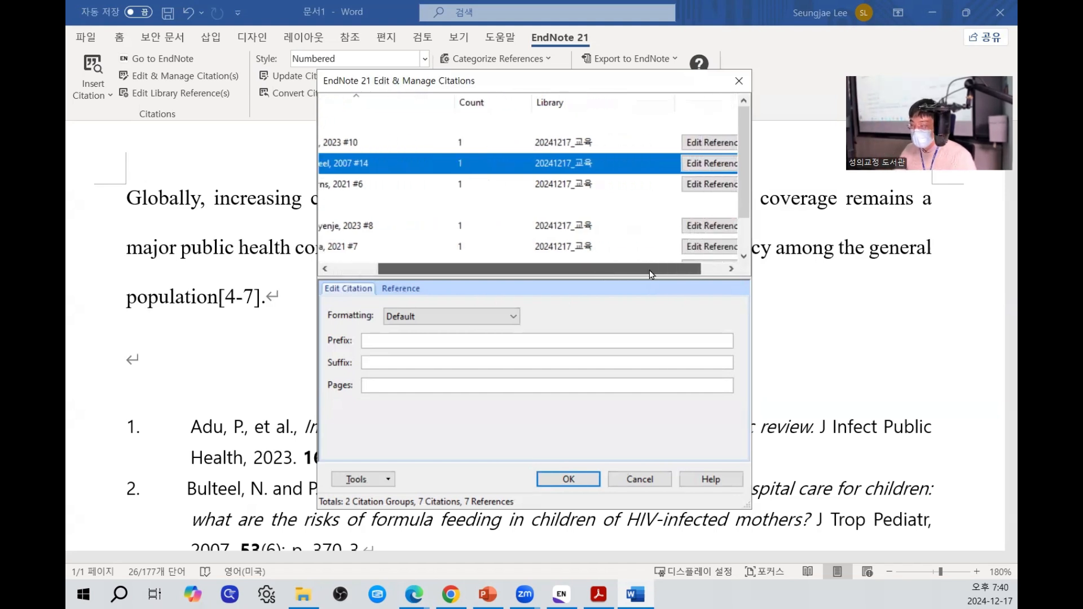
{"action": "left_click", "coordinate": [725, 164]}
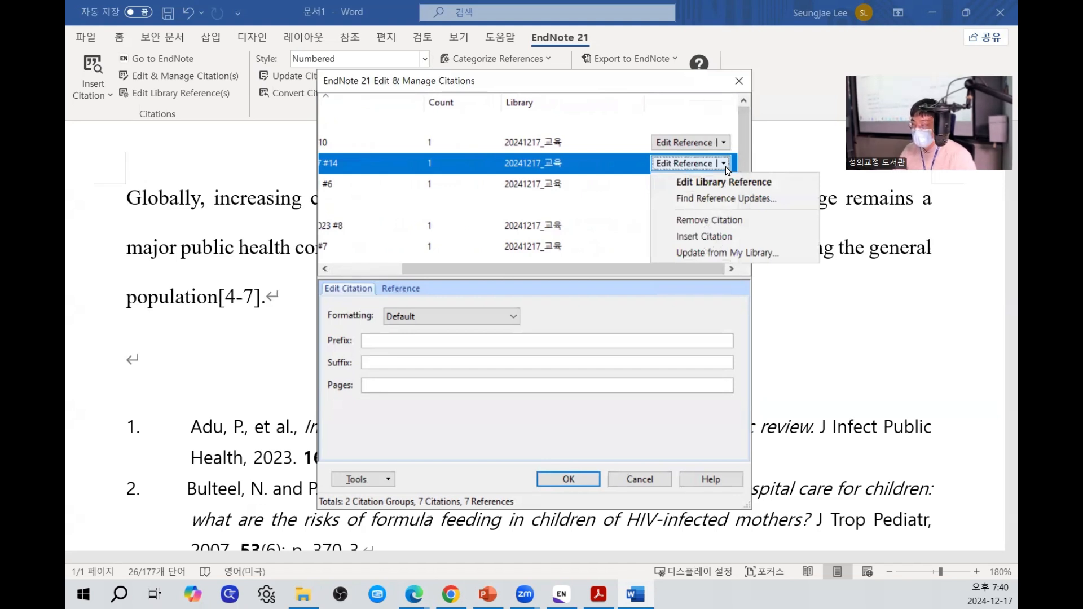
{"action": "left_click", "coordinate": [727, 224]}
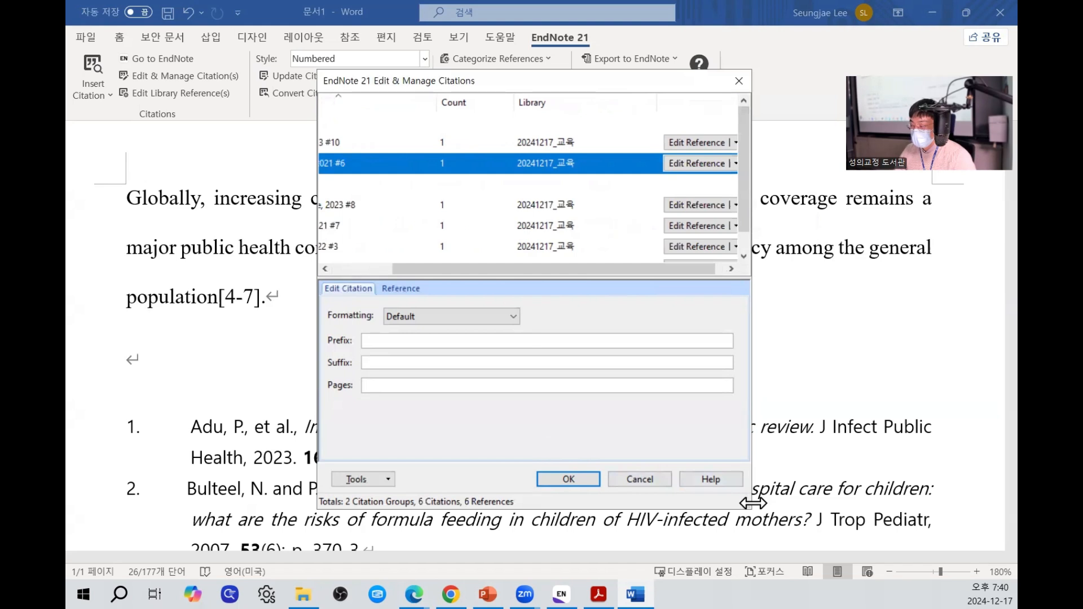
Widen the citation management dialog and remove the citations with records #7 and #3 from the [4-7] group.
{"action": "left_click_drag", "start_coordinate": [752, 502], "coordinate": [909, 502]}
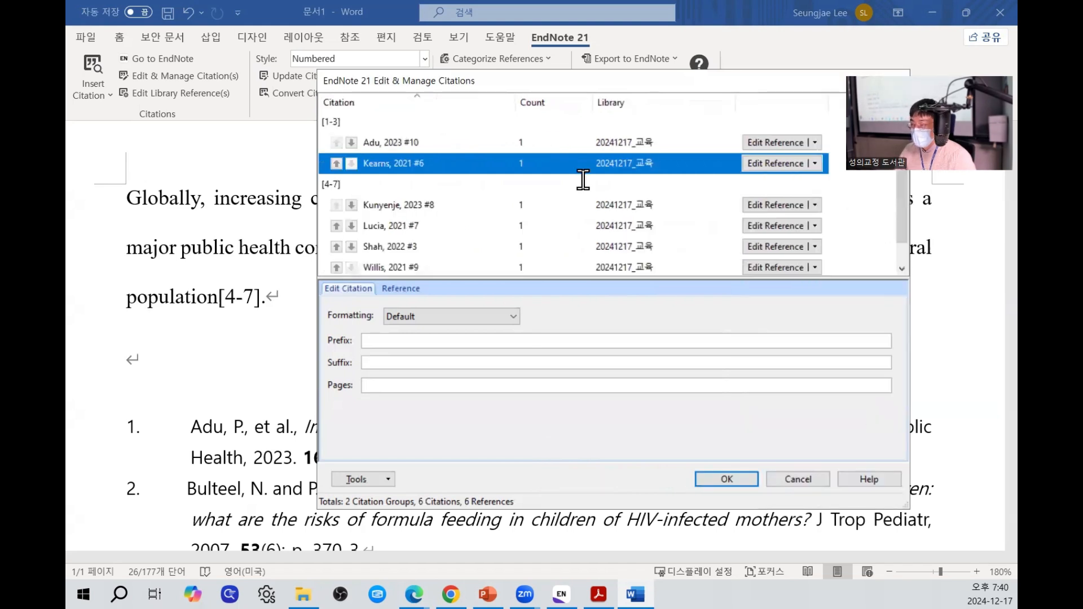
{"action": "left_click", "coordinate": [491, 203]}
{"action": "left_click", "coordinate": [816, 205]}
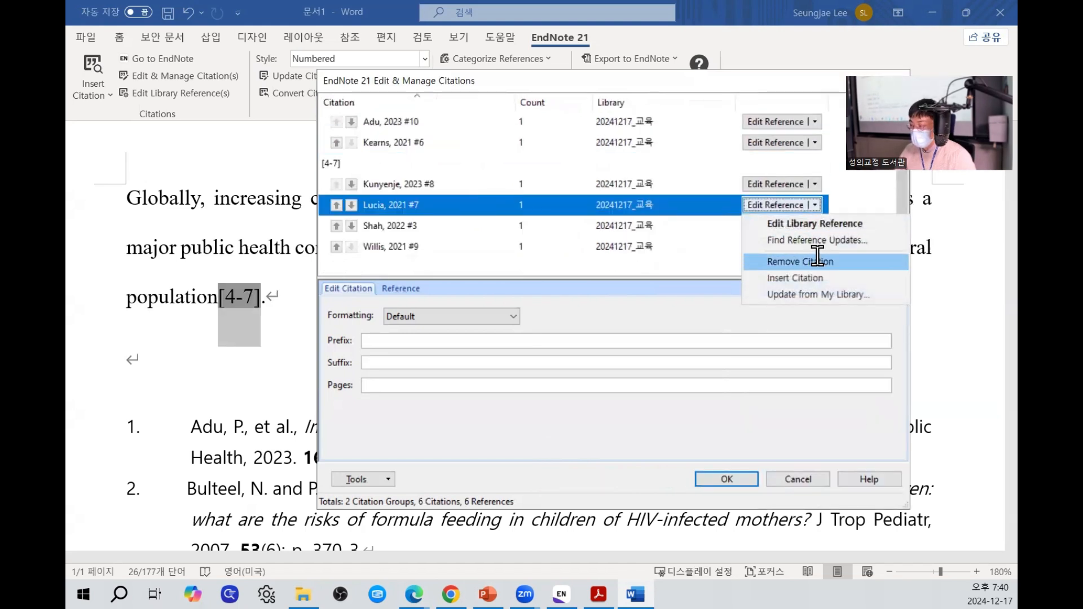
{"action": "left_click", "coordinate": [810, 259]}
{"action": "left_click", "coordinate": [815, 226]}
{"action": "left_click", "coordinate": [808, 277]}
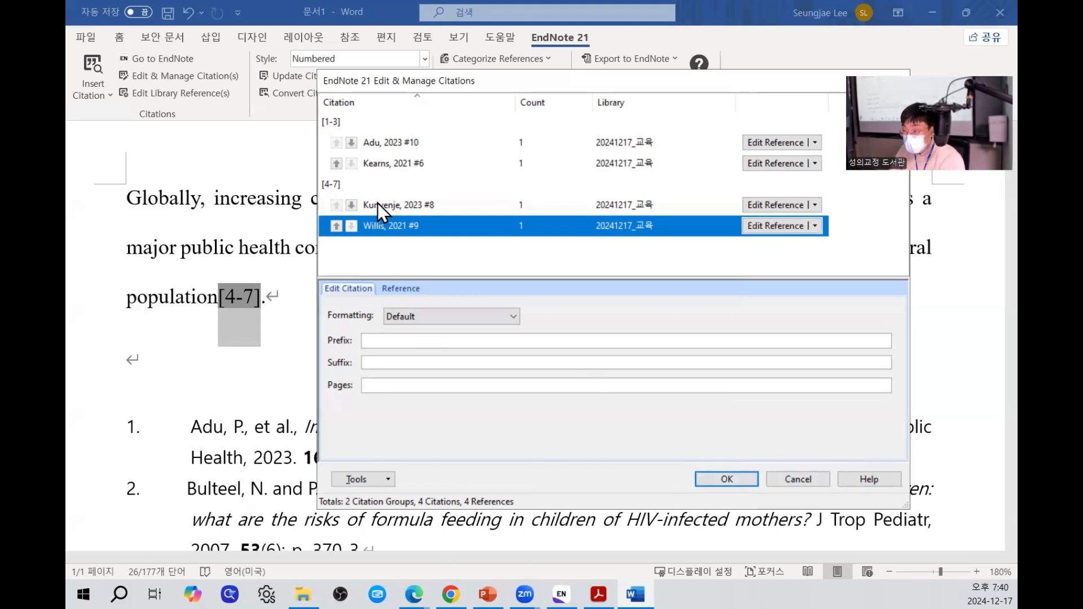
Inspect the reference details of the remaining citations and apply the citation removals to the document.
{"action": "left_click", "coordinate": [384, 148]}
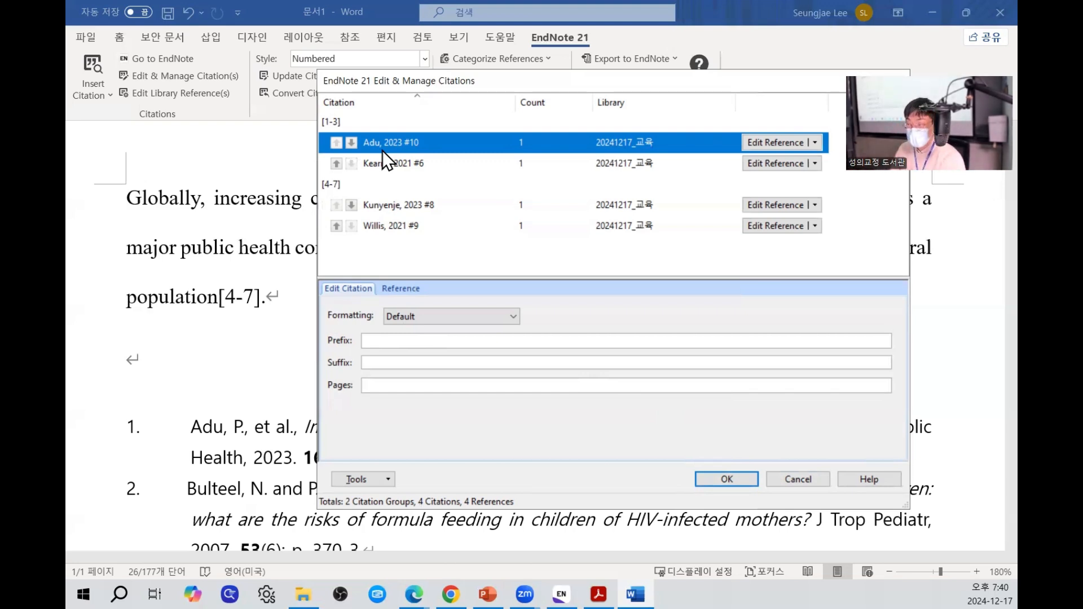
{"action": "left_click", "coordinate": [399, 292]}
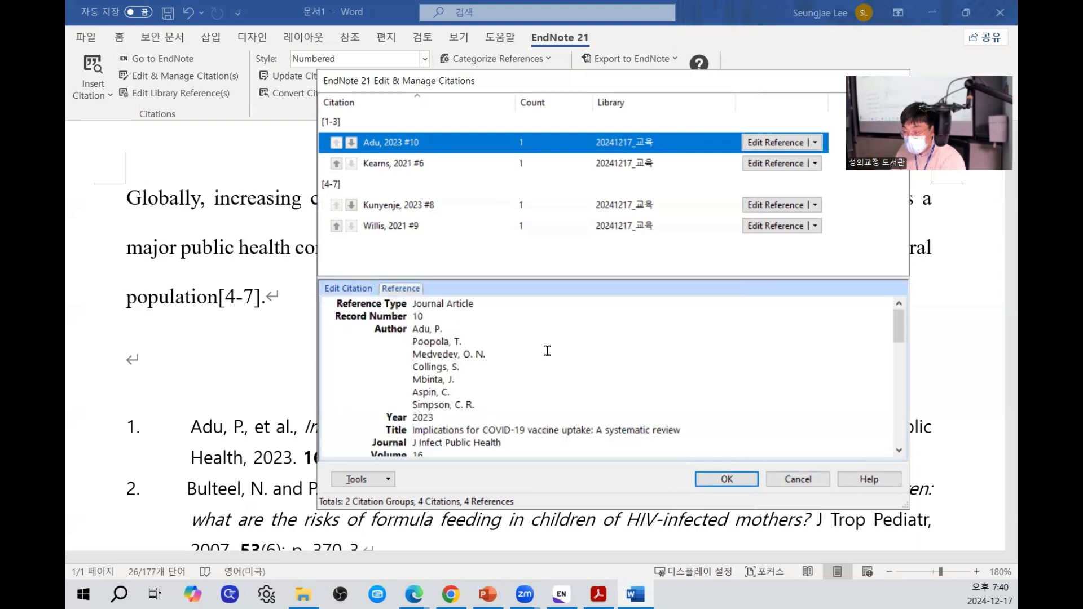
{"action": "left_click_drag", "start_coordinate": [902, 335], "coordinate": [891, 293]}
{"action": "left_click", "coordinate": [488, 168]}
{"action": "left_click", "coordinate": [382, 208]}
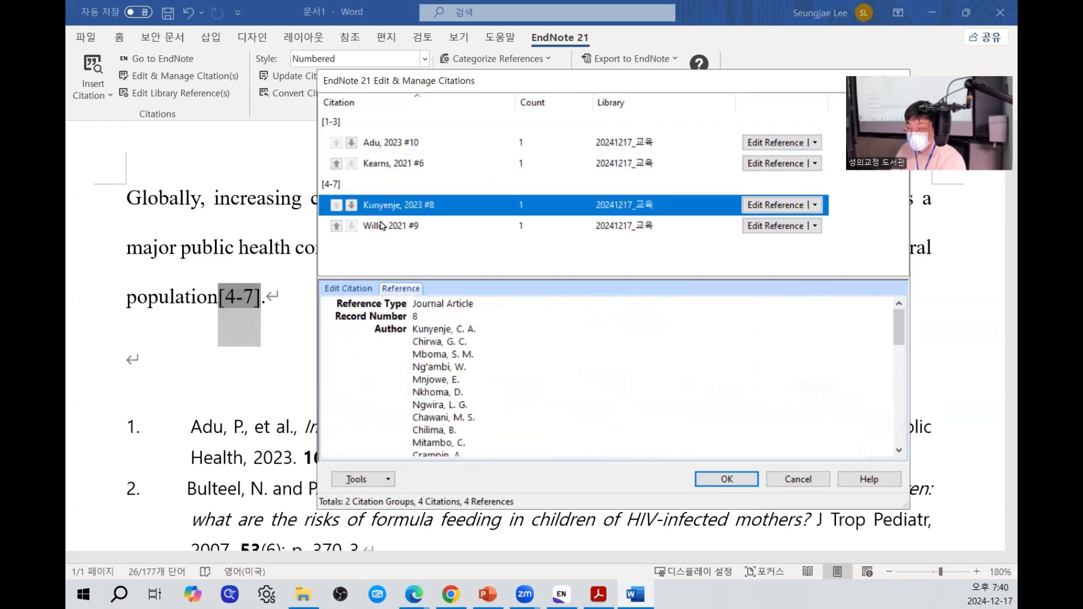
{"action": "left_click", "coordinate": [377, 227]}
{"action": "left_click", "coordinate": [356, 290]}
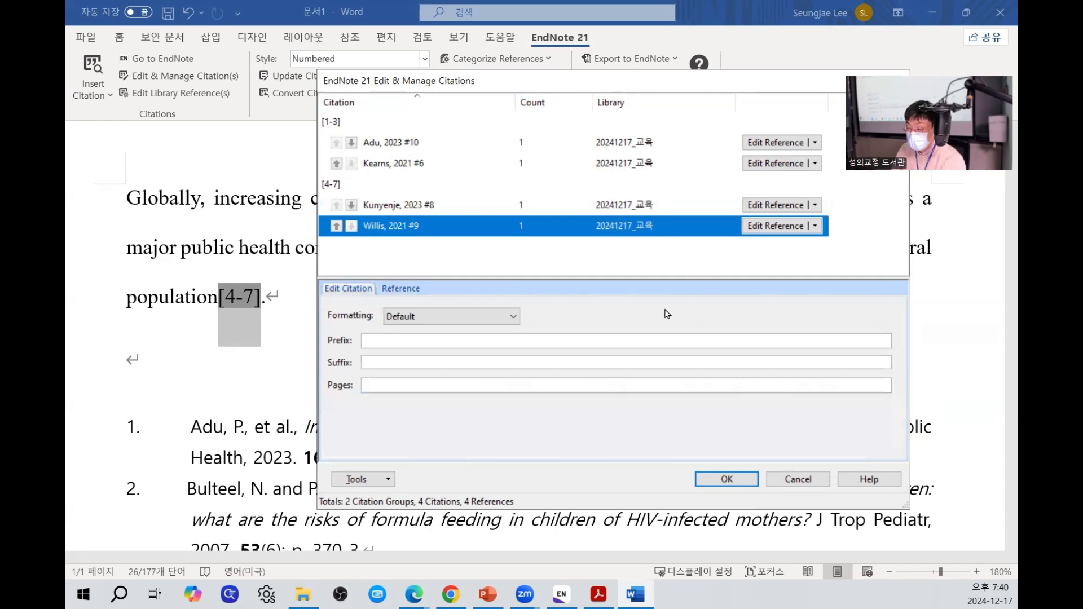
{"action": "left_click", "coordinate": [729, 480]}
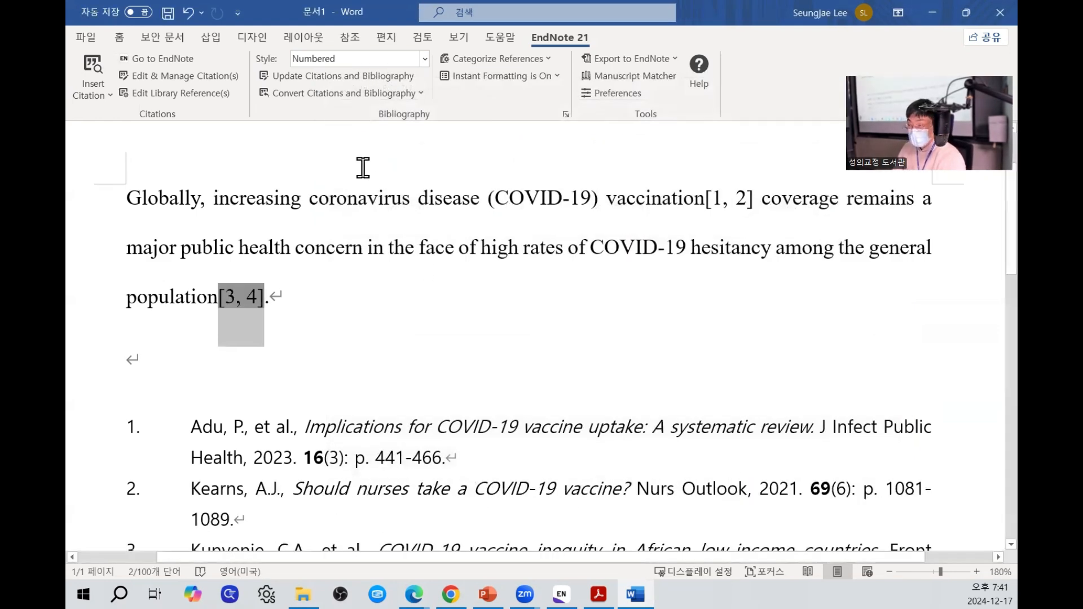
Examine the renumbered in-text citations in the paragraph and the matching bibliography entries below it.
{"action": "left_click_drag", "start_coordinate": [316, 198], "coordinate": [496, 322]}
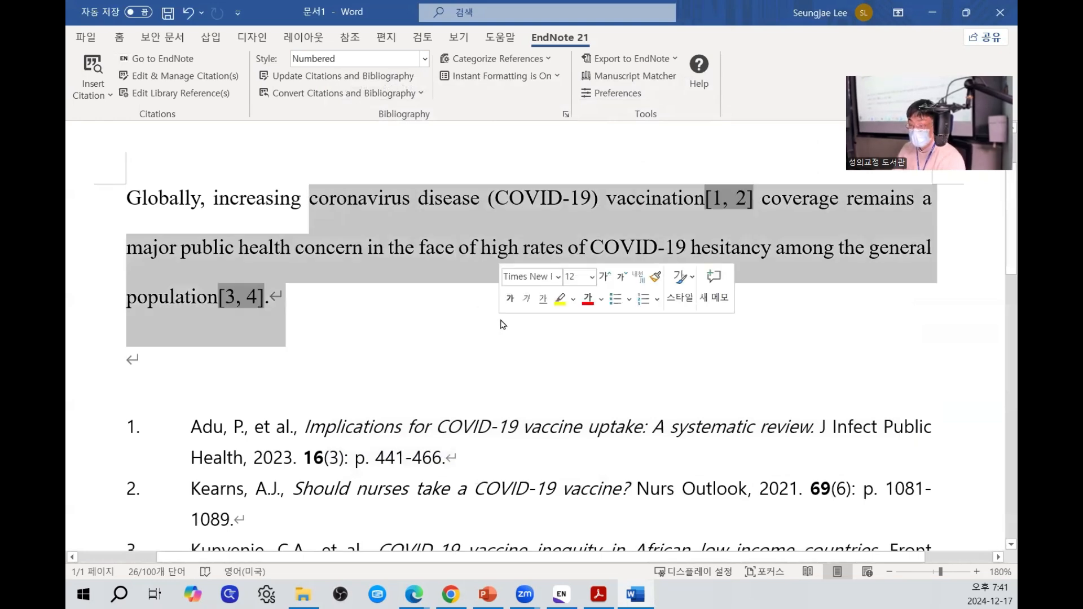
{"action": "scroll", "coordinate": [357, 322], "scroll_direction": "down", "scroll_amount": 3}
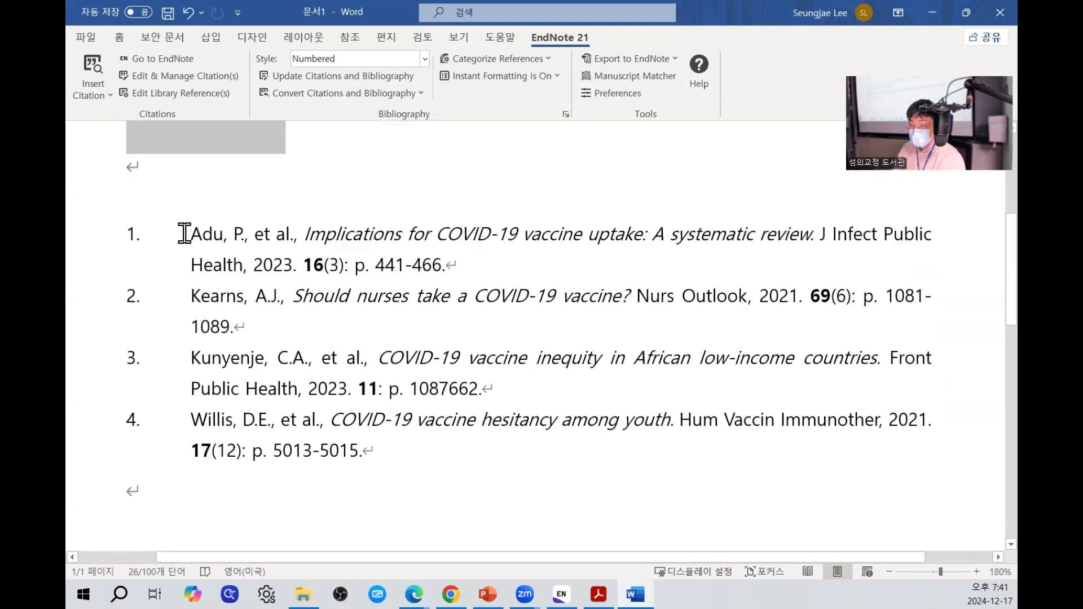
{"action": "left_click_drag", "start_coordinate": [184, 233], "coordinate": [412, 469]}
{"action": "left_click", "coordinate": [415, 479]}
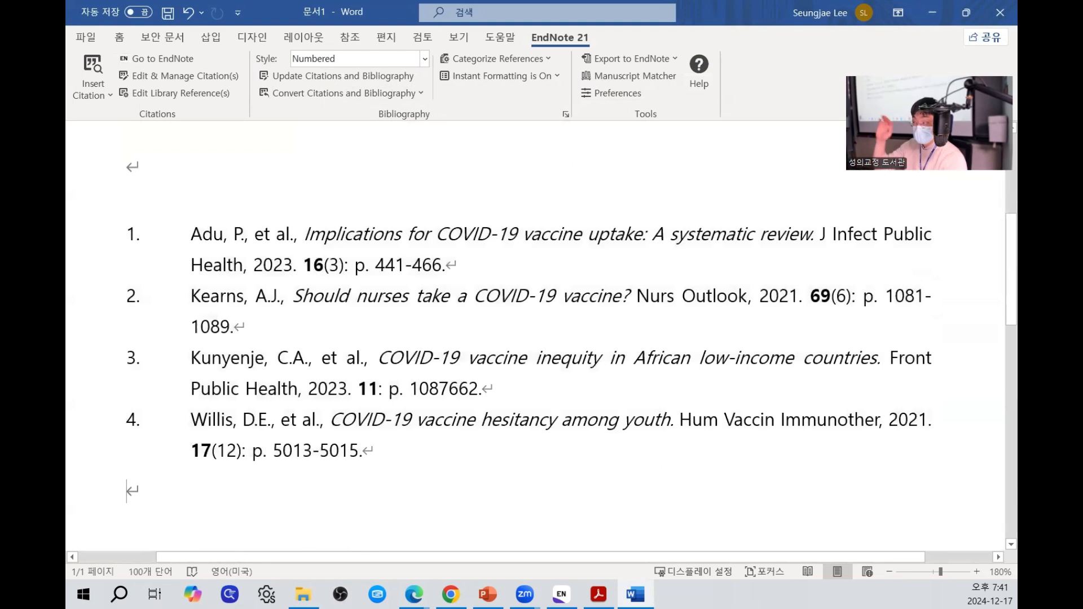
{"action": "mouse_move", "coordinate": [501, 391]}
{"action": "left_mouse_down"}
{"action": "mouse_move", "coordinate": [510, 389]}
{"action": "mouse_move", "coordinate": [95, 359]}
{"action": "left_mouse_up"}
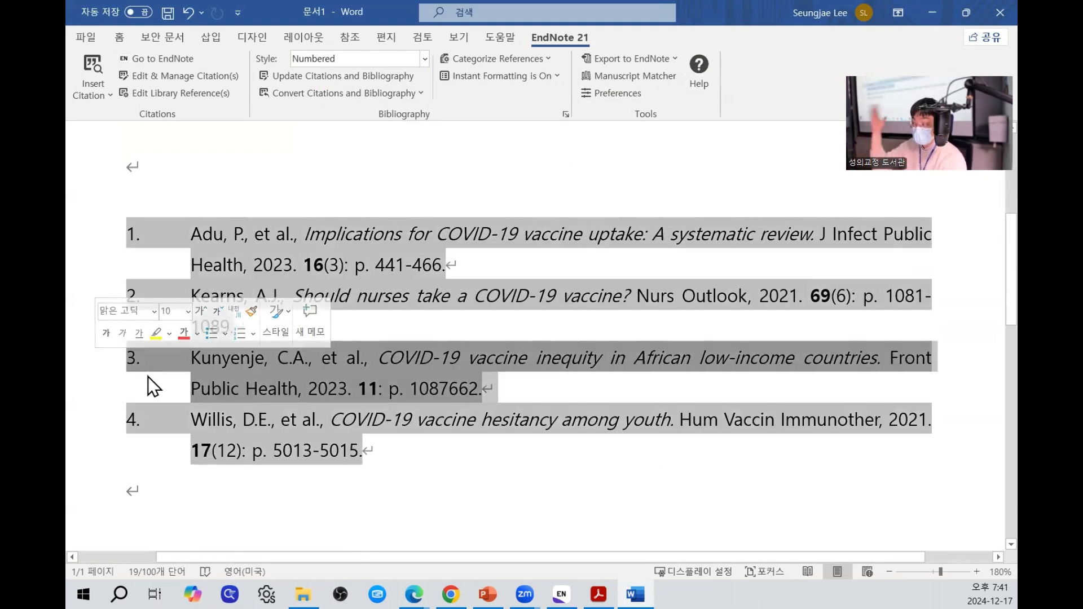
{"action": "left_click", "coordinate": [515, 511]}
{"action": "scroll", "coordinate": [452, 476], "scroll_direction": "up", "scroll_amount": 5}
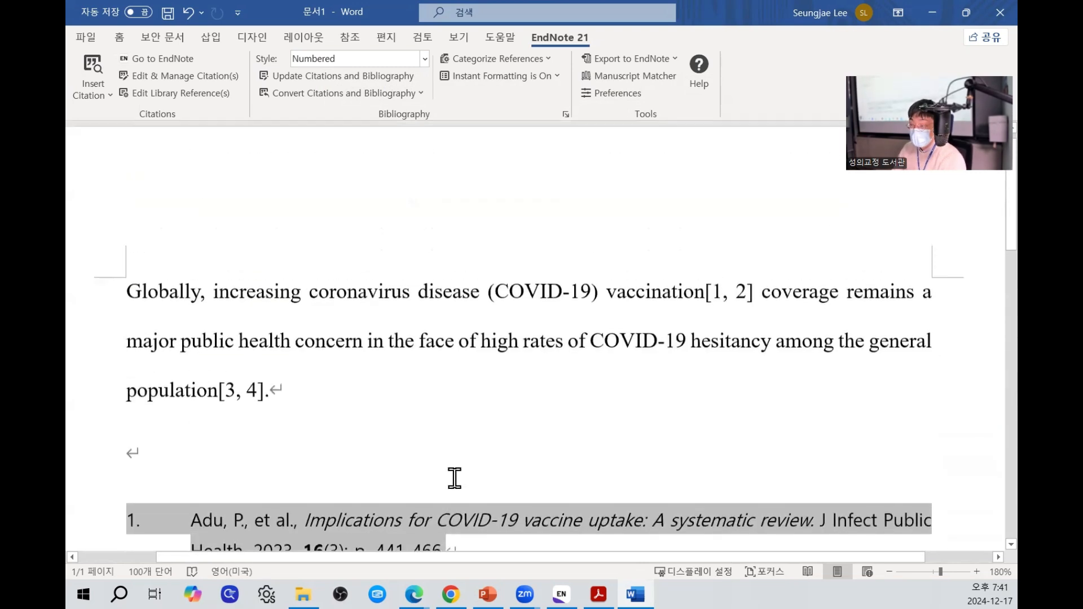
{"action": "left_click", "coordinate": [370, 358]}
{"action": "scroll", "coordinate": [379, 360], "scroll_direction": "down", "scroll_amount": 2}
{"action": "scroll", "coordinate": [663, 267], "scroll_direction": "up", "scroll_amount": 2}
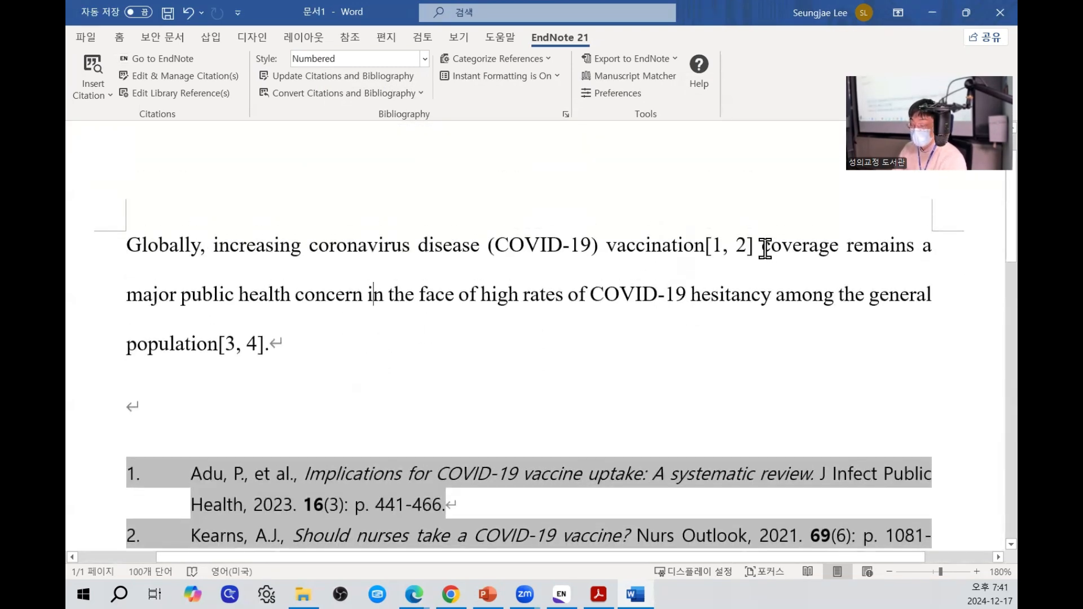
{"action": "left_click_drag", "start_coordinate": [765, 248], "coordinate": [772, 333]}
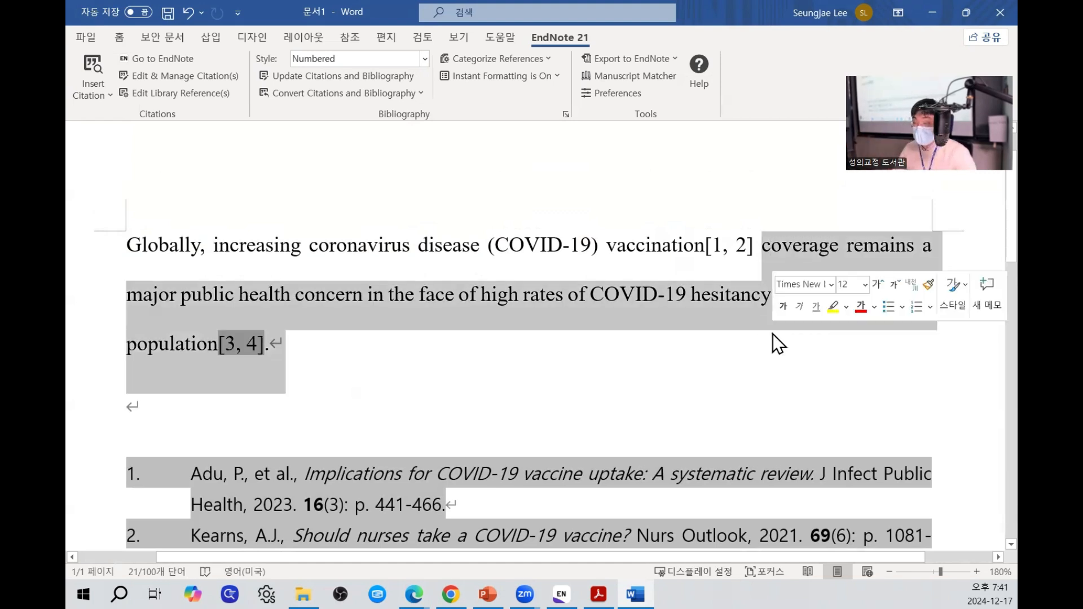
{"action": "right_click", "coordinate": [260, 375]}
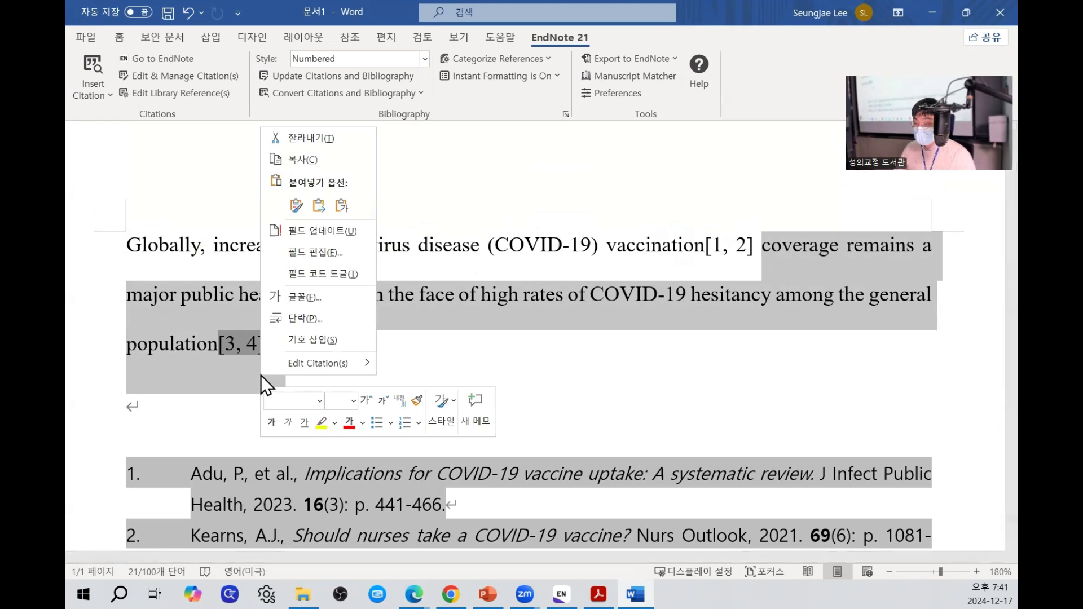
{"action": "key", "text": "Escape"}
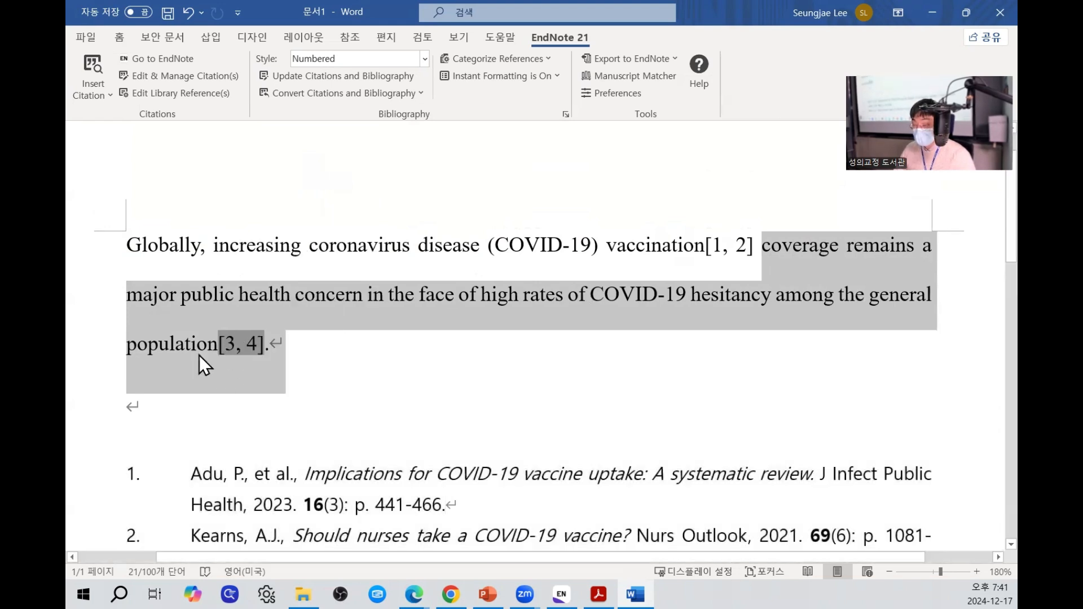
Insert the plain text "(참고문헌 3번, 4번)" after "population", directly before the [3, 4] citation.
{"action": "left_click", "coordinate": [211, 346]}
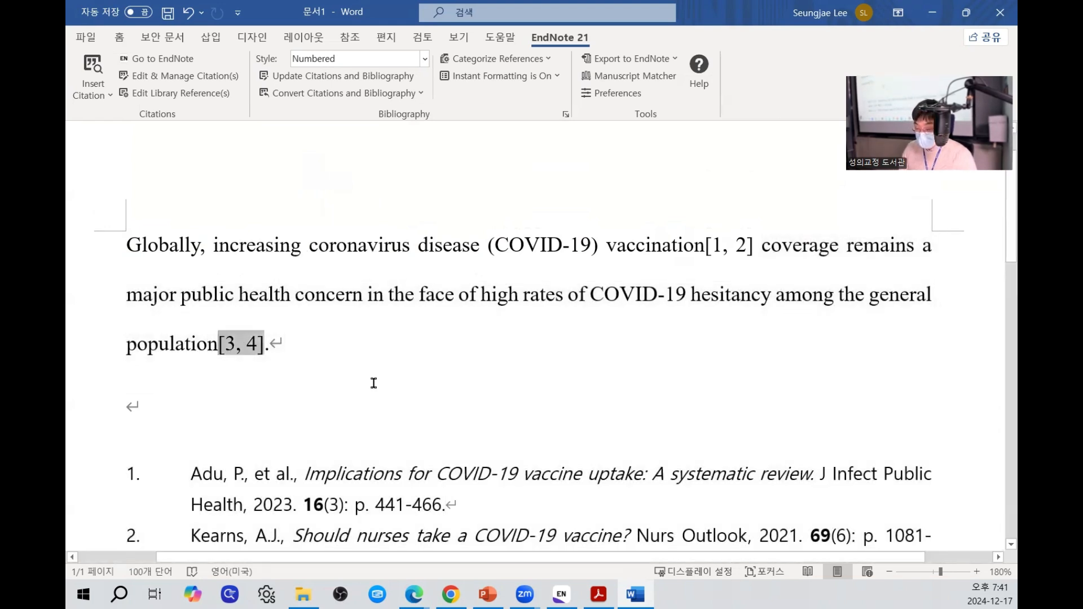
{"action": "type", "text": "(참고문헌"}
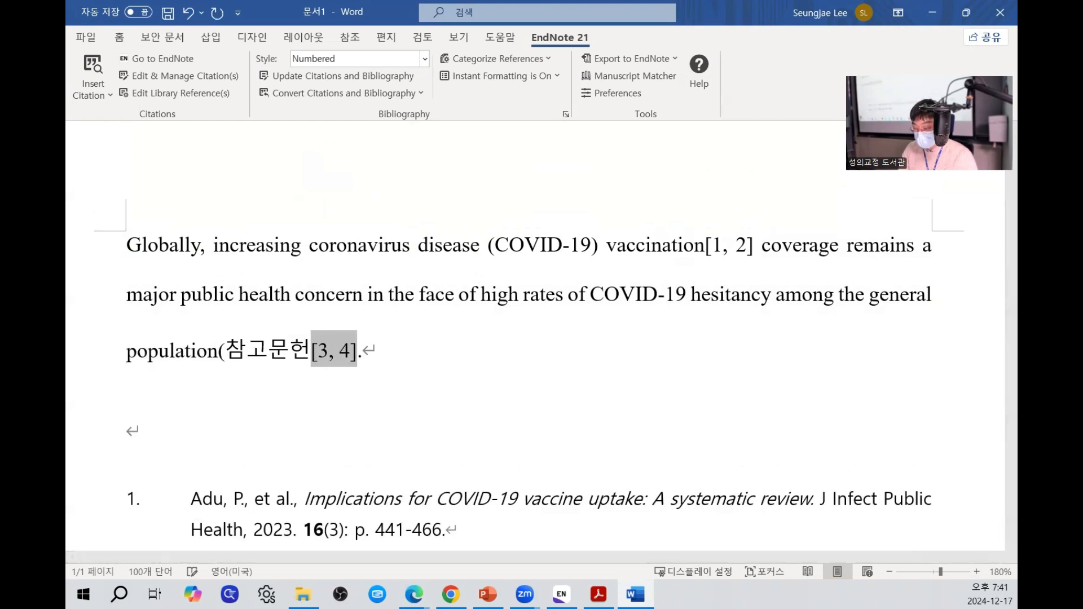
{"action": "type", "text": " 3번, 4번"}
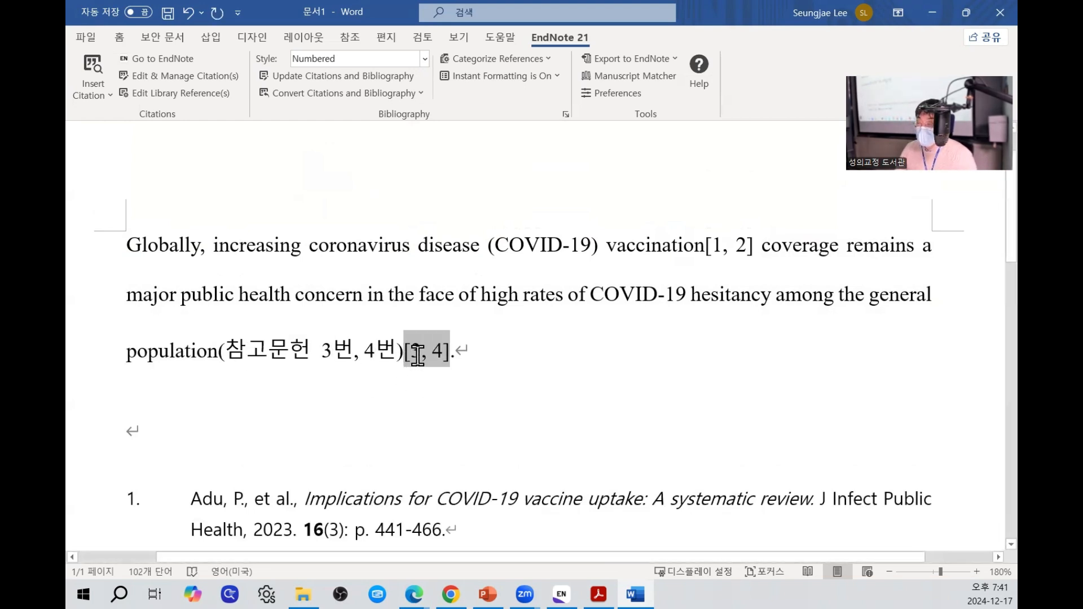
Remove both citations, records #8 and #9, from the [3, 4] group in the citation manager and apply the removal.
{"action": "left_click", "coordinate": [168, 79]}
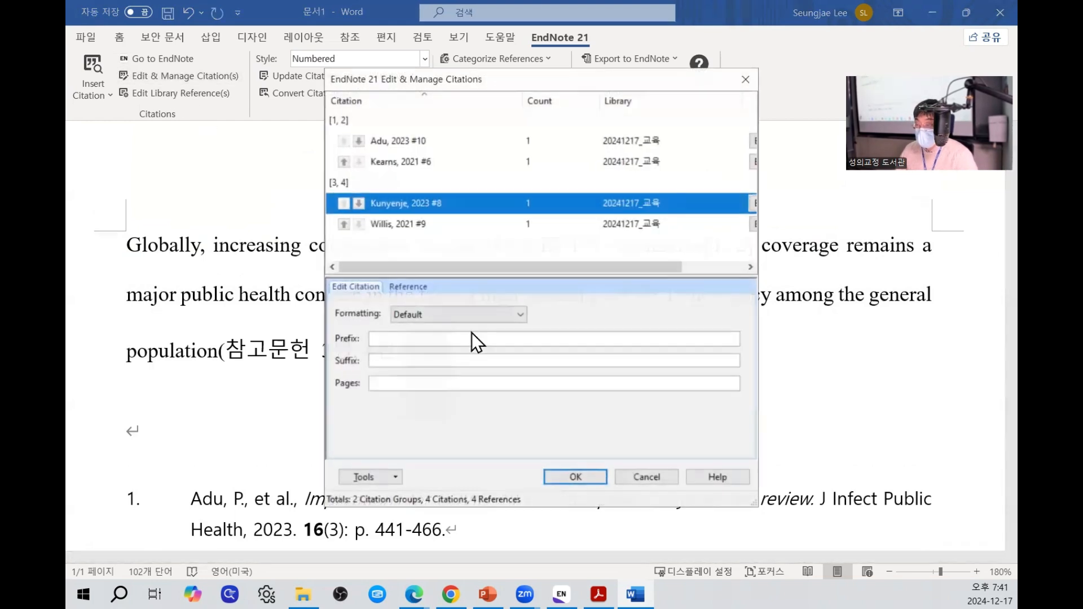
{"action": "left_click", "coordinate": [713, 265]}
{"action": "left_click", "coordinate": [744, 203]}
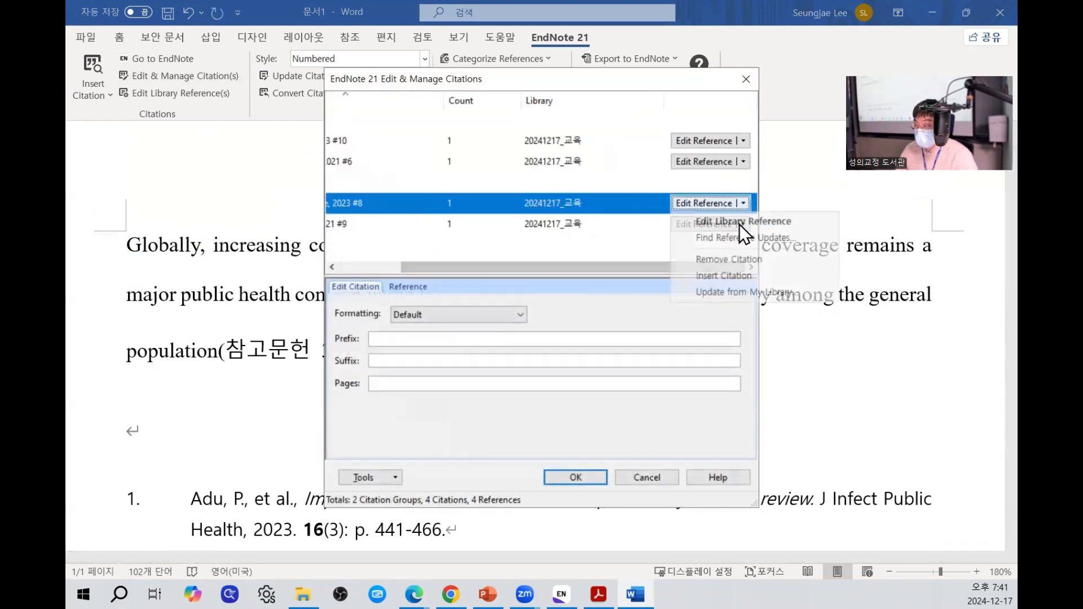
{"action": "left_click", "coordinate": [726, 259]}
{"action": "left_click", "coordinate": [742, 208]}
{"action": "left_click", "coordinate": [734, 253]}
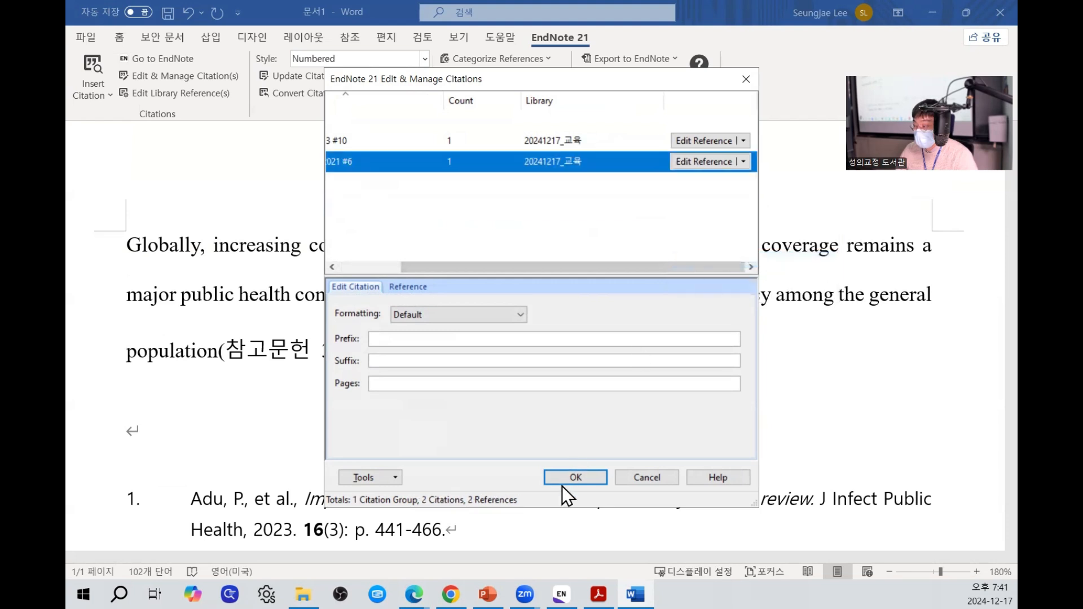
{"action": "left_click", "coordinate": [563, 481]}
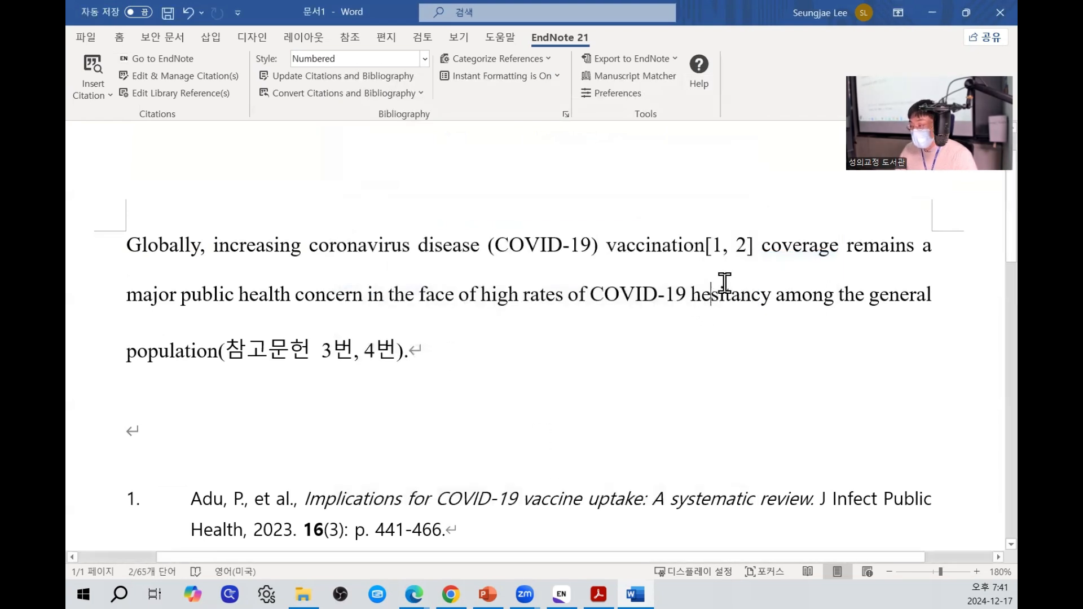
Move the text from "coverage remains" through "(참고문헌 3번, 4번)." to the start of the paragraph, before "Globally".
{"action": "left_click_drag", "start_coordinate": [762, 244], "coordinate": [406, 358]}
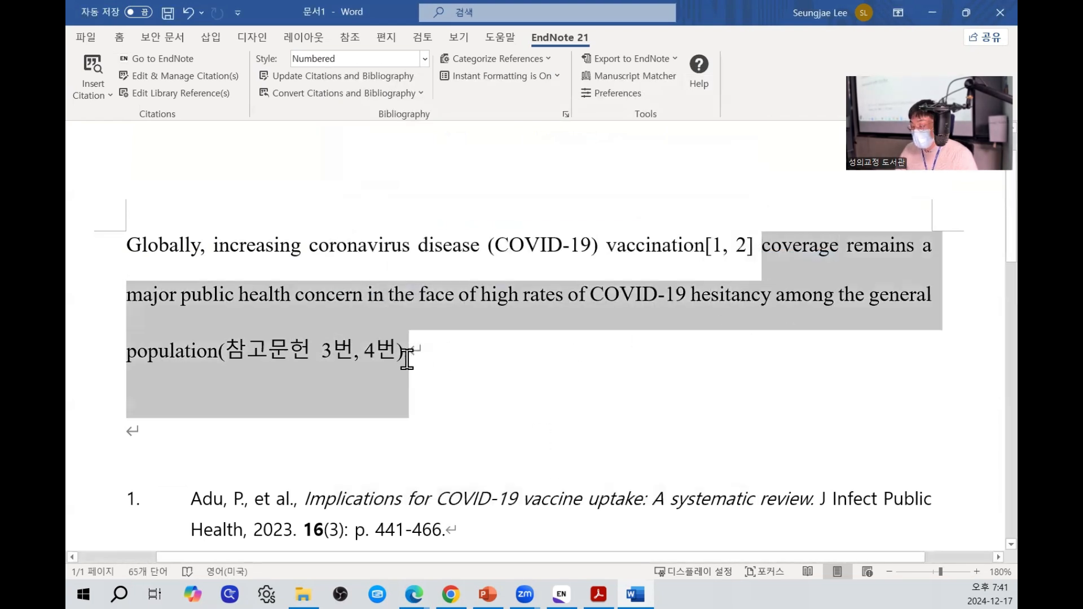
{"action": "right_click", "coordinate": [294, 309]}
{"action": "left_click", "coordinate": [346, 299]}
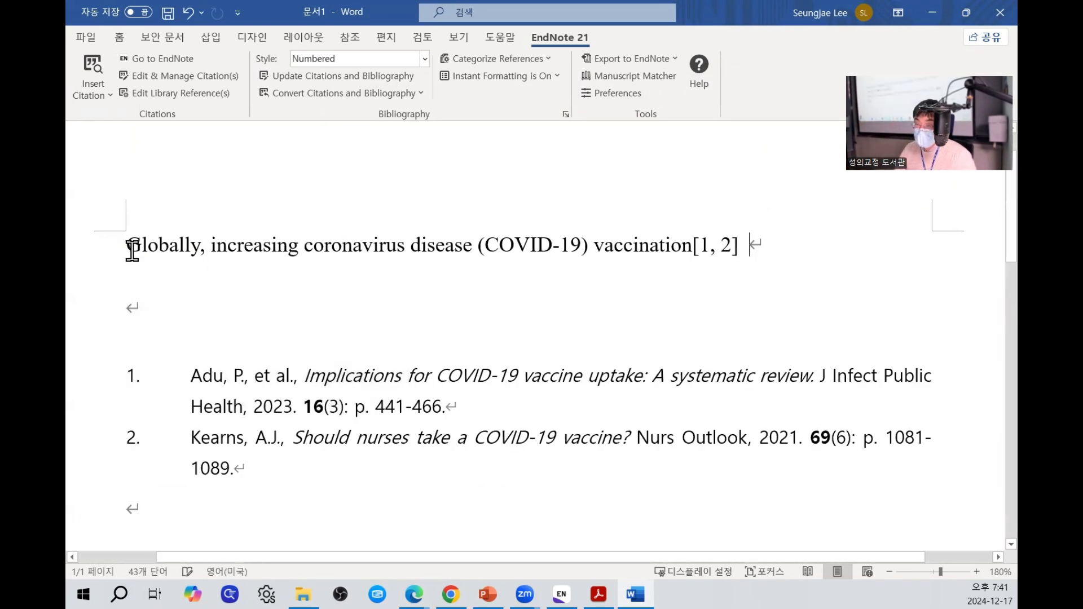
{"action": "left_click", "coordinate": [127, 247]}
{"action": "key", "text": "ctrl+v"}
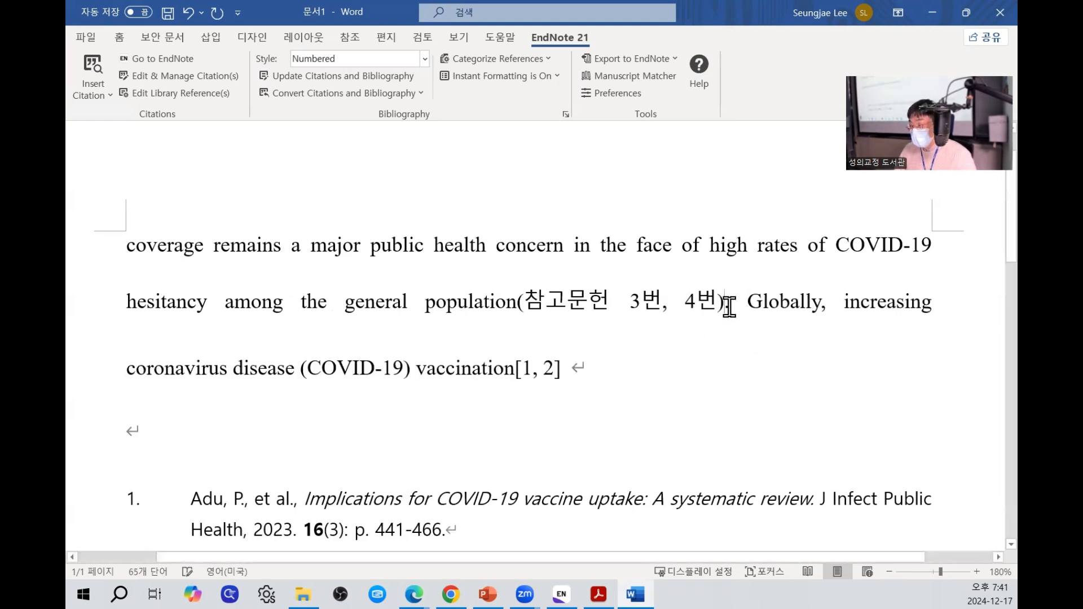
Select the "Countering COVID-19 Vaccine Hesitancy in Pregnancy" reference and the one below it in EndNote, and cite both directly after "(참고문헌 3번, 4번)".
{"action": "left_click_drag", "start_coordinate": [727, 308], "coordinate": [523, 311]}
{"action": "left_click", "coordinate": [751, 328]}
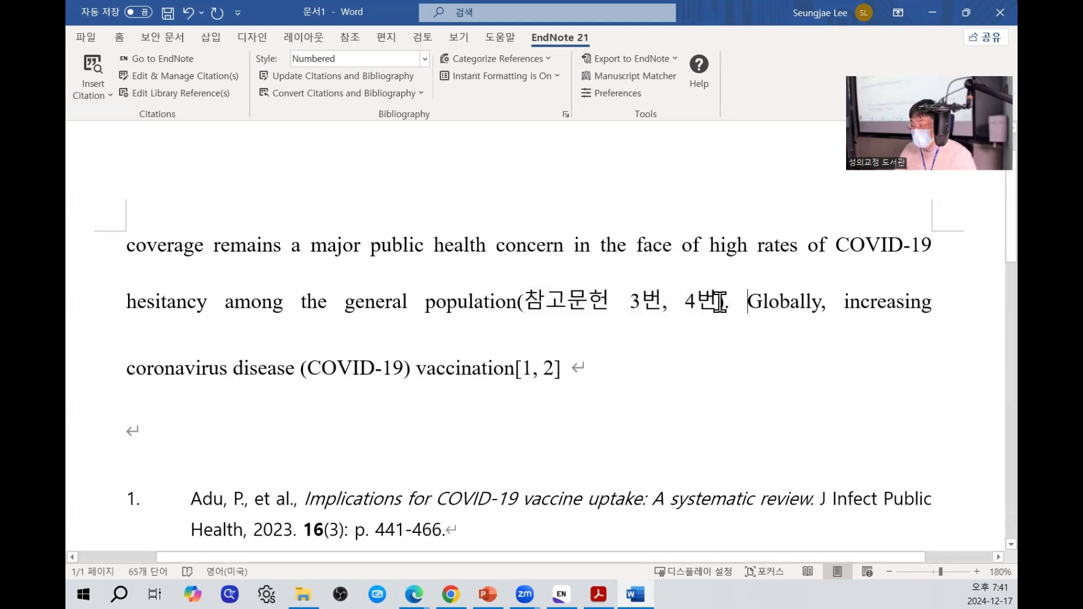
{"action": "left_click", "coordinate": [726, 307]}
{"action": "left_click", "coordinate": [561, 594]}
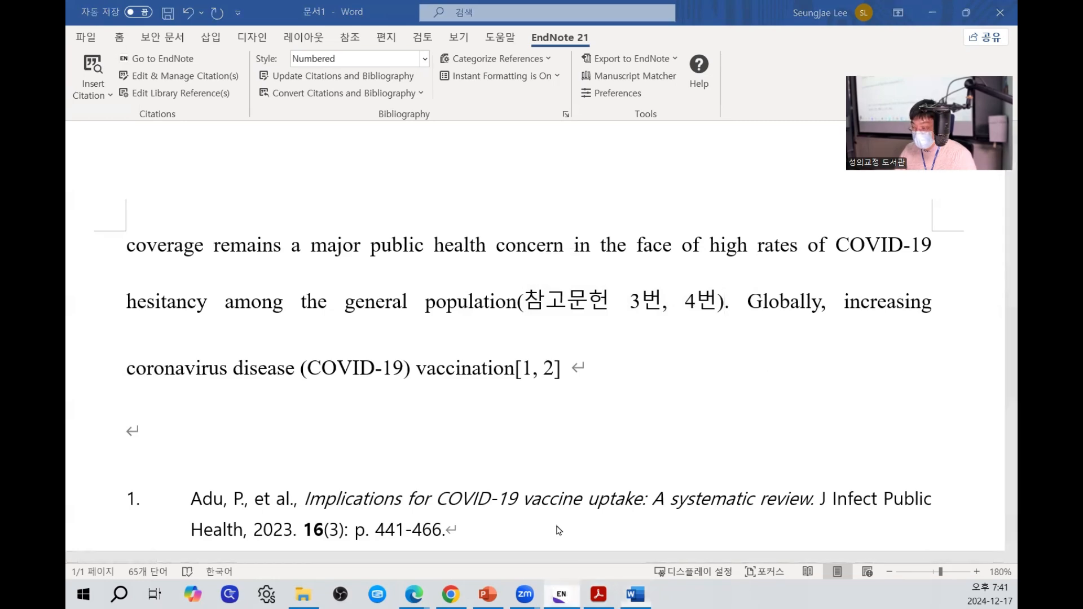
{"action": "left_click", "coordinate": [461, 476]}
{"action": "left_click", "coordinate": [428, 447]}
{"action": "left_click", "coordinate": [417, 418], "text": "ctrl"}
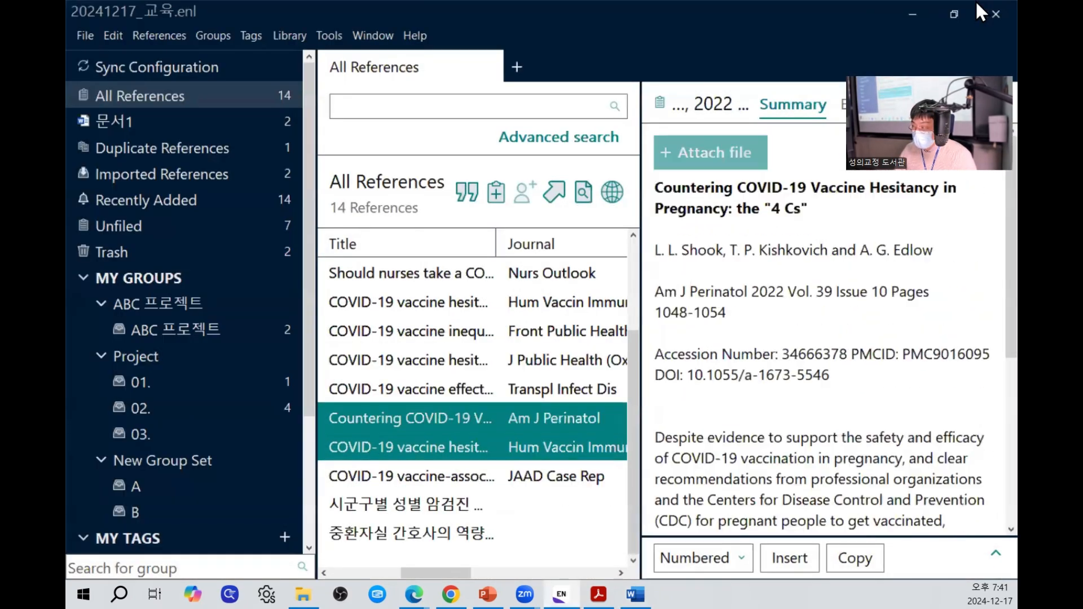
{"action": "scroll", "coordinate": [451, 428], "scroll_direction": "left", "scroll_amount": 5}
{"action": "left_click", "coordinate": [912, 14]}
{"action": "left_click", "coordinate": [93, 95]}
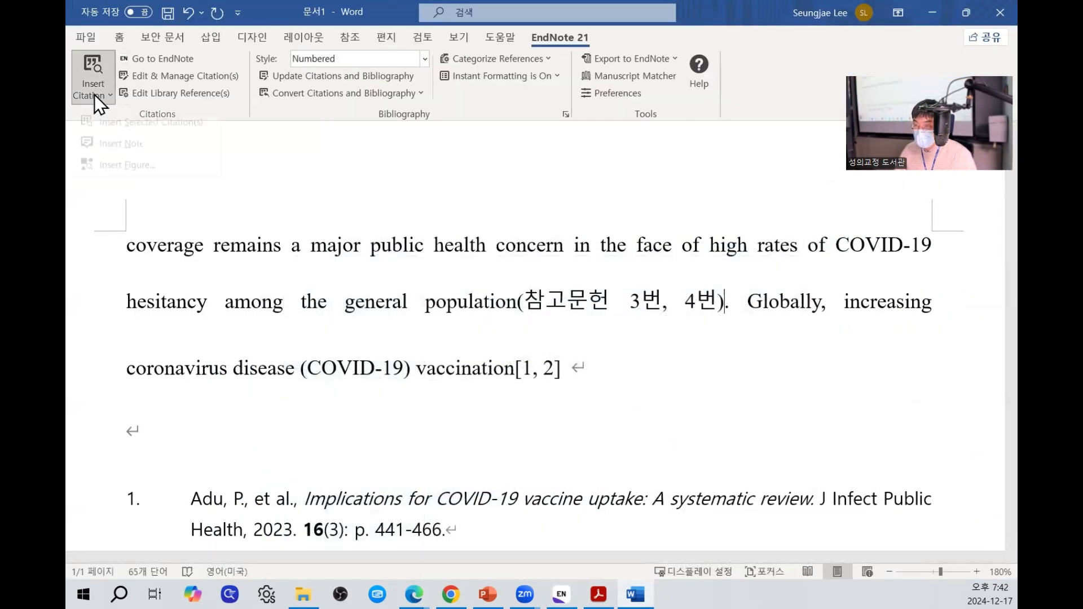
{"action": "left_click", "coordinate": [120, 135]}
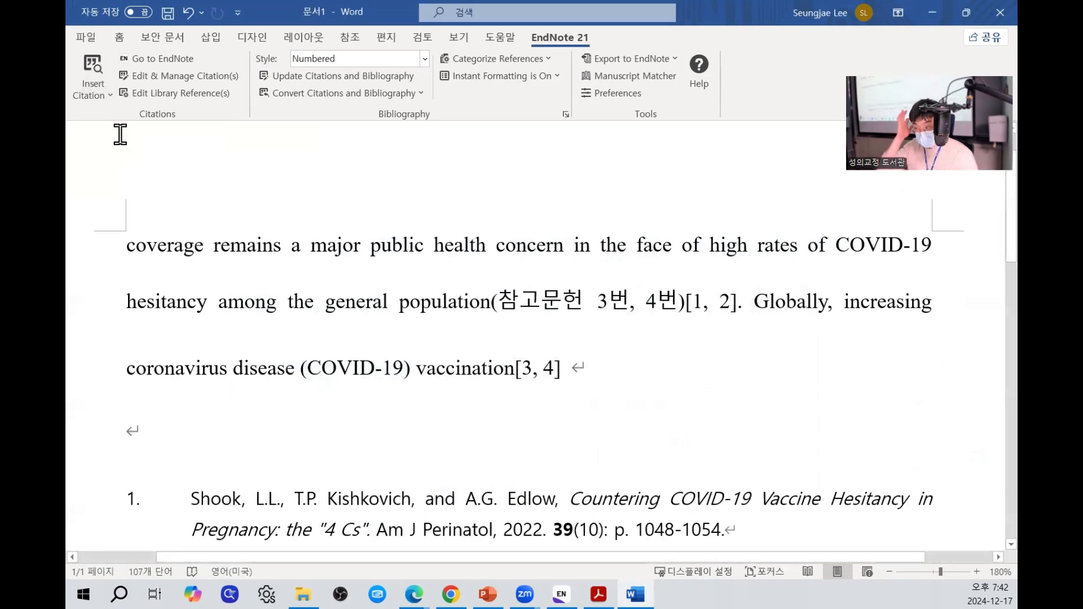
Delete the plain text "(참고문헌 3번, 4번)" between "population" and the [1, 2] citation.
{"action": "left_click_drag", "start_coordinate": [477, 301], "coordinate": [648, 300]}
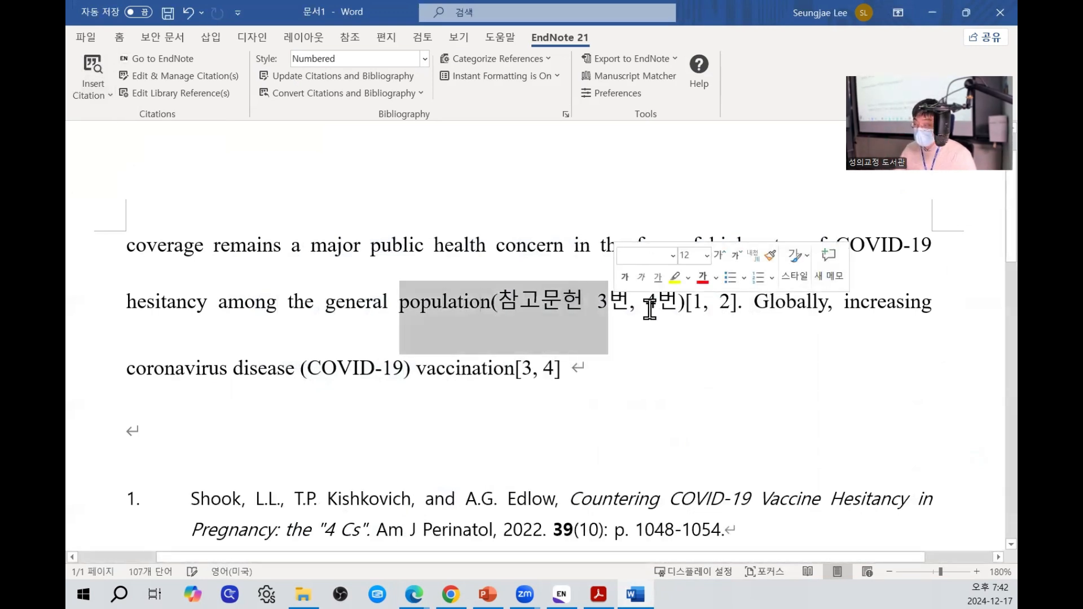
{"action": "left_click", "coordinate": [698, 326]}
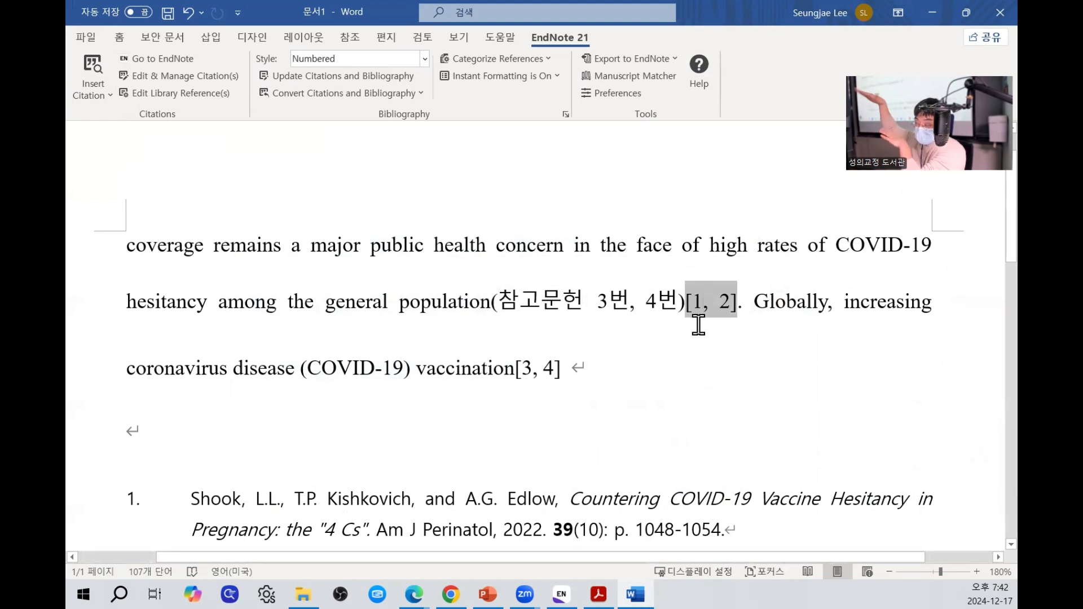
{"action": "scroll", "coordinate": [688, 382], "scroll_direction": "down", "scroll_amount": 1}
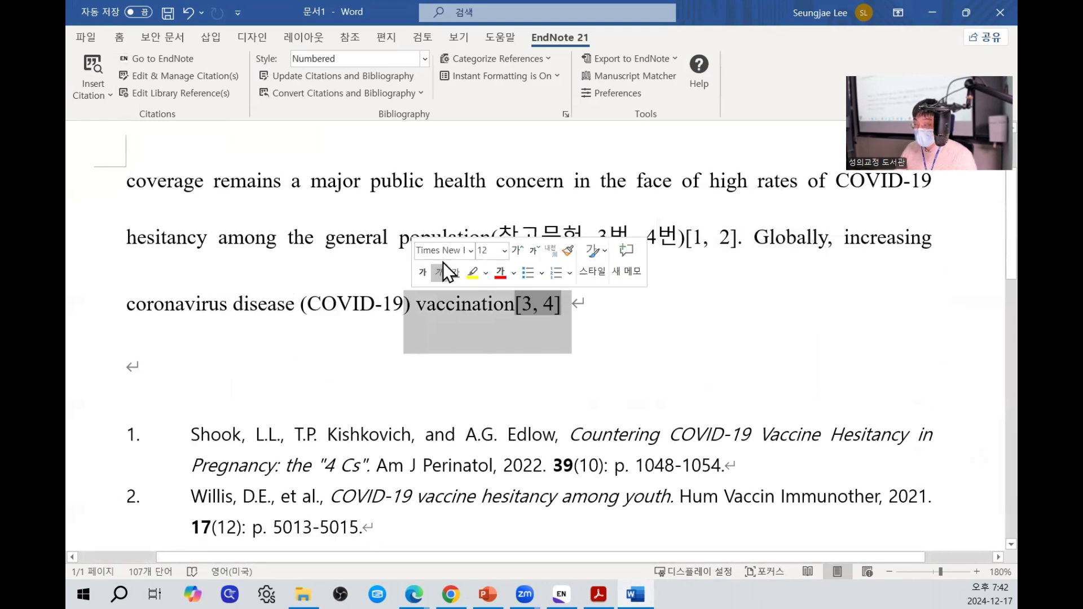
{"action": "left_click", "coordinate": [492, 237]}
{"action": "key", "text": "Delete"}
{"action": "key", "text": "Delete"}
{"action": "key", "text": "Delete"}
{"action": "key", "text": "Delete"}
{"action": "key", "text": "Delete"}
{"action": "key", "text": "Delete"}
{"action": "key", "text": "Delete"}
{"action": "key", "text": "Delete"}
{"action": "key", "text": "Delete"}
{"action": "key", "text": "Delete"}
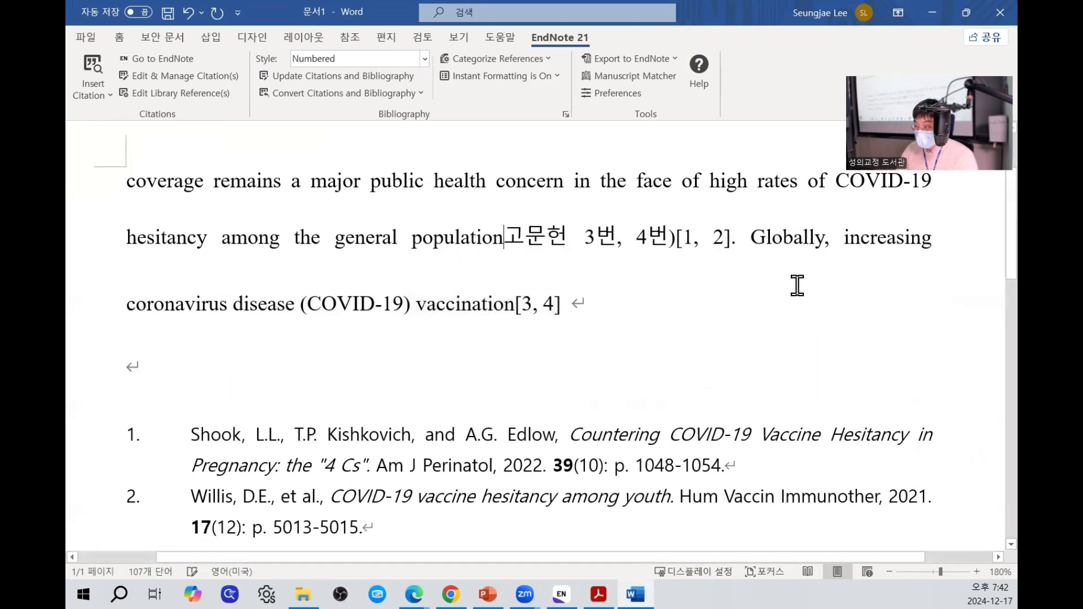
{"action": "key", "text": "Delete"}
{"action": "key", "text": "Delete"}
{"action": "key", "text": "Delete"}
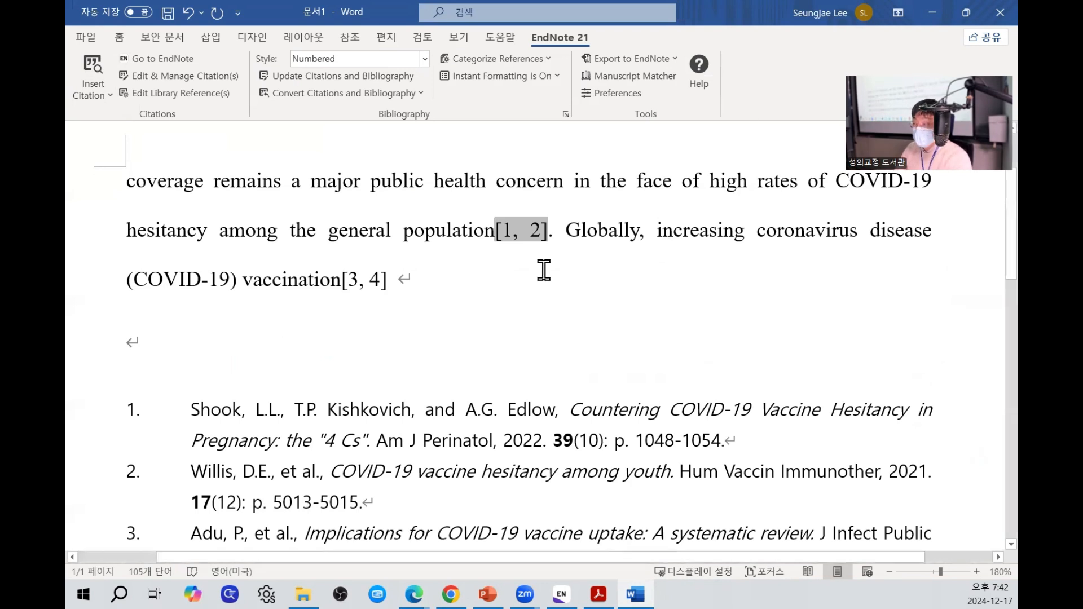
Move the period from after the [1, 2] citation to directly after "population".
{"action": "left_click", "coordinate": [566, 228]}
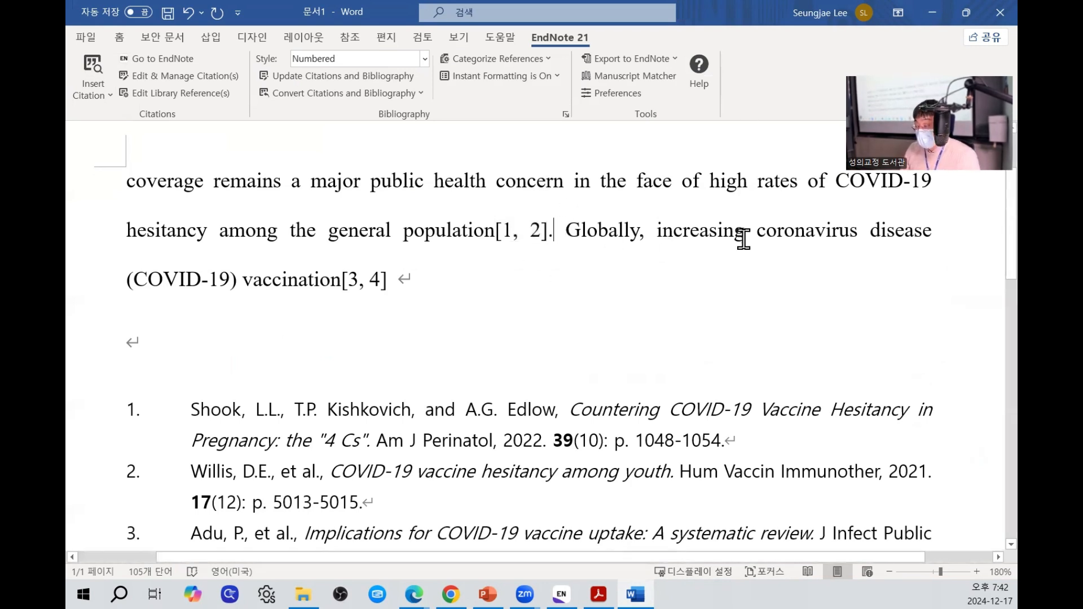
{"action": "key", "text": "shift+Left"}
{"action": "key", "text": "shift+Left"}
{"action": "key", "text": "shift+Left"}
{"action": "key", "text": "shift+Left"}
{"action": "key", "text": "shift+Left"}
{"action": "key", "text": "shift+Left"}
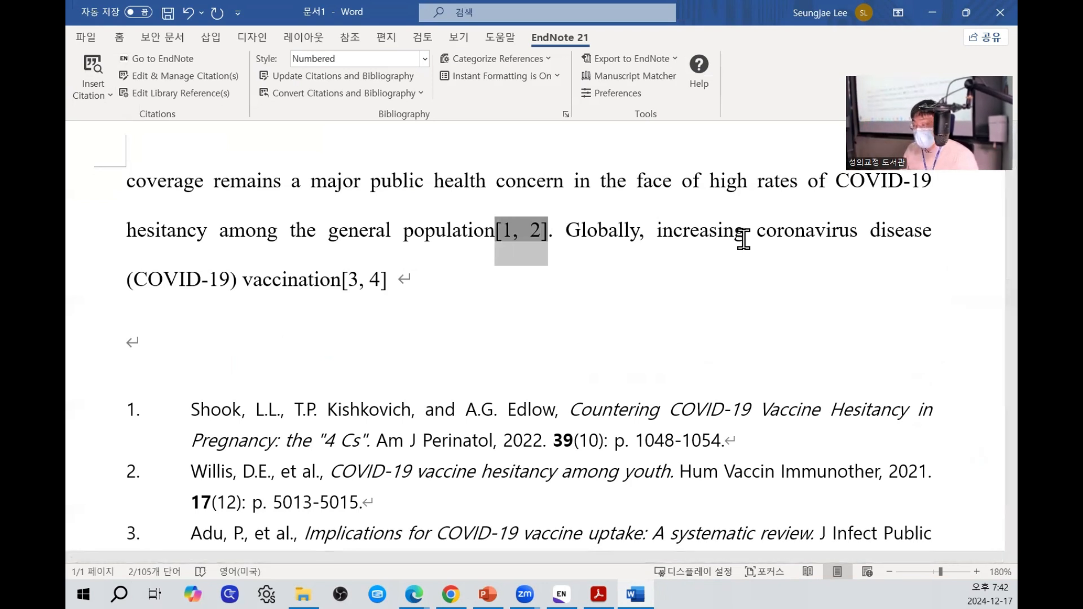
{"action": "key", "text": "Right"}
{"action": "key", "text": "Delete"}
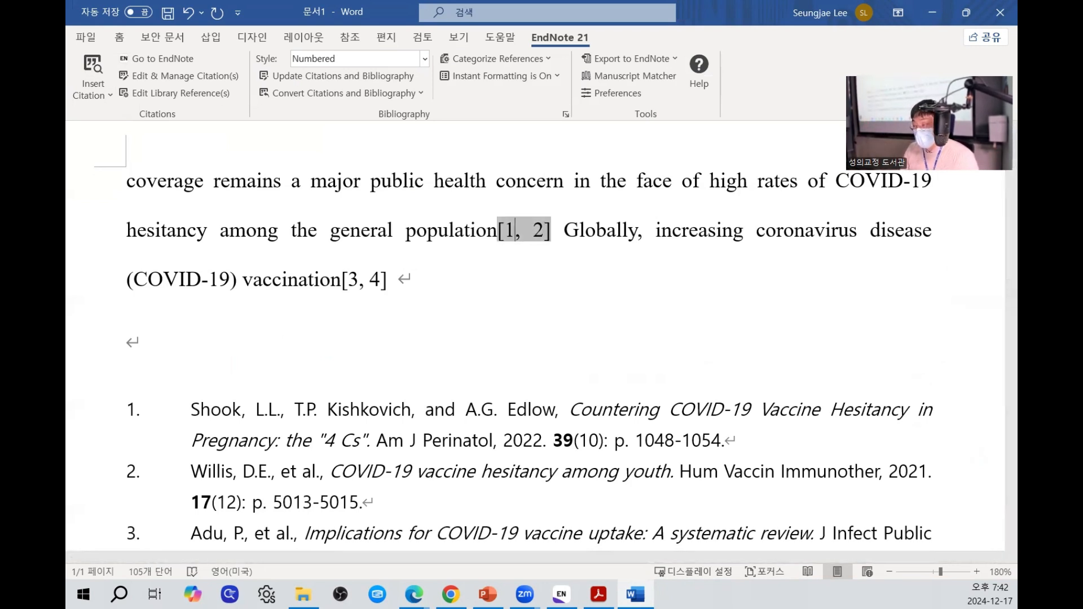
{"action": "type", "text": "."}
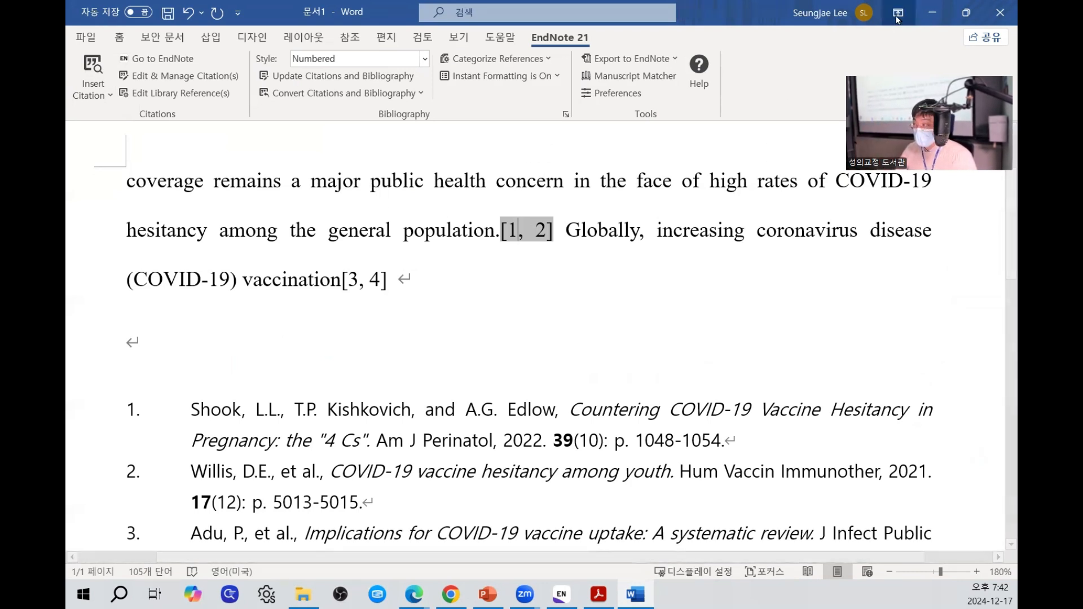
Switch to the PowerPoint presentation and review the slides on output styles and changing the style.
{"action": "left_click", "coordinate": [932, 15]}
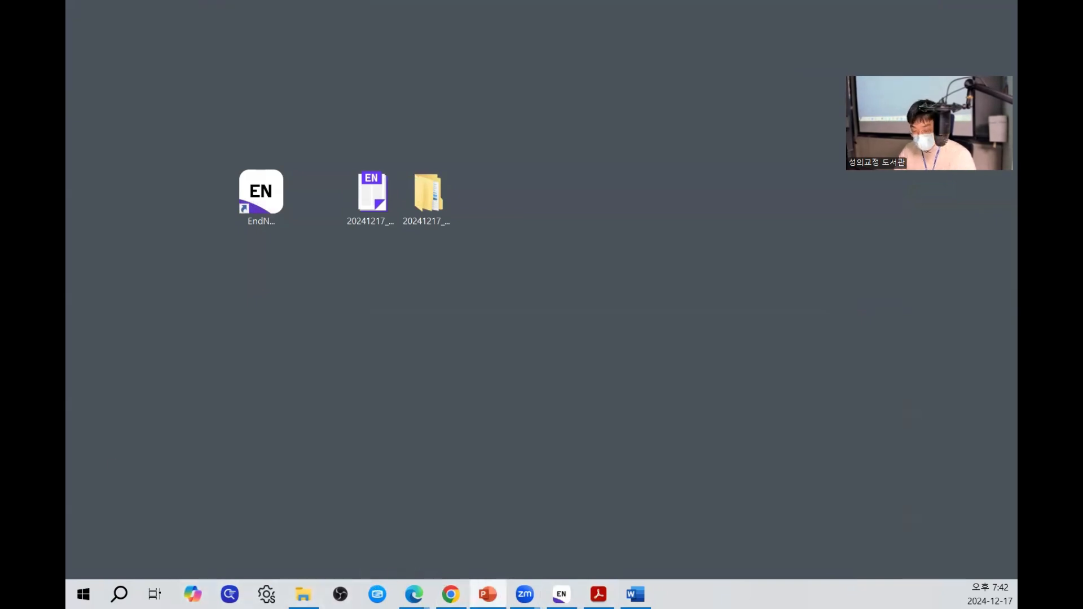
{"action": "left_click", "coordinate": [488, 594]}
{"action": "key", "text": "Right"}
{"action": "key", "text": "Right"}
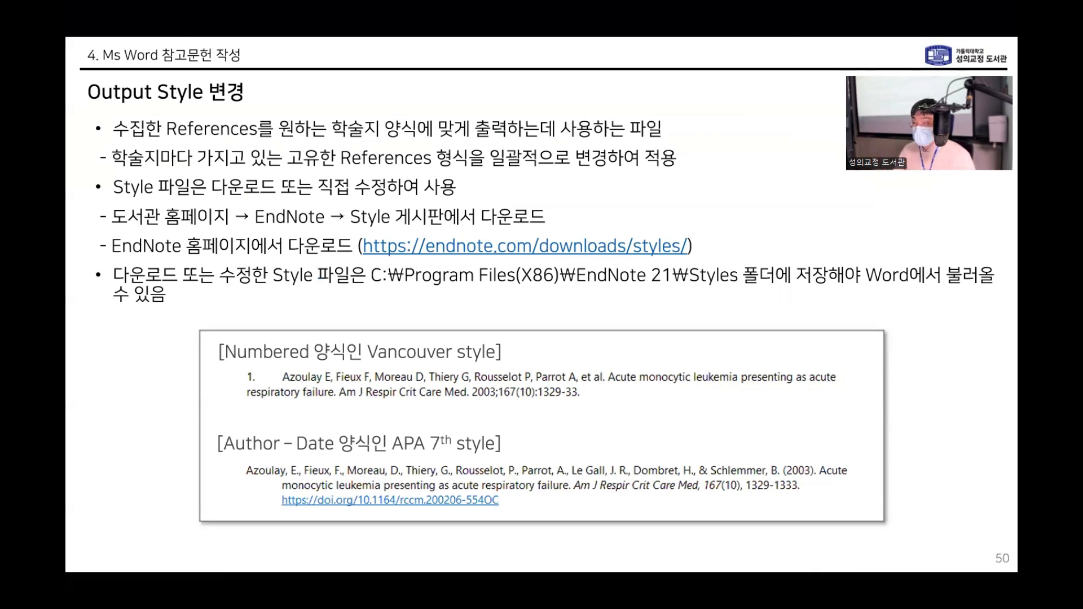
{"action": "key", "text": "Right"}
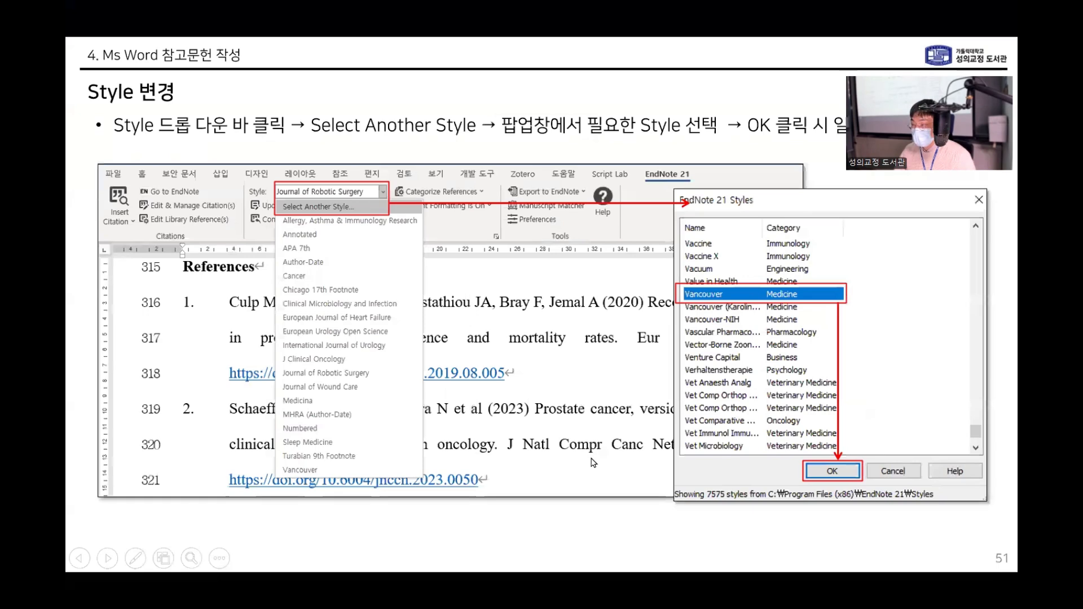
{"action": "key", "text": "Left"}
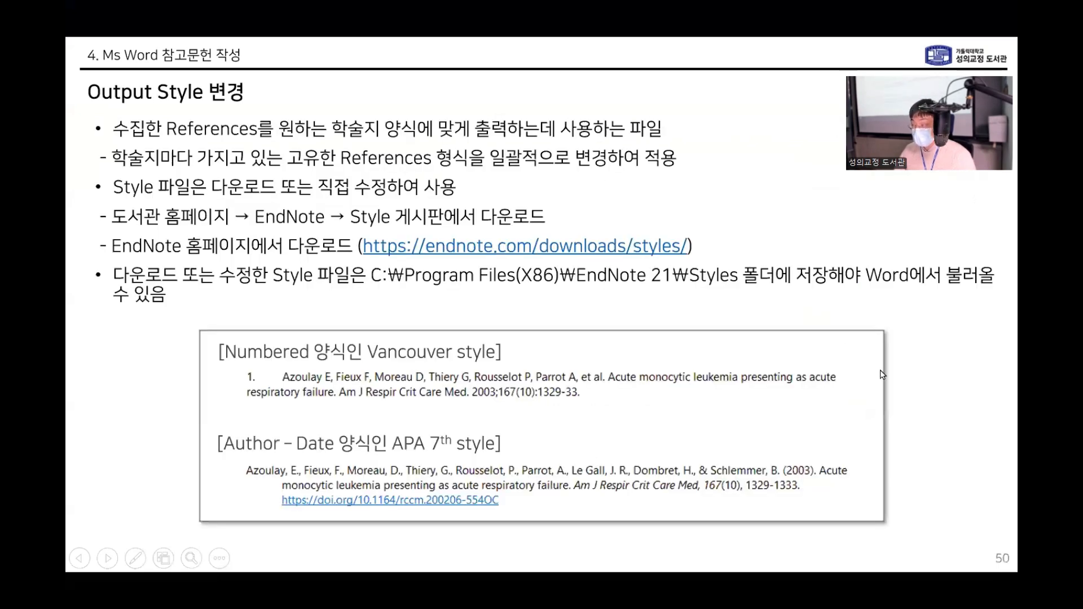
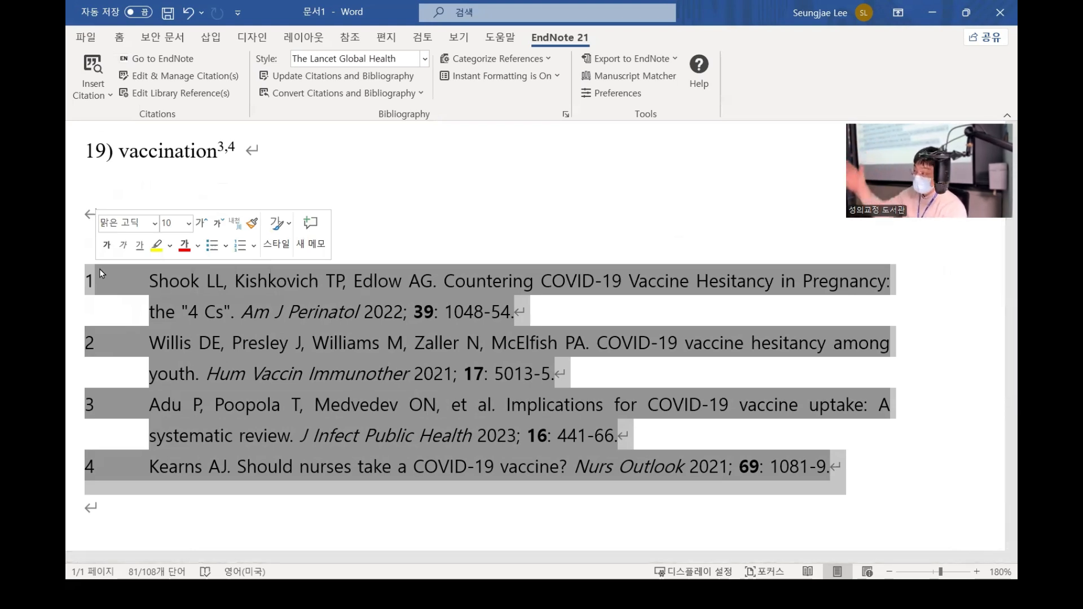
Convert the citations and bibliography to plain text, saving the original document to the desktop (바탕 화면) first.
{"action": "left_click", "coordinate": [471, 239]}
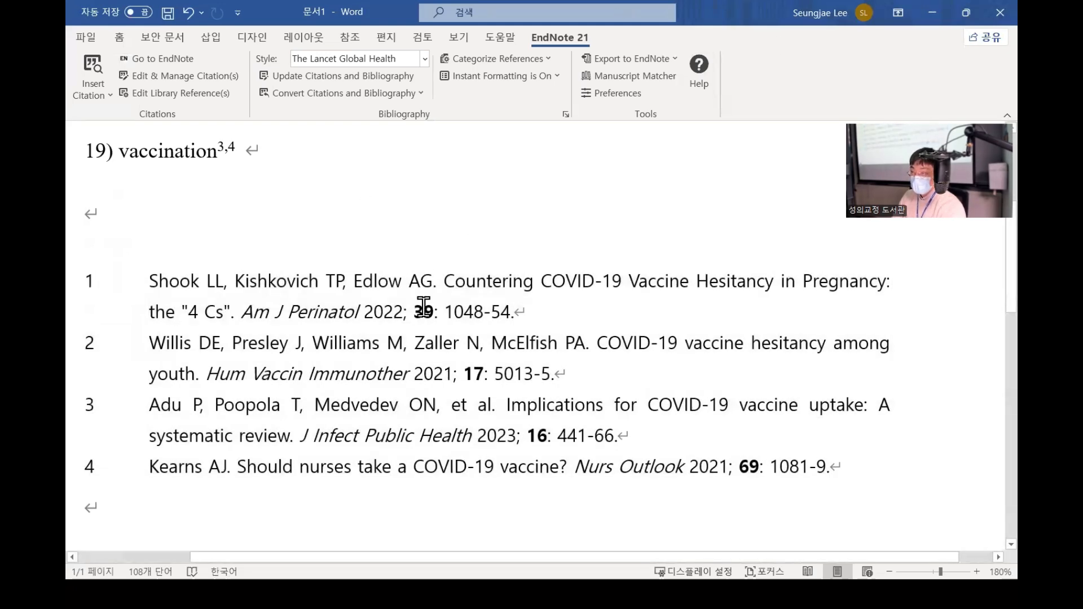
{"action": "left_click", "coordinate": [364, 96]}
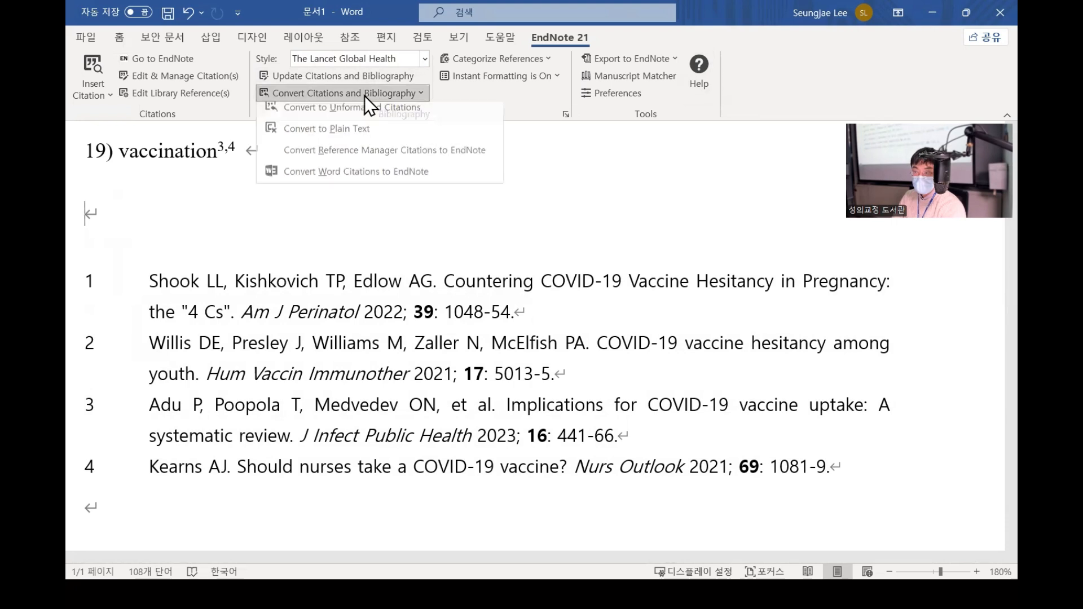
{"action": "left_click", "coordinate": [385, 138]}
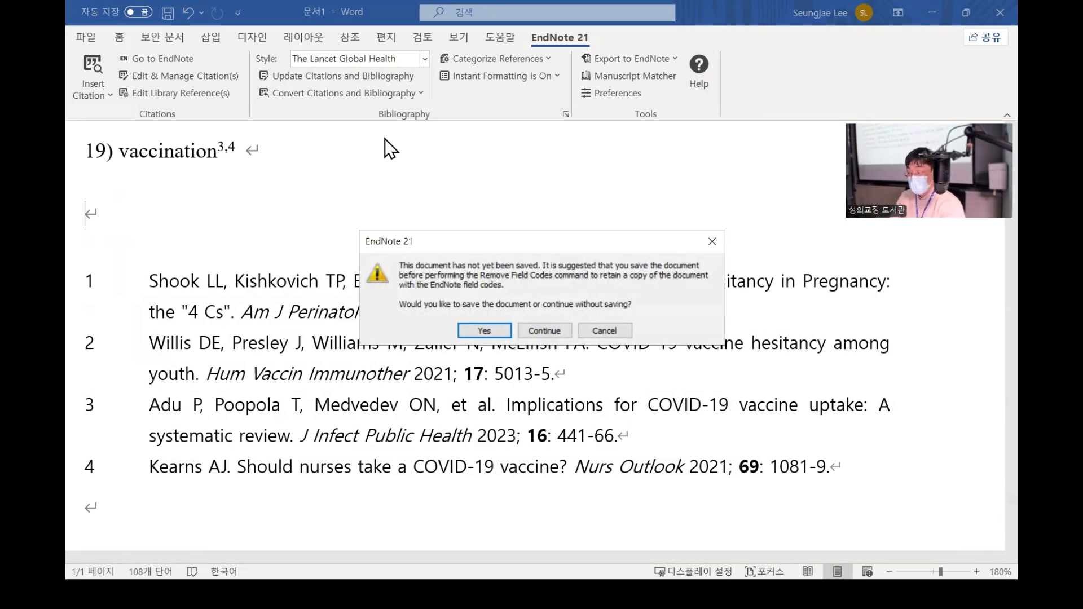
{"action": "left_click", "coordinate": [480, 329]}
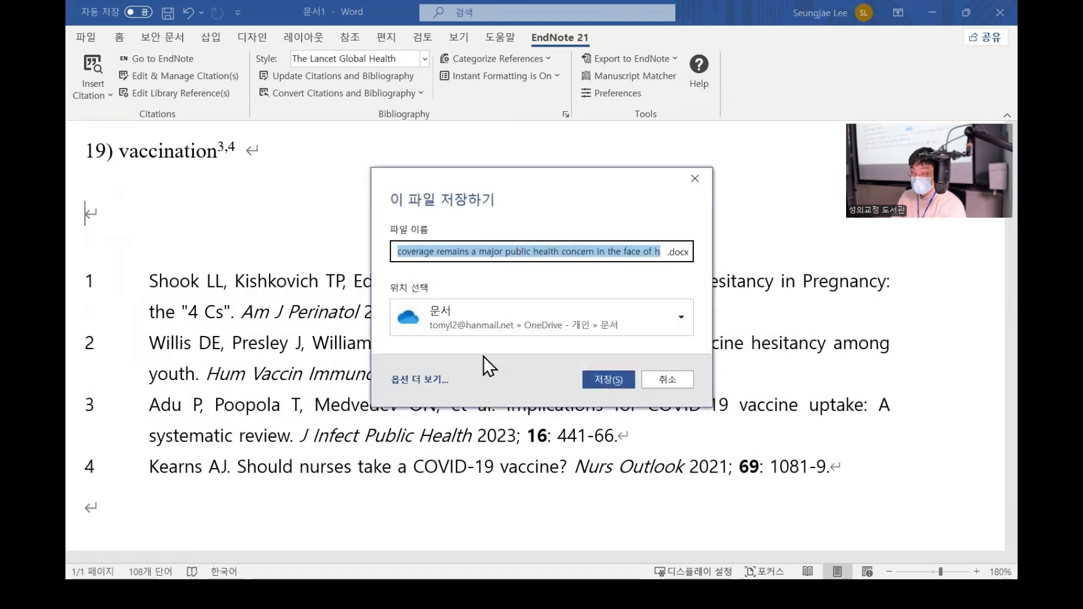
{"action": "left_click", "coordinate": [506, 310]}
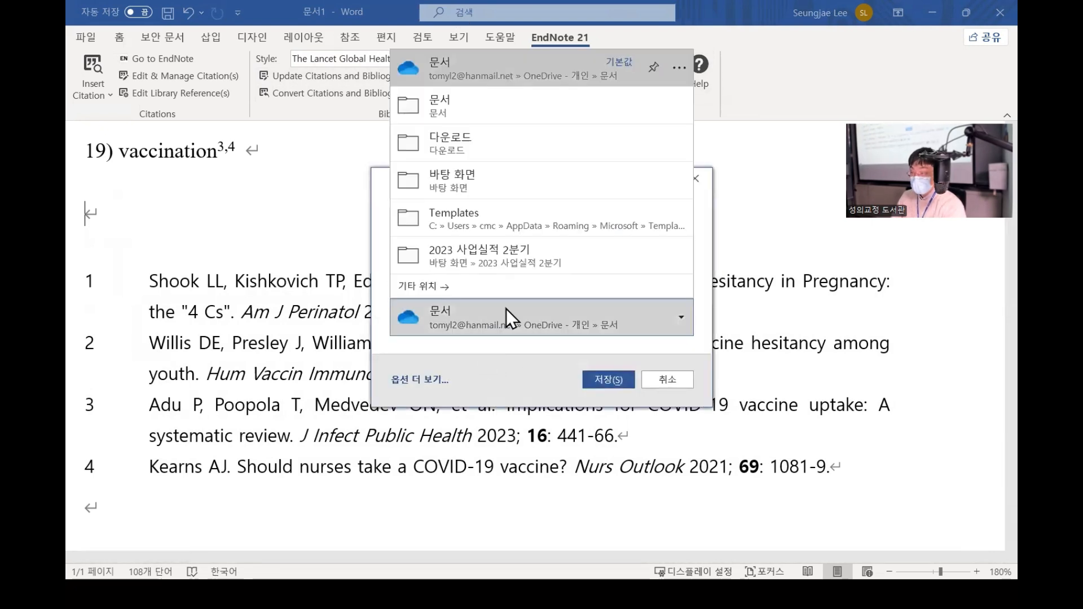
{"action": "left_click", "coordinate": [486, 180]}
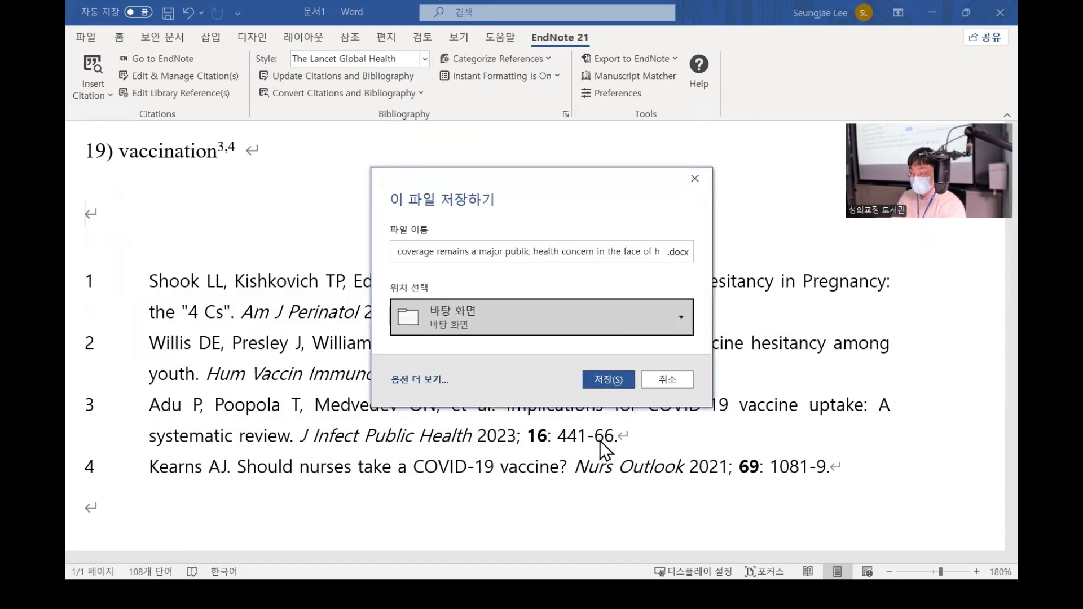
{"action": "left_click", "coordinate": [603, 377]}
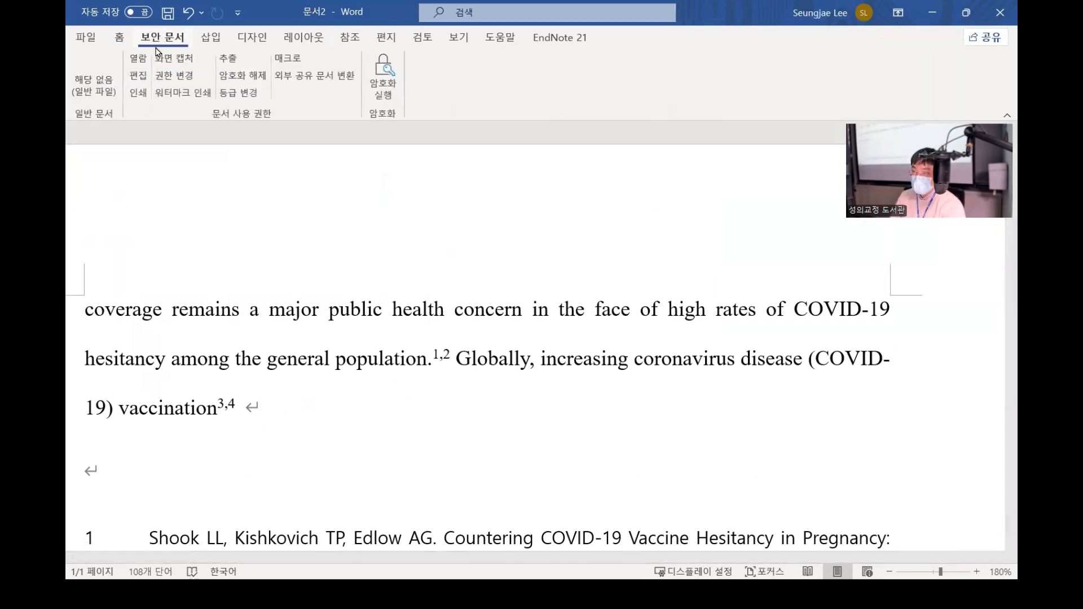
Select the converted document's body text and references to check whether the citation numbers and bibliography still have field shading.
{"action": "left_click", "coordinate": [119, 37]}
{"action": "scroll", "coordinate": [162, 278], "scroll_direction": "down", "scroll_amount": 3}
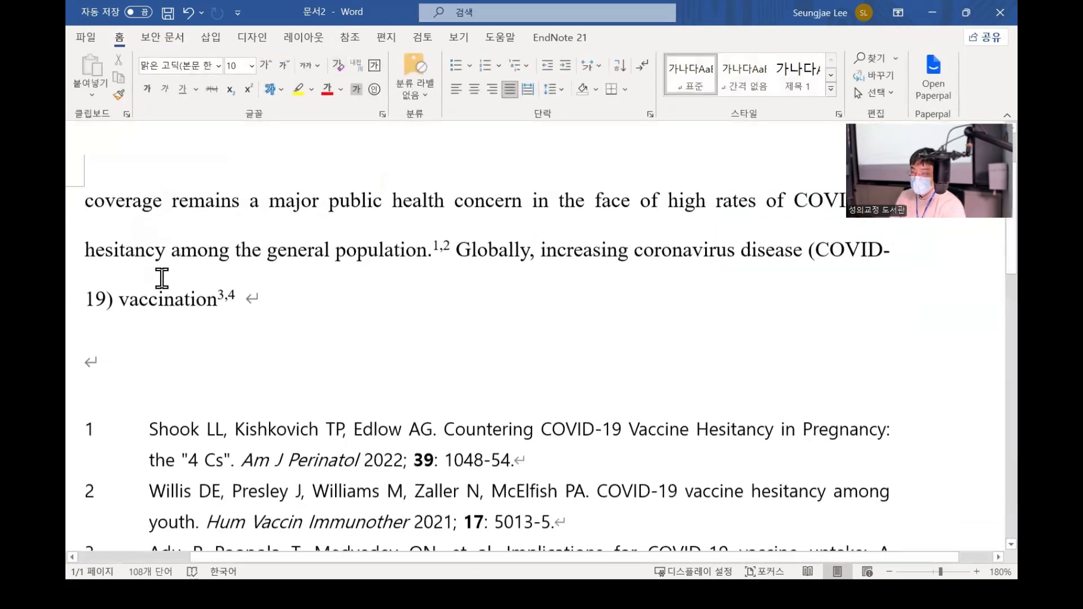
{"action": "left_click_drag", "start_coordinate": [171, 176], "coordinate": [579, 450]}
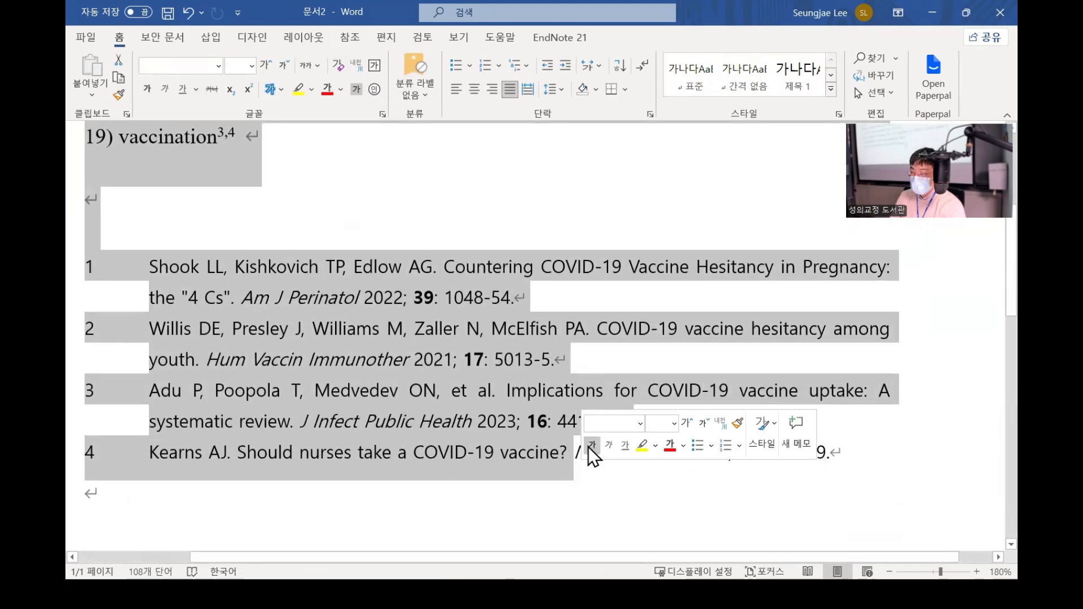
{"action": "scroll", "coordinate": [523, 431], "scroll_direction": "up", "scroll_amount": 3}
{"action": "scroll", "coordinate": [523, 429], "scroll_direction": "down", "scroll_amount": 1}
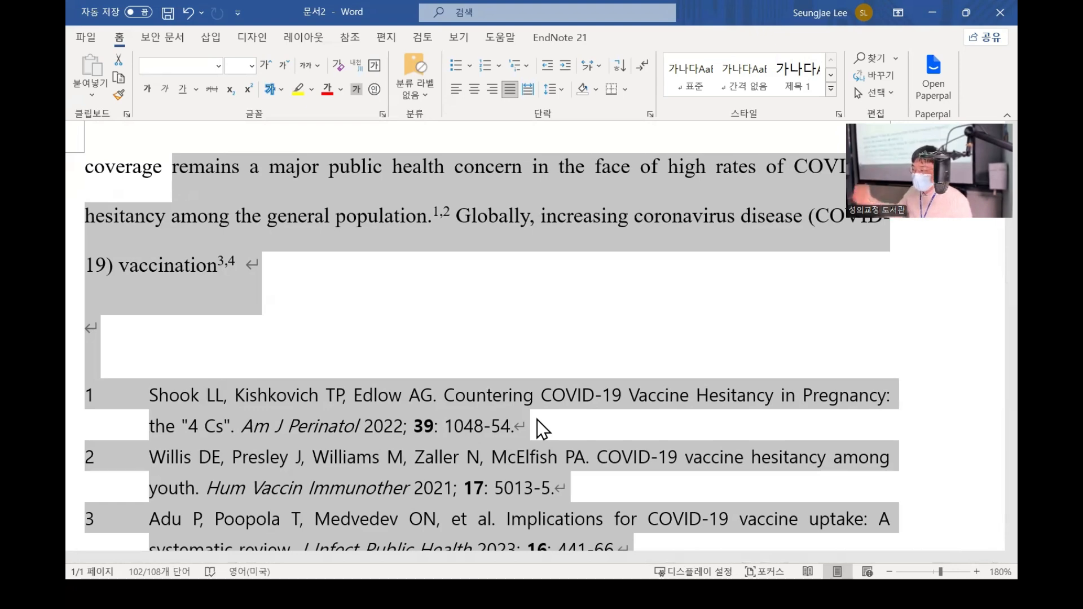
{"action": "left_click", "coordinate": [540, 395]}
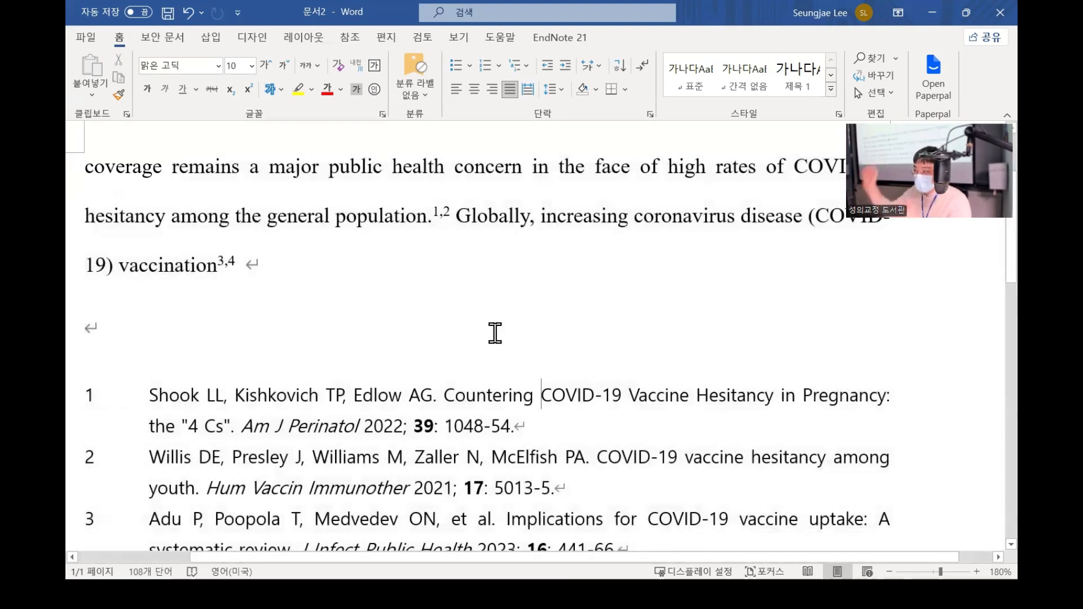
Try to edit and manage the citations in the converted plain-text document, then dismiss the EndNote message.
{"action": "left_click", "coordinate": [560, 38]}
{"action": "left_click", "coordinate": [192, 76]}
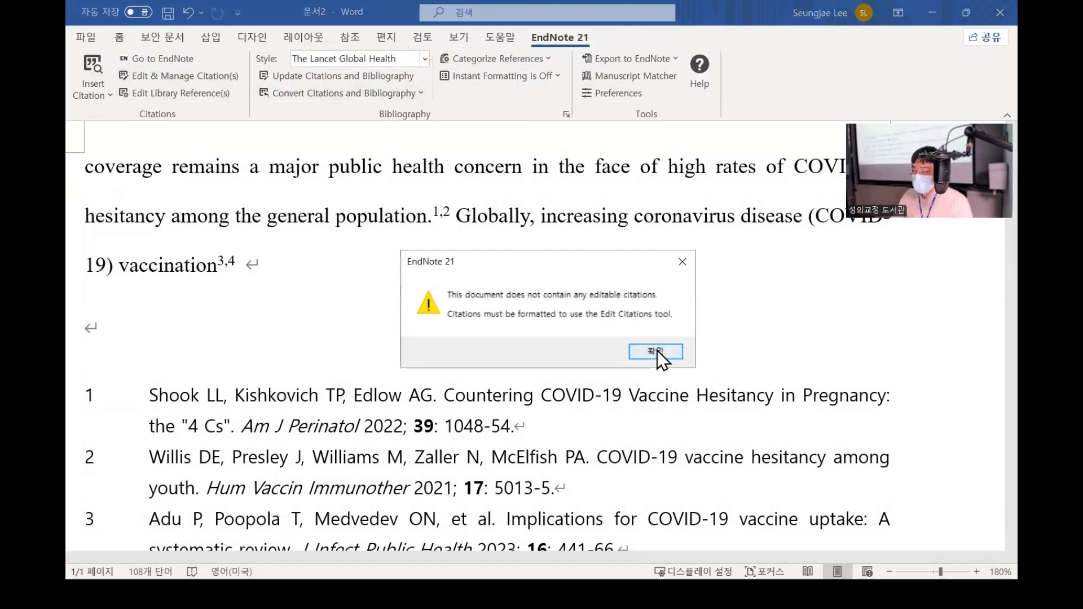
{"action": "left_click", "coordinate": [656, 351]}
Try to restyle the plain-text document with the Journal of Tissue Engineering output style and then with Addiction.
{"action": "left_click", "coordinate": [425, 58]}
{"action": "left_click", "coordinate": [423, 271]}
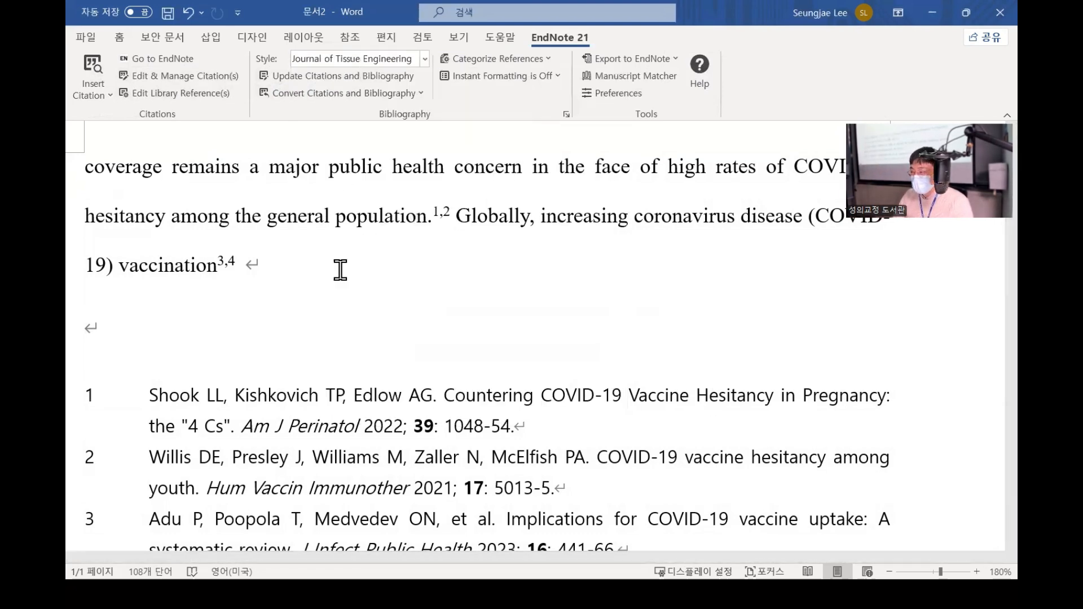
{"action": "left_click", "coordinate": [425, 58]}
{"action": "left_click", "coordinate": [388, 97]}
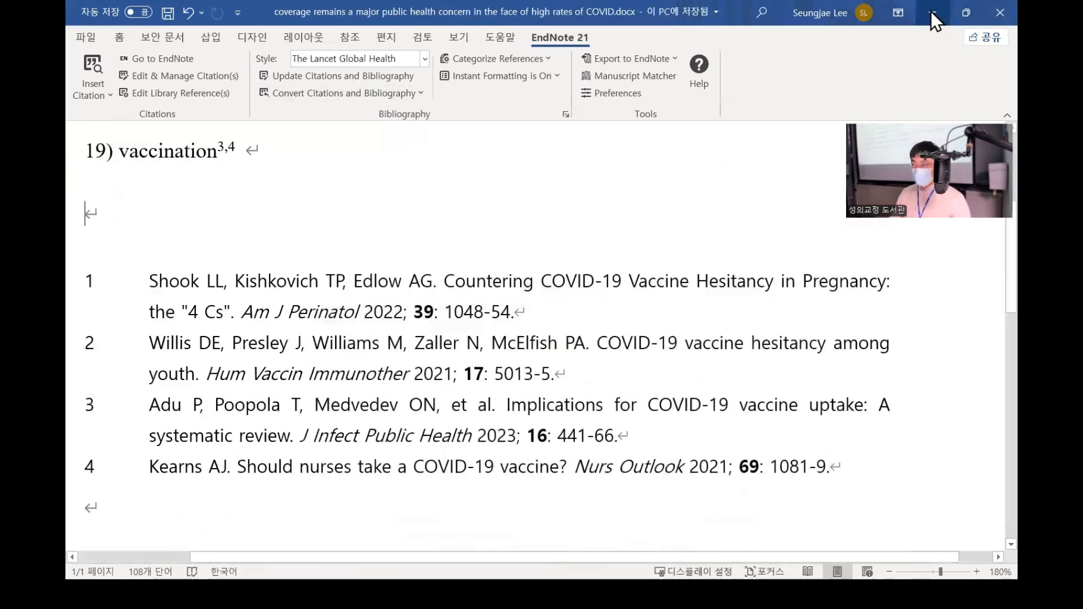
Select the entire original document to examine the field shading on its citations and bibliography.
{"action": "left_click", "coordinate": [627, 319], "text": "shift"}
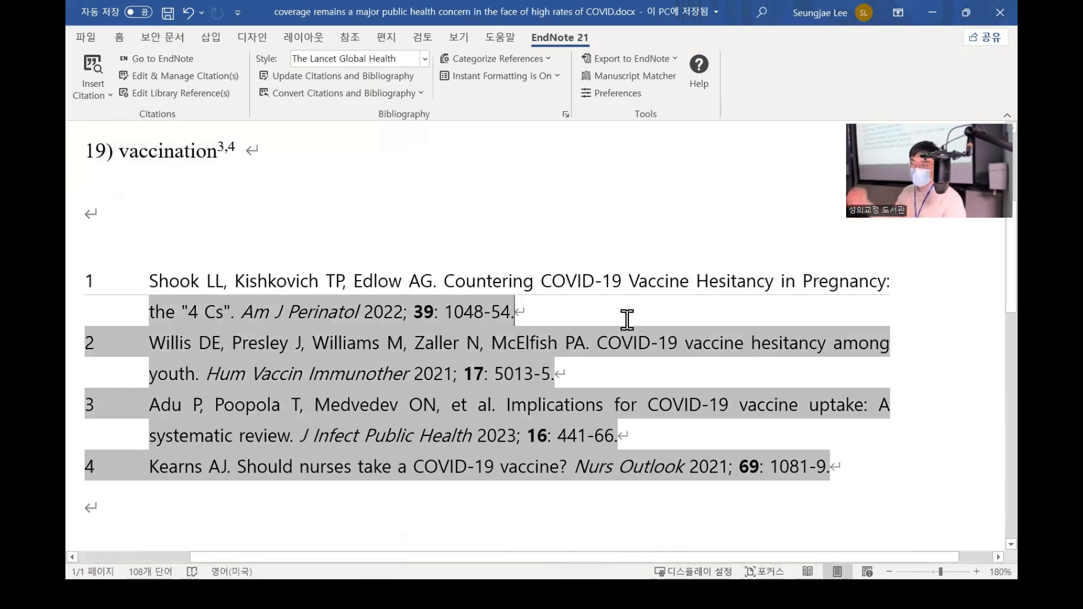
{"action": "key", "text": "ctrl+a"}
{"action": "scroll", "coordinate": [495, 344], "scroll_direction": "up", "scroll_amount": 3}
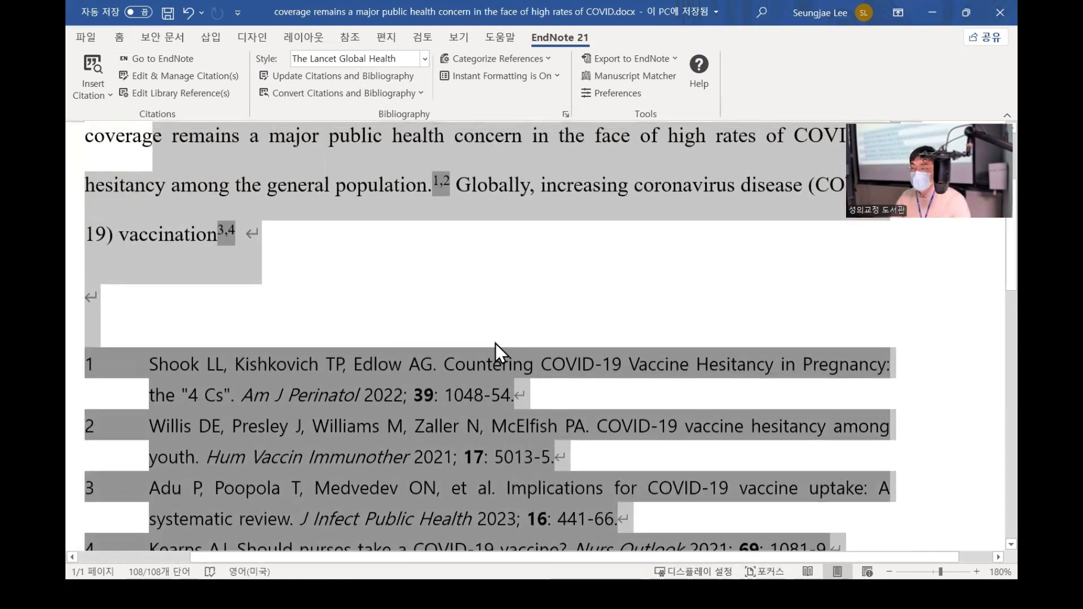
{"action": "left_click", "coordinate": [372, 97]}
{"action": "left_click", "coordinate": [365, 136]}
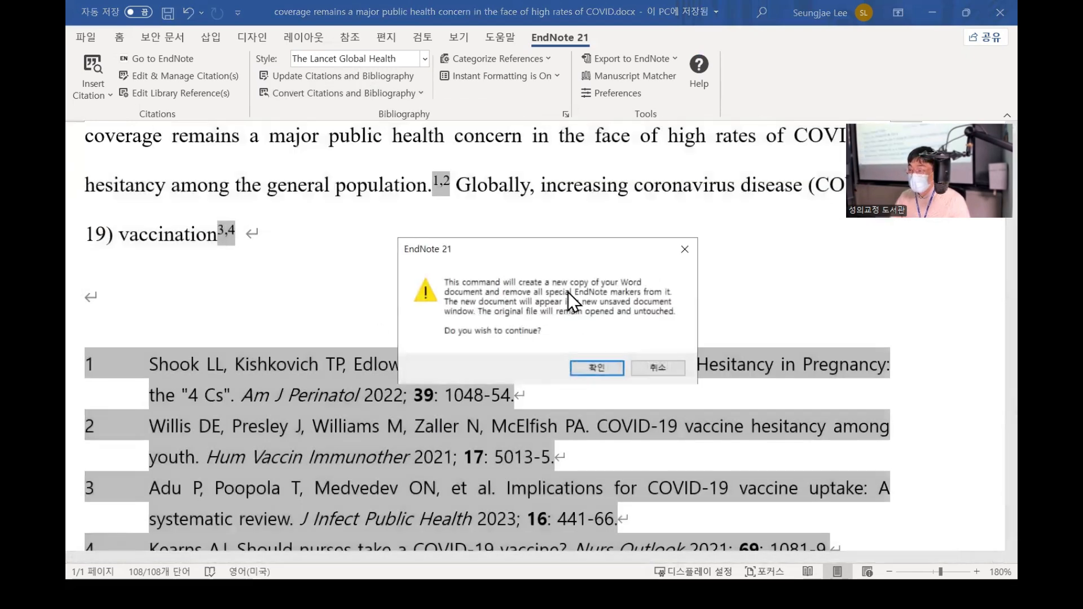
{"action": "left_click", "coordinate": [657, 368]}
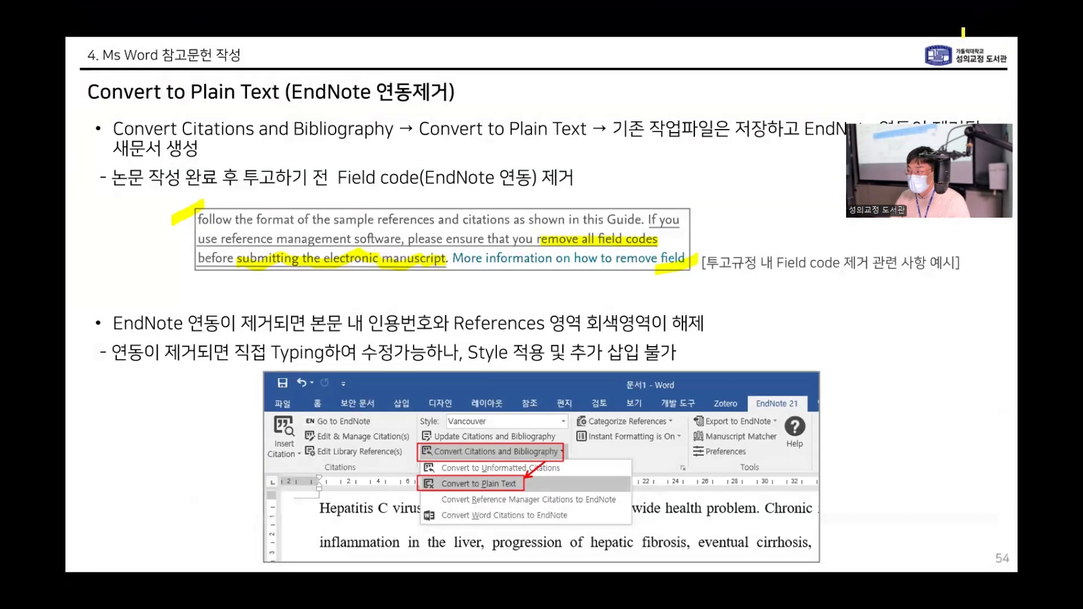
End the PowerPoint slide show on converting to plain text and return to the desktop.
{"action": "right_click", "coordinate": [896, 260]}
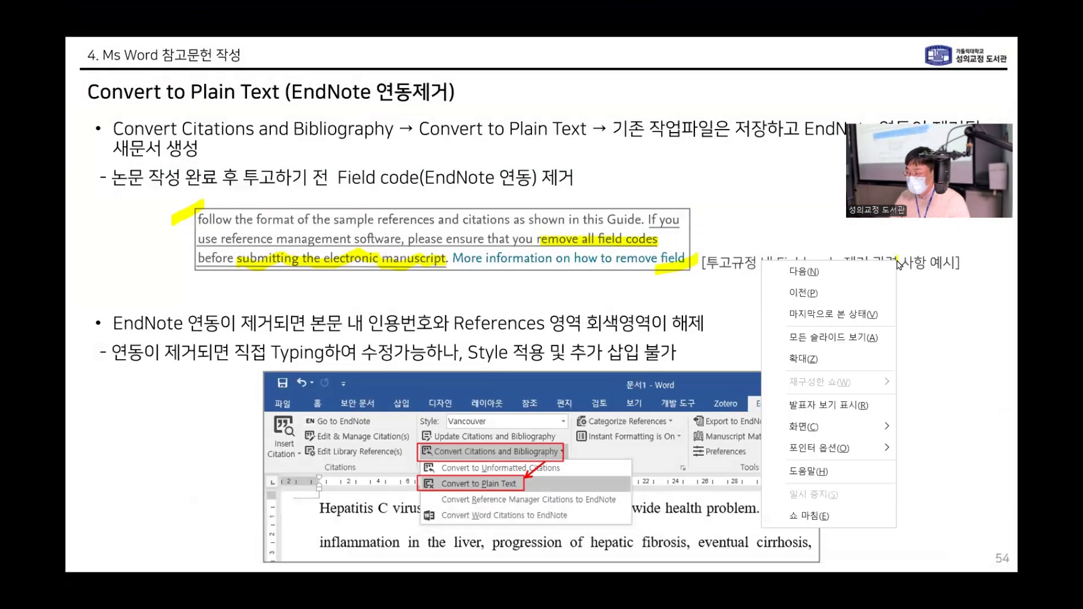
{"action": "left_click", "coordinate": [852, 516]}
{"action": "left_click", "coordinate": [595, 334]}
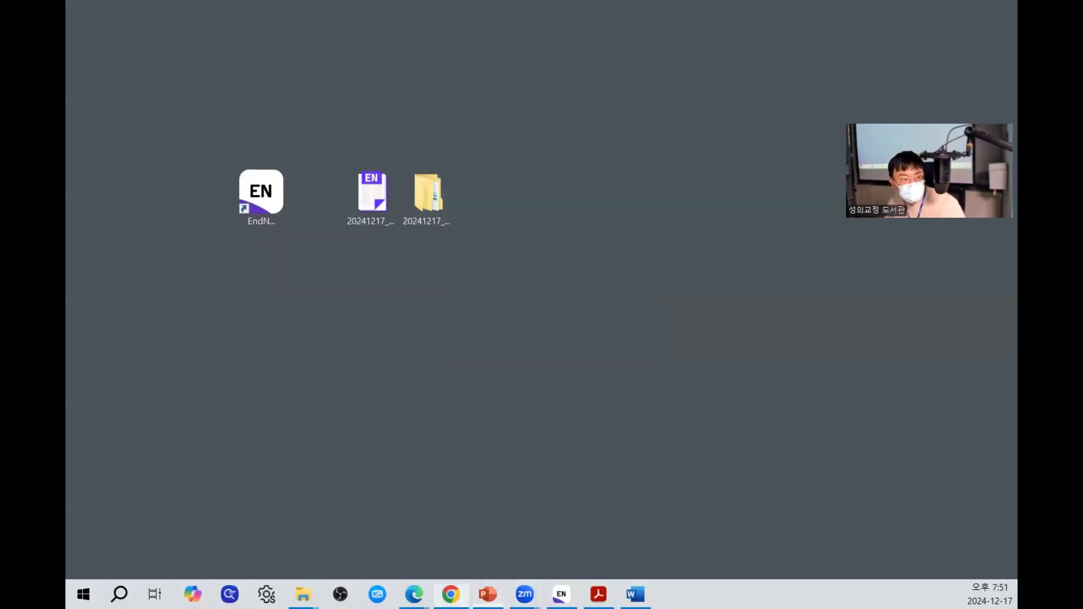
Line up the saved Word document, the EndNote library file and its data folder side by side on the desktop and select all three.
{"action": "left_click_drag", "start_coordinate": [576, 456], "coordinate": [597, 191]}
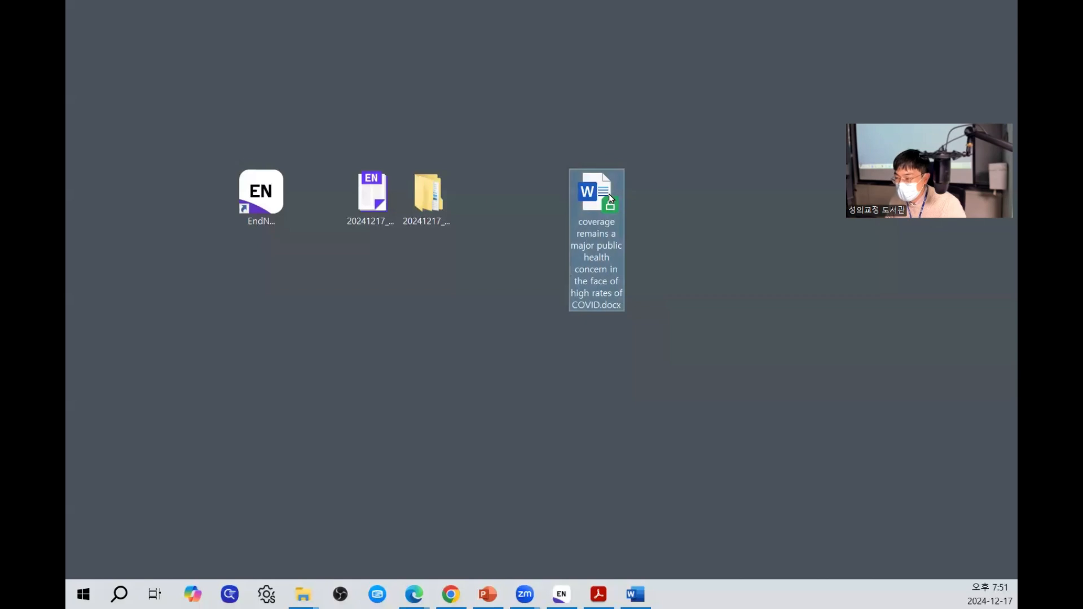
{"action": "left_click_drag", "start_coordinate": [488, 158], "coordinate": [353, 254]}
{"action": "left_click_drag", "start_coordinate": [371, 202], "coordinate": [661, 204]}
{"action": "left_click_drag", "start_coordinate": [761, 293], "coordinate": [552, 128]}
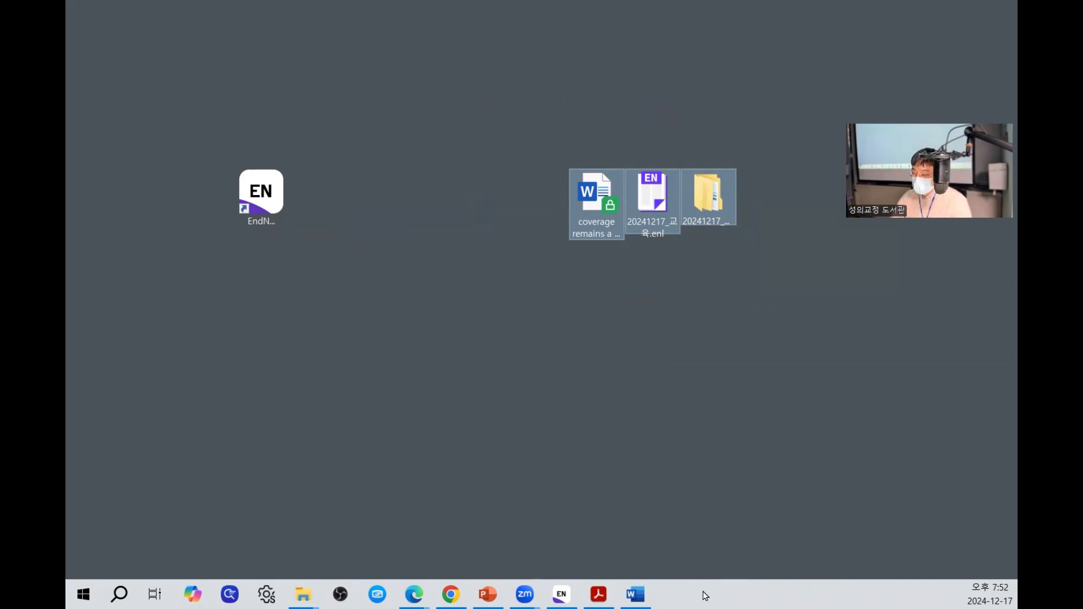
Bring up the EndNote library, minimize it, and look through the converted document's text and references before minimizing that document.
{"action": "left_click", "coordinate": [637, 595]}
{"action": "left_click", "coordinate": [562, 596]}
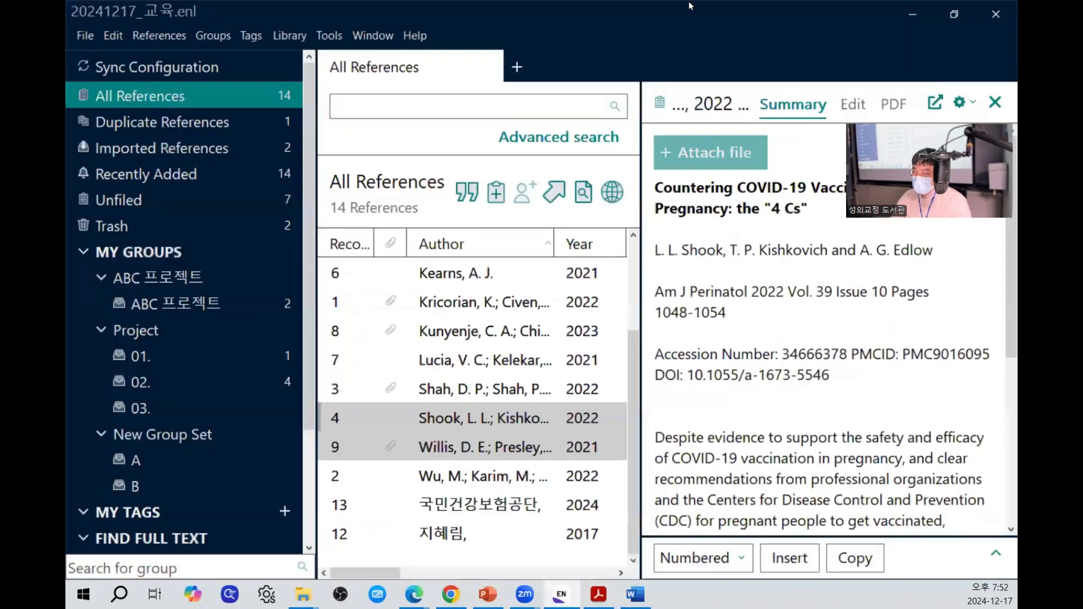
{"action": "left_click", "coordinate": [912, 14]}
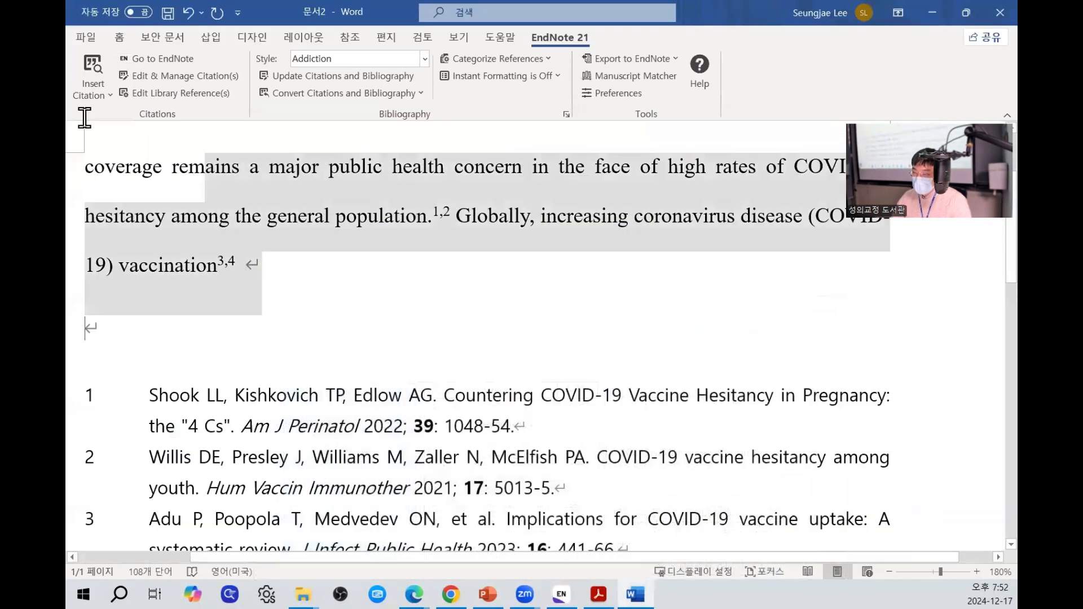
{"action": "left_click_drag", "start_coordinate": [85, 118], "coordinate": [348, 364]}
{"action": "scroll", "coordinate": [416, 440], "scroll_direction": "down", "scroll_amount": 3}
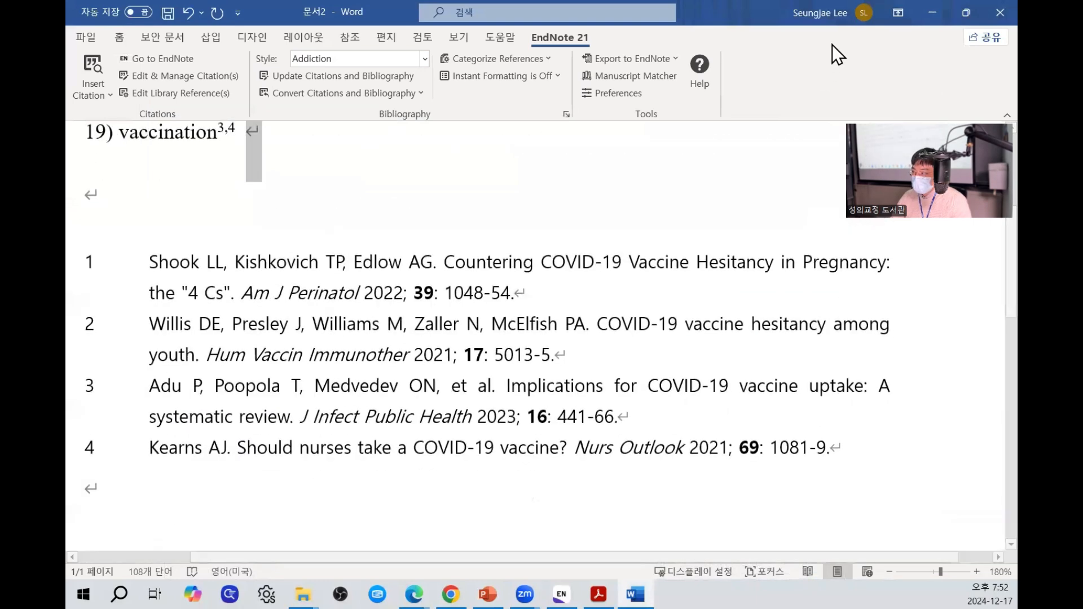
{"action": "left_click", "coordinate": [939, 17]}
Open the saved original Word document from the desktop and select its body text to examine the citation fields.
{"action": "double_click", "coordinate": [586, 198]}
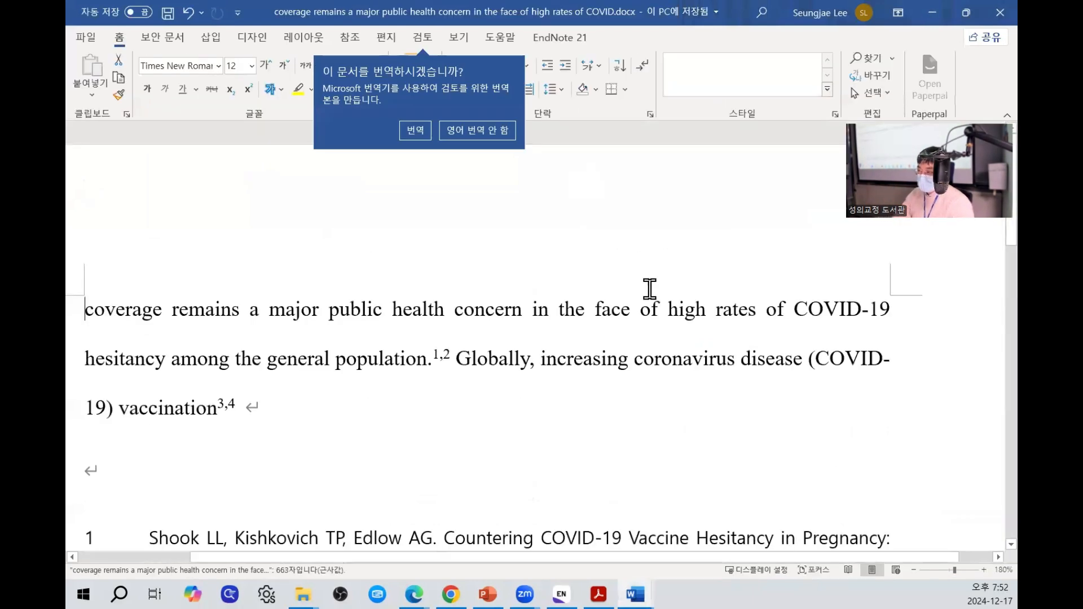
{"action": "left_click", "coordinate": [501, 333]}
{"action": "left_click", "coordinate": [272, 302]}
{"action": "left_click", "coordinate": [520, 484], "text": "shift"}
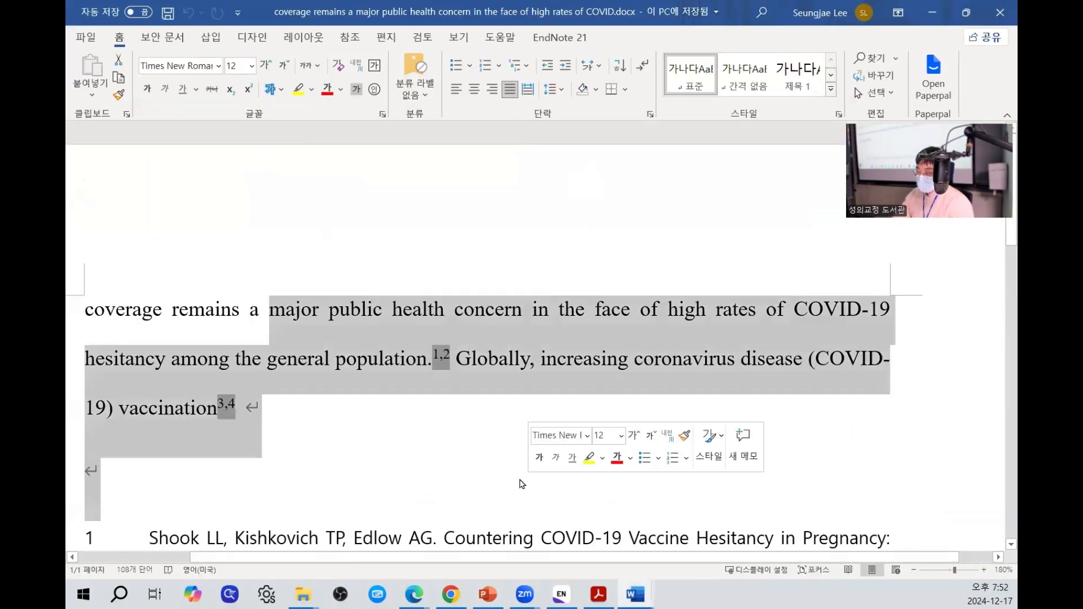
{"action": "scroll", "coordinate": [520, 484], "scroll_direction": "down", "scroll_amount": 2}
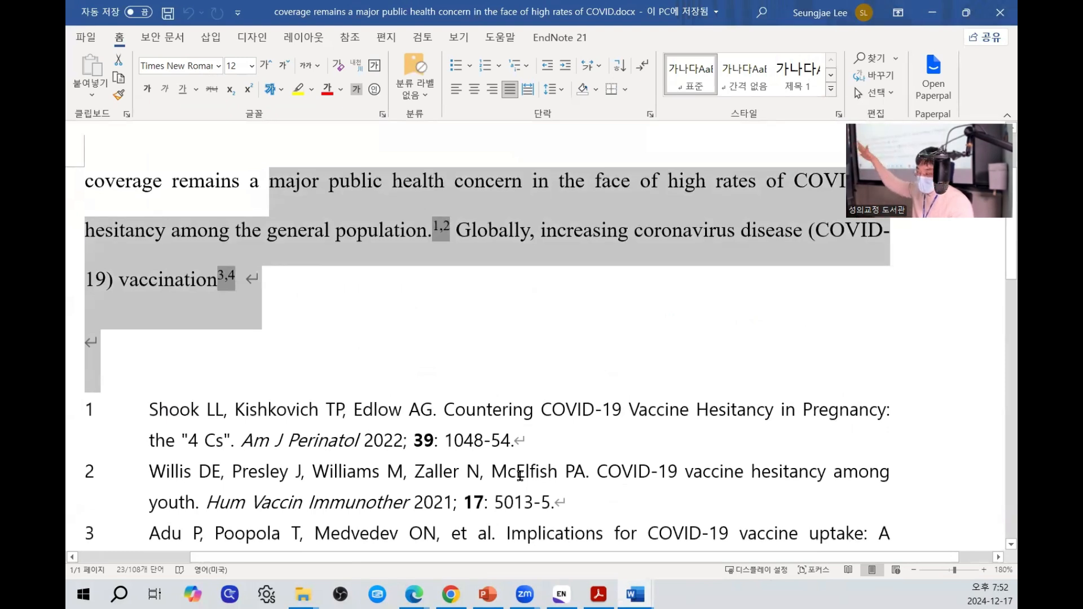
Apply the BMC Cancer output style to the reopened document and check its citations and bibliography.
{"action": "left_click", "coordinate": [559, 37]}
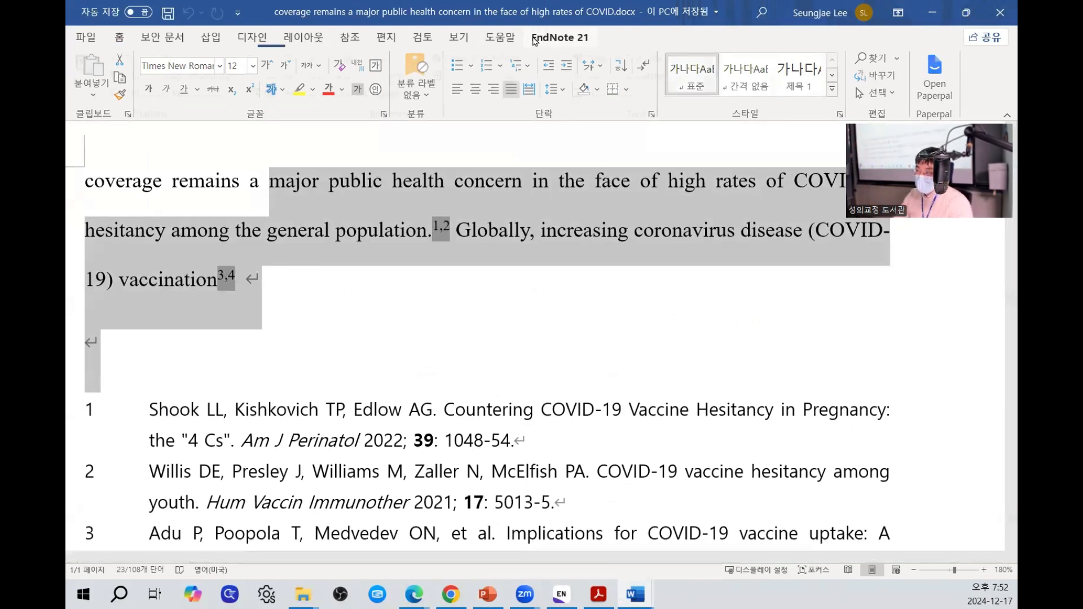
{"action": "left_click", "coordinate": [356, 58]}
{"action": "left_click", "coordinate": [333, 194]}
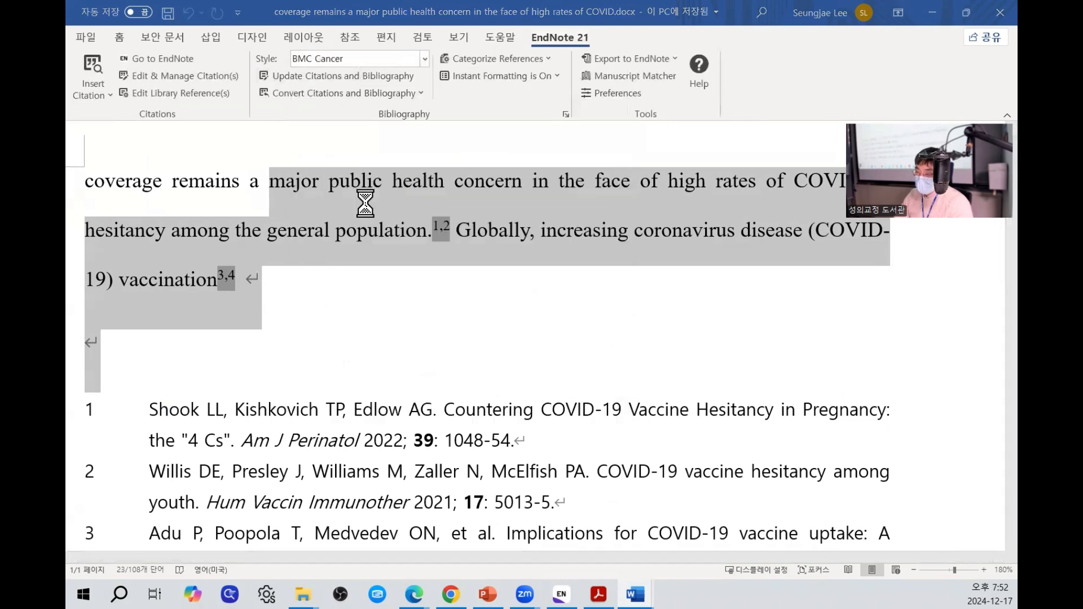
{"action": "scroll", "coordinate": [218, 175], "scroll_direction": "down", "scroll_amount": 1}
{"action": "left_click_drag", "start_coordinate": [188, 173], "coordinate": [820, 578]}
{"action": "left_click", "coordinate": [555, 435]}
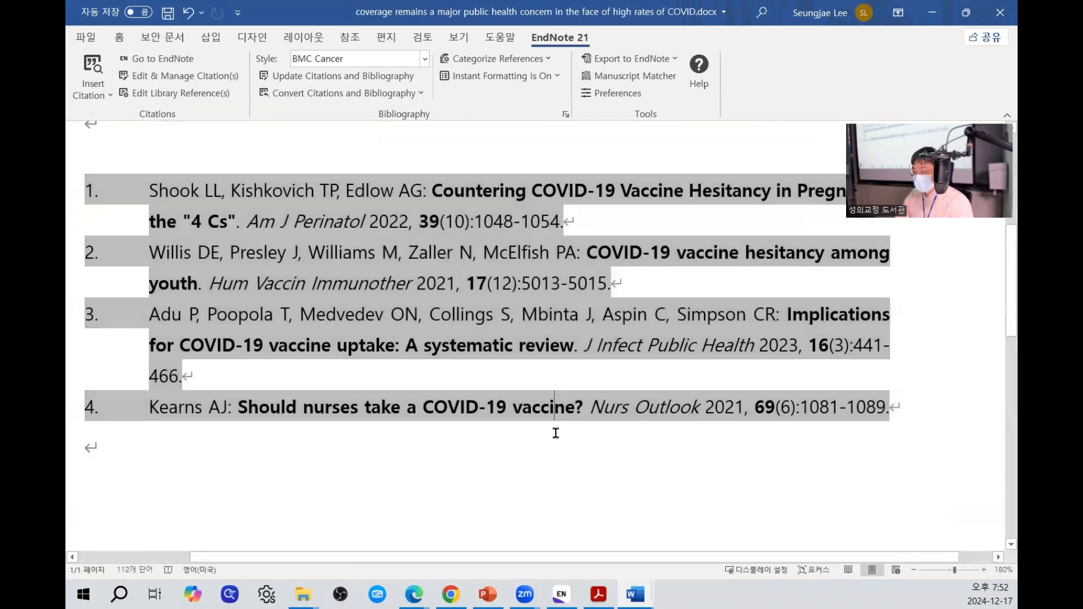
{"action": "scroll", "coordinate": [556, 436], "scroll_direction": "up", "scroll_amount": 1}
{"action": "scroll", "coordinate": [555, 436], "scroll_direction": "up", "scroll_amount": 3}
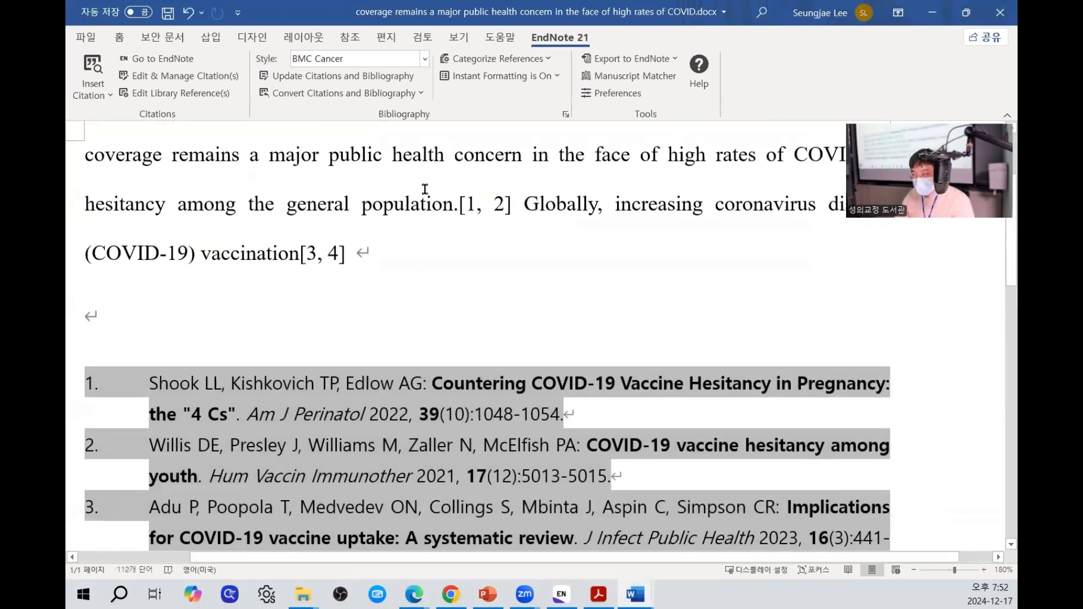
View the document's citation groups in Edit & Manage Citations, close the dialog and return to the Word document.
{"action": "left_click", "coordinate": [184, 77]}
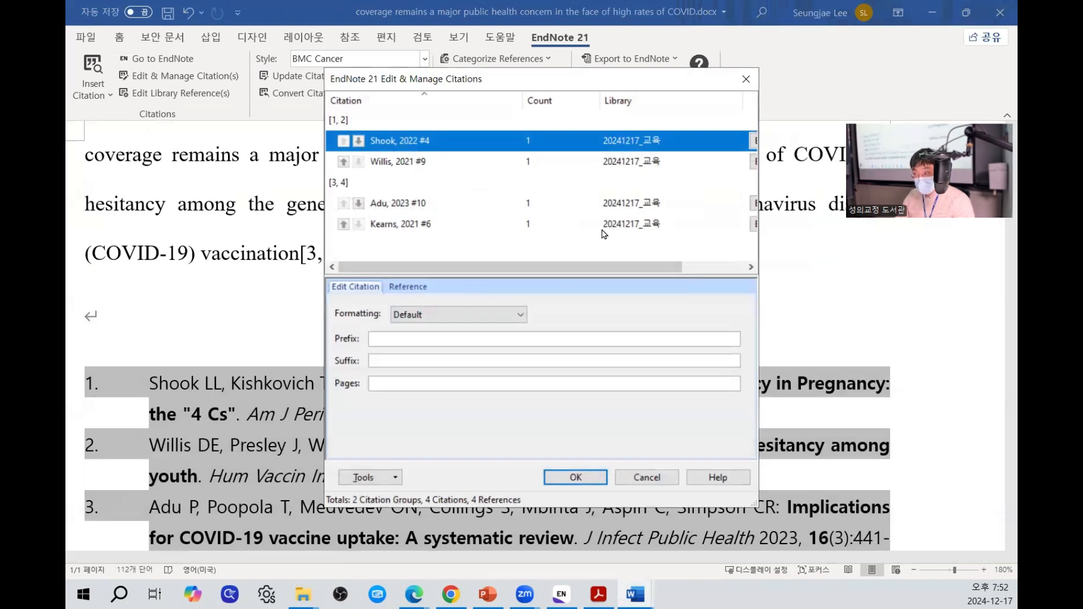
{"action": "left_click", "coordinate": [743, 82]}
{"action": "left_click", "coordinate": [598, 594]}
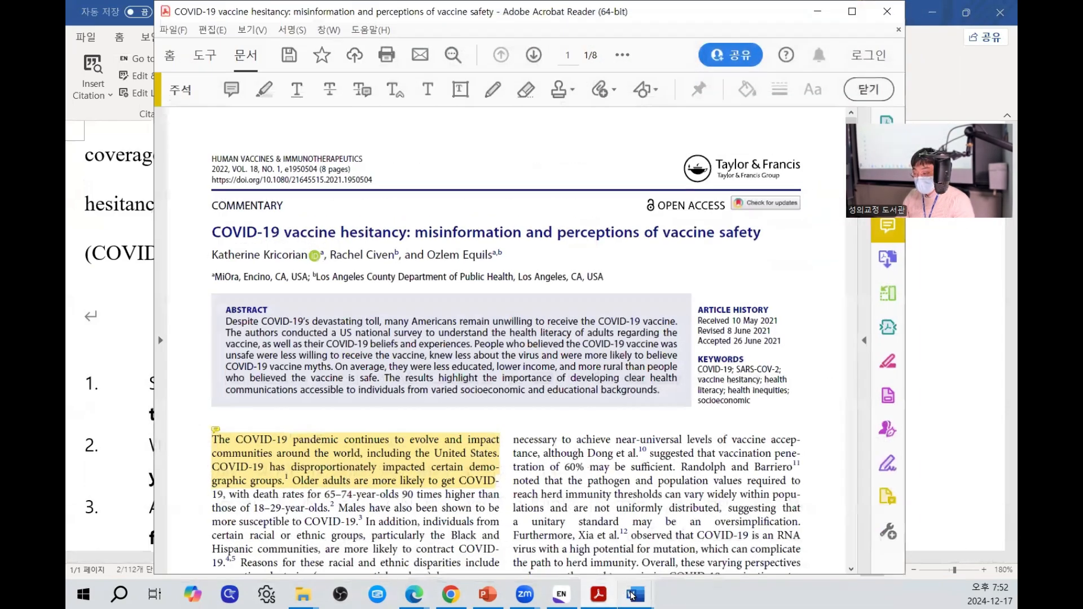
{"action": "left_click", "coordinate": [597, 595]}
{"action": "left_click", "coordinate": [634, 595]}
{"action": "left_click", "coordinate": [703, 541]}
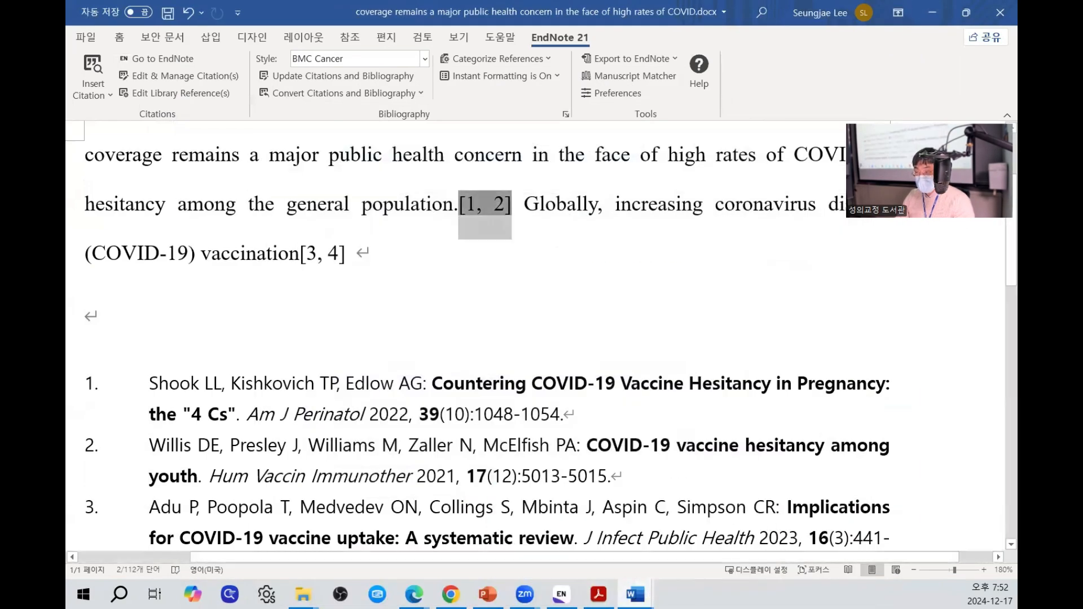
Minimize the open windows and select the Word document, EndNote library file and data folder on the desktop.
{"action": "left_click", "coordinate": [936, 10]}
{"action": "left_click", "coordinate": [937, 10]}
{"action": "left_click_drag", "start_coordinate": [773, 110], "coordinate": [506, 347]}
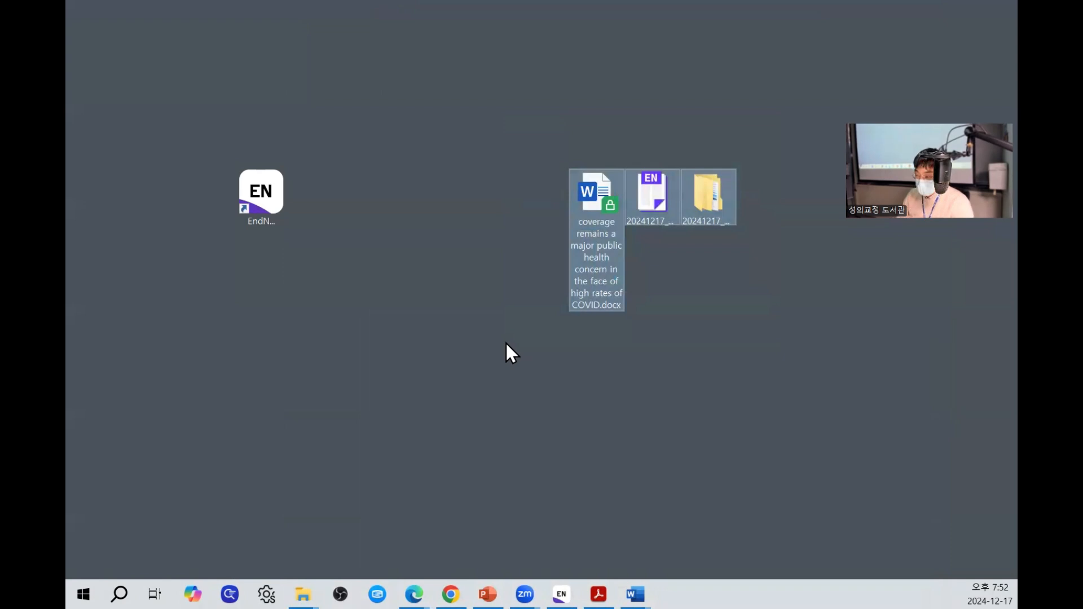
Switch to the converted document 문서2 and select its text and references to examine them for EndNote fields.
{"action": "mouse_move", "coordinate": [632, 573]}
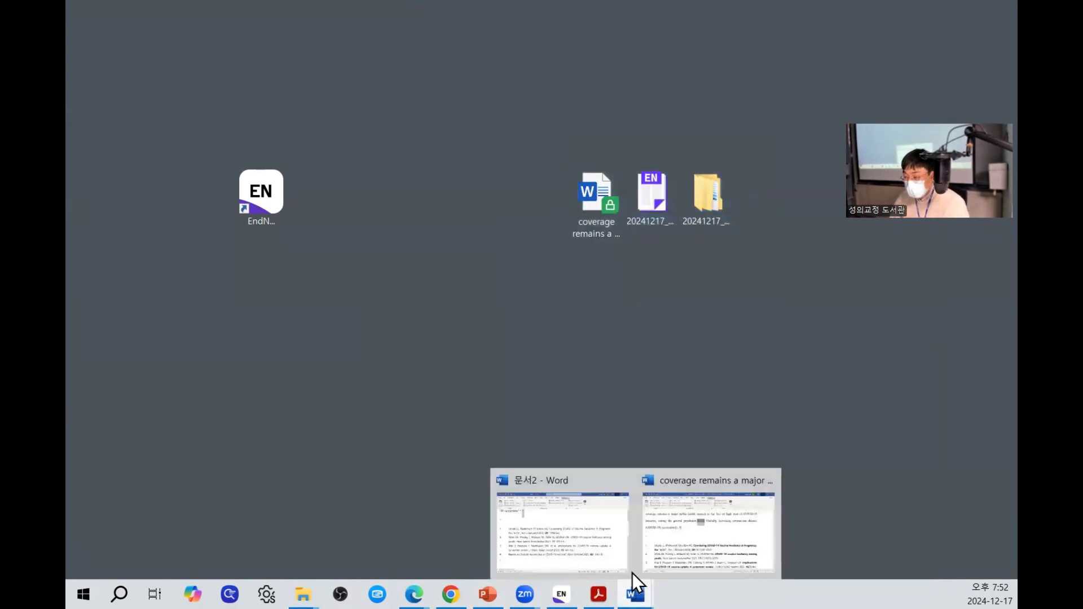
{"action": "left_click", "coordinate": [552, 524]}
{"action": "scroll", "coordinate": [222, 213], "scroll_direction": "up", "scroll_amount": 2}
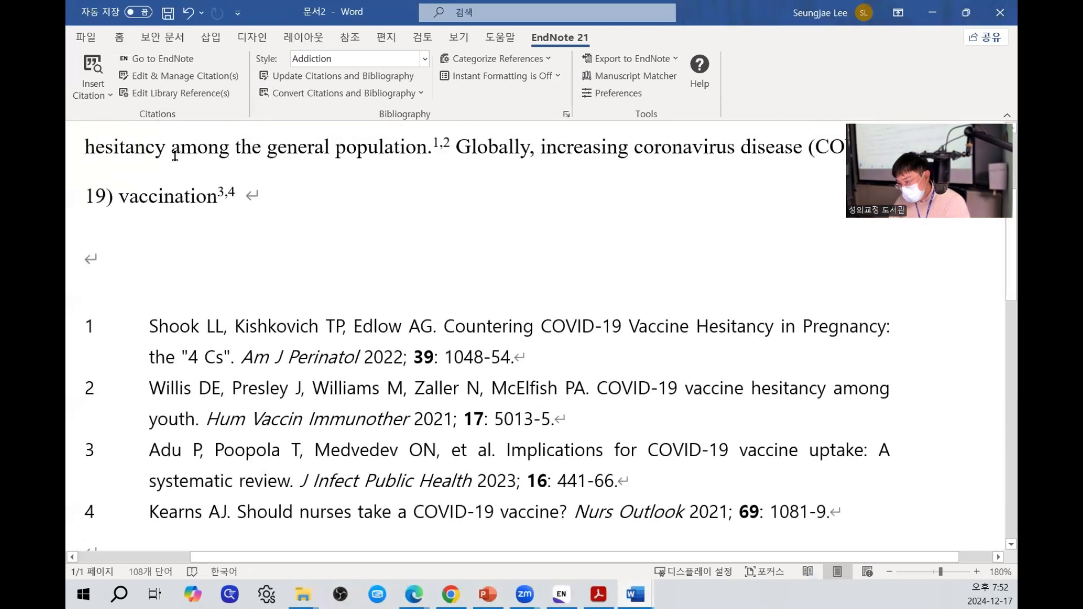
{"action": "left_click_drag", "start_coordinate": [171, 148], "coordinate": [728, 508]}
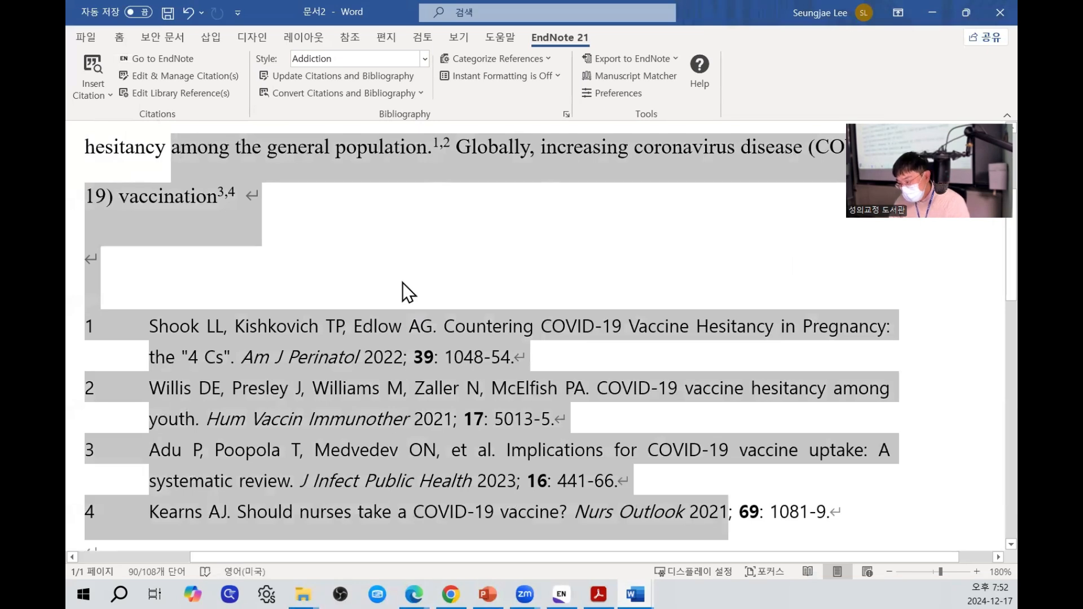
Switch to EndNote to view the reference library, then minimize it and the Word document to show the desktop.
{"action": "left_click", "coordinate": [567, 584]}
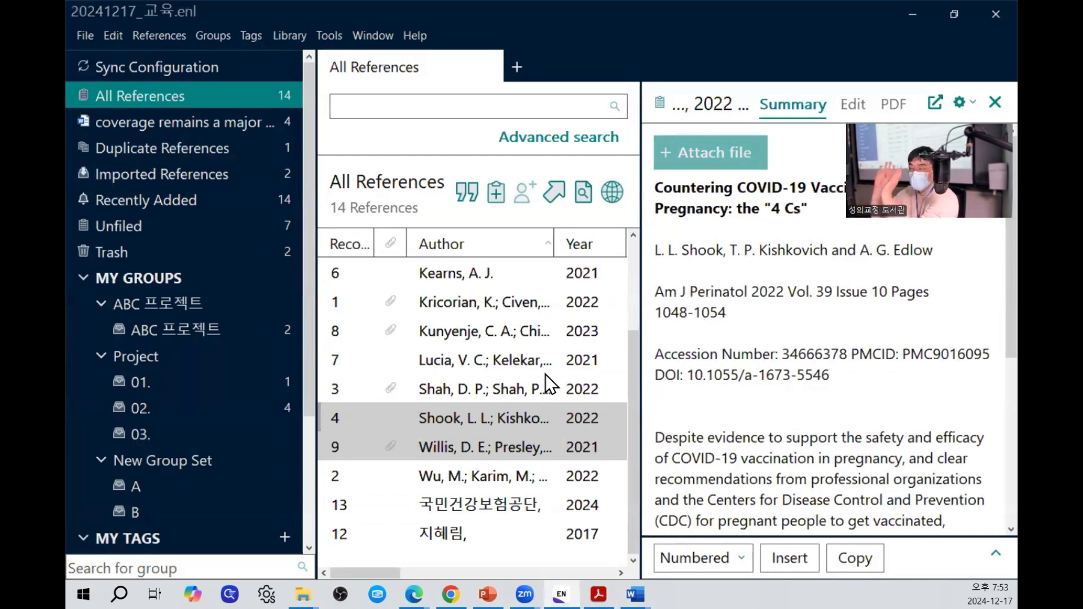
{"action": "left_click", "coordinate": [897, 15]}
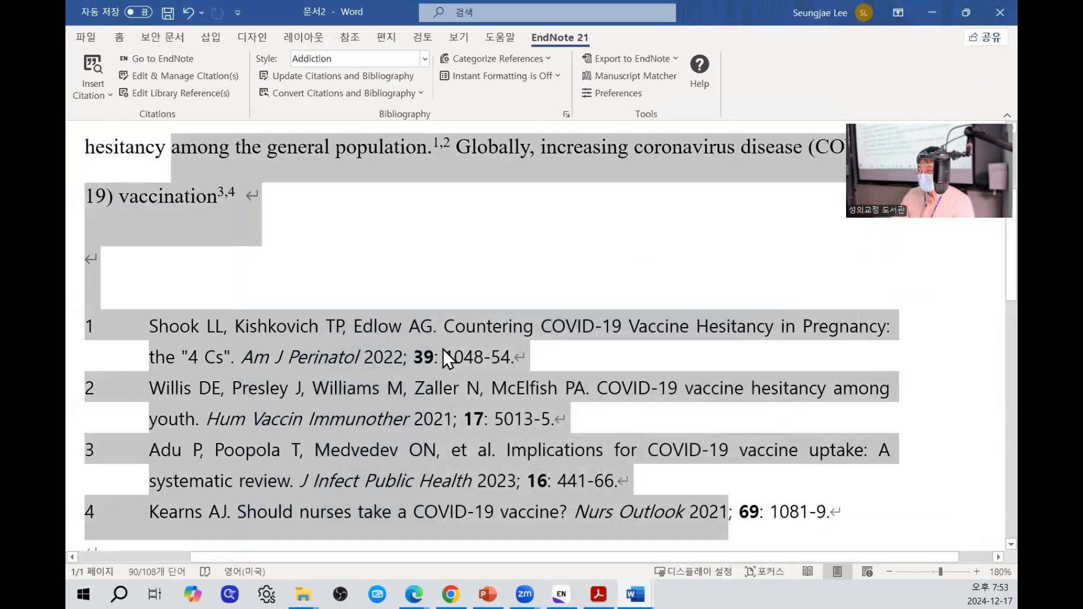
{"action": "left_click", "coordinate": [932, 11]}
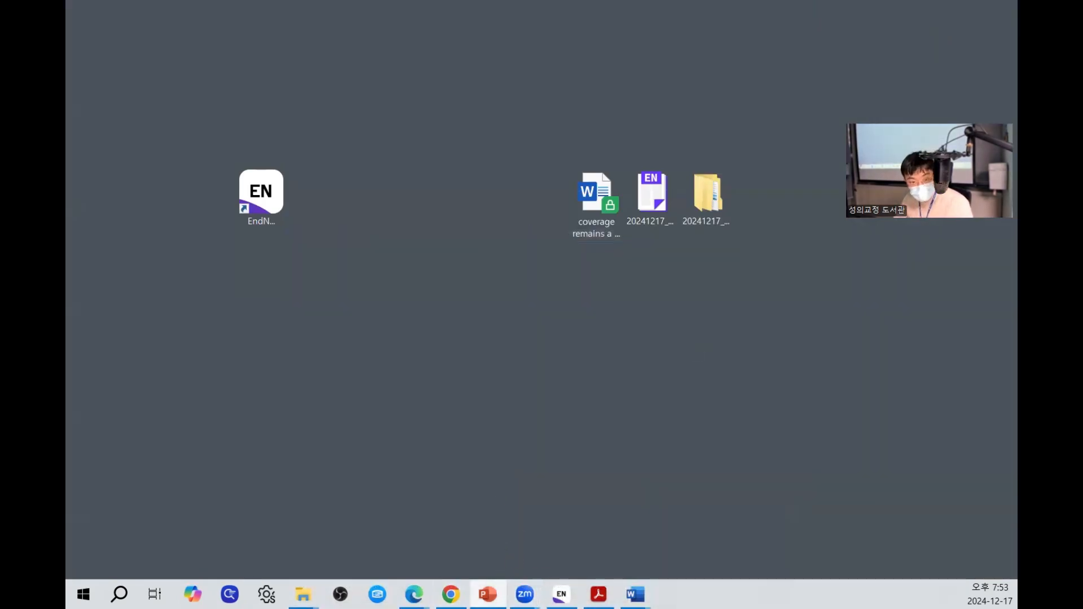
{"action": "key", "text": "shift+F5"}
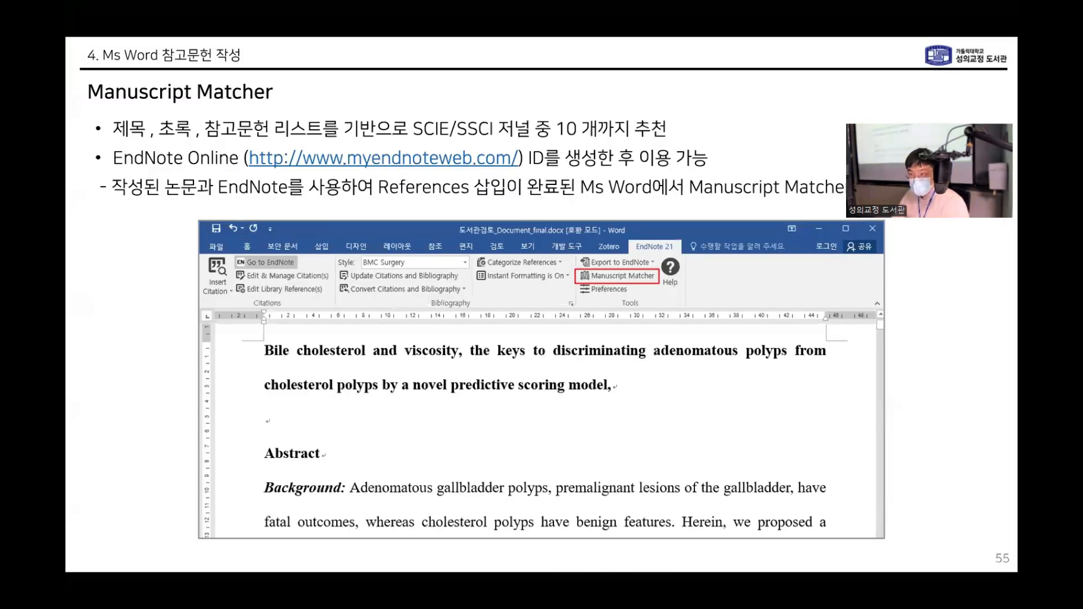
{"action": "right_click", "coordinate": [922, 356]}
{"action": "mouse_move", "coordinate": [888, 279]}
{"action": "left_click", "coordinate": [732, 317]}
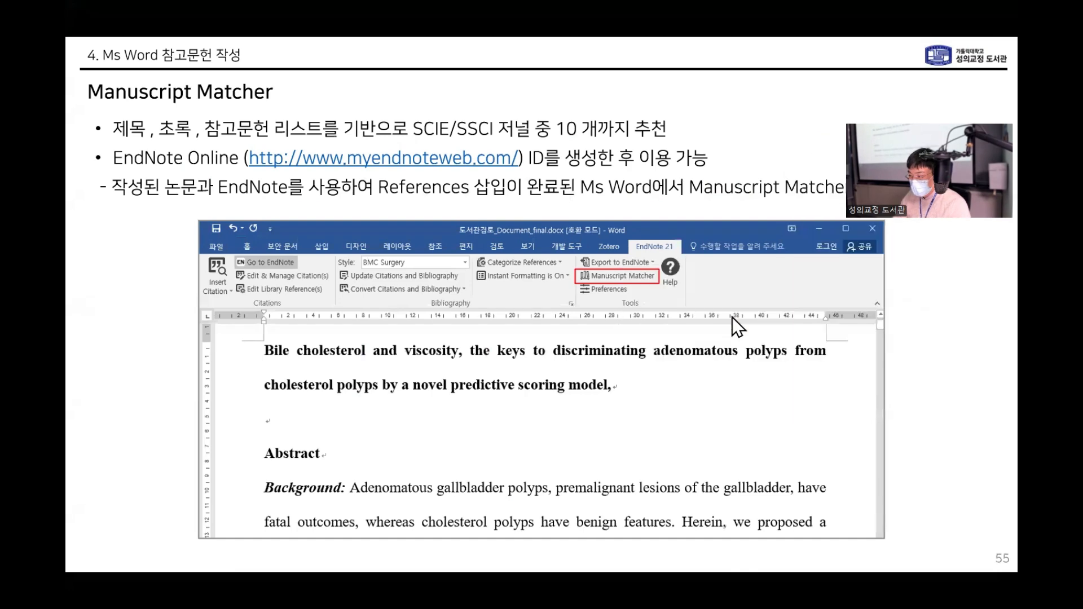
{"action": "left_click_drag", "start_coordinate": [575, 276], "coordinate": [657, 276]}
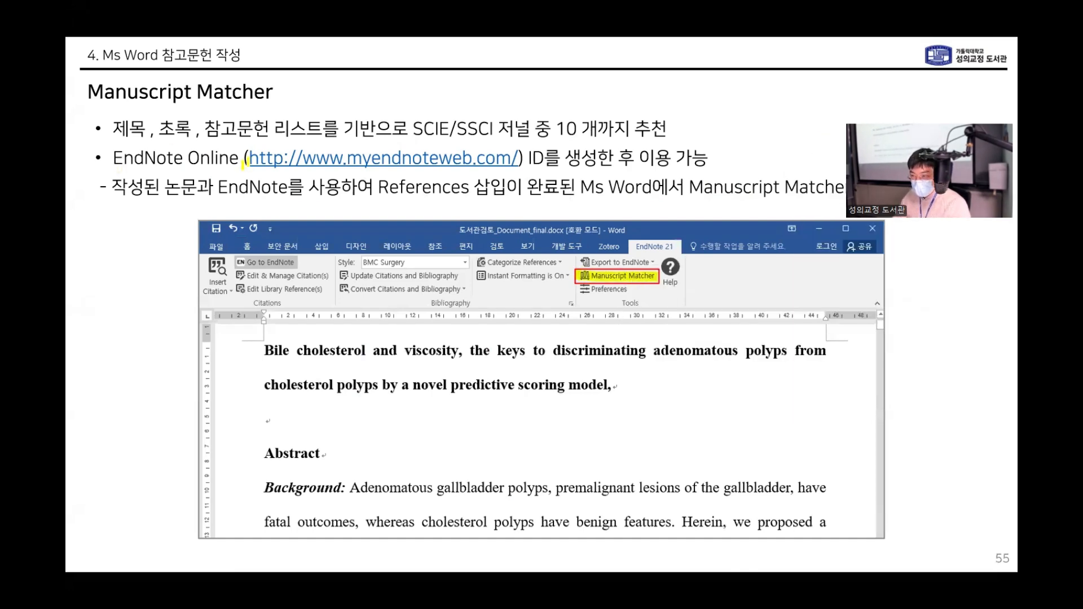
{"action": "left_click_drag", "start_coordinate": [244, 164], "coordinate": [533, 162]}
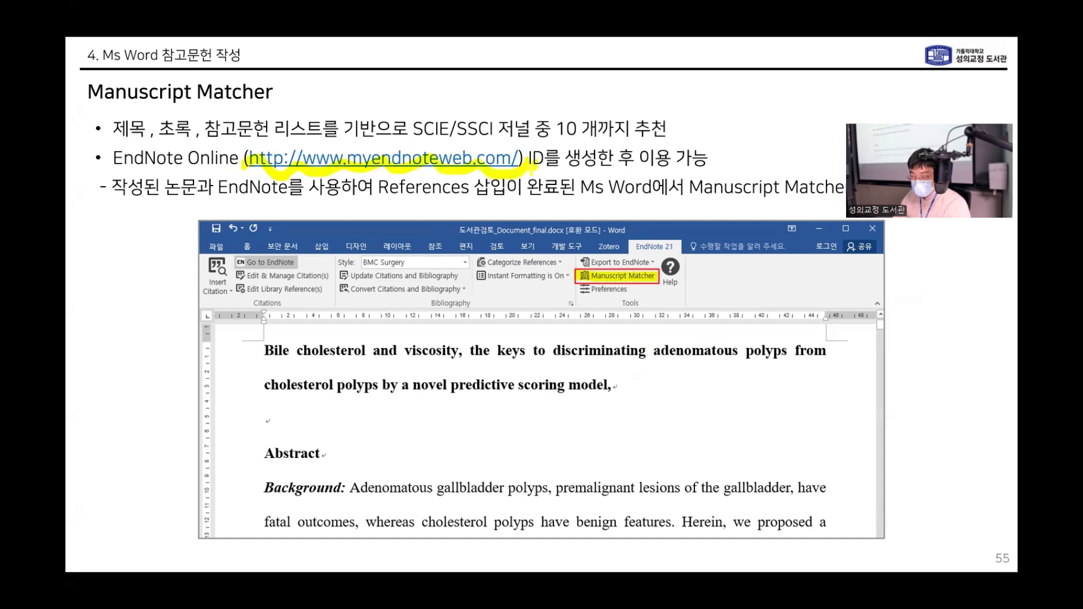
{"action": "key", "text": "Right"}
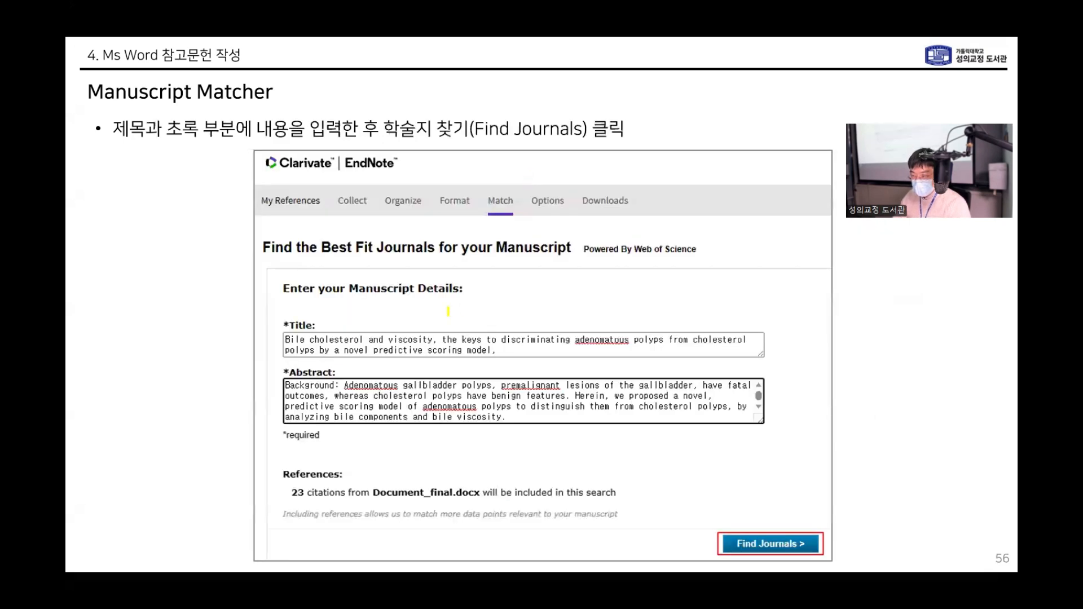
{"action": "mouse_move", "coordinate": [320, 325]}
{"action": "left_mouse_down"}
{"action": "mouse_move", "coordinate": [287, 309]}
{"action": "mouse_move", "coordinate": [318, 321]}
{"action": "left_mouse_up"}
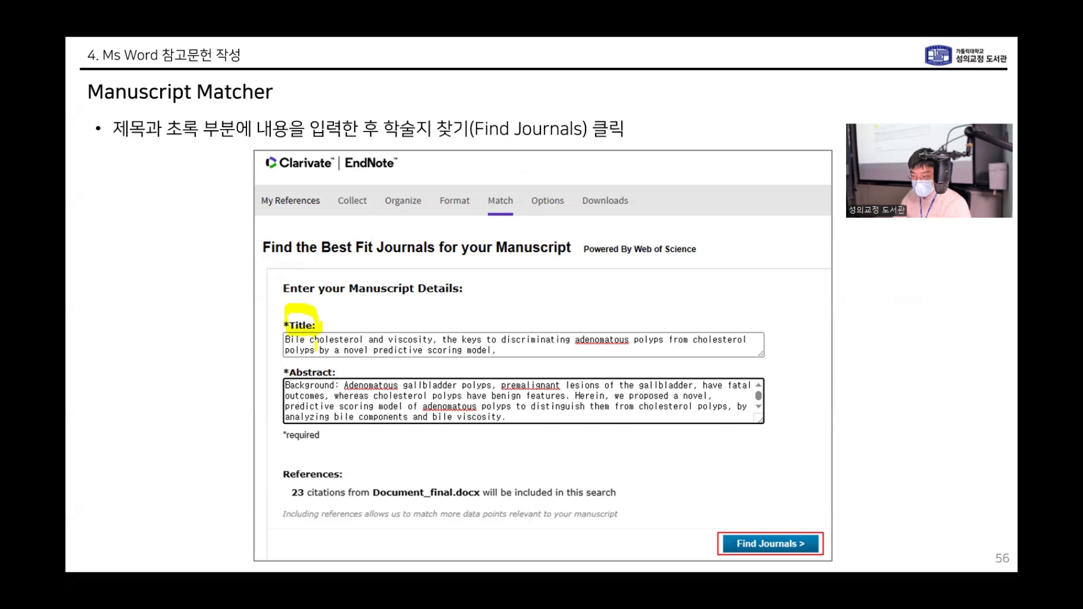
{"action": "mouse_move", "coordinate": [324, 377]}
{"action": "left_mouse_down"}
{"action": "mouse_move", "coordinate": [289, 382]}
{"action": "mouse_move", "coordinate": [322, 370]}
{"action": "left_mouse_up"}
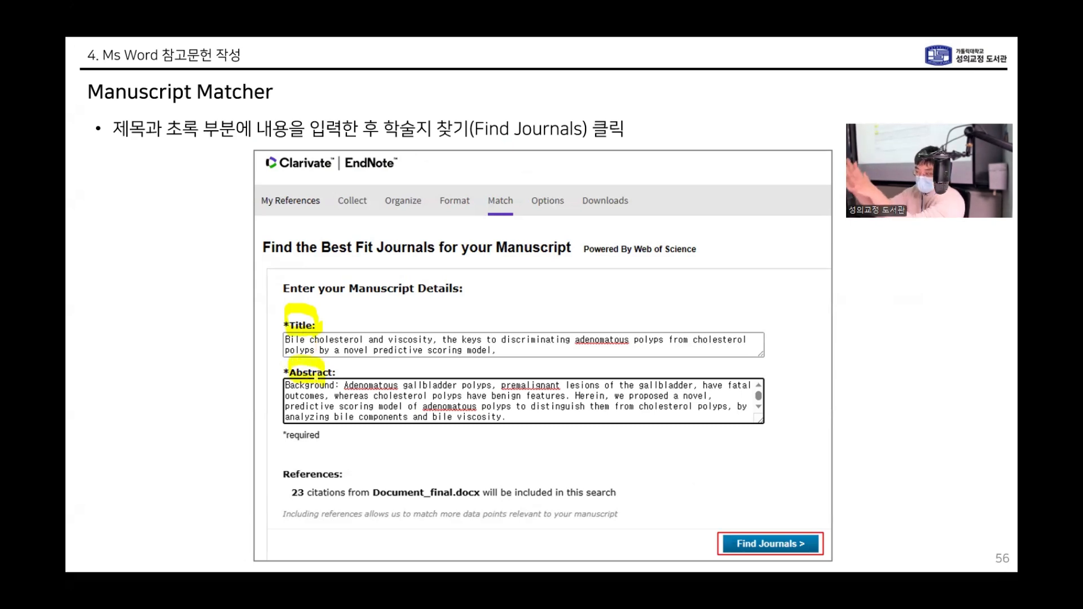
{"action": "mouse_move", "coordinate": [694, 551]}
{"action": "left_mouse_down"}
{"action": "mouse_move", "coordinate": [735, 569]}
{"action": "mouse_move", "coordinate": [823, 564]}
{"action": "mouse_move", "coordinate": [829, 553]}
{"action": "left_mouse_up"}
{"action": "key", "text": "Right"}
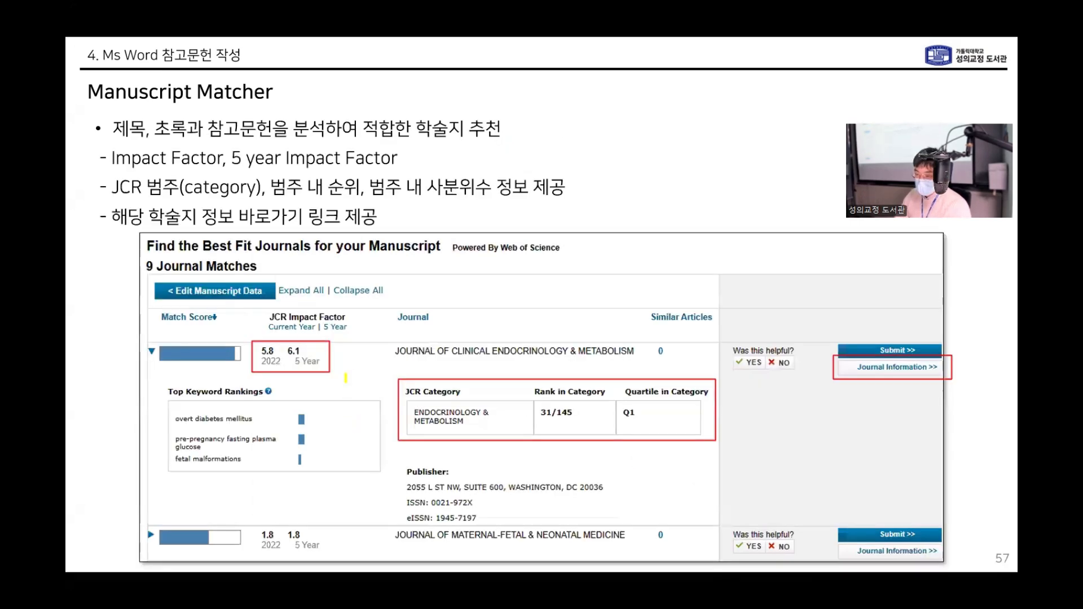
{"action": "left_click_drag", "start_coordinate": [396, 357], "coordinate": [632, 356]}
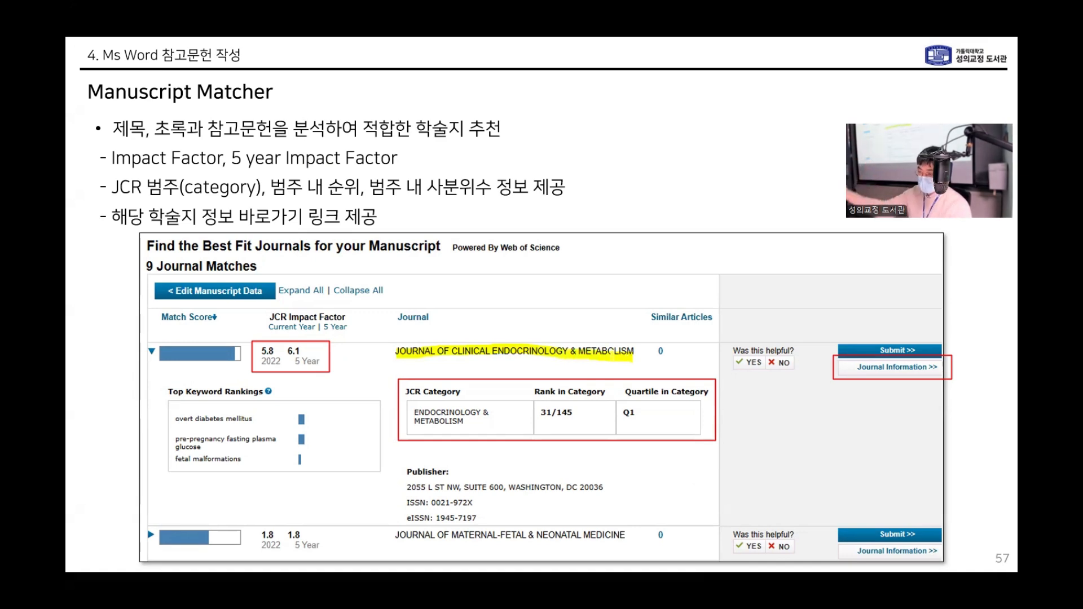